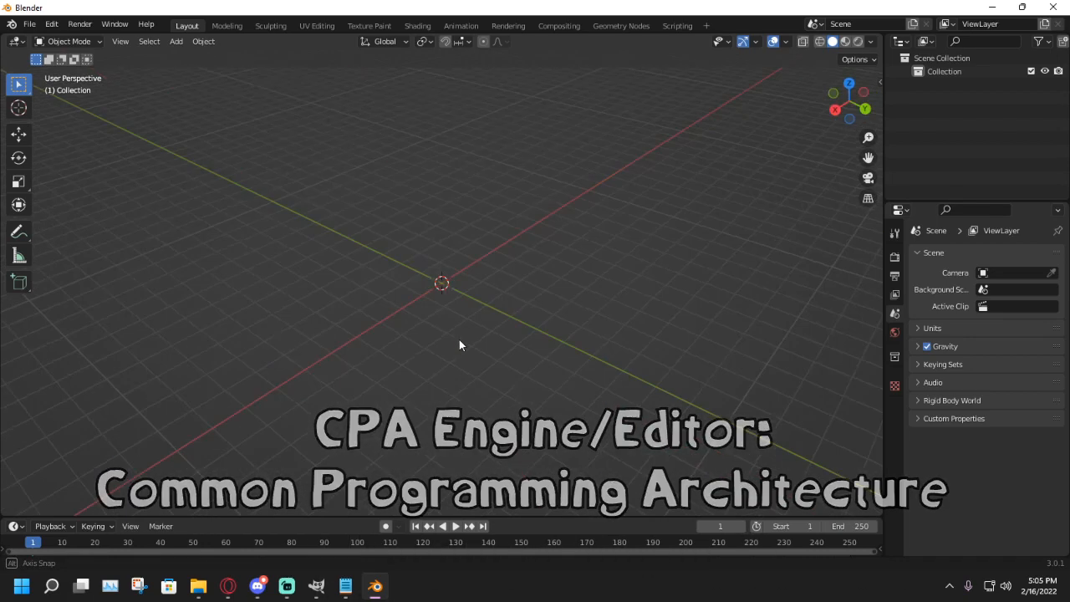
middle_drag(458, 344, 594, 326)
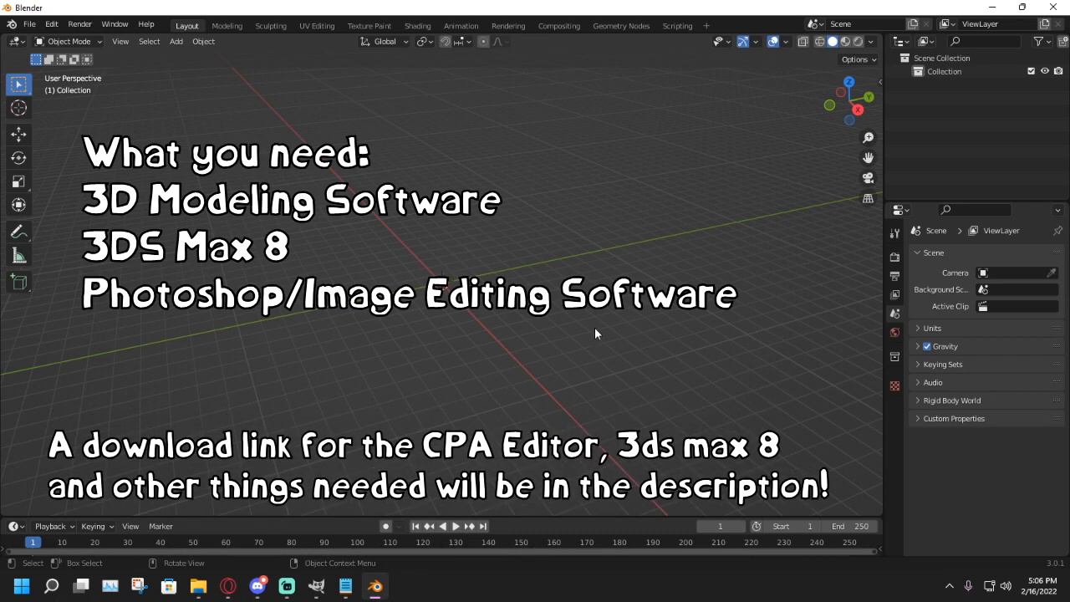
middle_drag(595, 330, 661, 267)
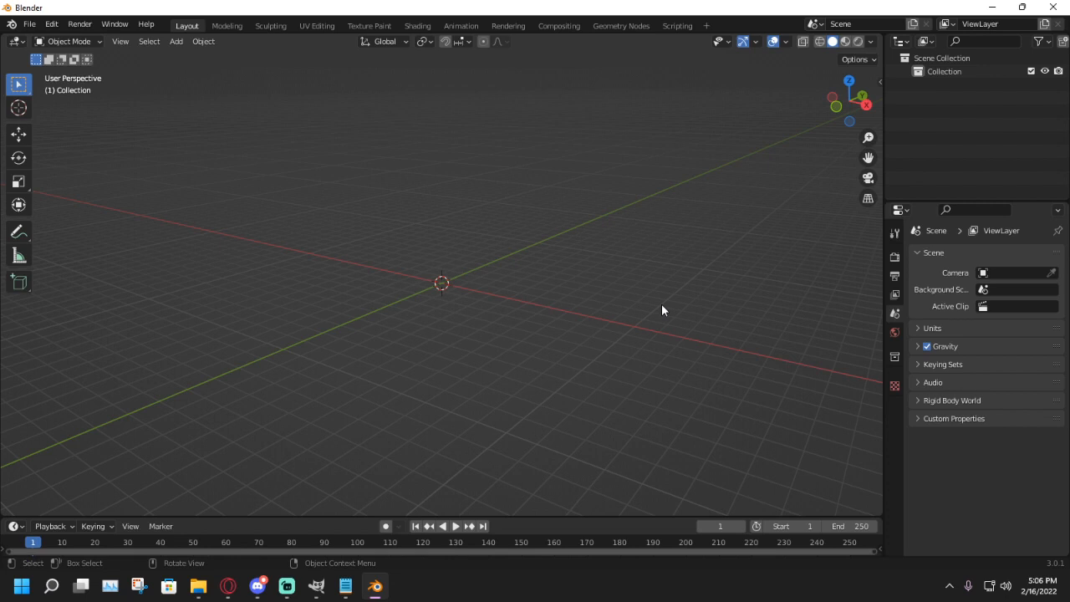
middle_drag(661, 310, 526, 330)
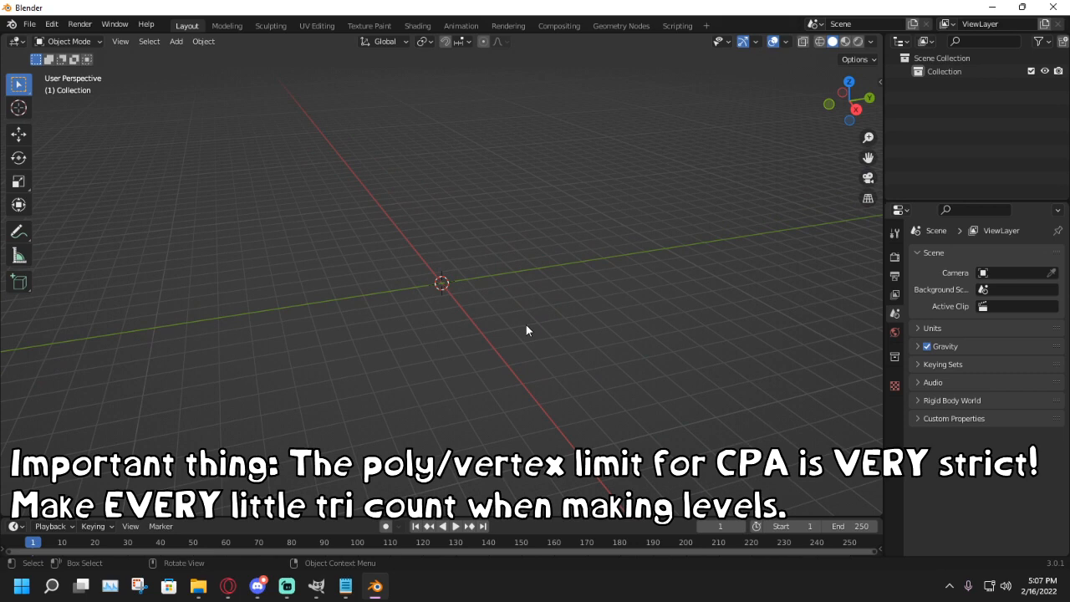
Step: Add a plane mesh at the scene origin
middle_drag(296, 298, 219, 220)
key(shift+a)
mouse_move(219, 222)
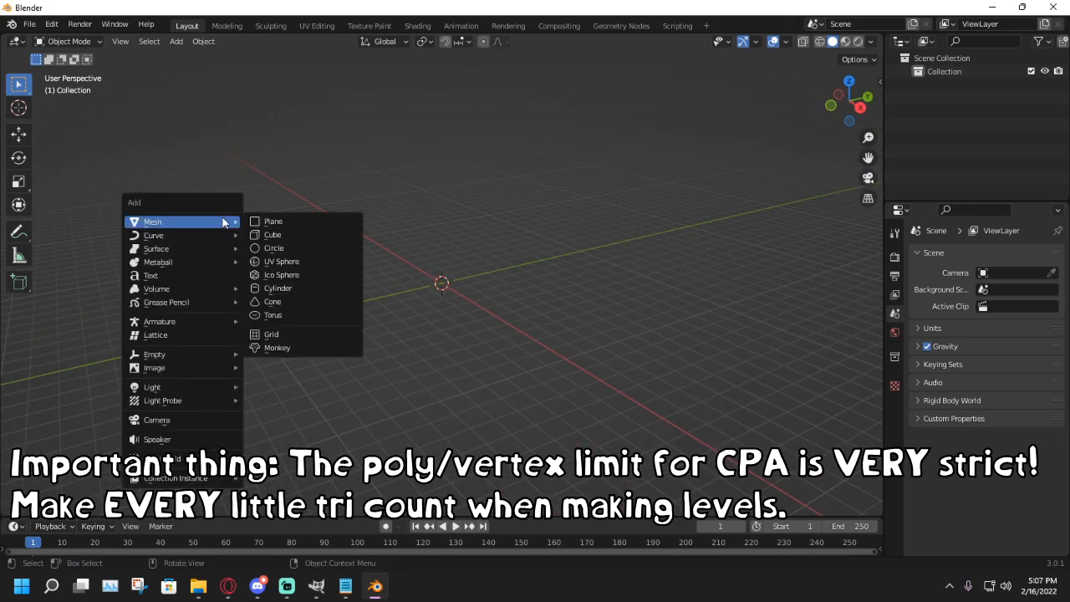
click(313, 223)
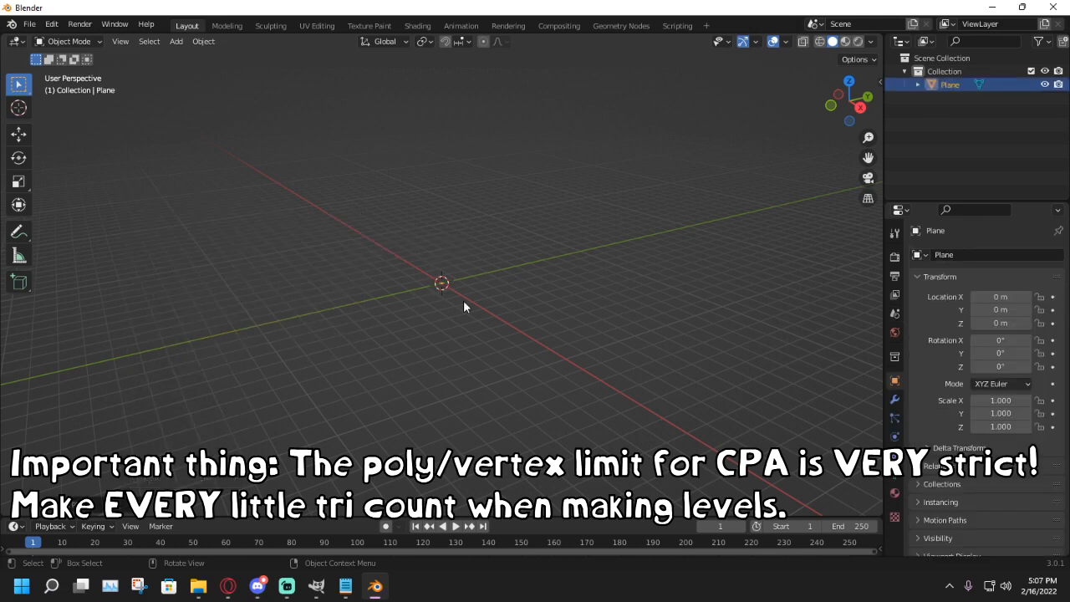
Step: Scale the plane uniformly to about 71.3 to form a large level floor
click(19, 182)
drag(442, 327, 240, 43)
middle_drag(334, 117, 460, 205)
scroll(435, 167, up, 5)
scroll(434, 167, down, 6)
click(371, 167)
scroll(460, 205, up, 5)
scroll(460, 206, down, 5)
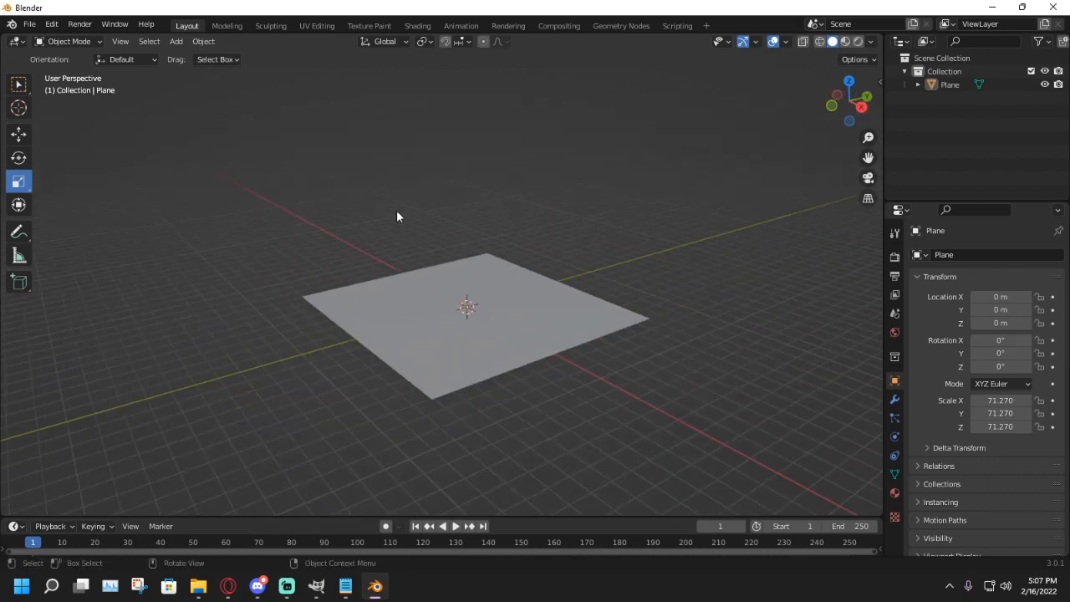
Step: Add a cube and move it above the floor plane to about Y -21.6 m and Z 21.2 m
middle_drag(396, 215, 440, 207)
key(shift+a)
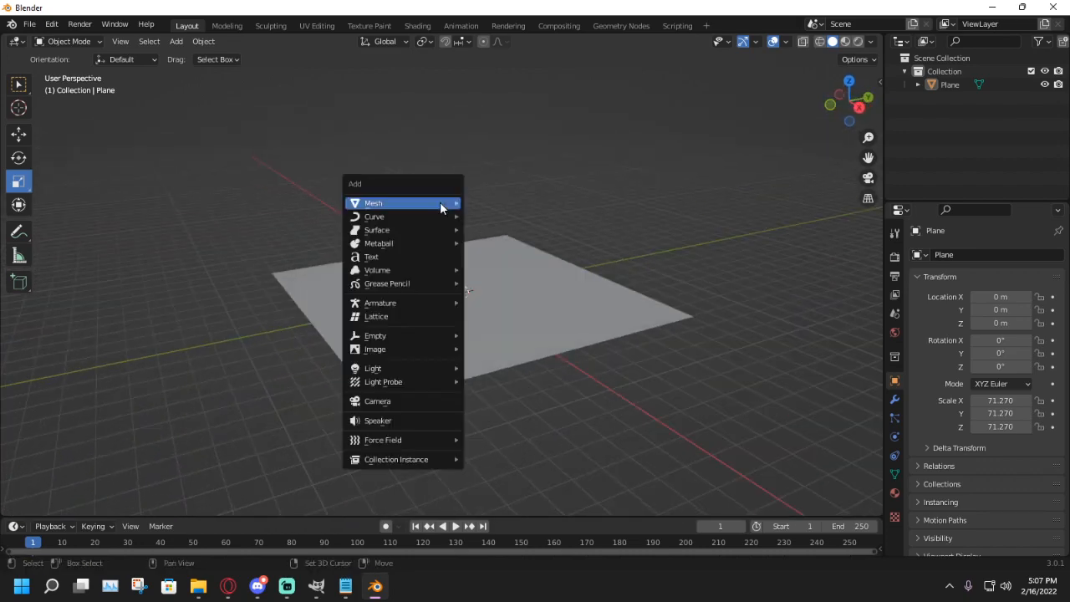
mouse_move(440, 206)
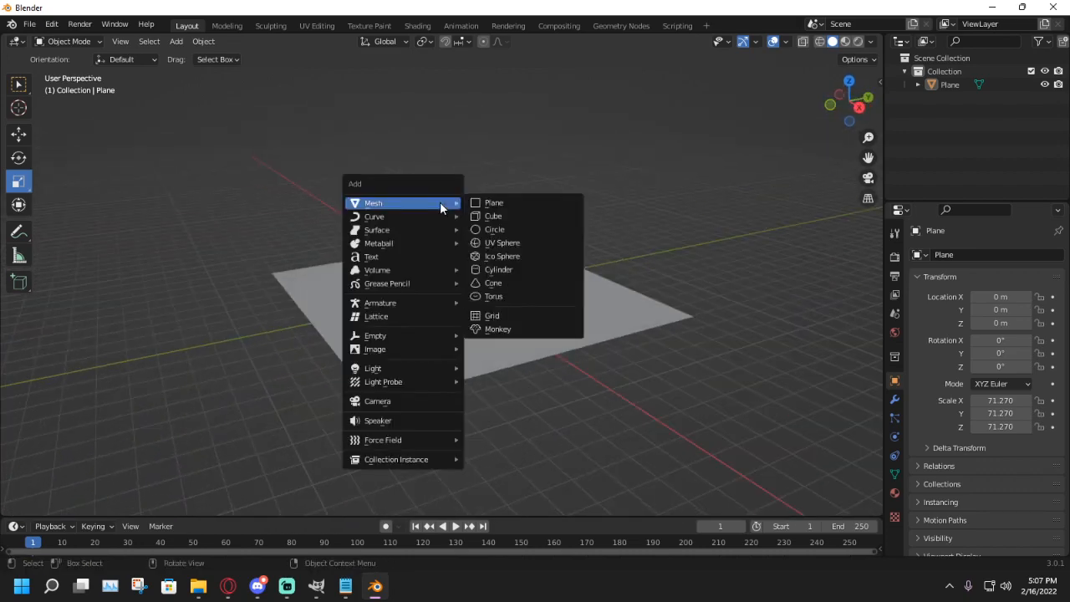
click(507, 219)
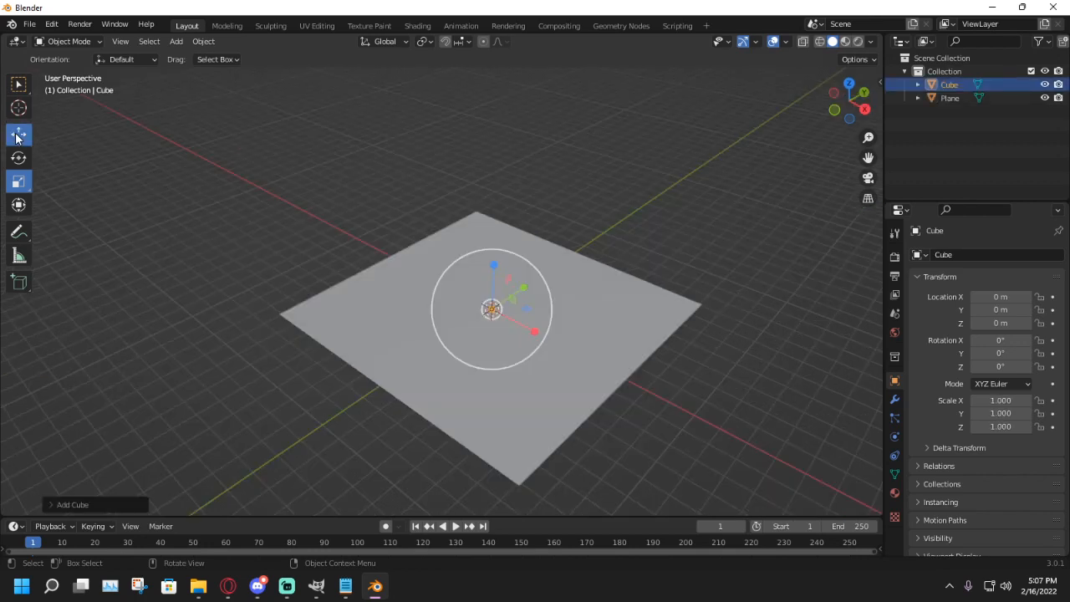
click(18, 136)
drag(494, 265, 495, 231)
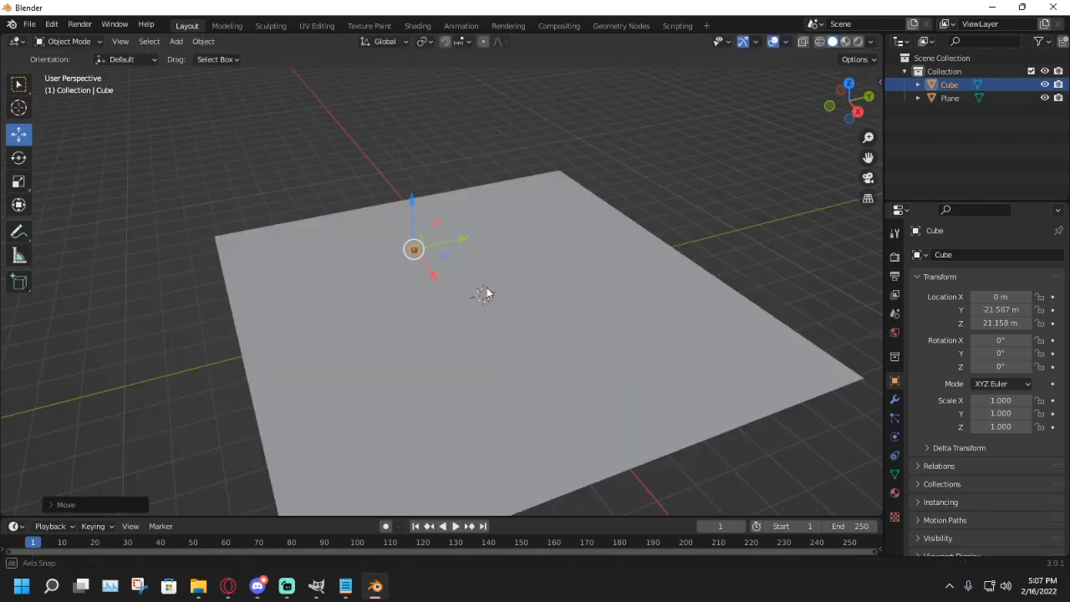
Step: Examine the small cube's size and position against the large floor plane from several angles and distances
middle_drag(485, 294, 530, 301)
scroll(514, 266, down, 3)
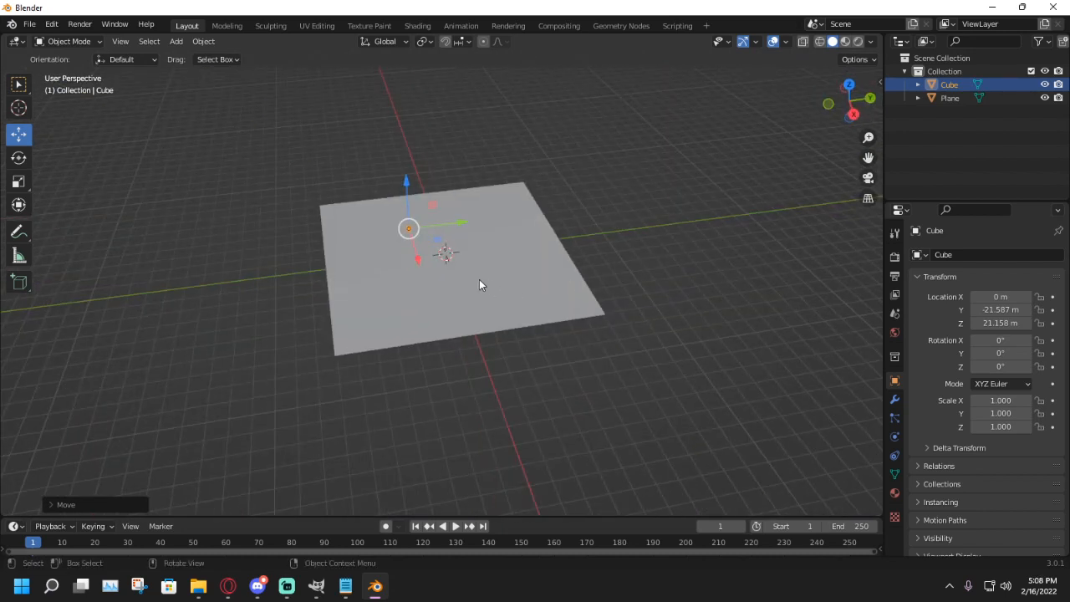
shift+middle_drag(445, 287, 410, 334)
scroll(407, 307, up, 4)
scroll(407, 308, down, 6)
scroll(412, 334, up, 5)
shift+middle_drag(456, 290, 506, 253)
mouse_move(466, 270)
middle_down()
mouse_move(464, 305)
mouse_move(451, 272)
middle_up()
scroll(462, 309, up, 6)
scroll(452, 273, down, 7)
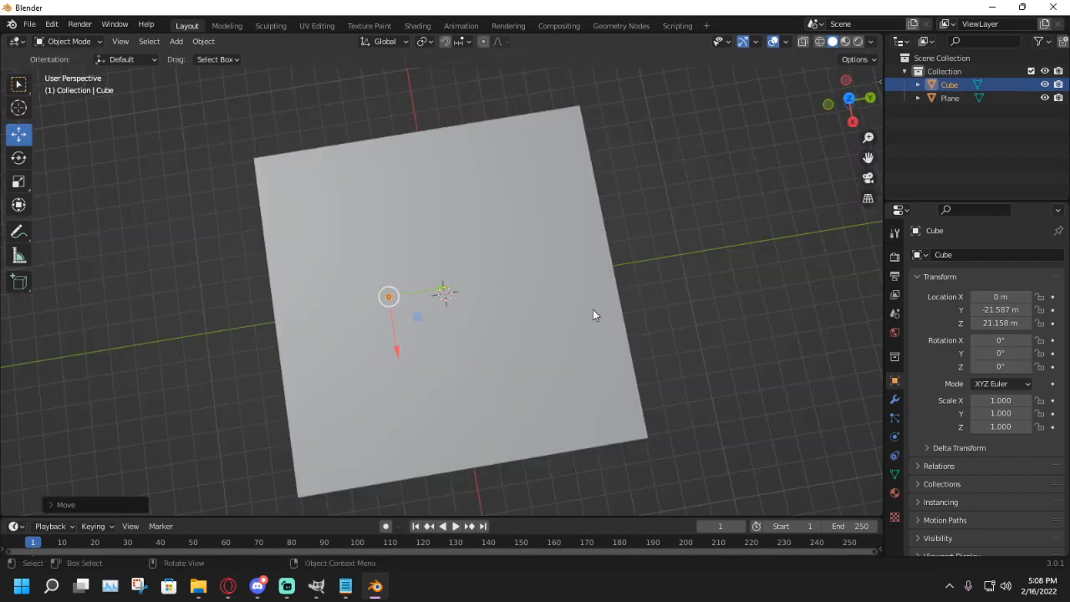
Step: Move the cube to about X 26.6 m and lower it to about Z 3.8 m
middle_drag(593, 315, 592, 219)
scroll(478, 257, up, 4)
drag(452, 154, 578, 259)
middle_drag(614, 276, 552, 265)
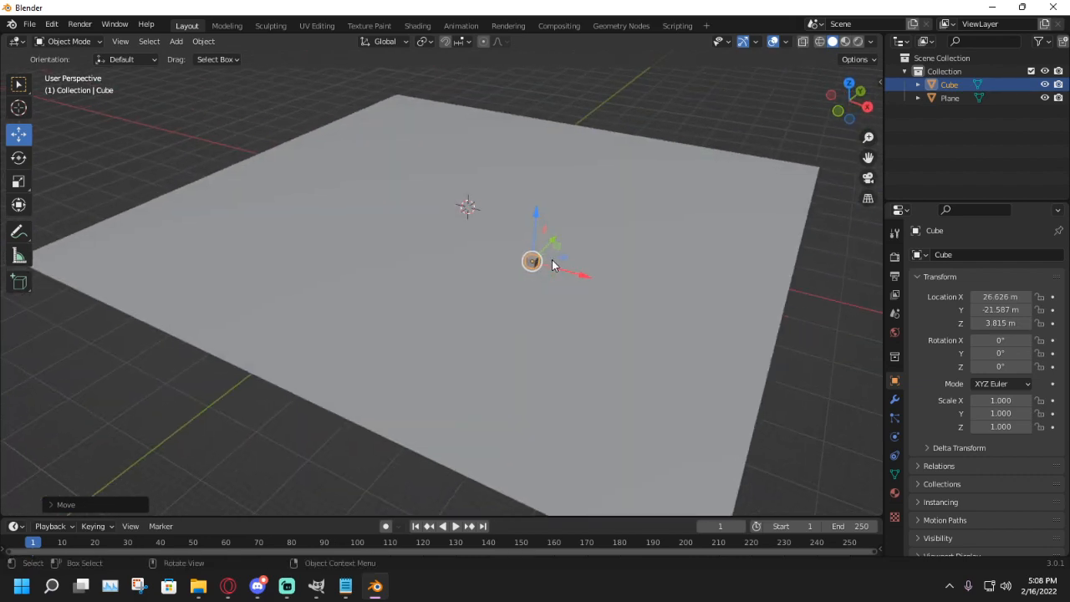
Step: Stretch the cube along X to a scale of about 4.0 and move it to about X -0.9 m
key(shift+space)
key(s)
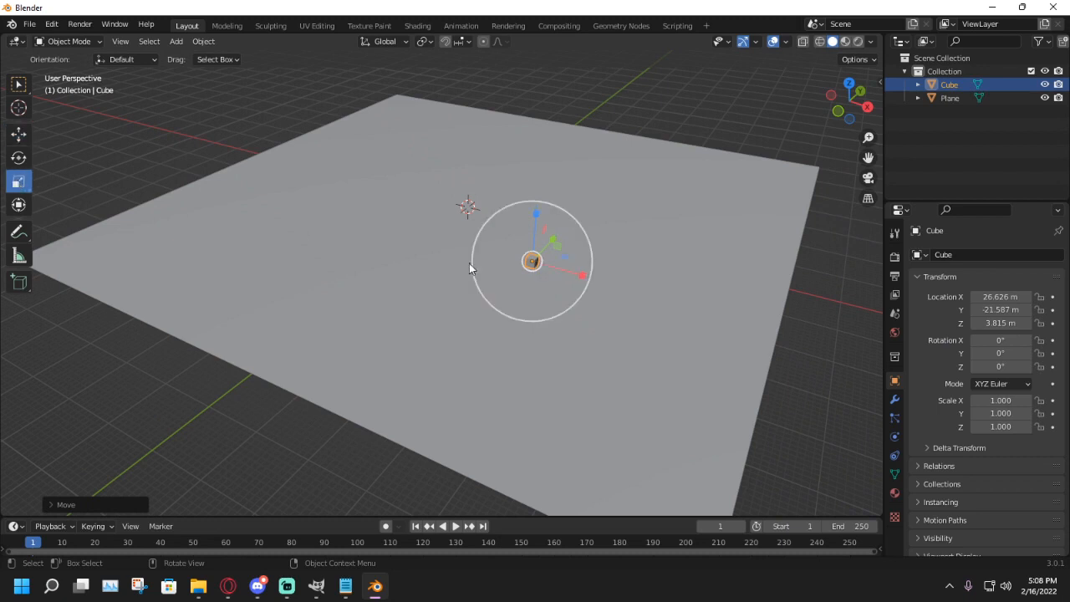
drag(583, 275, 687, 290)
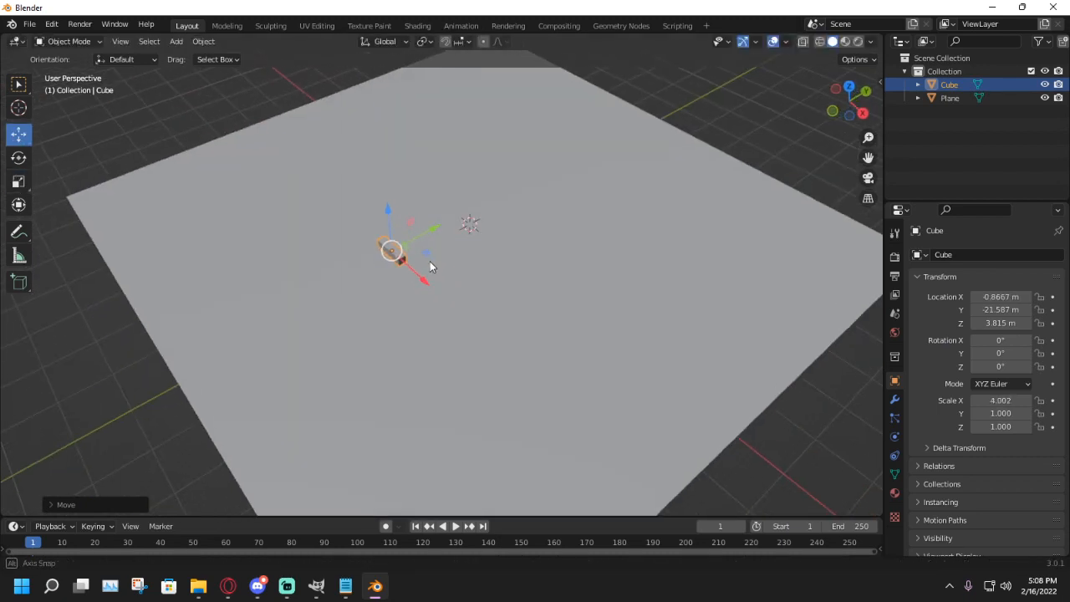
Step: Scale the floor plane down uniformly to about 34.9
click(172, 235)
click(18, 182)
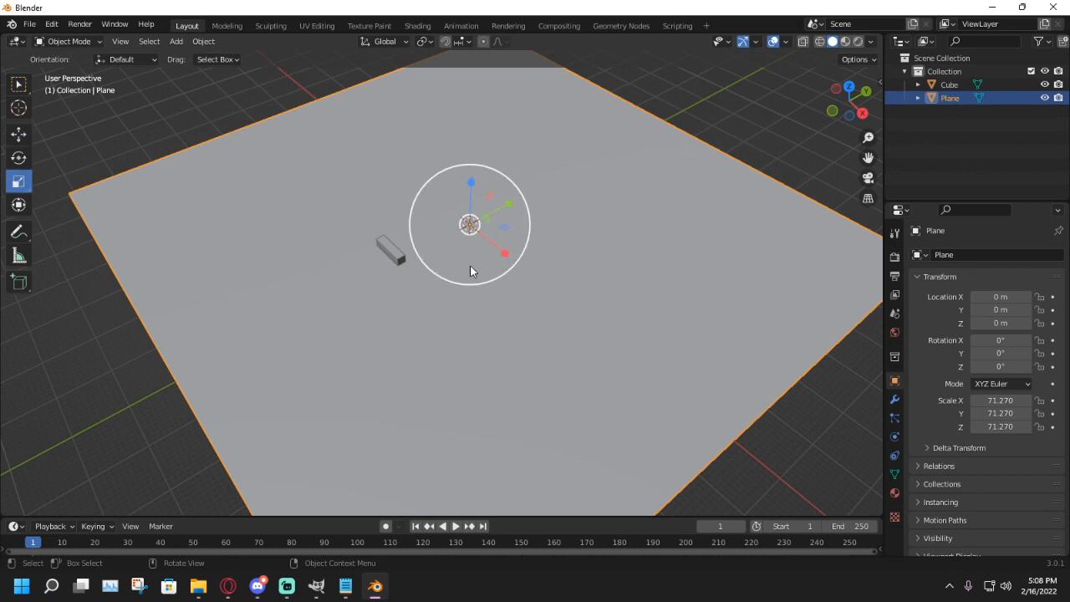
drag(489, 271, 456, 257)
scroll(455, 257, up, 2)
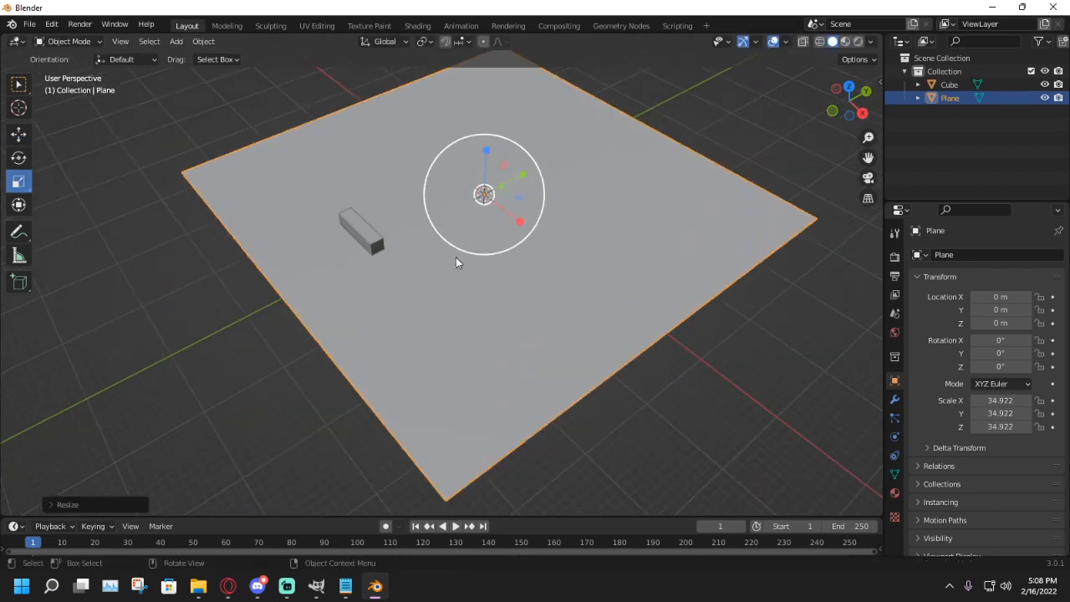
Step: Rotate the stretched cube around Z to about -88.6°
click(343, 227)
click(18, 157)
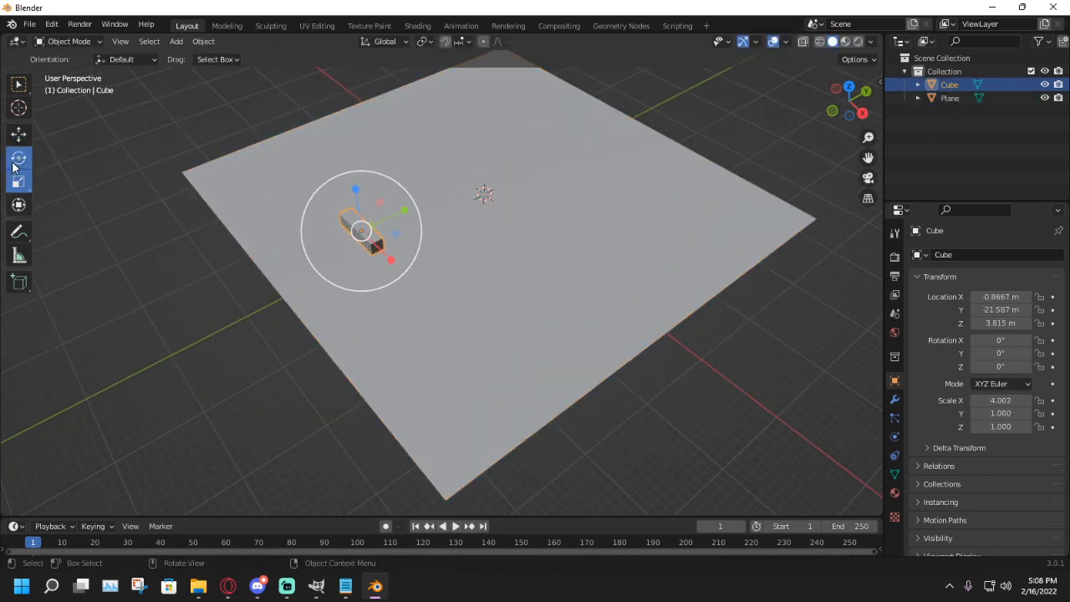
drag(361, 266, 279, 248)
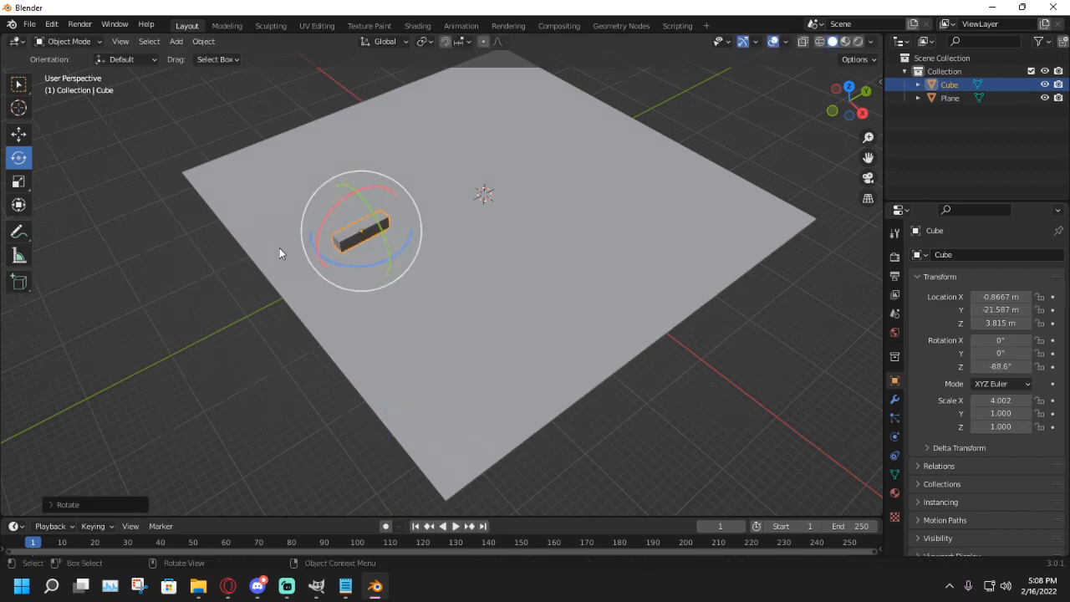
Step: Move the bar near the middle of the floor plane and scale the plane down to about 28
click(18, 134)
middle_drag(408, 311, 402, 323)
scroll(402, 322, up, 3)
drag(402, 326, 621, 244)
middle_drag(621, 244, 540, 271)
drag(445, 290, 455, 286)
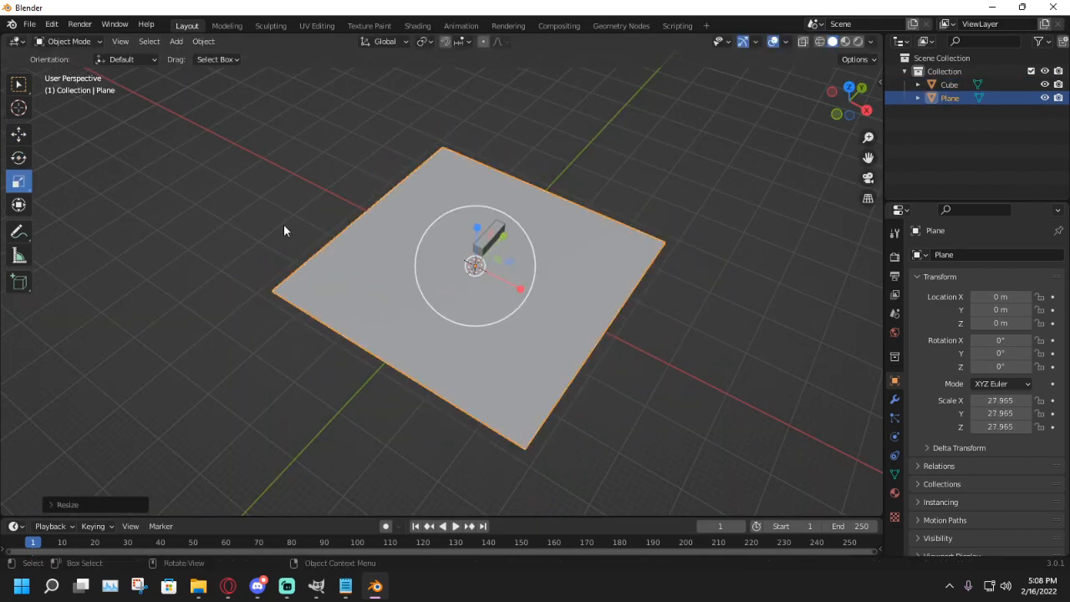
Step: Import the Rayman Size Ref model as a Wavefront OBJ
click(173, 177)
click(30, 24)
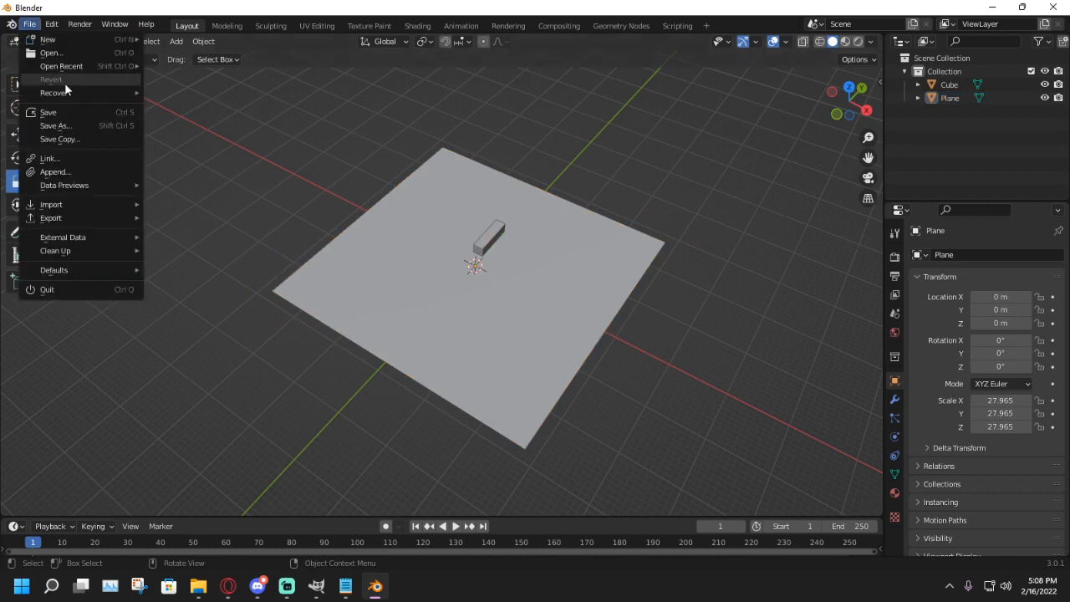
mouse_move(60, 207)
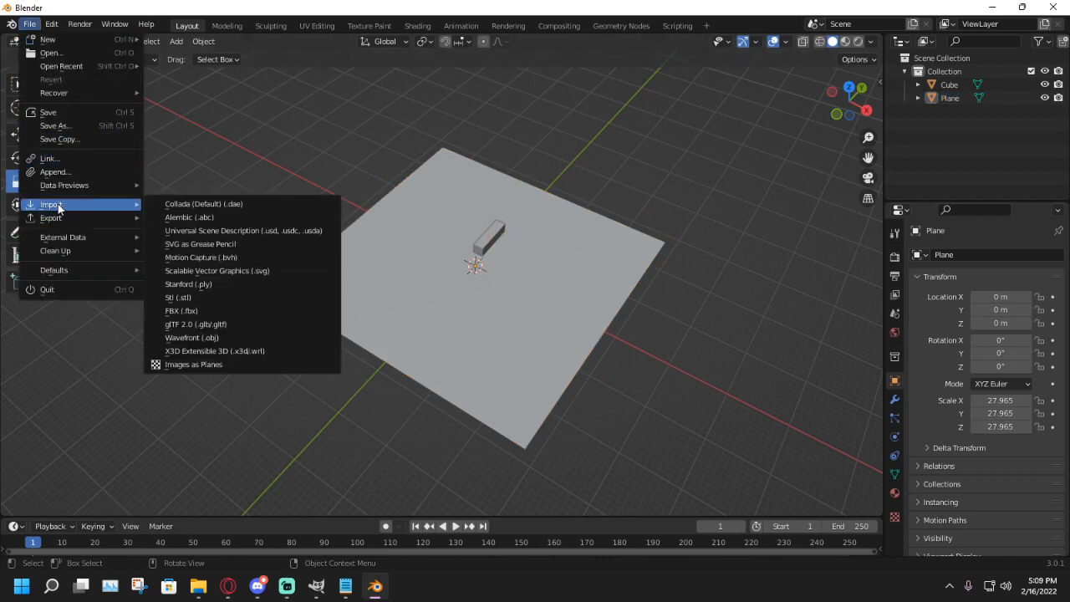
click(201, 338)
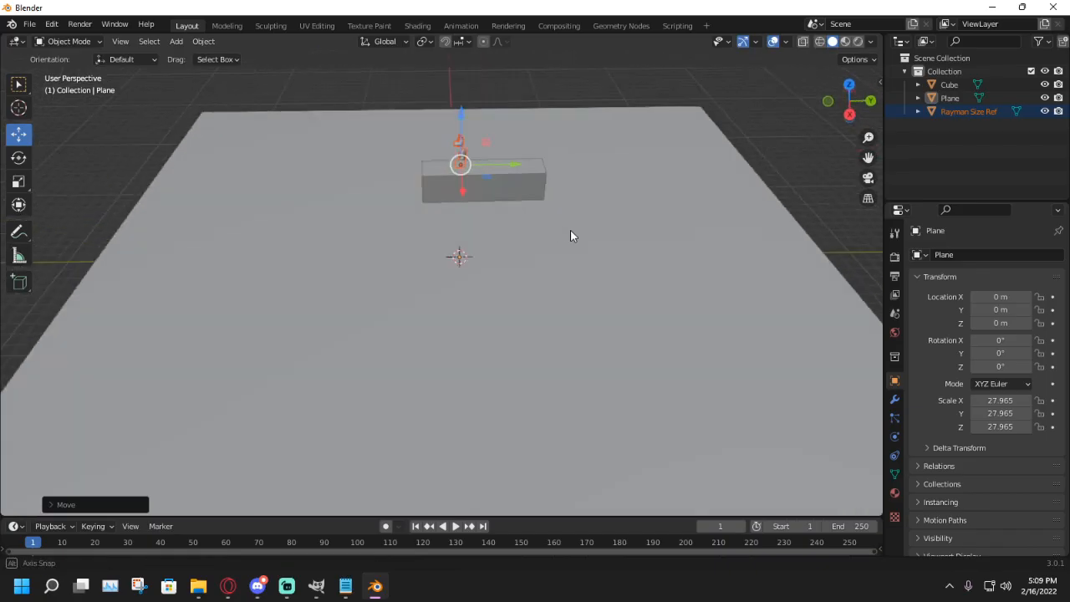
Step: Position the Rayman size reference so that it stands on top of one end of the bar
middle_drag(570, 235, 515, 183)
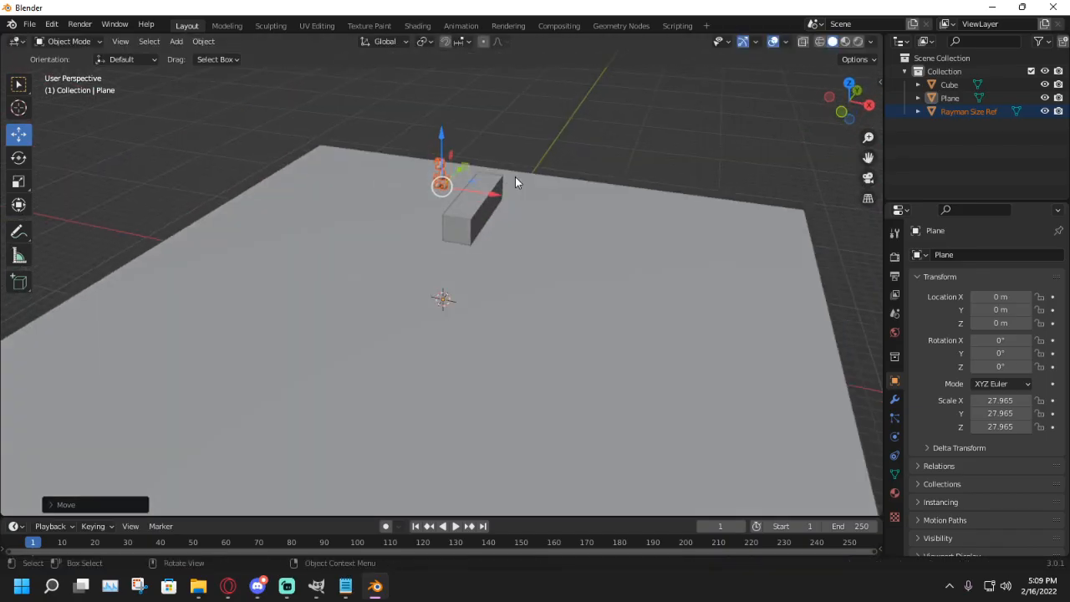
drag(495, 193, 523, 196)
middle_drag(522, 197, 383, 221)
scroll(410, 227, up, 3)
drag(332, 131, 328, 147)
middle_drag(329, 147, 364, 137)
drag(432, 182, 388, 189)
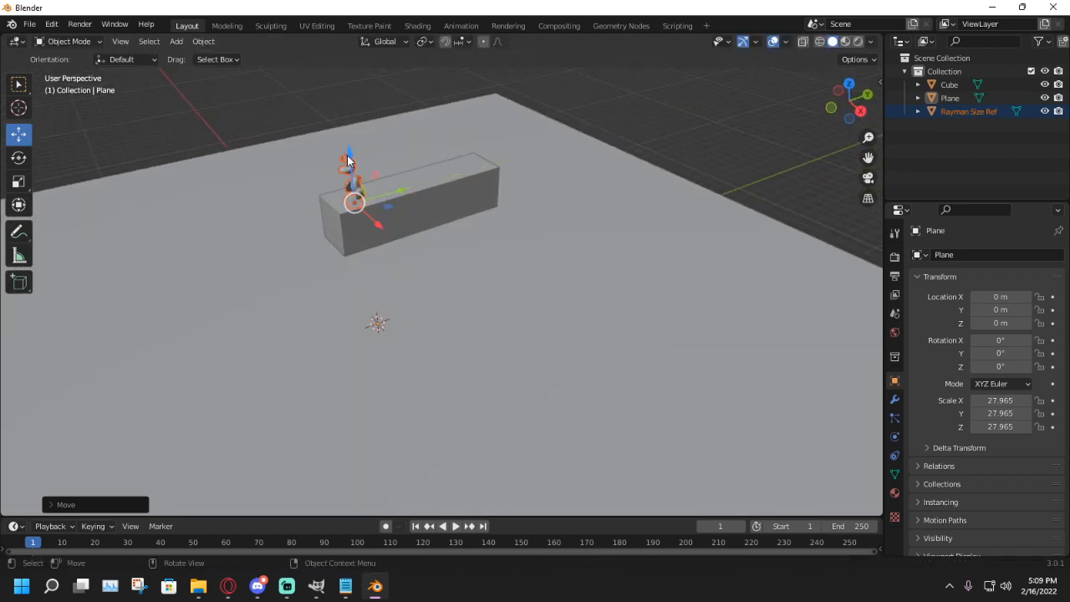
drag(348, 149, 347, 146)
Step: Move the floor plane along Y to about 16.4 m and shift it in the negative X direction
middle_drag(290, 168, 433, 215)
scroll(468, 189, down, 4)
scroll(518, 201, up, 4)
click(524, 195)
scroll(525, 194, down, 5)
click(459, 286)
middle_drag(459, 286, 457, 341)
scroll(457, 340, up, 3)
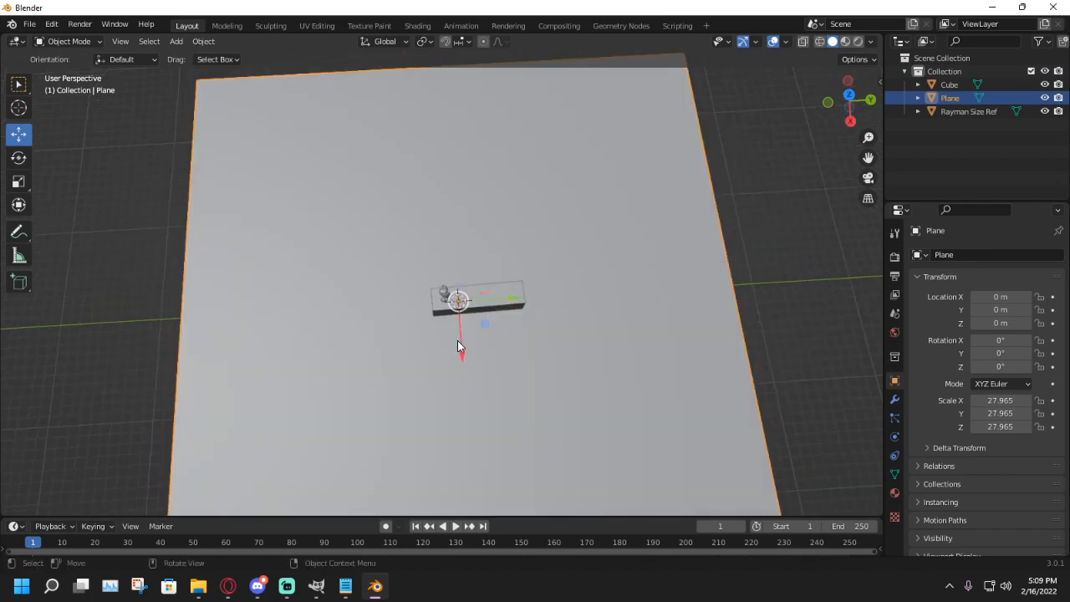
drag(458, 348, 456, 295)
drag(501, 248, 654, 243)
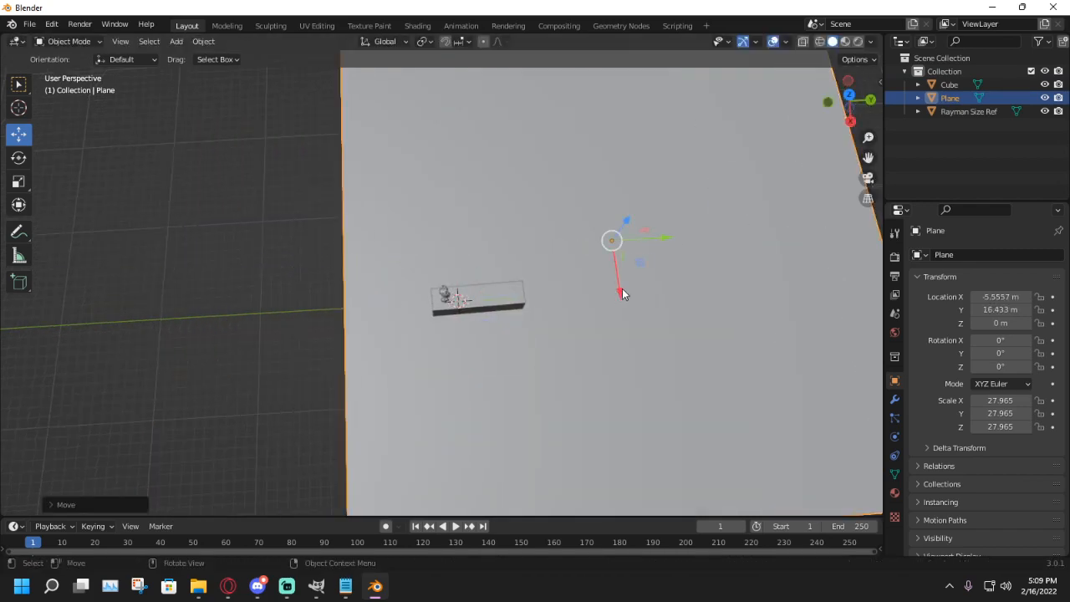
drag(623, 292, 618, 260)
Step: Duplicate the bar and place the copy at its far end to continue the platform path
scroll(262, 235, down, 3)
middle_drag(261, 235, 545, 192)
drag(545, 192, 456, 236)
middle_drag(456, 235, 434, 268)
click(401, 261)
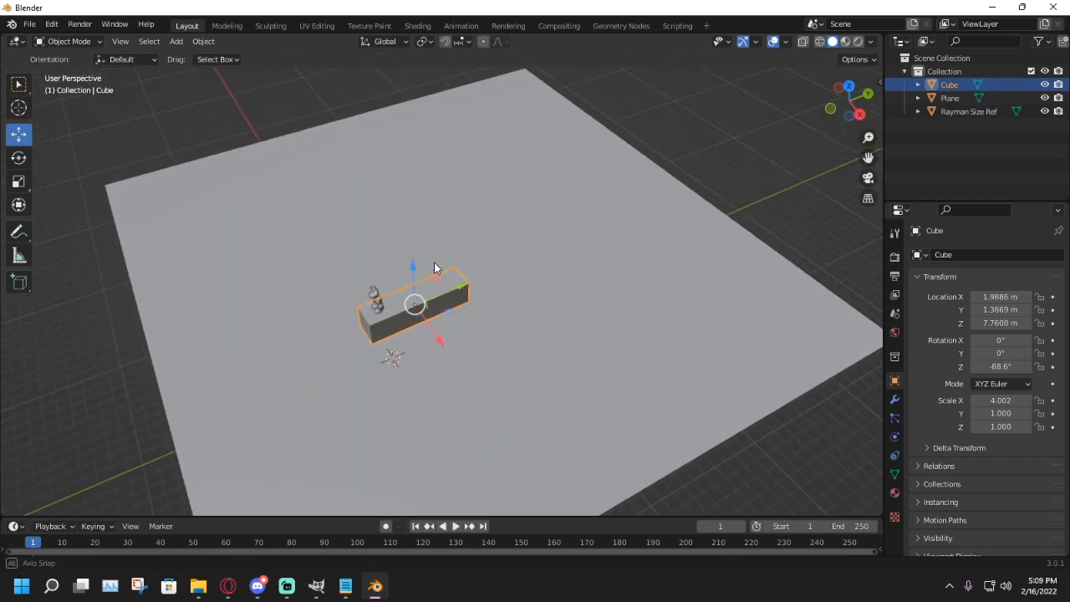
key(shift+d)
click(553, 213)
middle_drag(554, 213, 603, 234)
drag(604, 234, 568, 227)
Step: Place further copies of the bar along a curving path, turning the last one to about -3.8° around Z
middle_drag(567, 227, 450, 238)
key(shift+d)
click(630, 205)
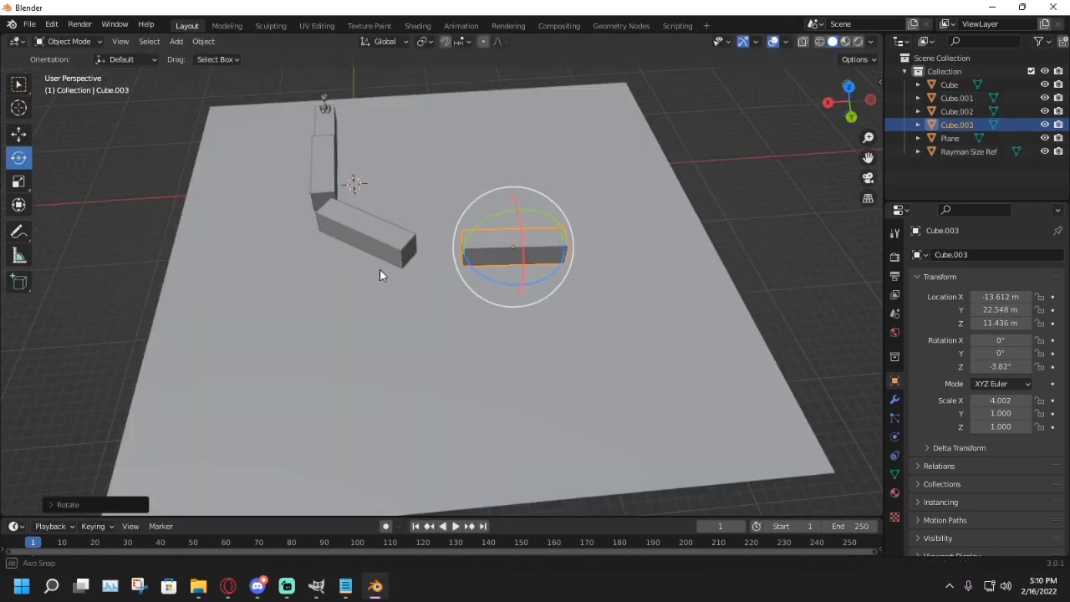
Step: Shrink the last bar to a scale of about 3.2 × 0.8 × 0.8 and duplicate it to about X -22 m, Y 24.2 m, Z 13.2 m
middle_drag(379, 274, 282, 215)
key(shift+d)
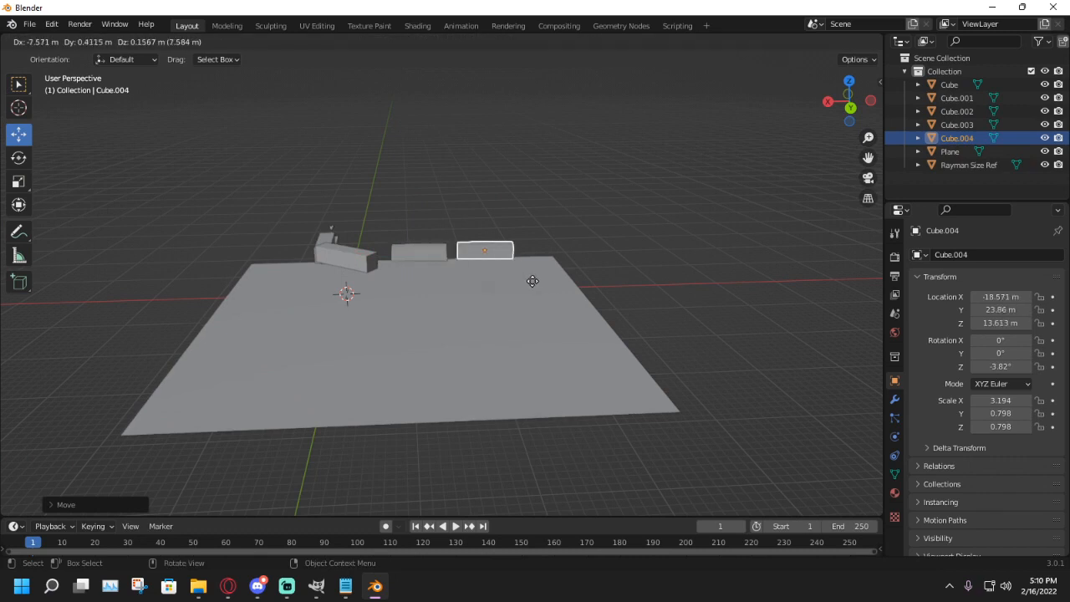
key(Return)
Step: Scale the newest copy into a block of about 5.5 × 4.8 × 5.2 and move it to about X -24.4 m, Y 26.2 m, Z 6.2 m
click(18, 180)
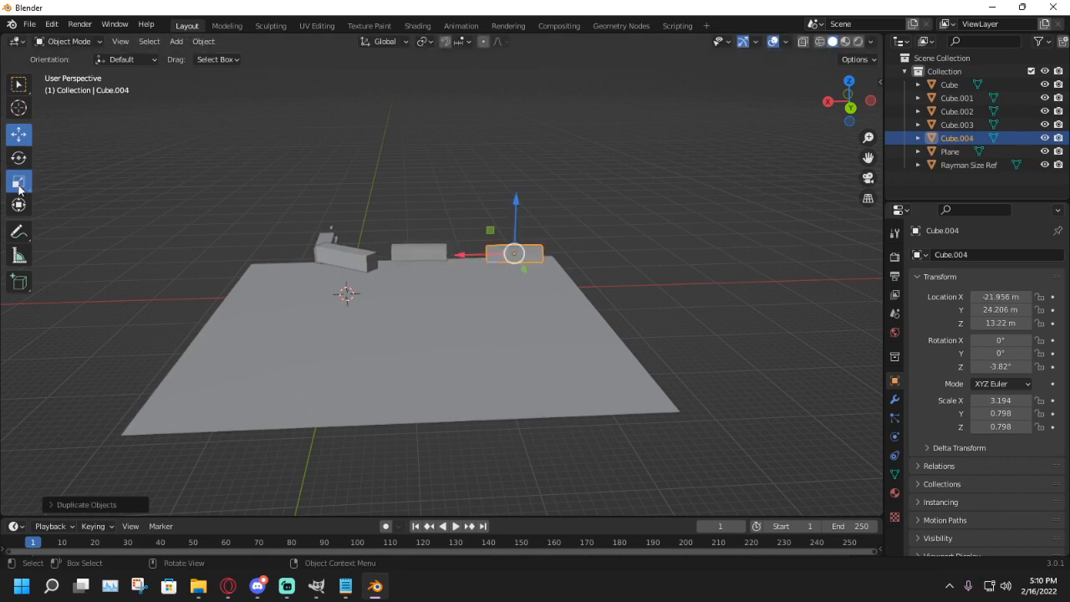
mouse_move(547, 272)
mouse_down()
mouse_move(619, 312)
mouse_move(546, 292)
mouse_up()
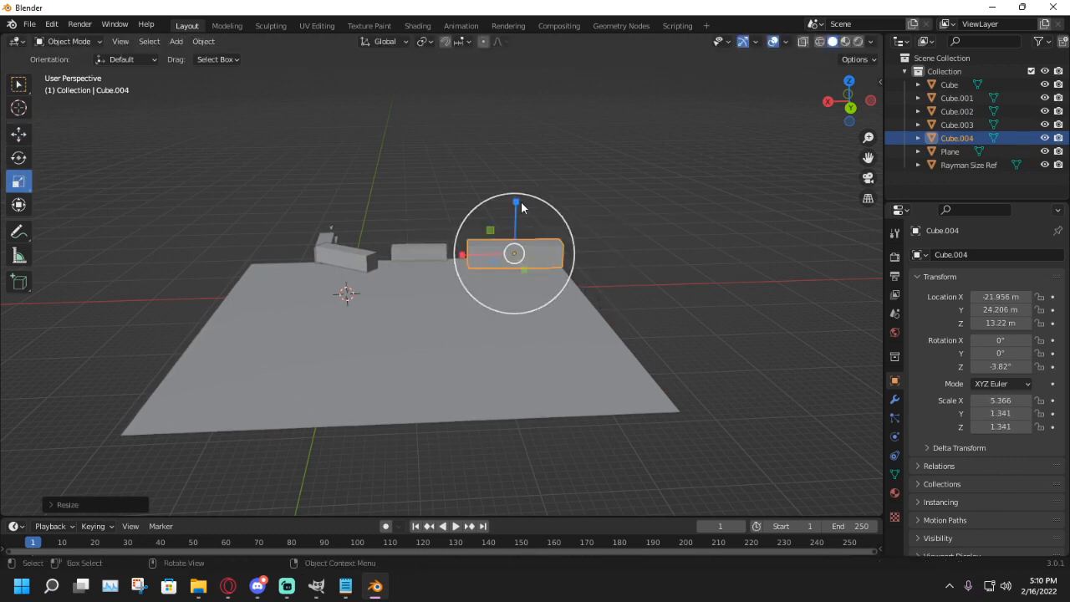
drag(519, 209, 477, 89)
middle_drag(500, 188, 570, 219)
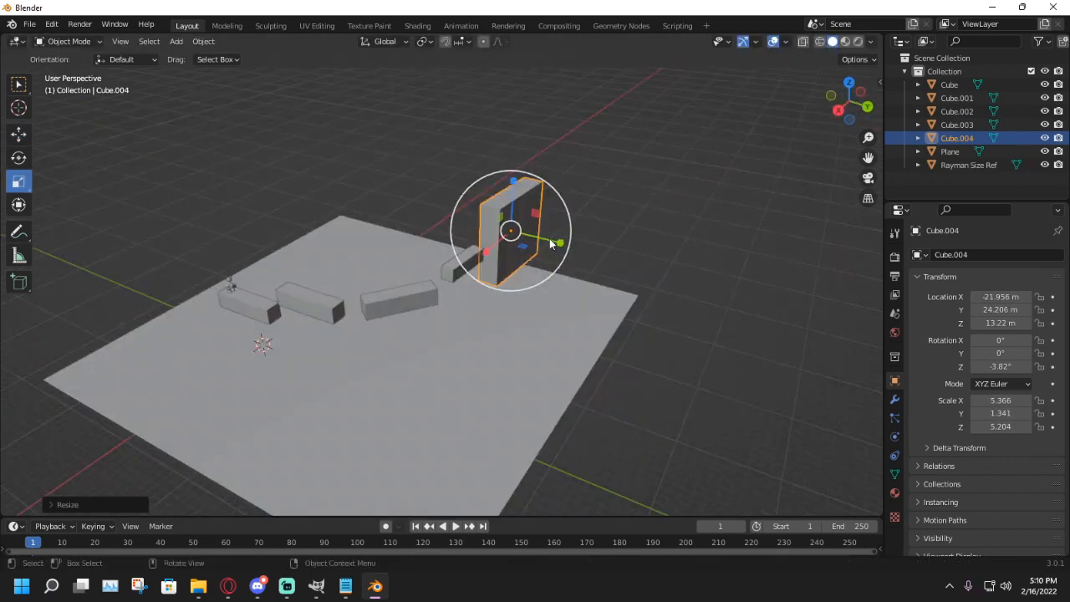
drag(553, 240, 564, 245)
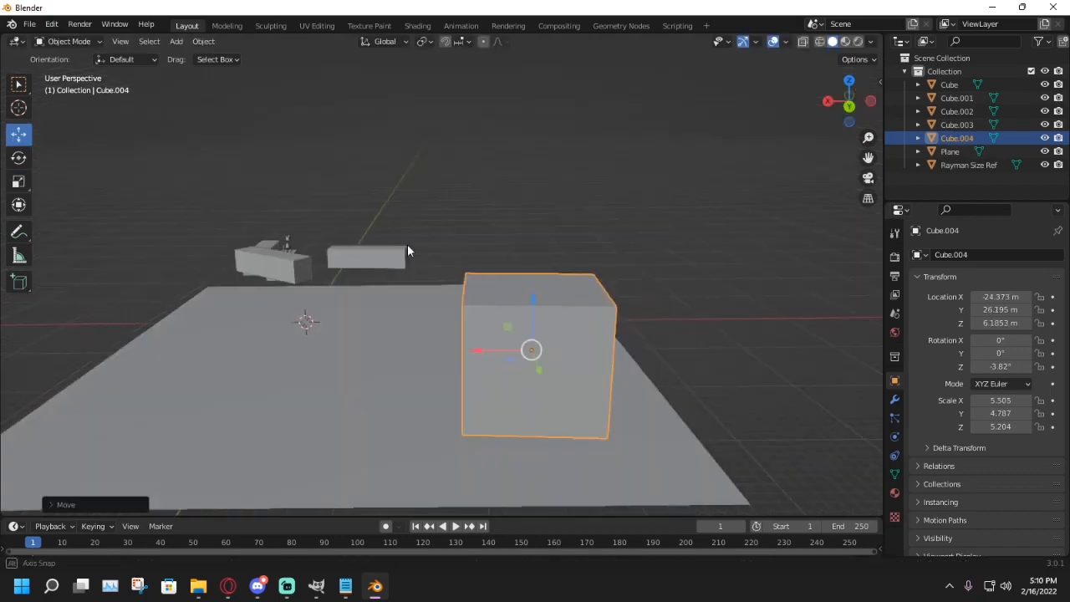
Step: Stretch the small bar nearest the large block along X so it reaches the block
click(347, 251)
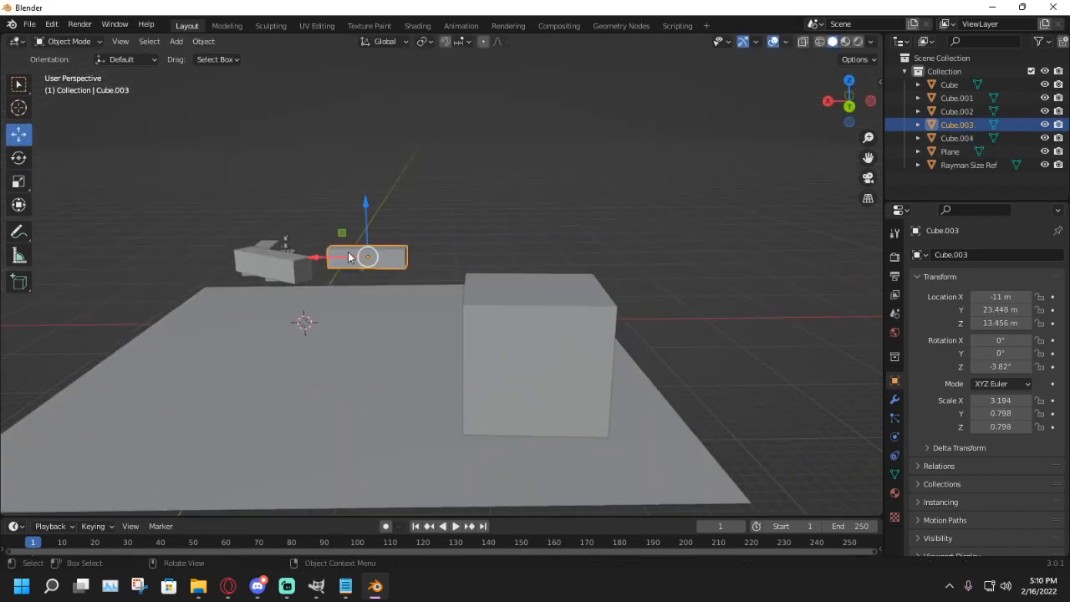
click(17, 185)
drag(315, 257, 297, 256)
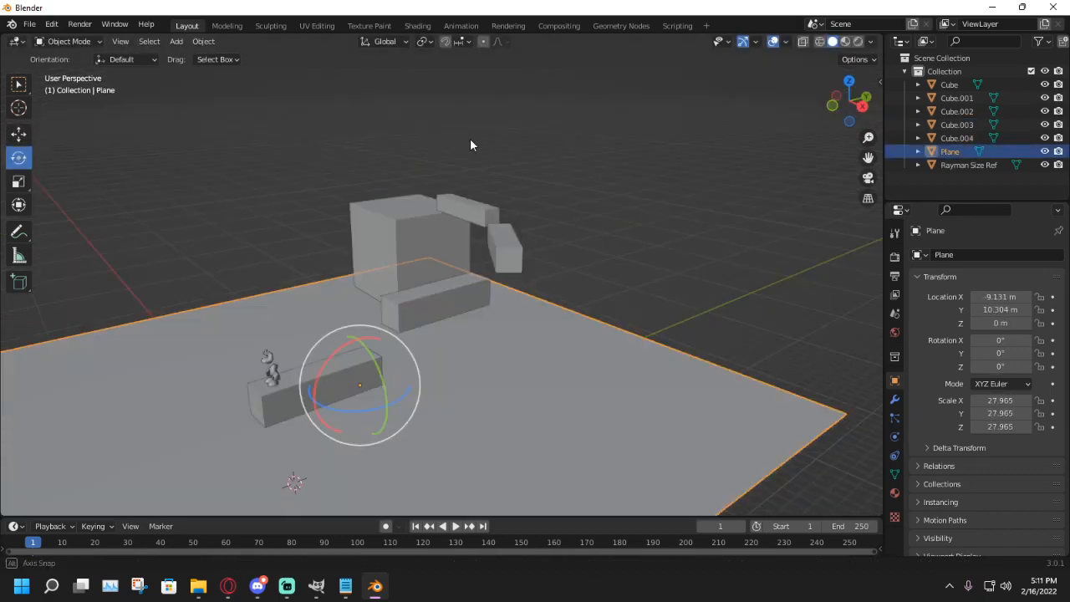
Step: Add a cube mesh, scale it uniformly to about 23.2 and move it to about X -12 m
middle_drag(469, 138, 606, 229)
click(413, 185)
key(shift+a)
mouse_move(606, 229)
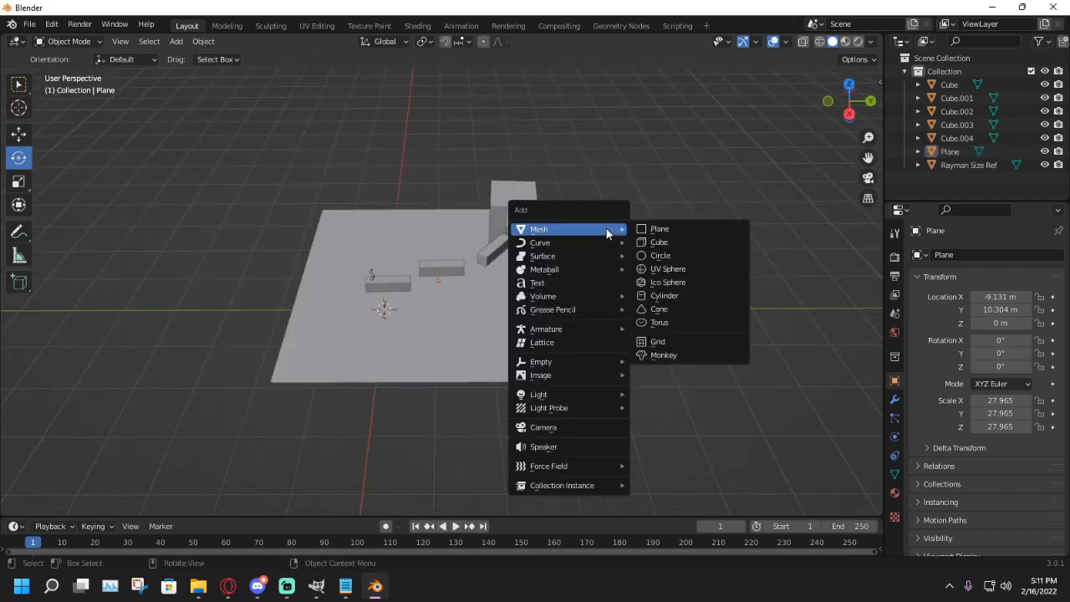
click(704, 242)
click(20, 184)
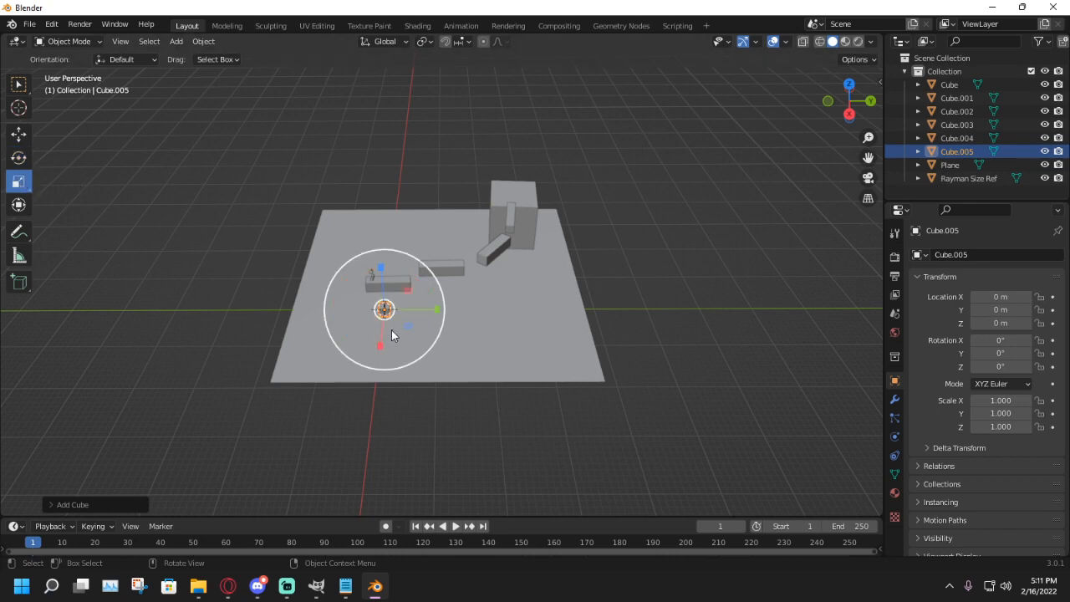
drag(384, 317, 347, 384)
Step: Stretch the new cube to a scale of about 31.4 × 37.2 × 23.2 and move it to about Y 4.2 m, Z 14.1 m
mouse_move(421, 296)
mouse_down()
mouse_move(372, 304)
mouse_move(406, 304)
mouse_up()
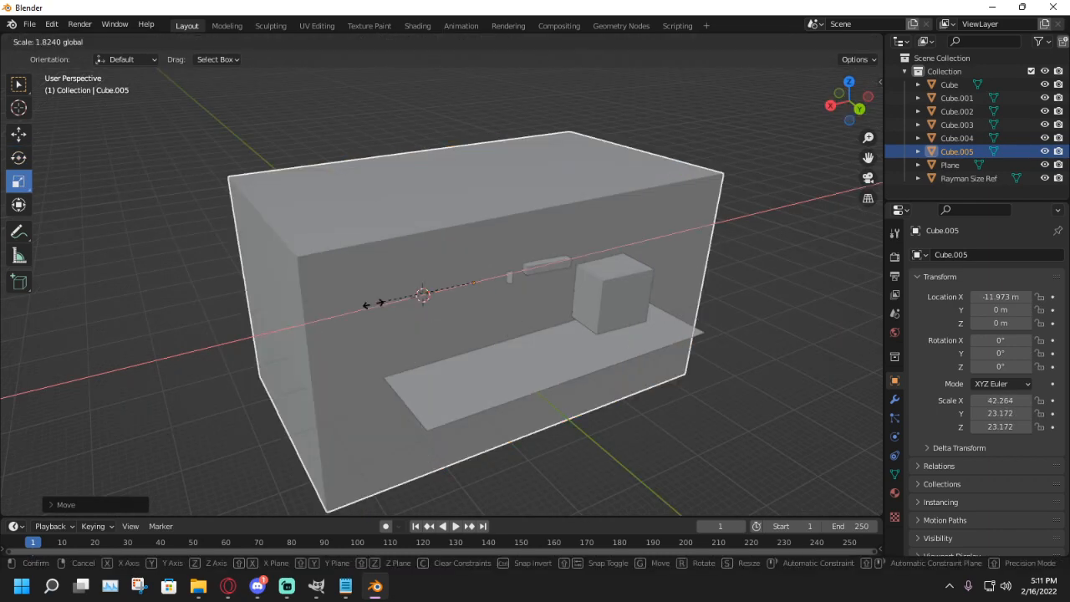
middle_drag(406, 304, 449, 304)
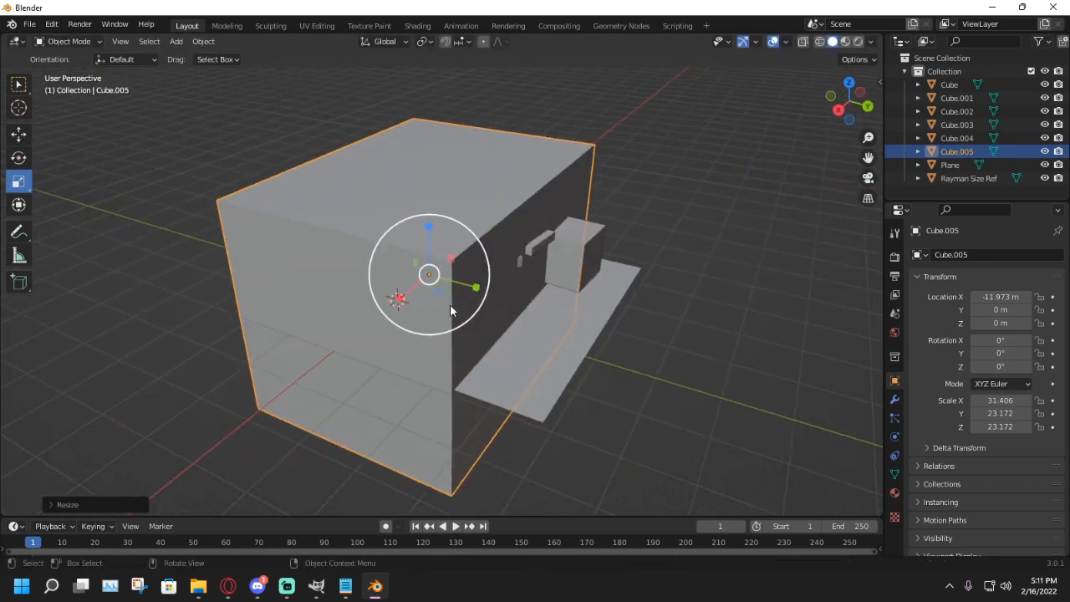
drag(477, 292, 501, 301)
middle_drag(502, 301, 493, 307)
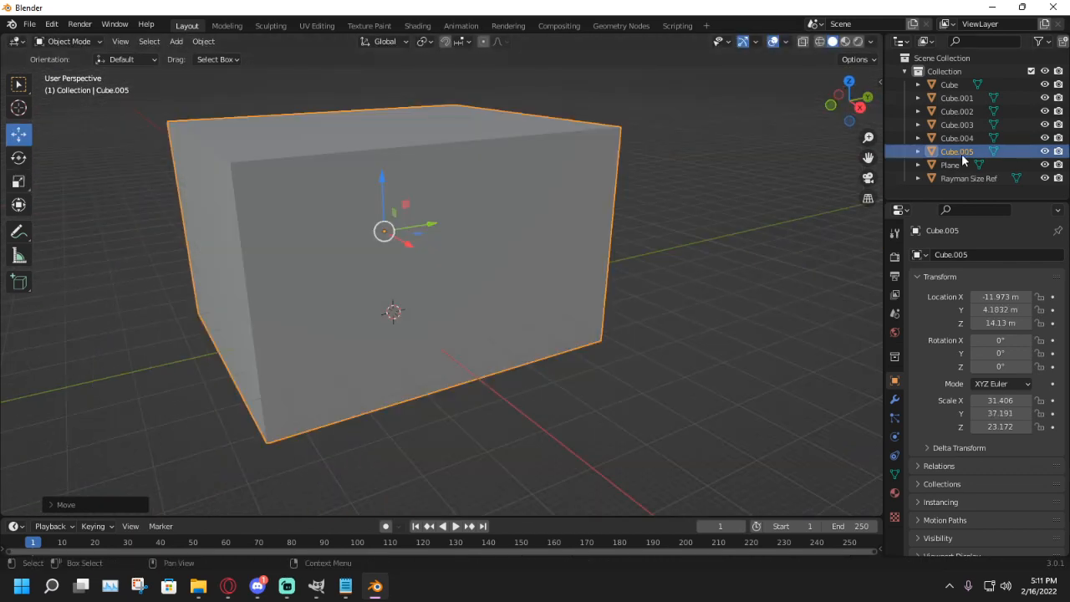
Step: Rename the large enclosing cube as SKY
double_click(968, 151)
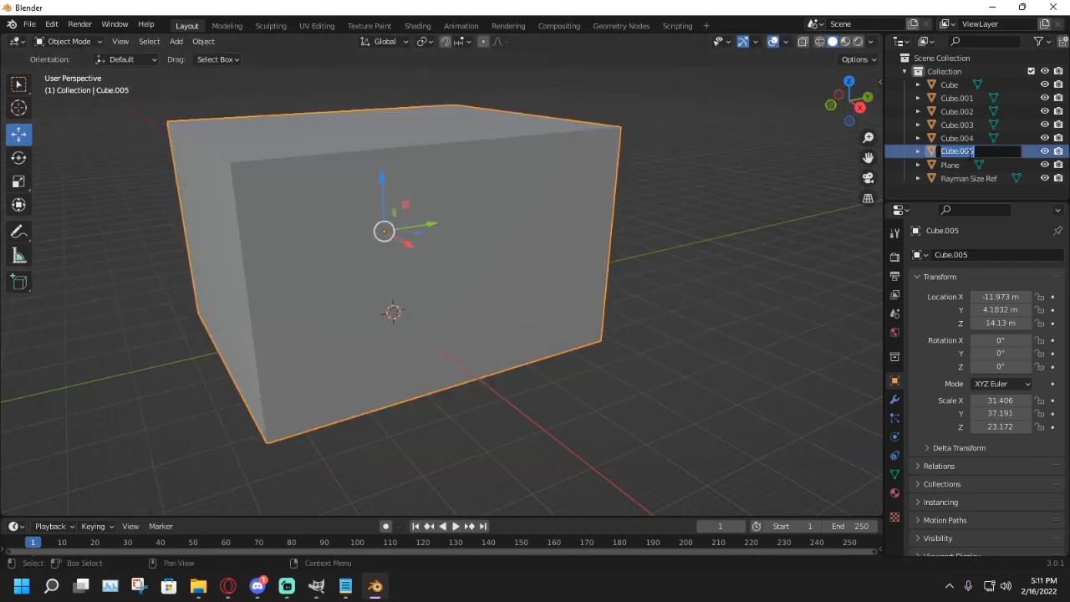
text(SKY)
key(Return)
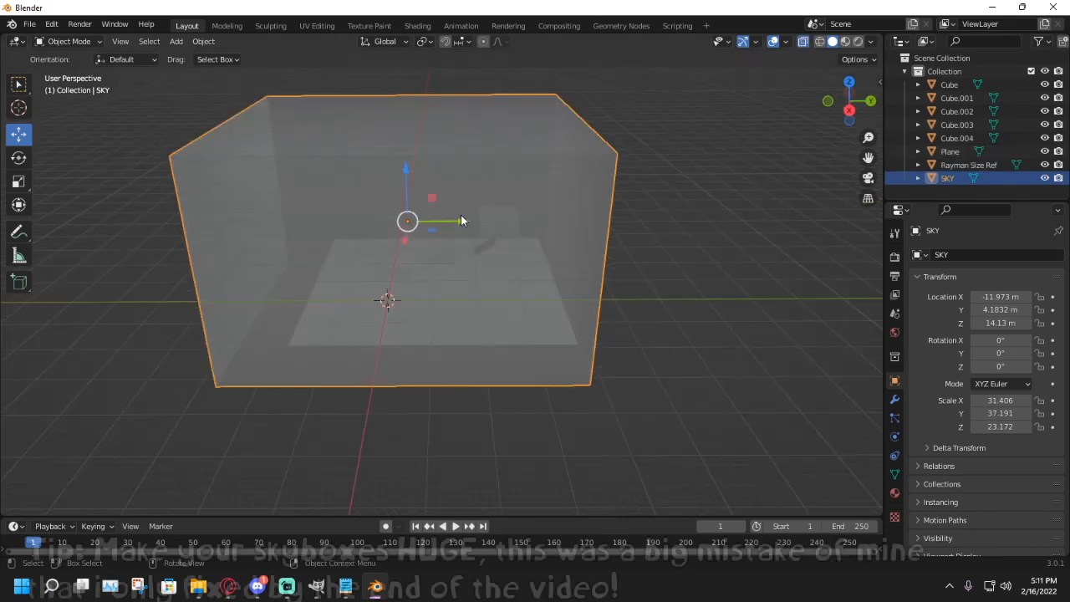
Step: Shrink the SKY box to a scale of about 22.4 × 26.5 × 16.5 and move it to about X -8.4 m, Y 10.4 m
click(19, 158)
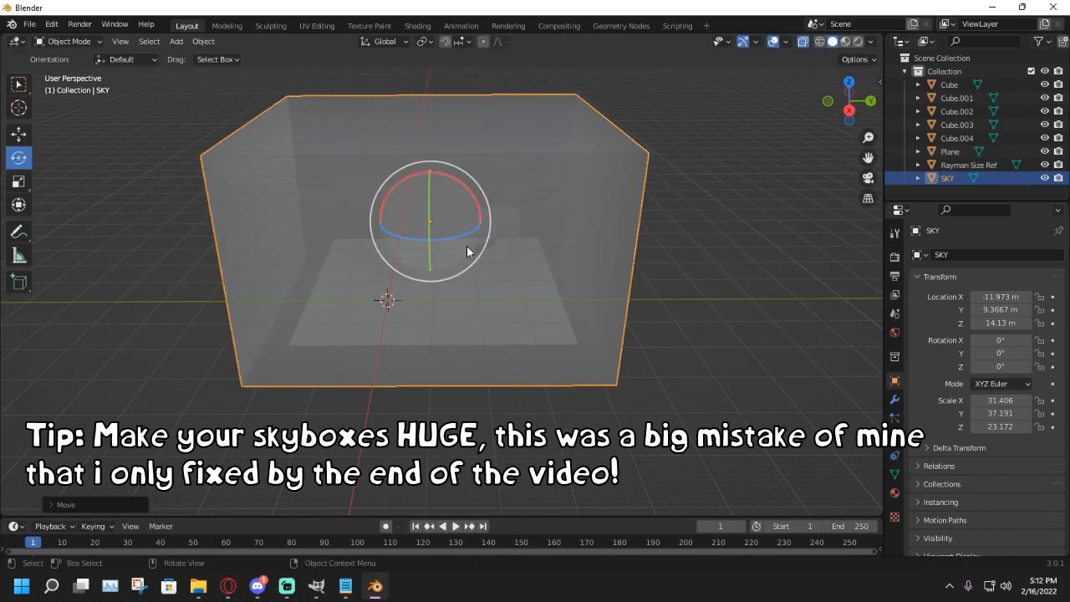
click(18, 181)
drag(436, 239, 420, 233)
middle_drag(385, 231, 354, 259)
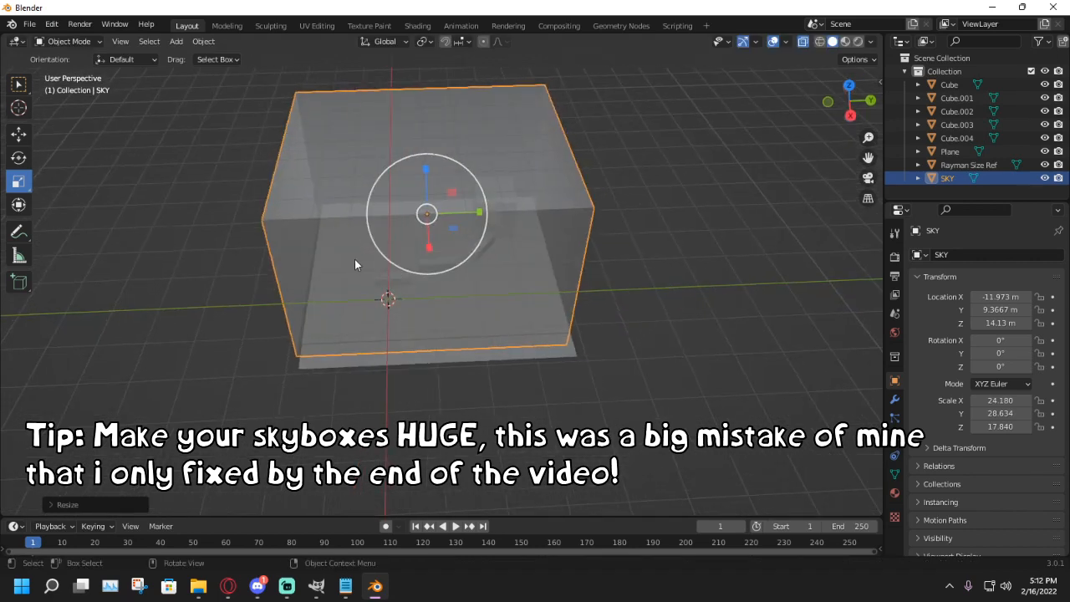
click(20, 130)
middle_drag(109, 142, 468, 209)
drag(470, 207, 480, 206)
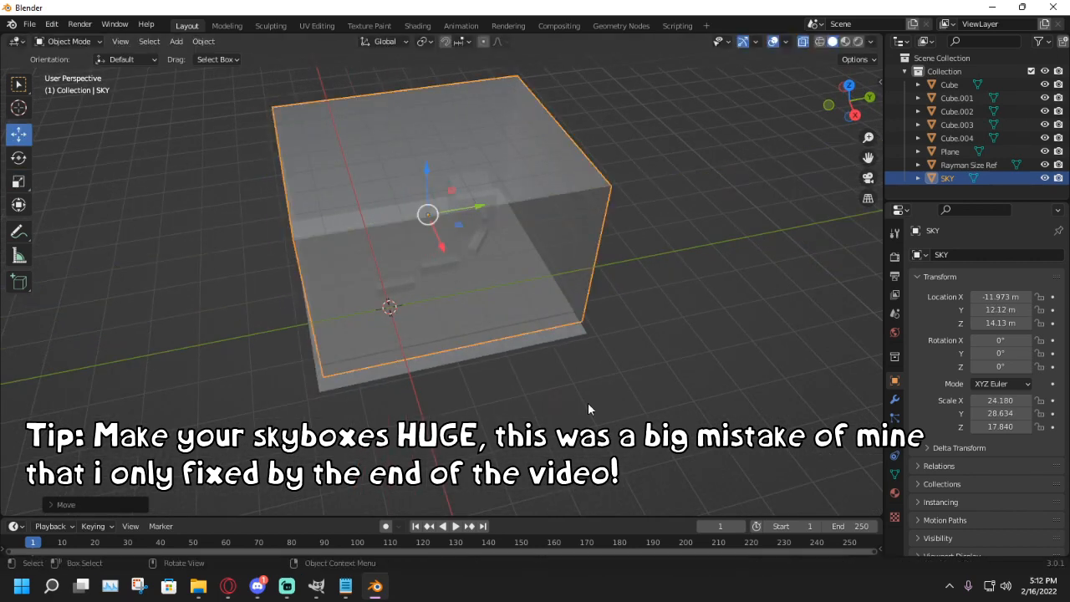
middle_drag(576, 289, 422, 251)
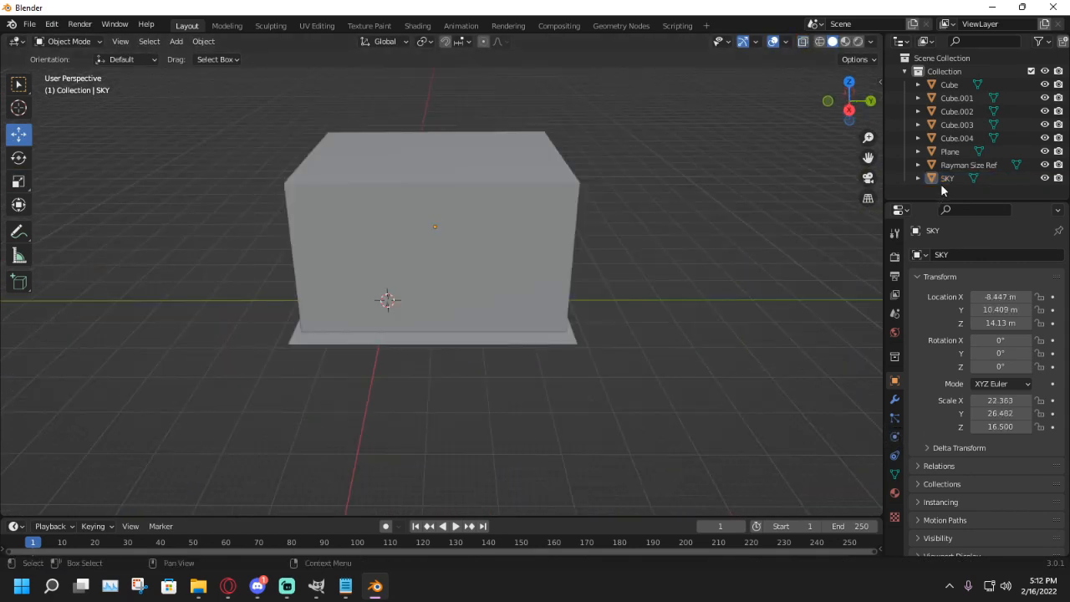
Step: Hide the SKY box in the viewport to expose the floor and platforms
click(944, 179)
middle_drag(835, 193, 705, 208)
click(1043, 178)
scroll(652, 201, up, 3)
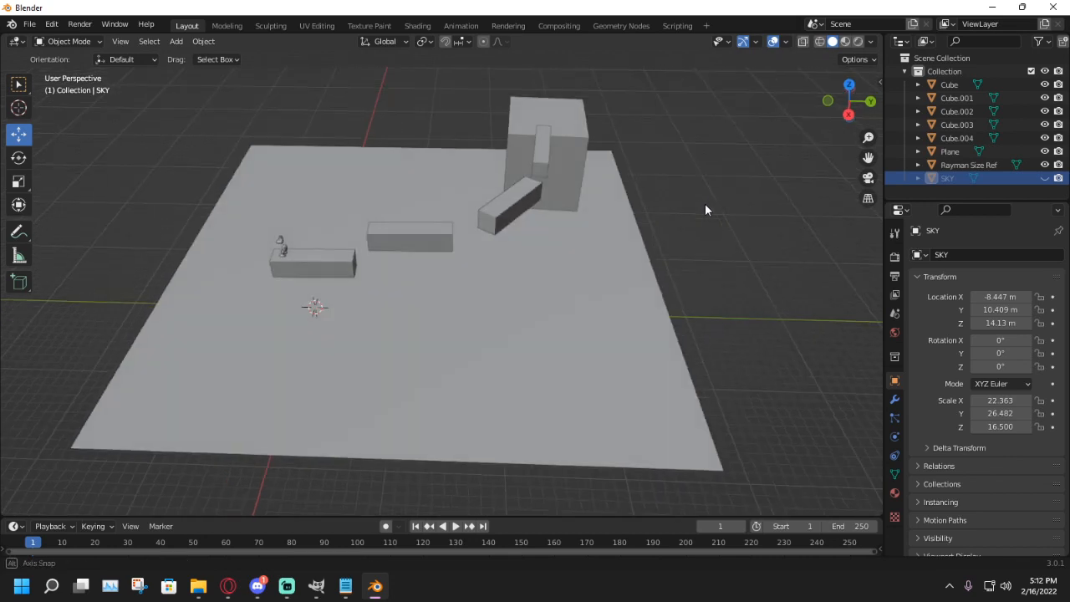
scroll(728, 203, down, 2)
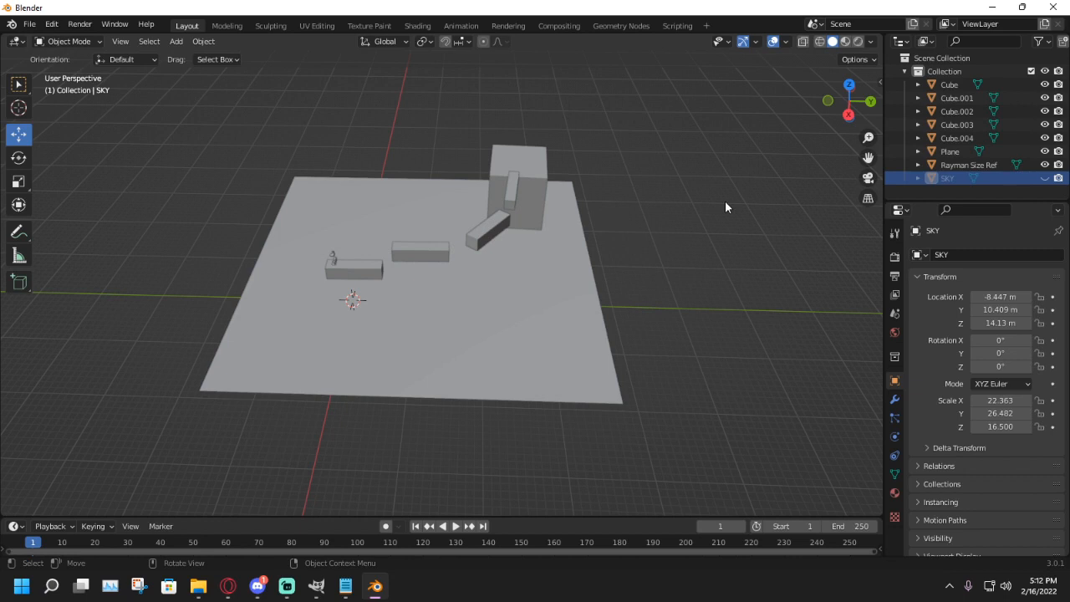
middle_drag(708, 198, 682, 191)
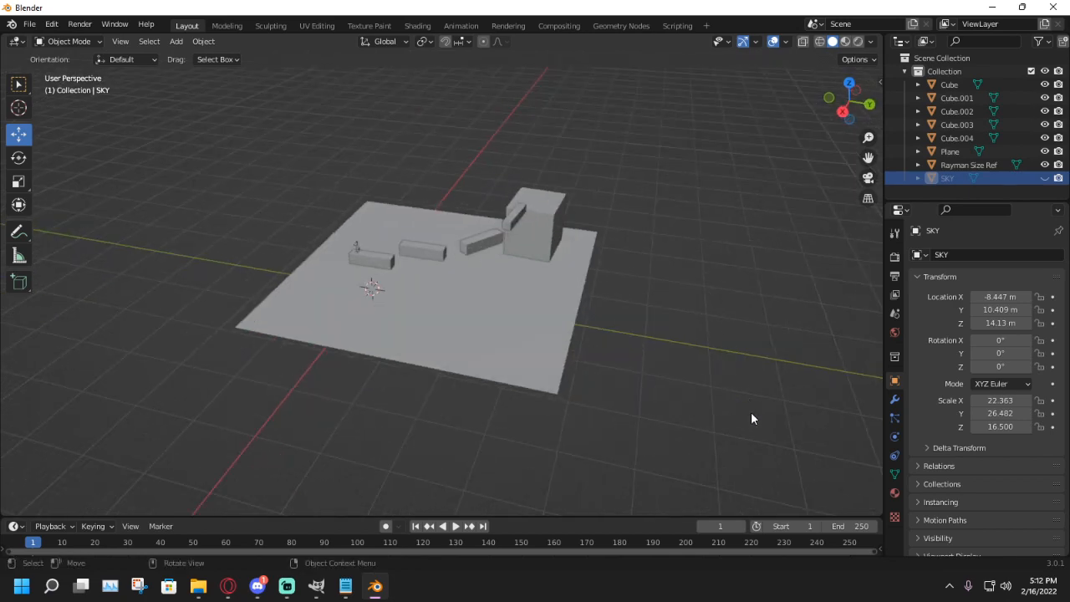
drag(750, 412, 191, 104)
click(646, 228)
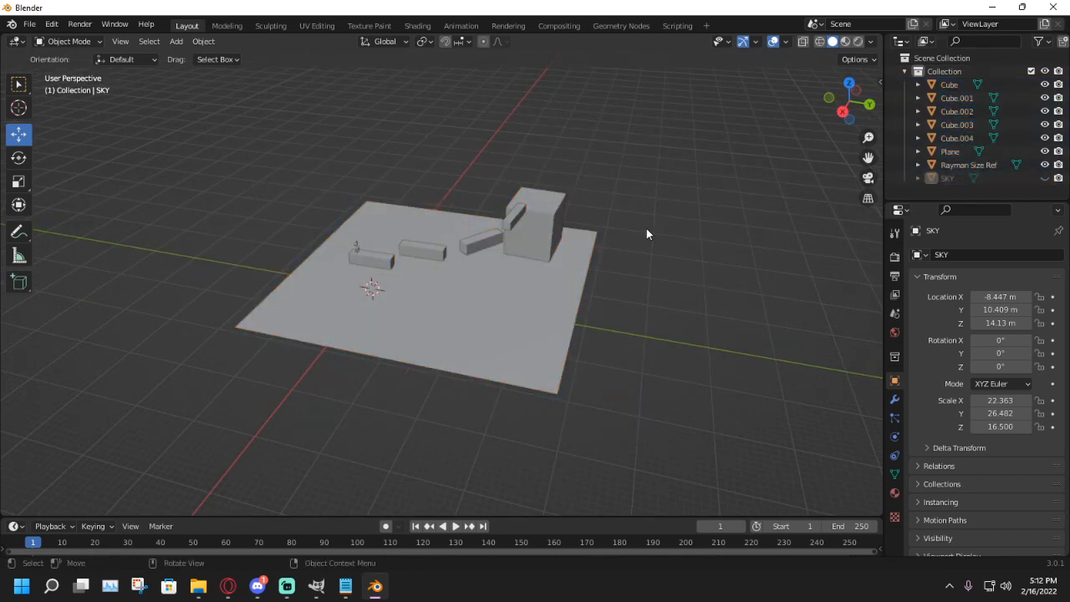
click(493, 239)
middle_drag(570, 182, 594, 191)
scroll(586, 197, up, 4)
scroll(589, 198, down, 4)
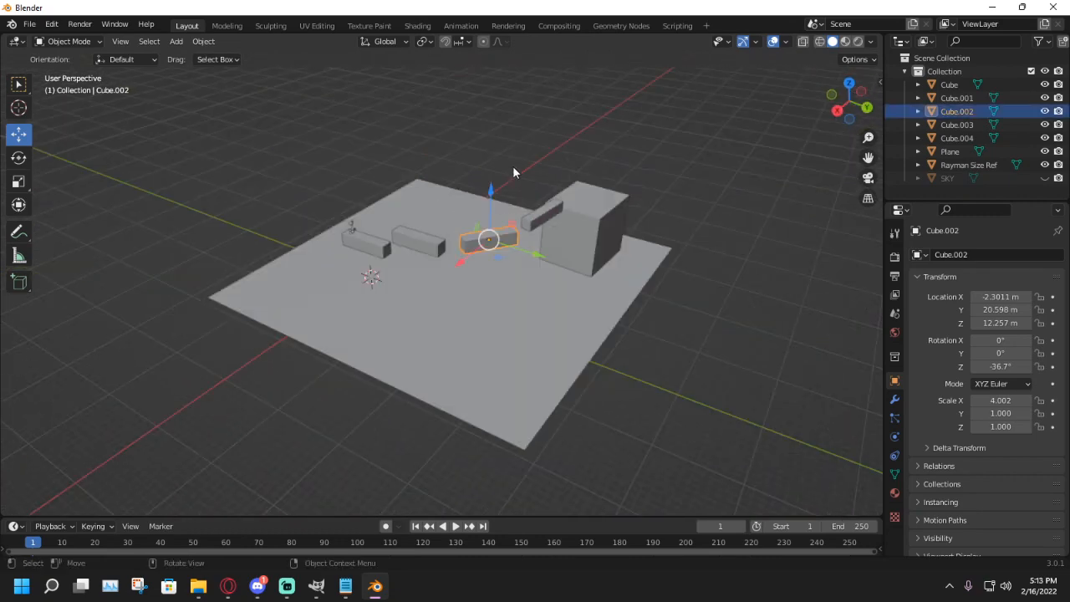
click(512, 166)
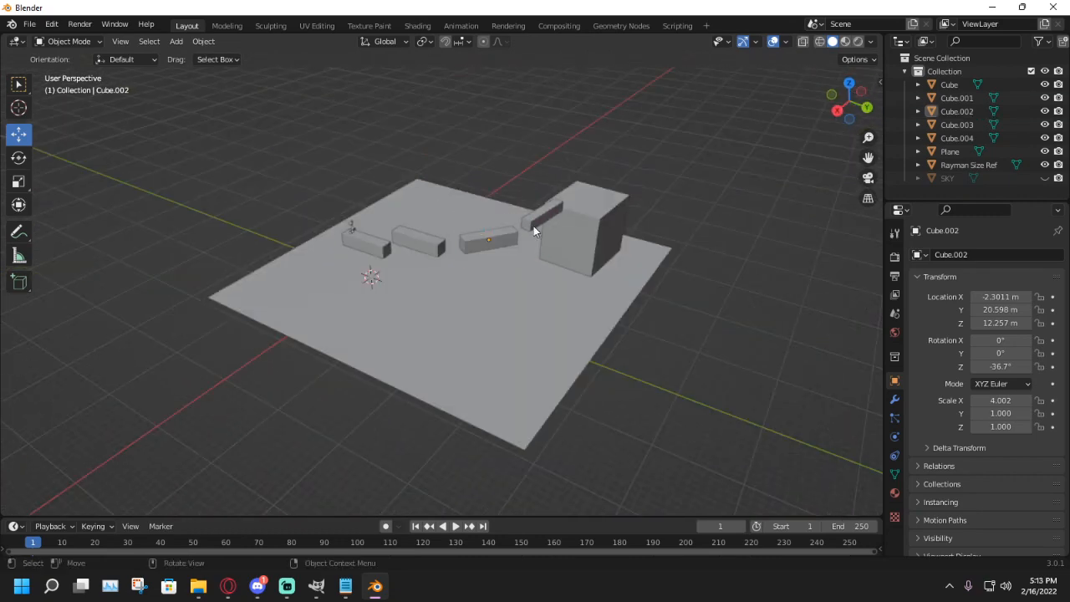
middle_drag(533, 226, 516, 252)
scroll(539, 254, up, 1)
click(539, 254)
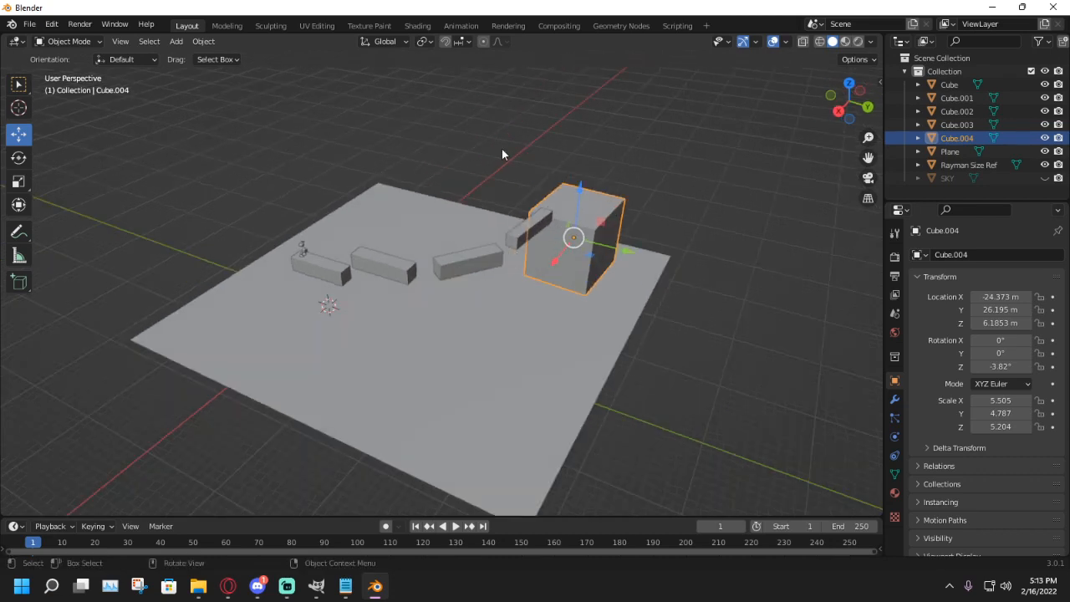
click(502, 149)
Step: Join the large block and the four platform bars into a single object, with the first bar as the active one
click(556, 249)
shift+click(523, 232)
shift+click(455, 266)
shift+click(359, 264)
shift+click(324, 264)
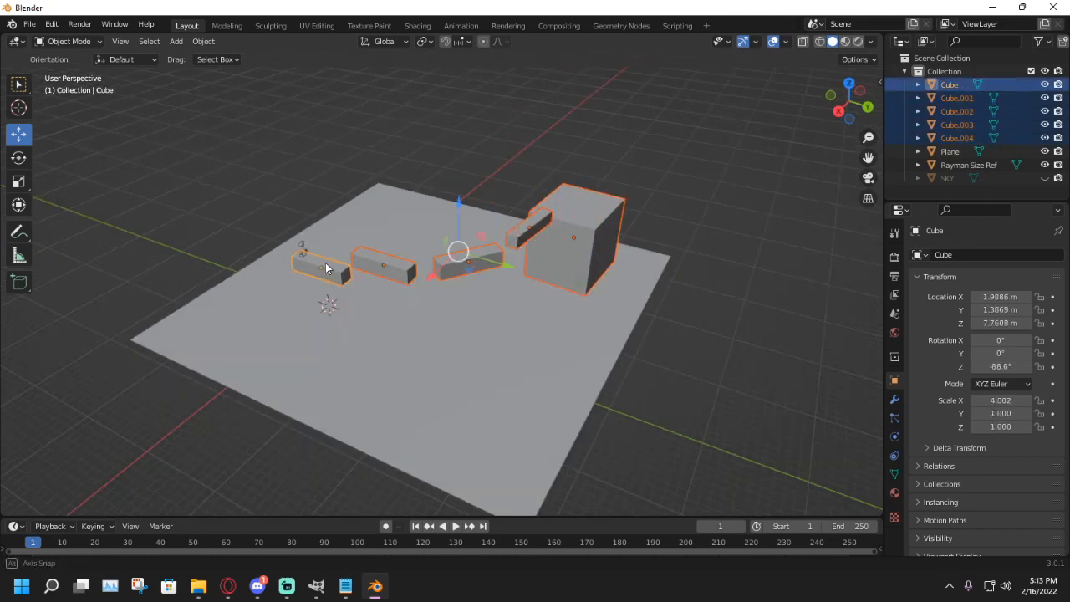
mouse_move(325, 262)
middle_down()
mouse_move(357, 274)
mouse_move(337, 264)
middle_up()
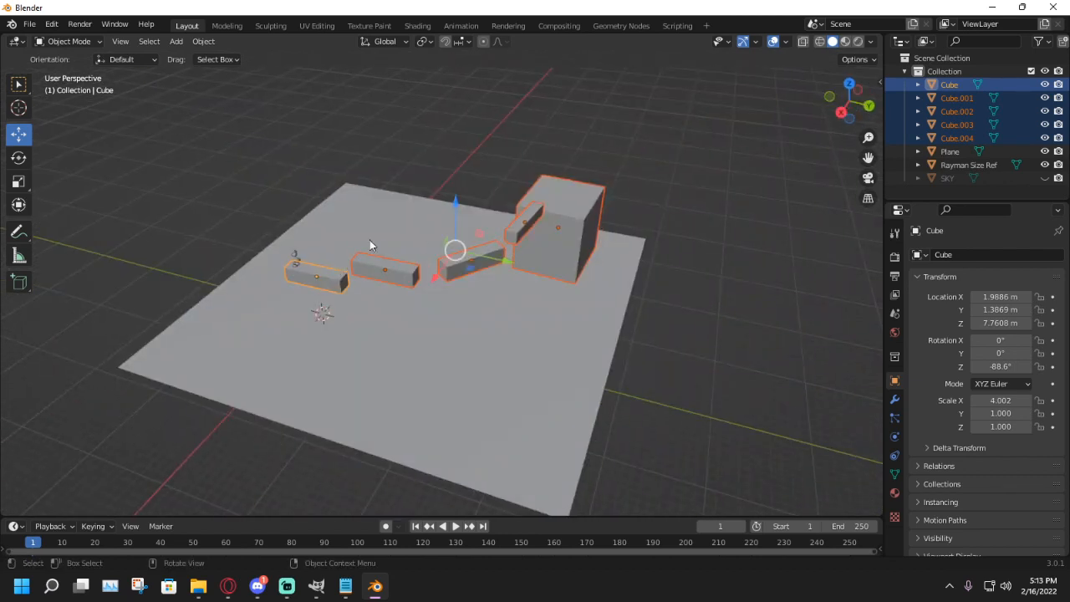
right_click(372, 270)
click(350, 301)
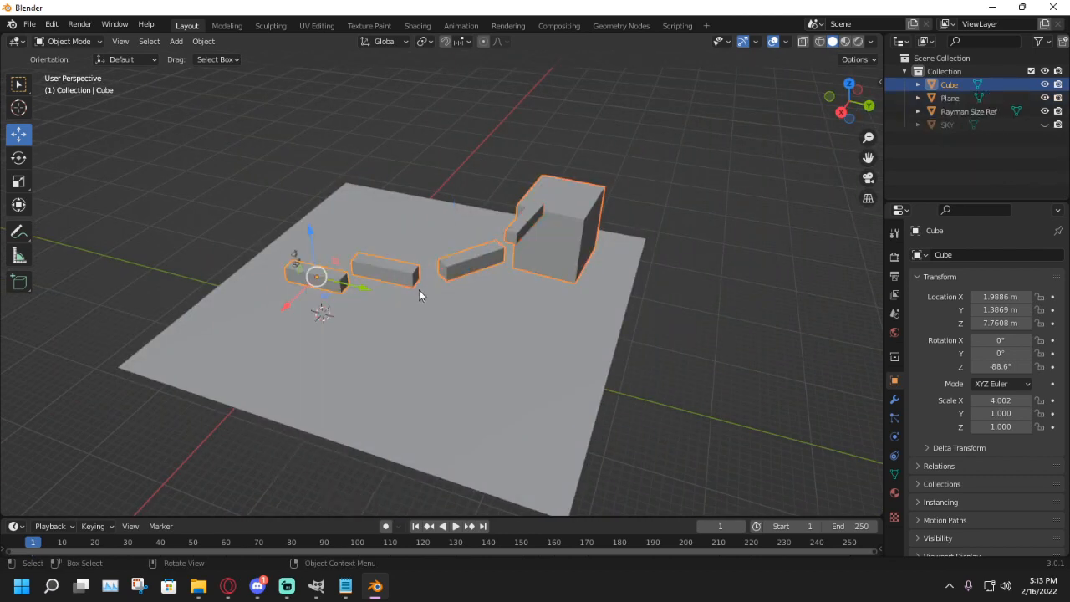
Step: Rename the joined object as Platforms
middle_drag(420, 295, 440, 288)
double_click(948, 85)
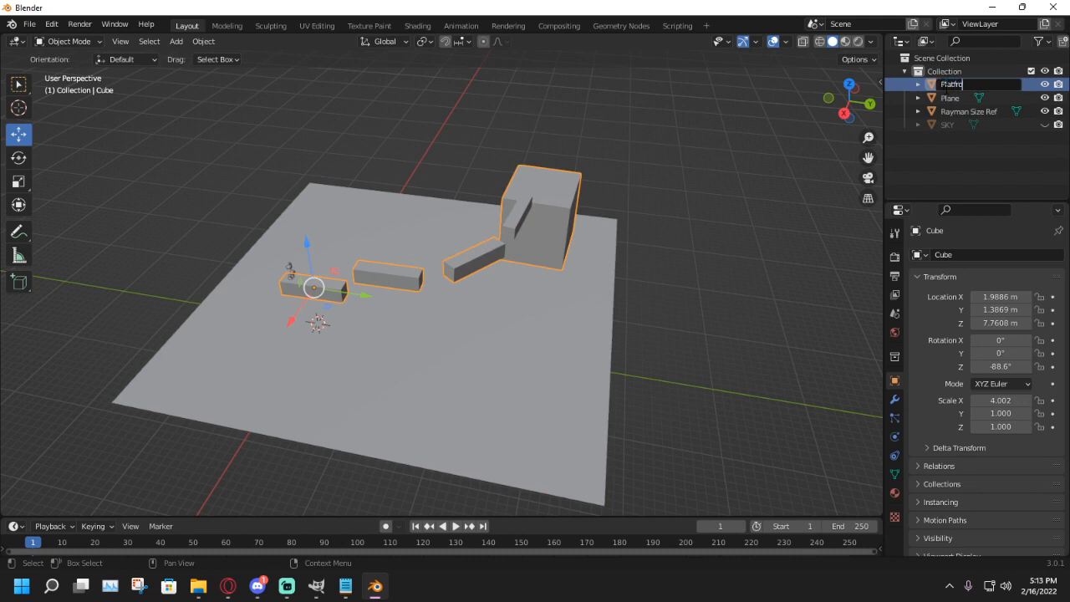
text(Platforms)
key(Return)
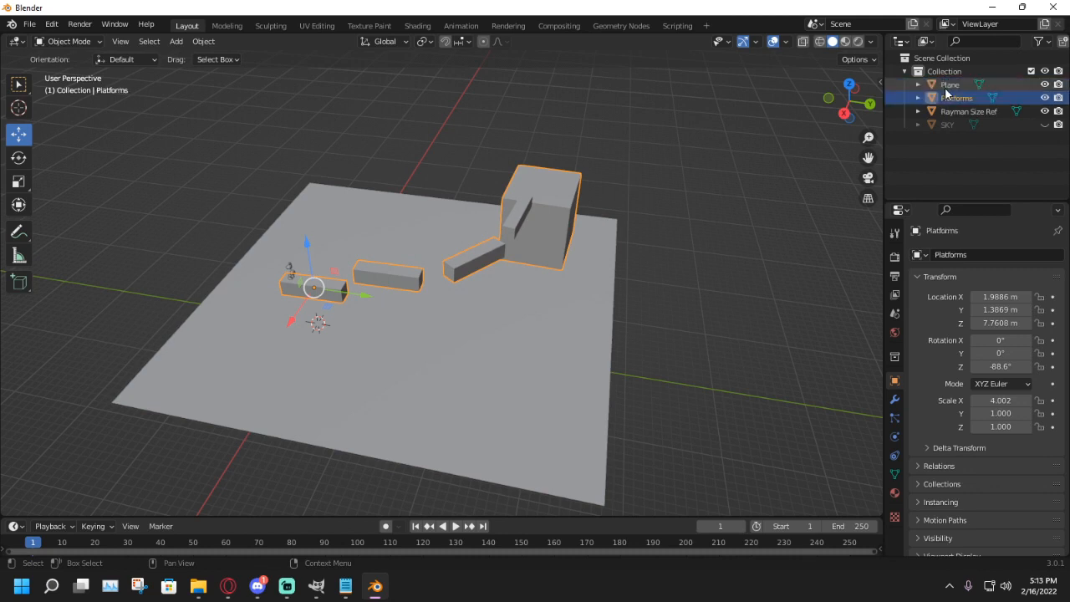
Step: Rename the floor plane as Sea
click(948, 86)
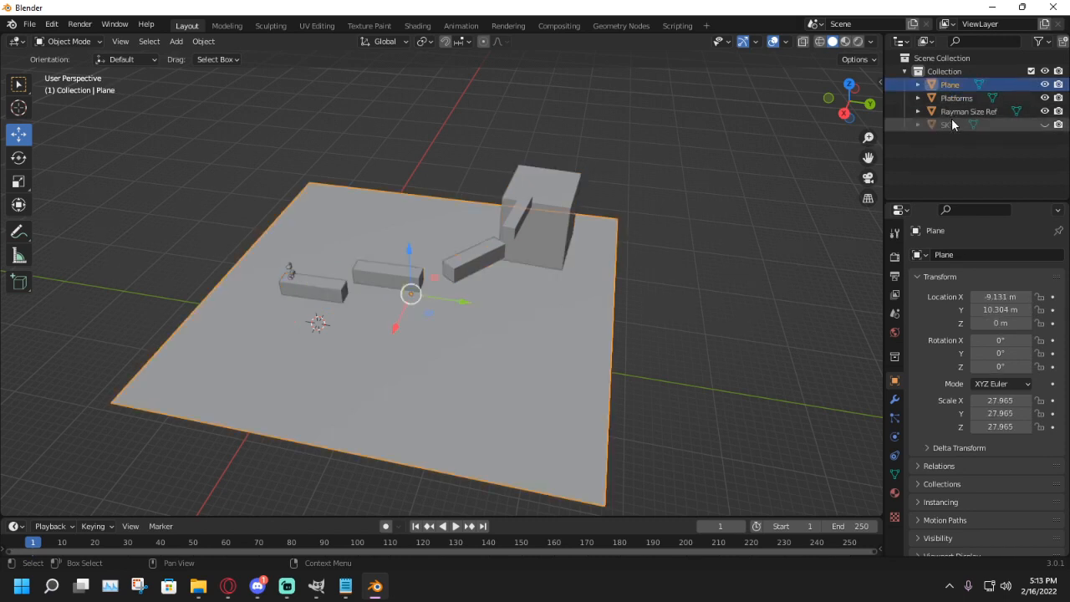
double_click(949, 85)
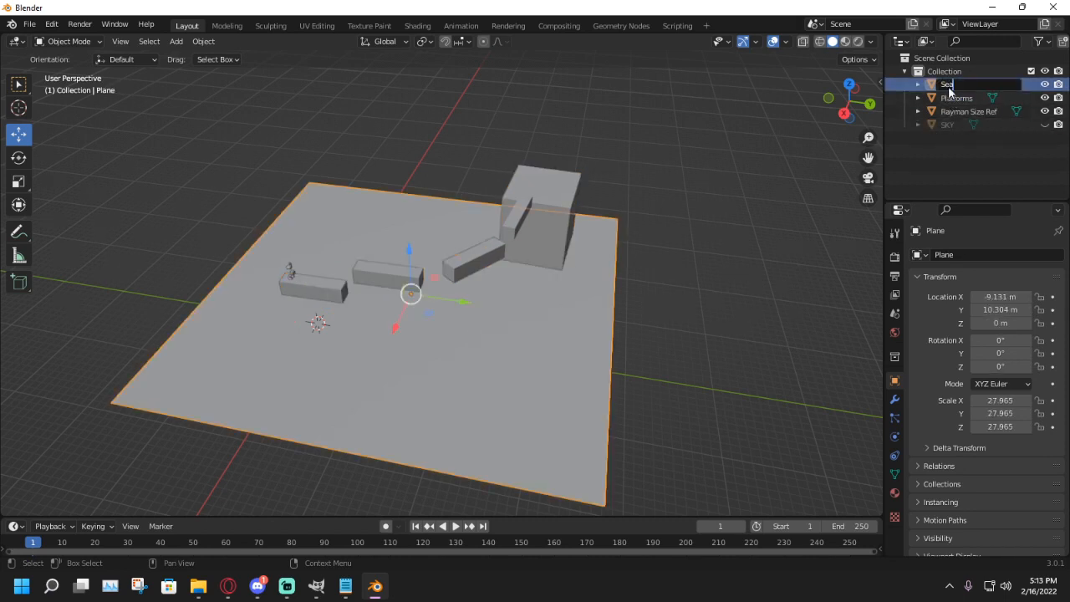
text(Sea)
key(Return)
Step: Switch to the Shading workspace and create a new material for the Sea plane
middle_drag(823, 124, 472, 234)
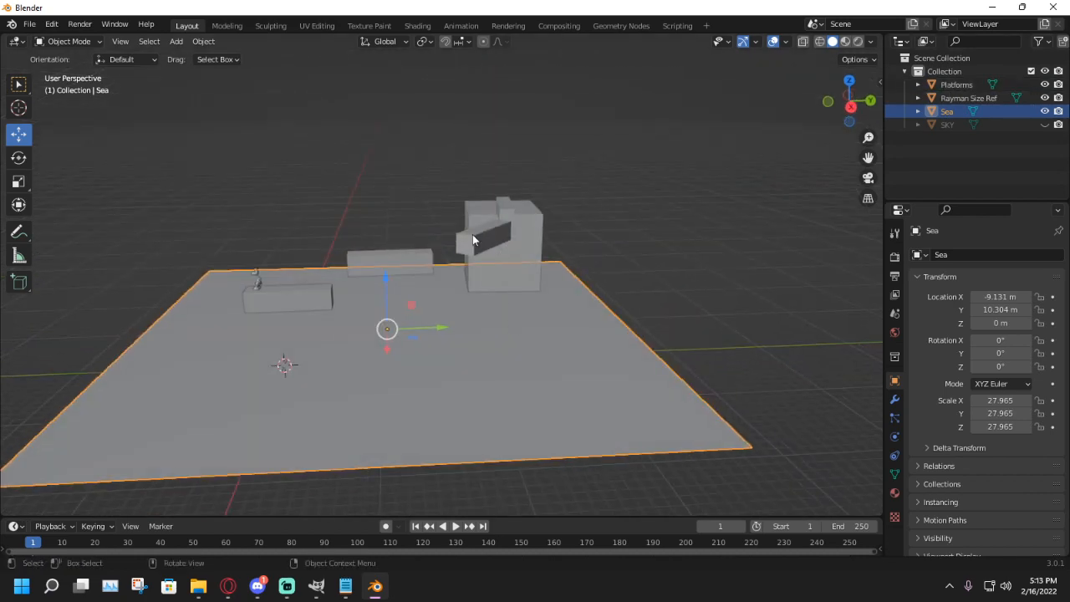
click(417, 25)
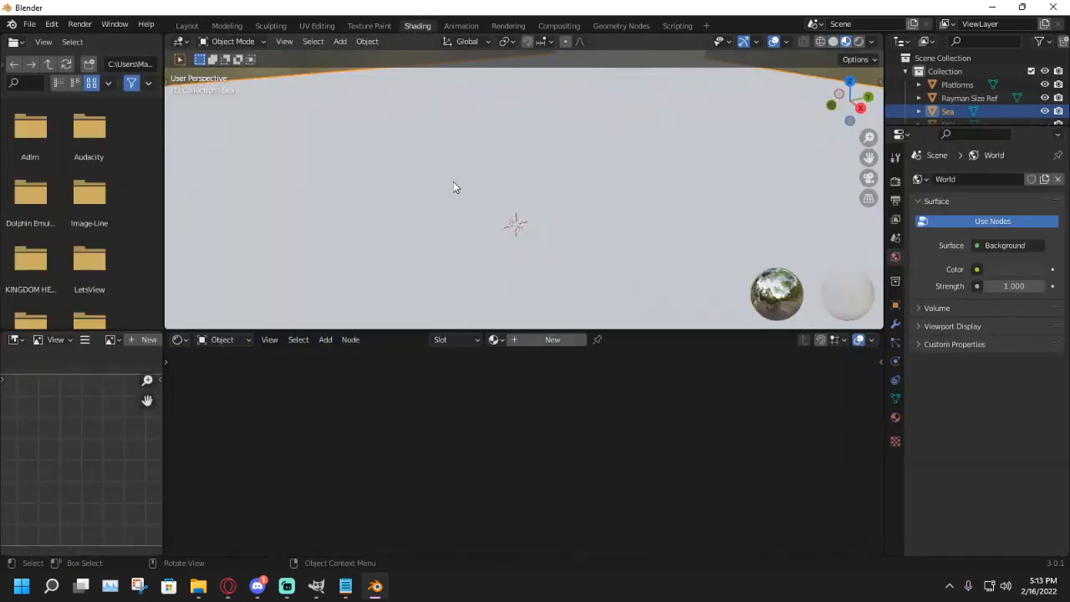
middle_drag(456, 186, 506, 213)
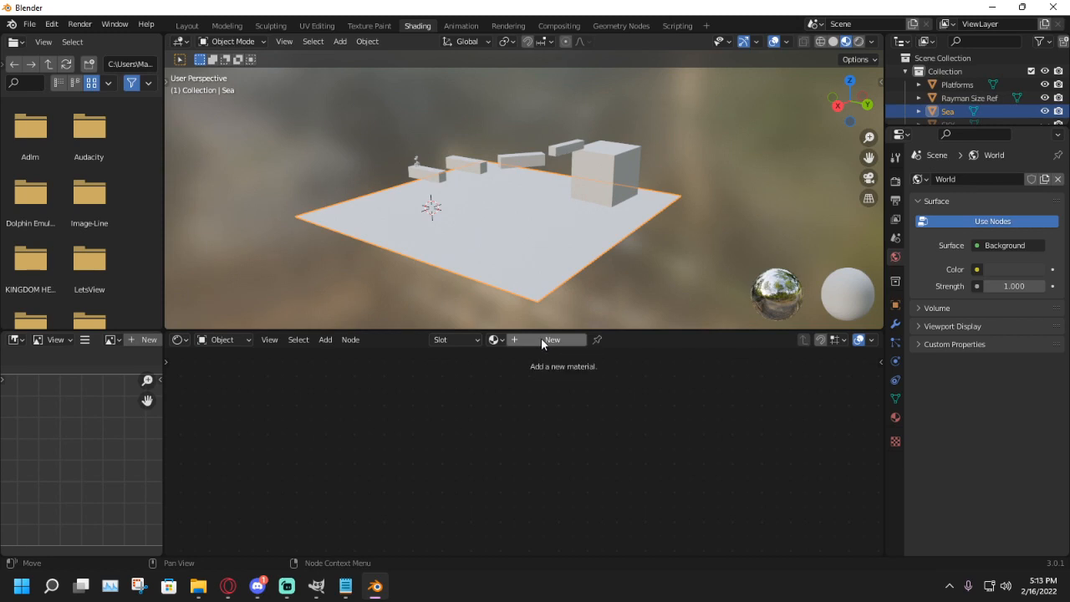
click(518, 339)
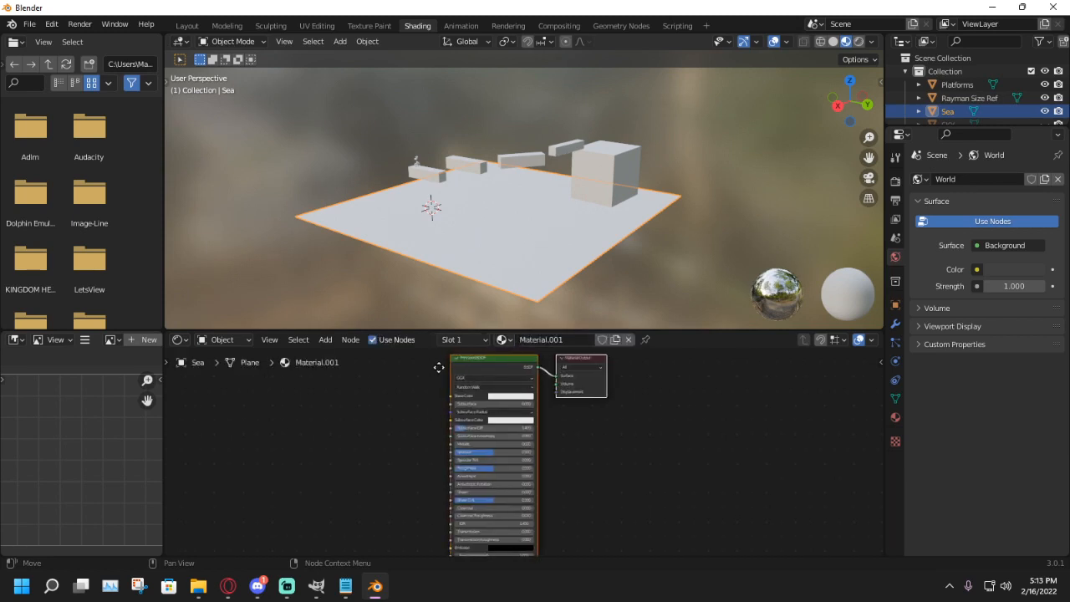
Step: Delete the Principled BSDF node from the Sea material and add an Image Texture node in its place
middle_drag(438, 368, 566, 381)
key(x)
key(shift+a)
mouse_move(445, 432)
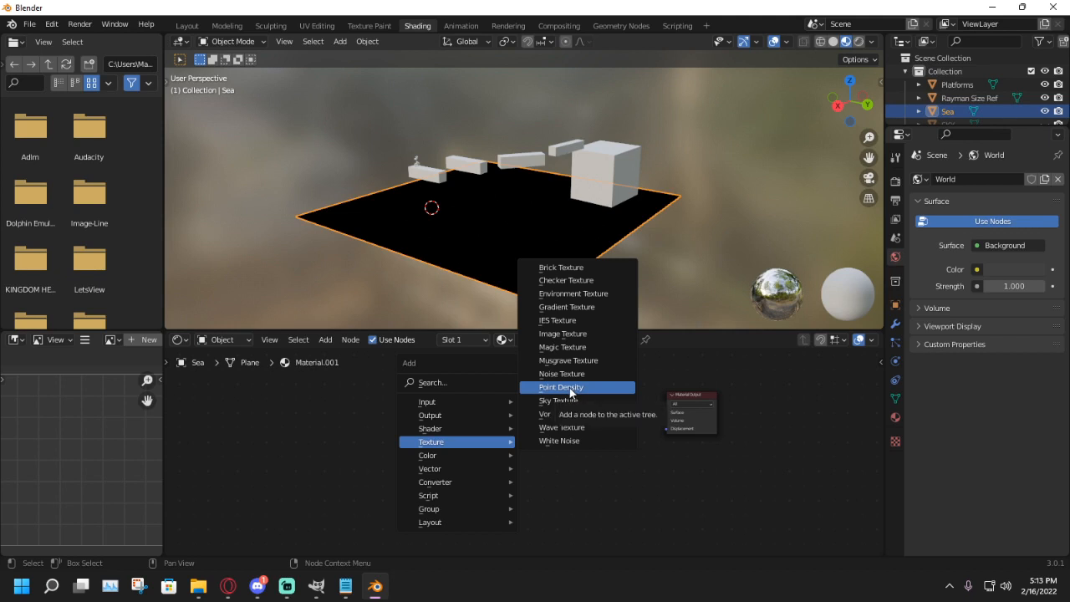
click(563, 334)
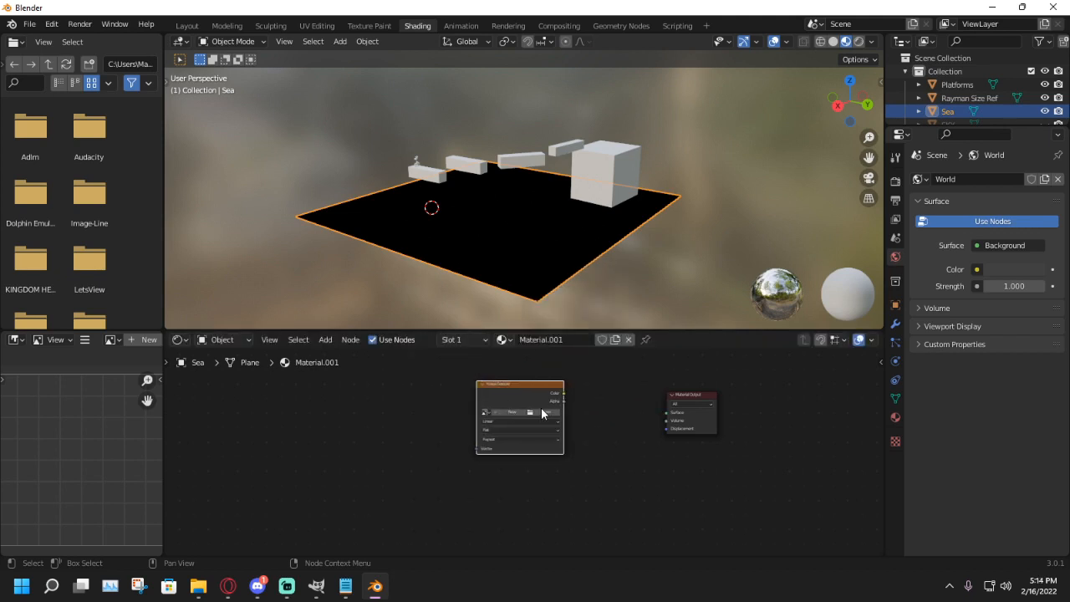
Step: Load sea.jpg from the textures folder inside tutorial level files into the Sea material's Image Texture node
click(541, 407)
click(541, 407)
double_click(404, 186)
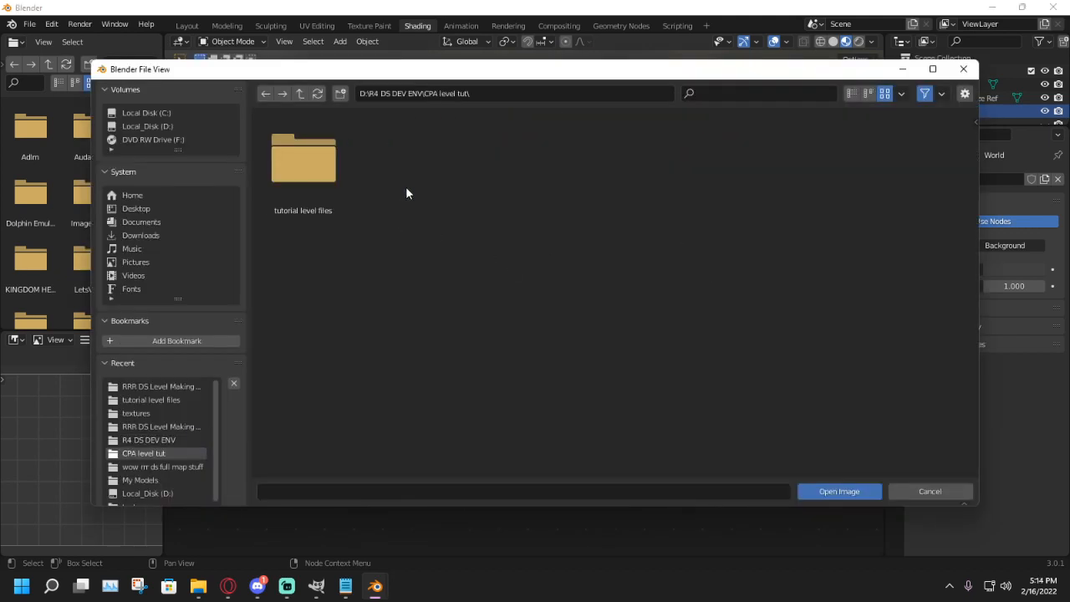
double_click(327, 181)
double_click(345, 179)
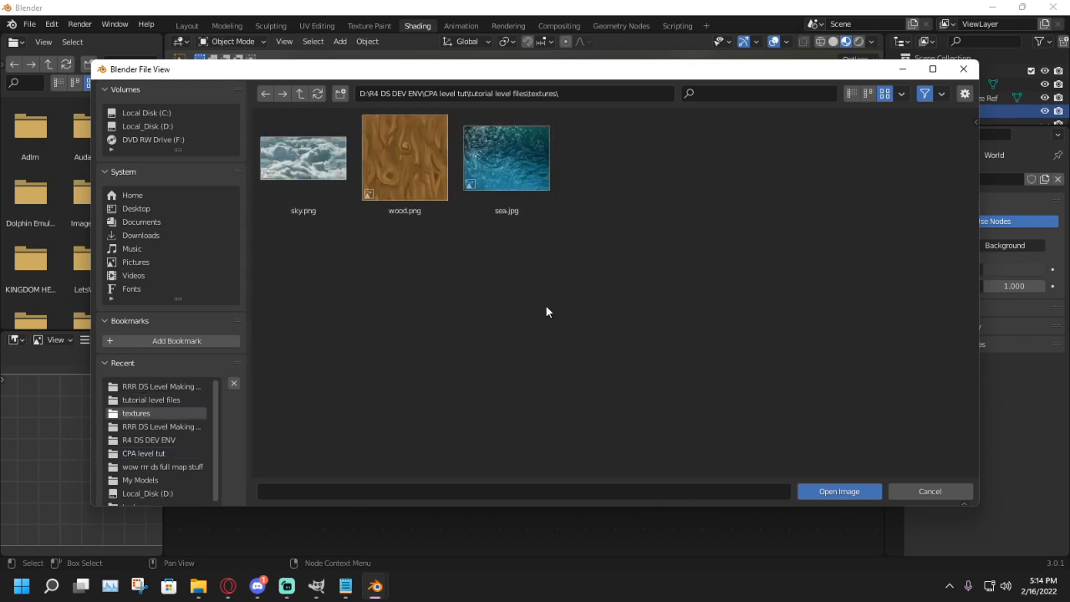
double_click(393, 180)
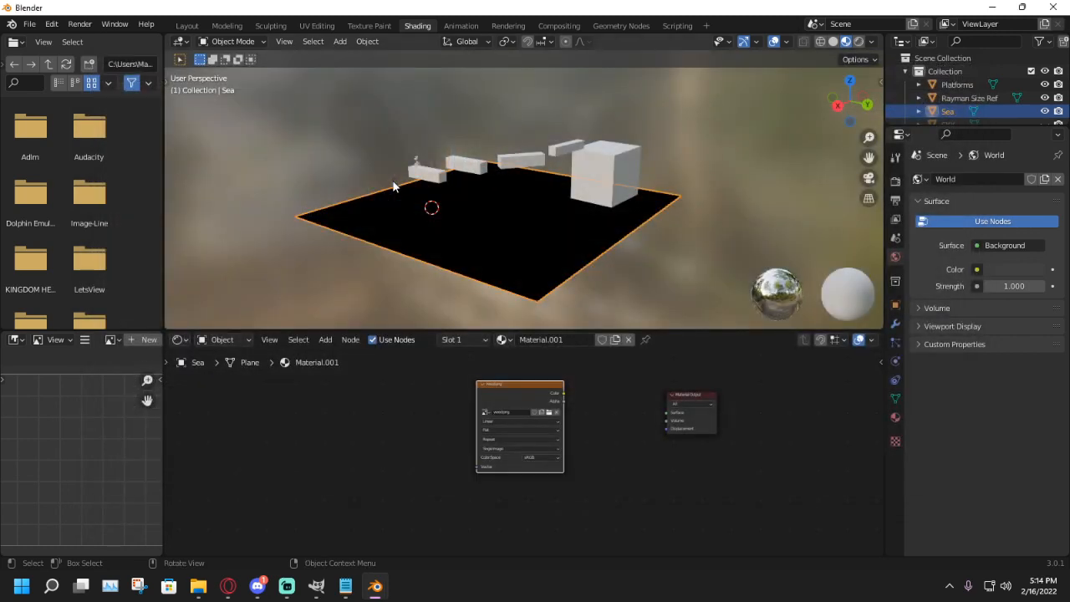
click(551, 413)
double_click(509, 167)
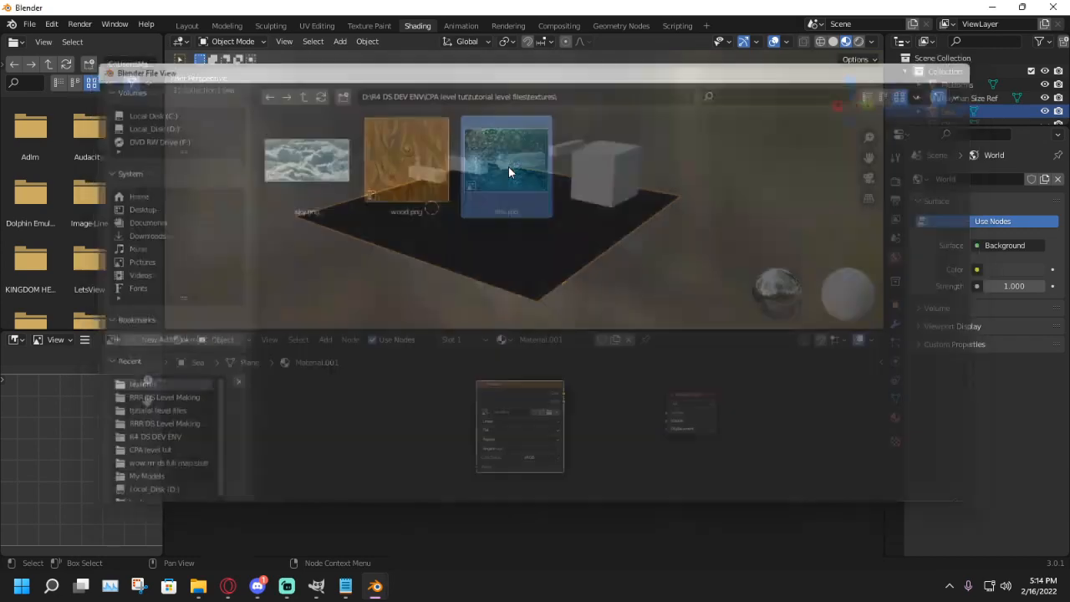
Step: Connect the sea.jpg node's Color output to the Material Output's Surface input
middle_drag(363, 270, 429, 280)
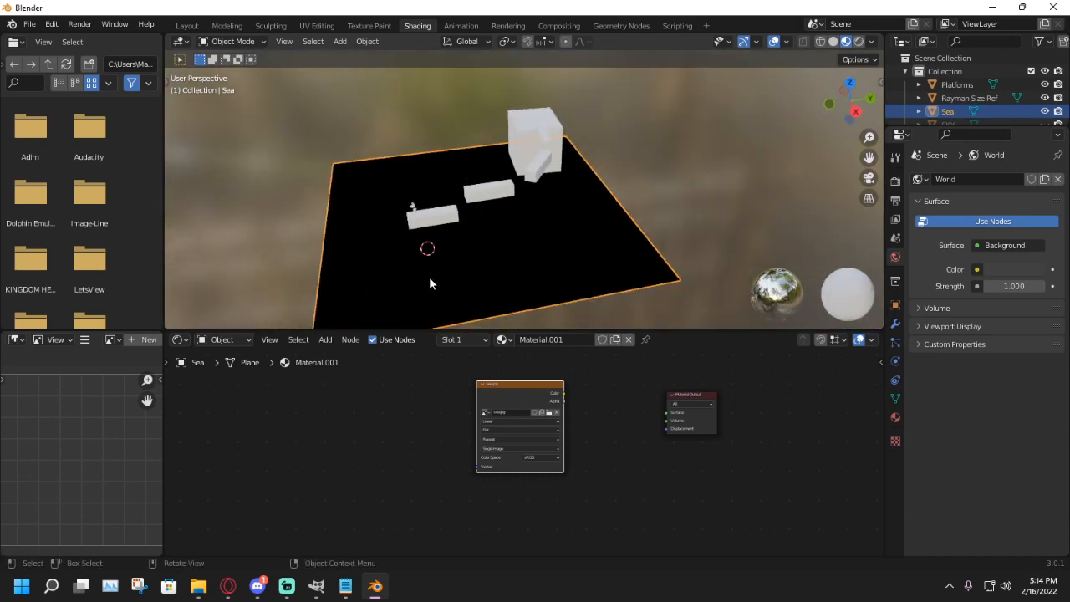
drag(563, 393, 666, 411)
middle_drag(623, 385, 587, 475)
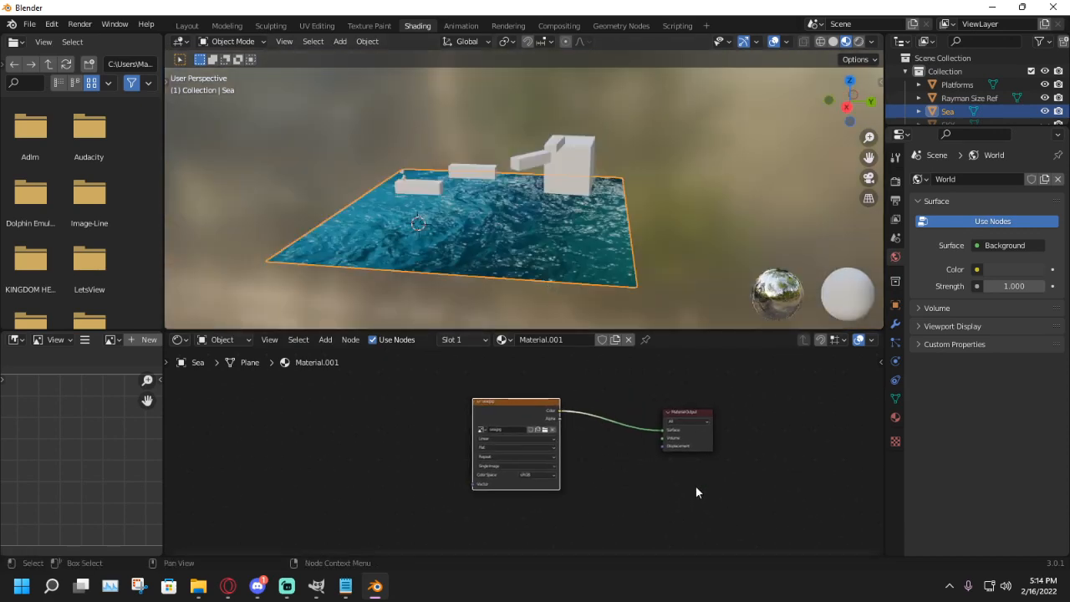
middle_drag(585, 309, 537, 164)
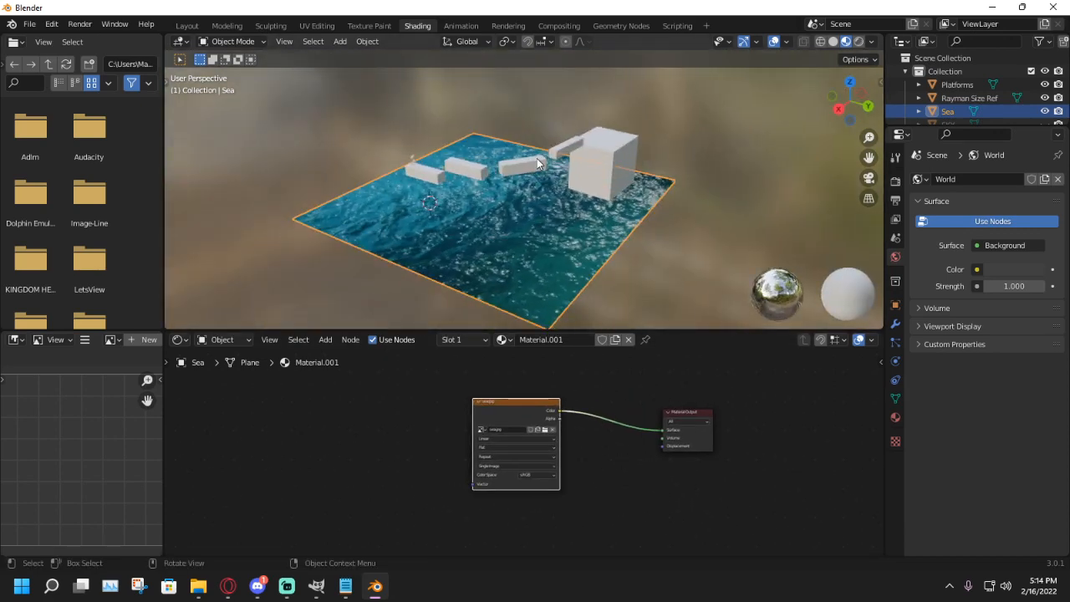
Step: Select the Platforms object and apply Shade Smooth to it
click(537, 163)
right_click(539, 163)
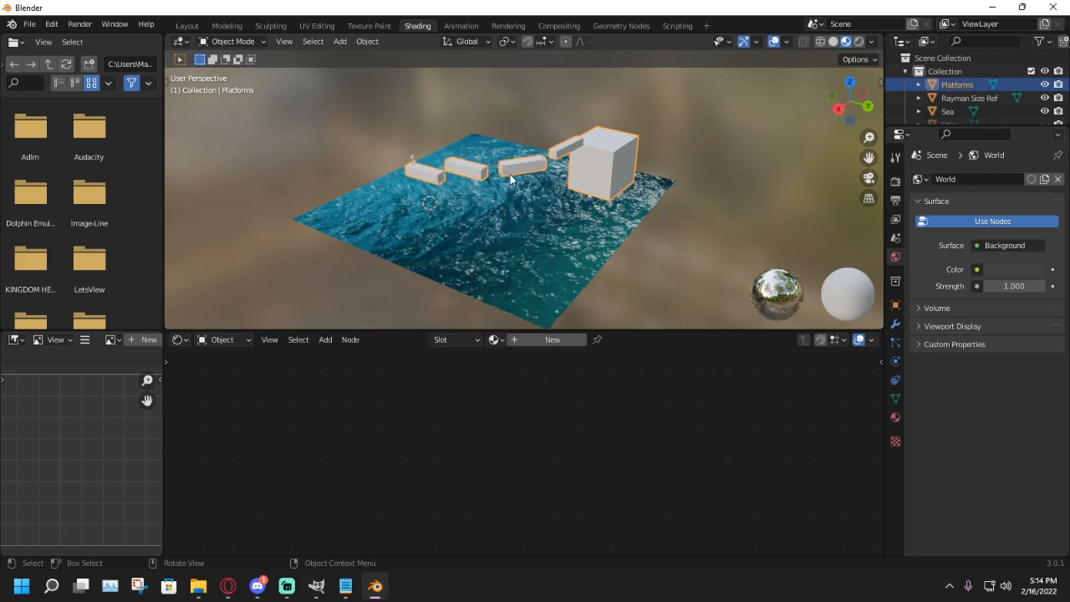
right_click(509, 174)
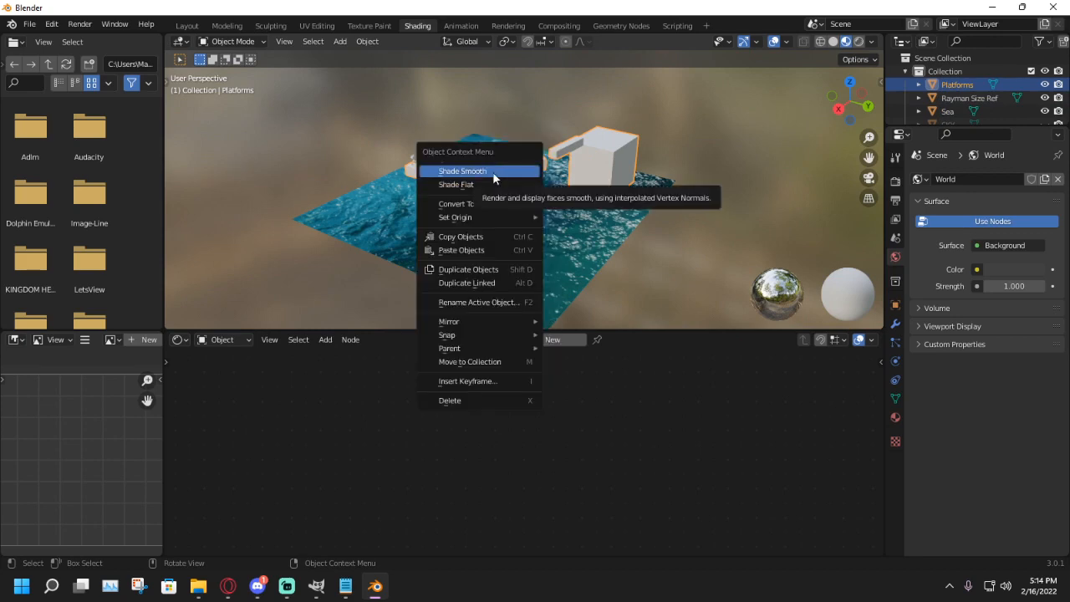
click(492, 171)
Step: Give Platforms a new material with a wood.png Image Texture whose Color output feeds the Material Output's Surface
click(293, 202)
middle_drag(292, 203, 397, 219)
click(407, 195)
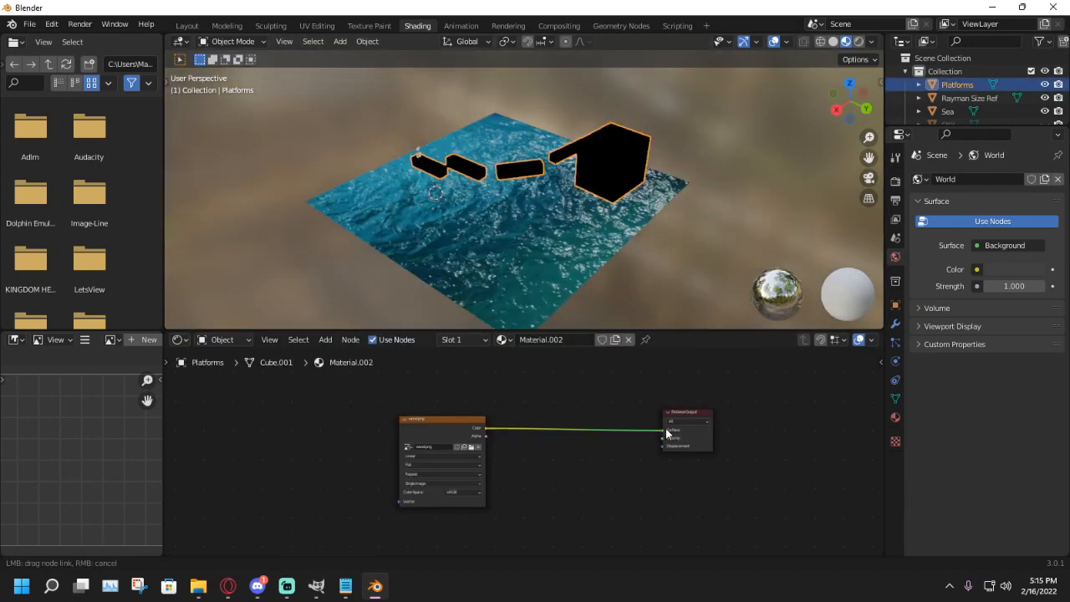
middle_drag(507, 167, 518, 207)
Step: Unhide the SKY box and make it the active object
scroll(1045, 115, down, 1)
click(1044, 116)
click(1044, 114)
scroll(529, 147, down, 8)
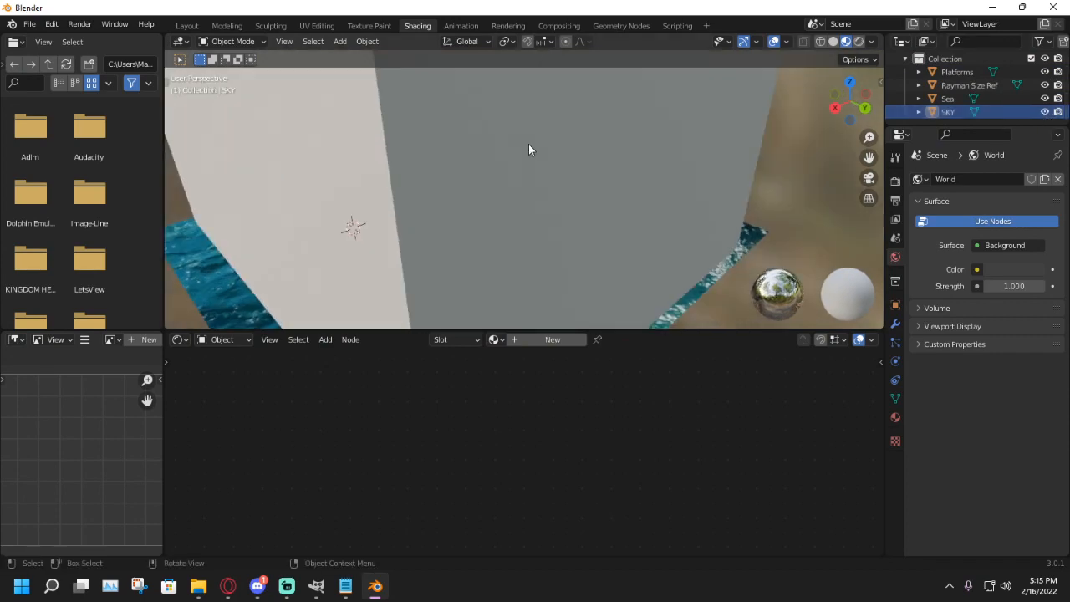
Step: Create a new material for SKY with a sky.png Image Texture whose Color output feeds the Material Output's Surface
click(530, 334)
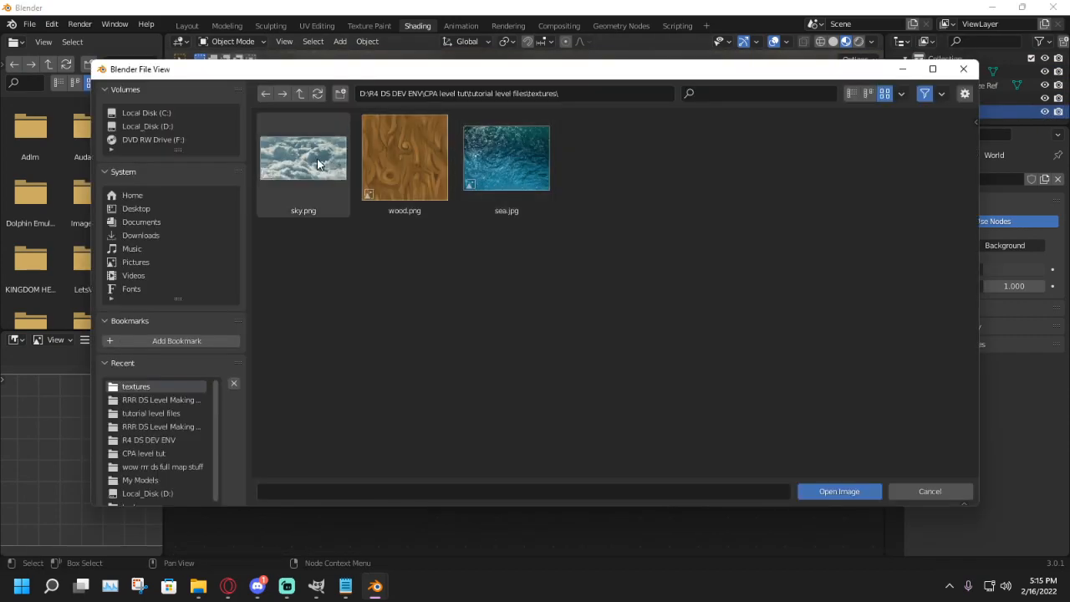
double_click(316, 159)
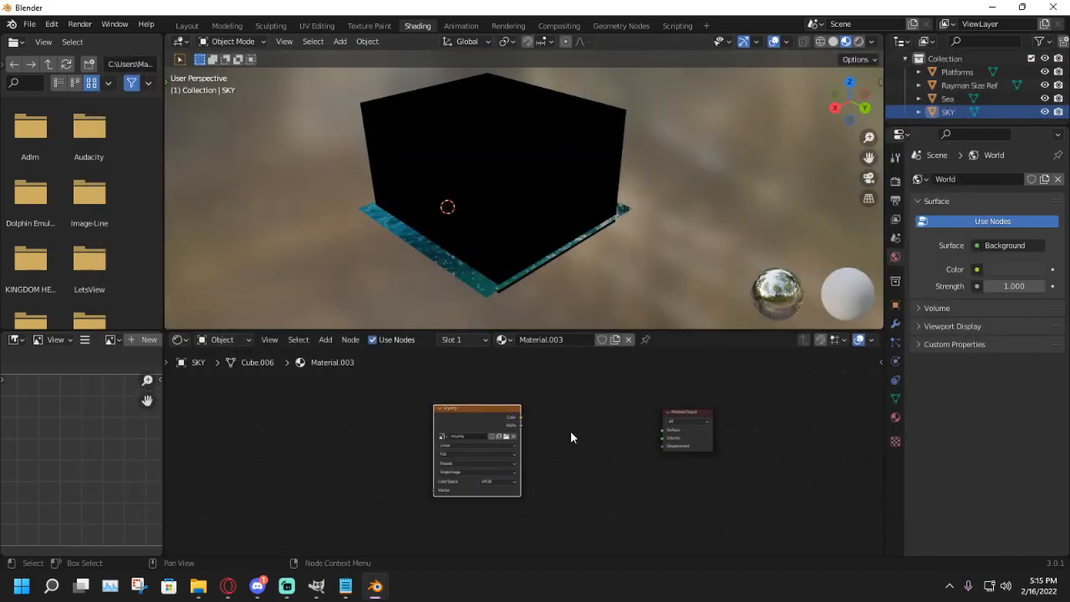
drag(525, 418, 662, 429)
middle_drag(635, 226, 506, 211)
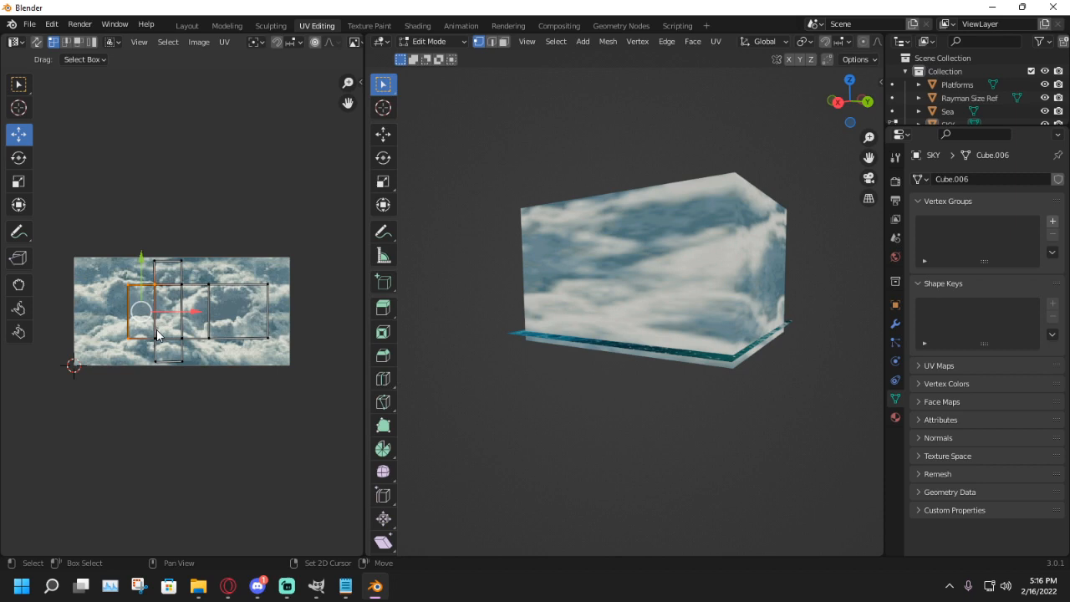
Step: Move the two outermost vertices of the narrow left face in the SKY UV layout outward toward the sky image's left edge
shift+click(156, 337)
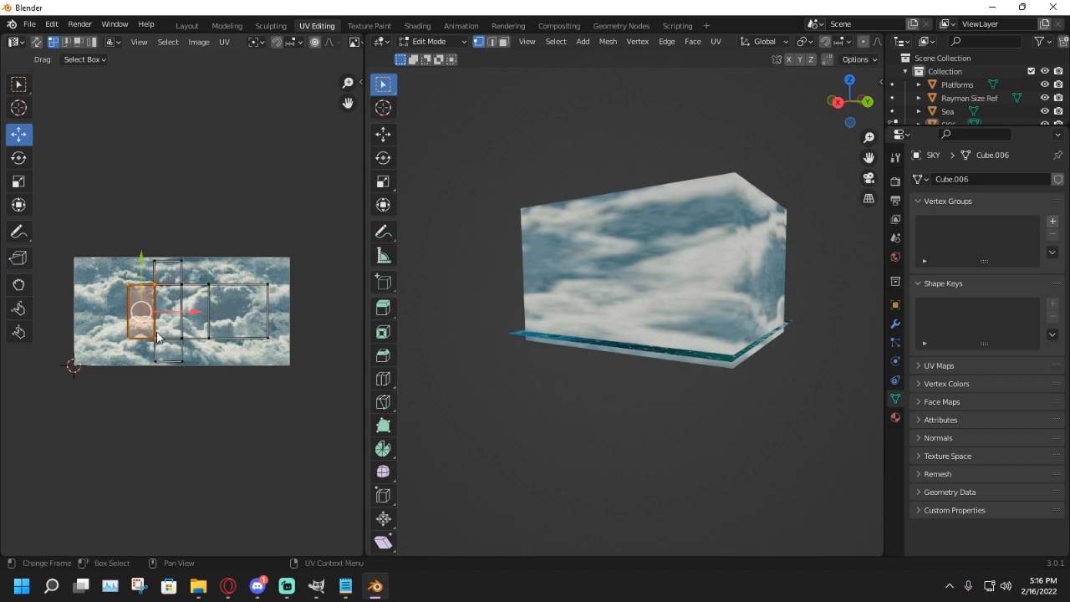
click(124, 283)
shift+click(128, 335)
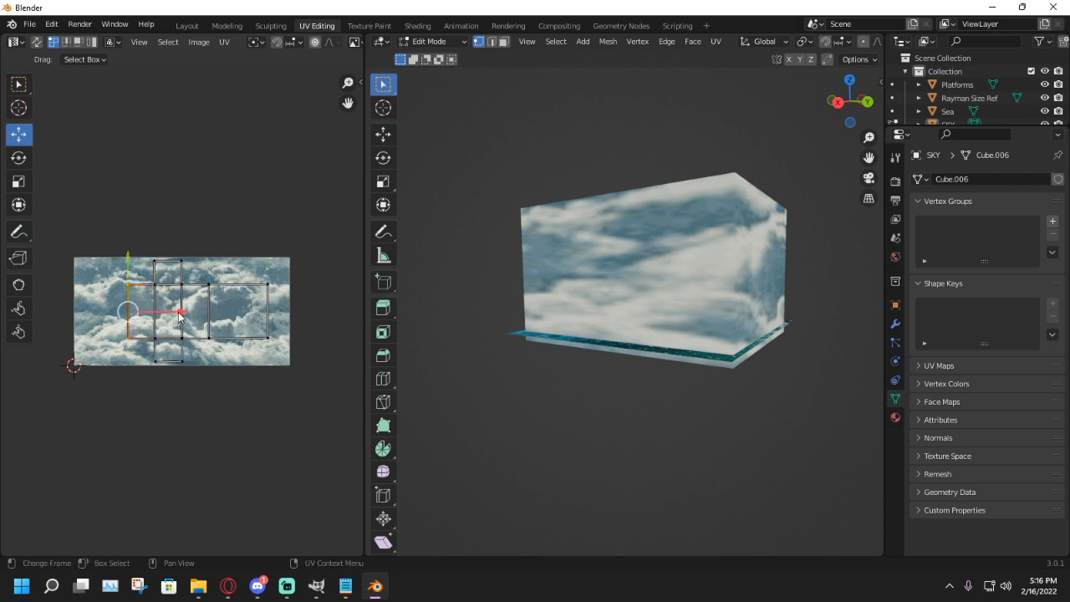
drag(179, 316, 138, 318)
Step: Select the narrow centre face of the SKY UV layout and scale it slightly wider along X
click(184, 289)
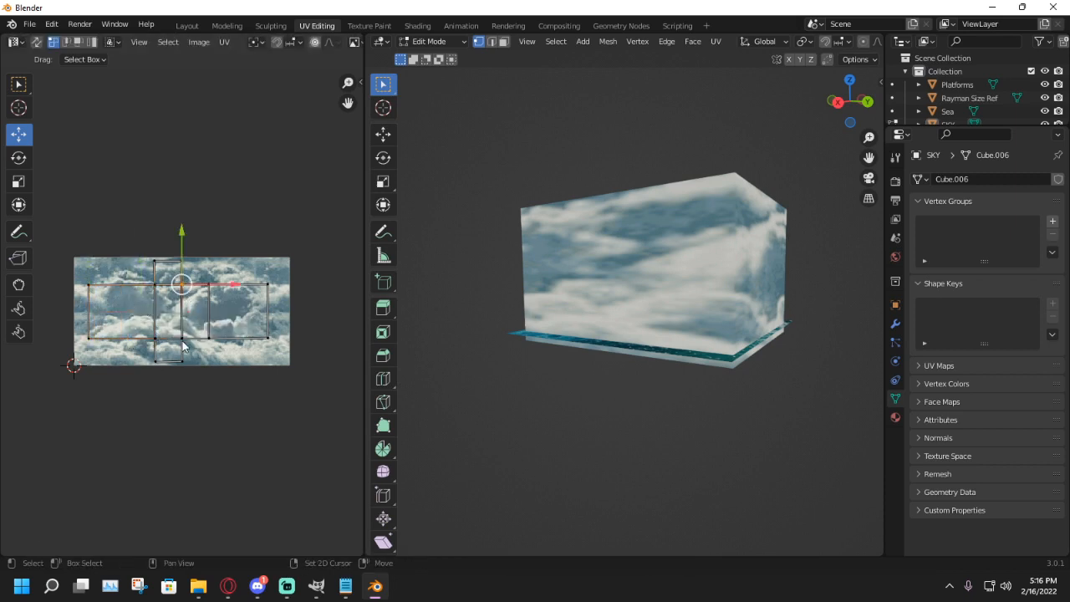
shift+click(152, 289)
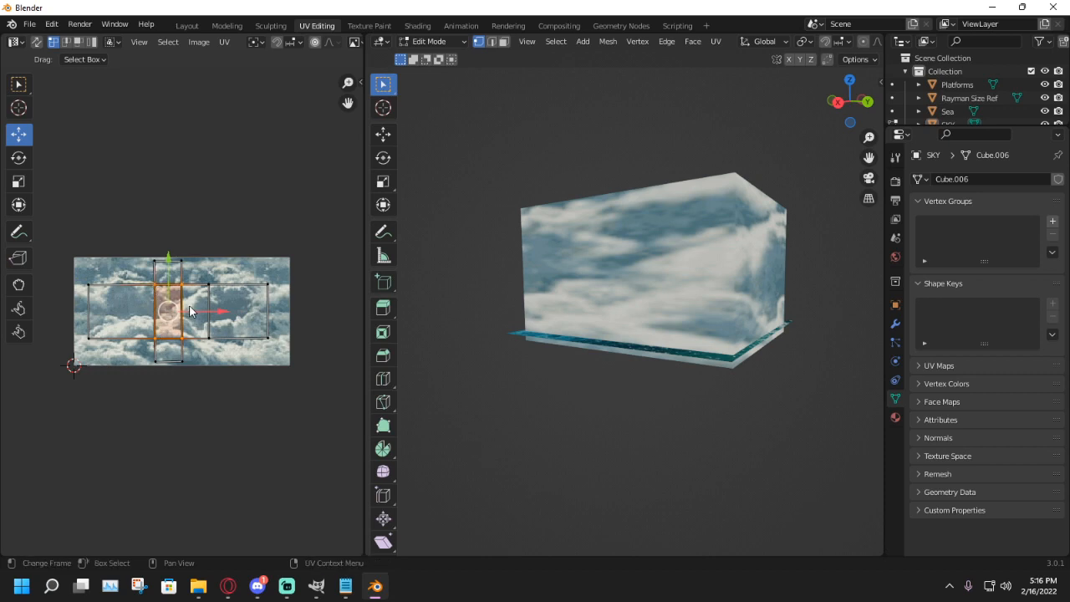
click(18, 181)
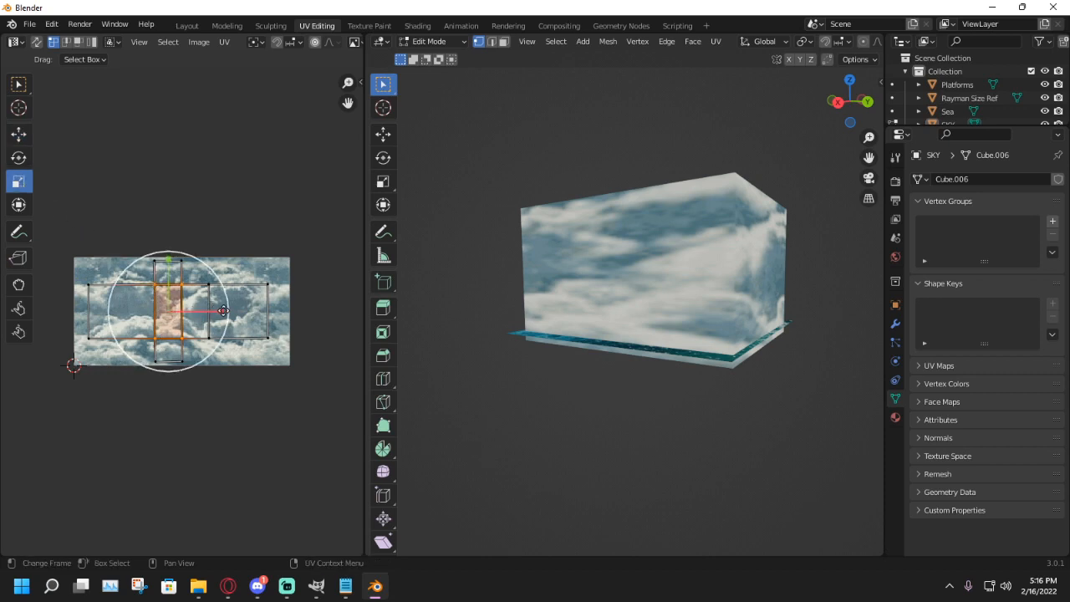
mouse_move(224, 310)
mouse_down()
mouse_move(259, 315)
mouse_move(236, 318)
mouse_up()
Step: Try scaling the entire SKY UV layout up beyond the borders of the sky image
drag(286, 377, 63, 209)
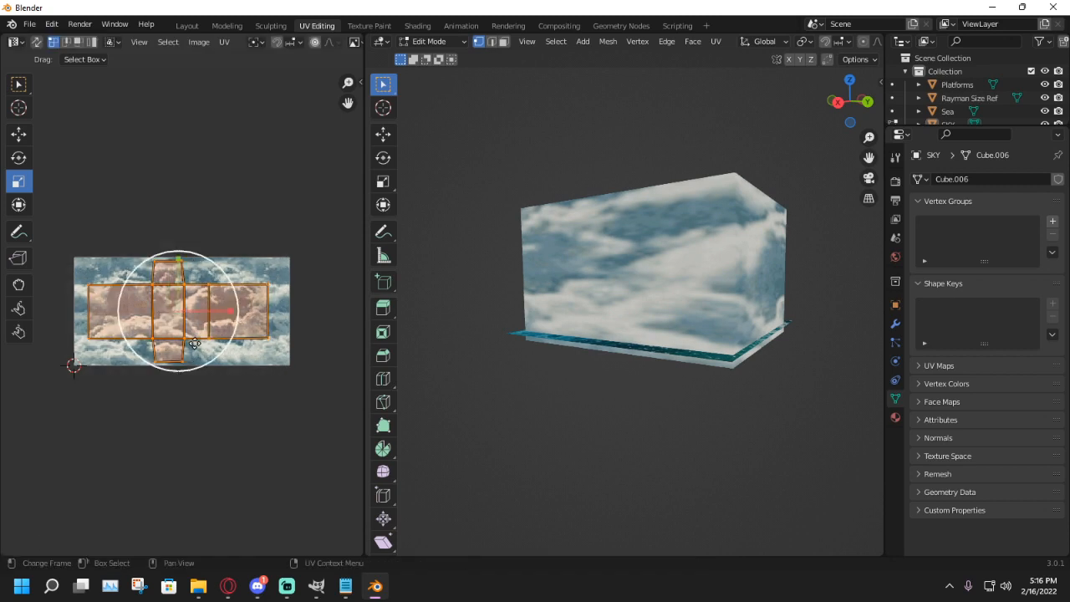
drag(199, 341, 273, 356)
middle_drag(271, 305, 123, 289)
middle_drag(183, 262, 234, 265)
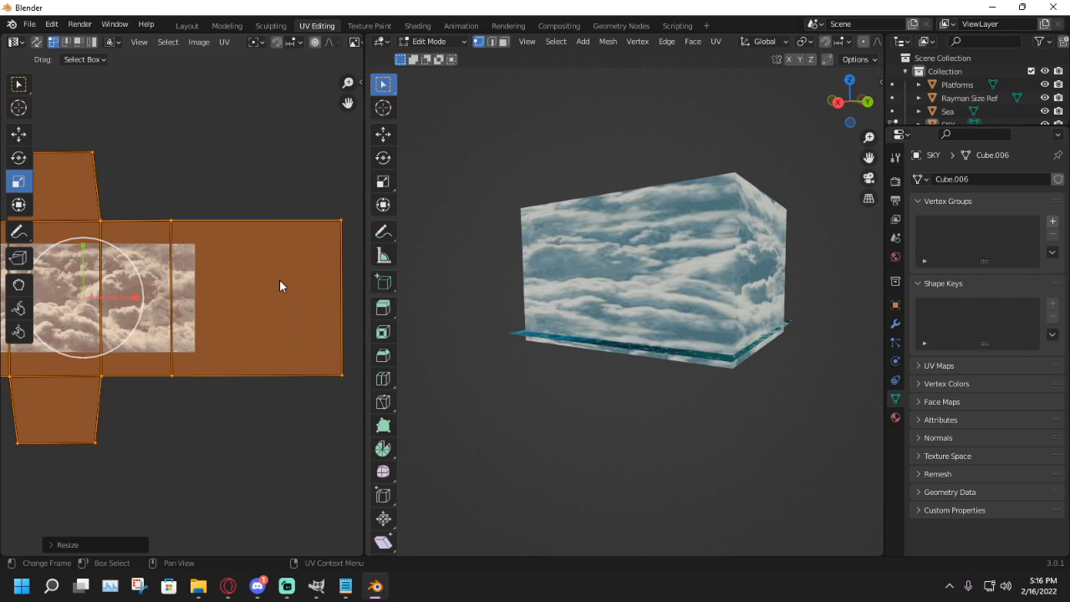
middle_drag(689, 291, 687, 296)
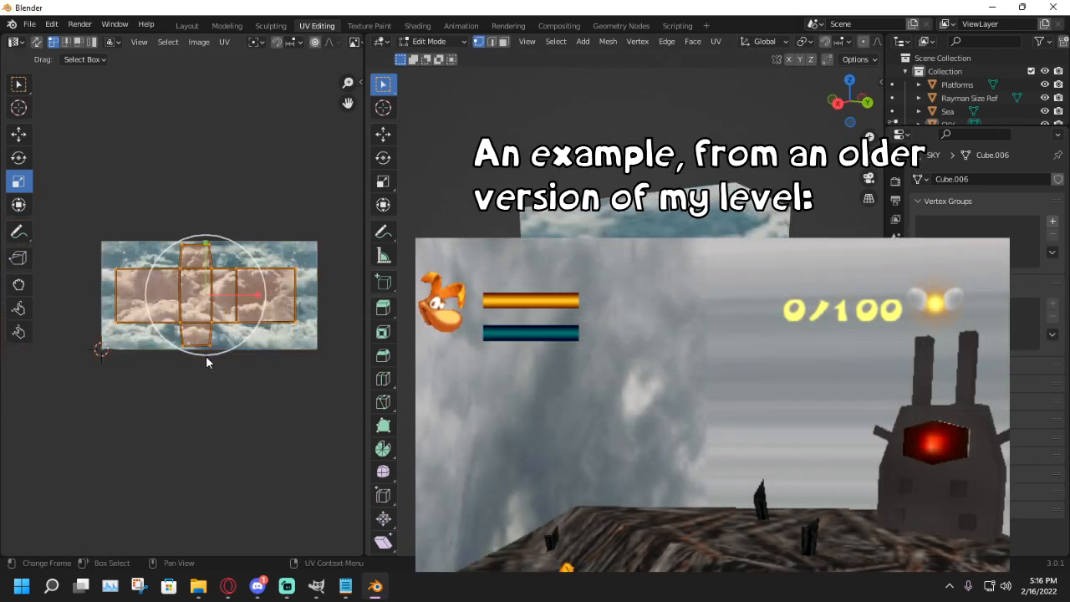
Step: Check the SKY UV layout against the sky image's borders and inspect the textured box from several sides
click(19, 136)
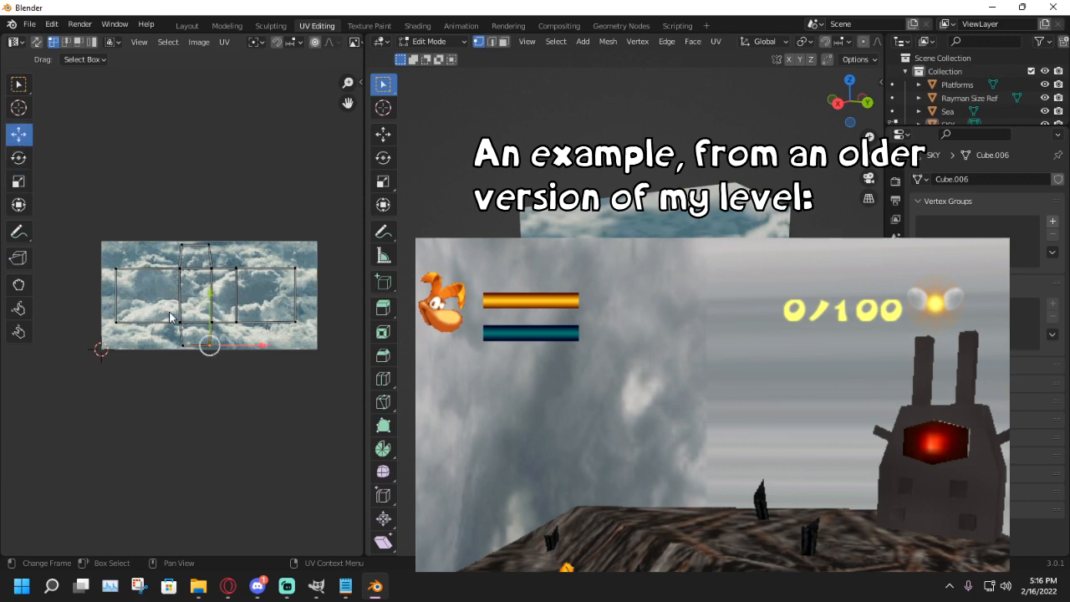
drag(309, 390, 90, 224)
scroll(122, 291, down, 1)
scroll(122, 291, up, 3)
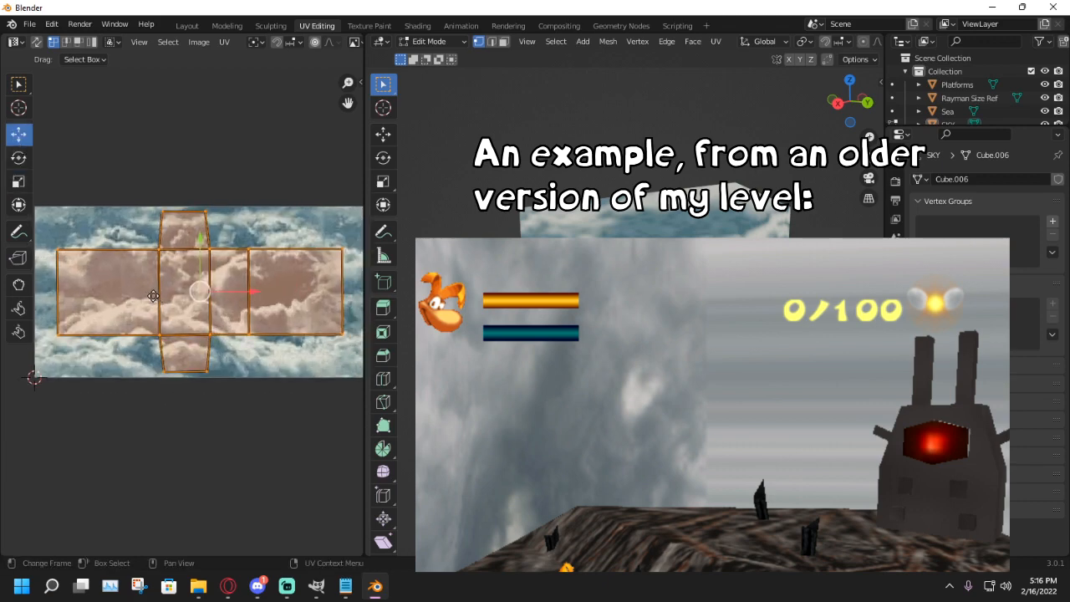
click(175, 364)
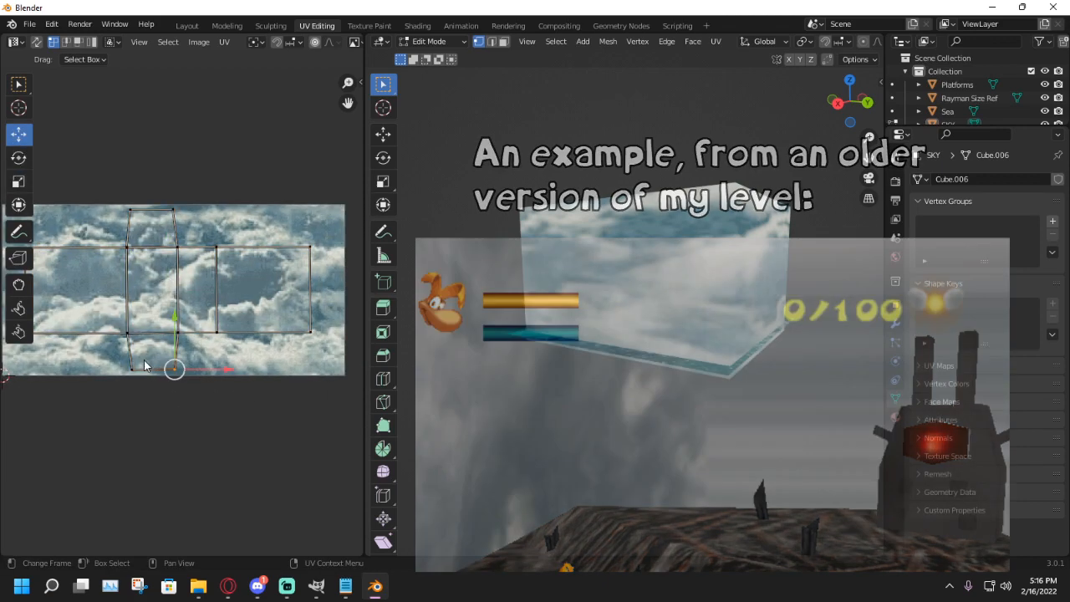
click(132, 367)
scroll(224, 378, down, 1)
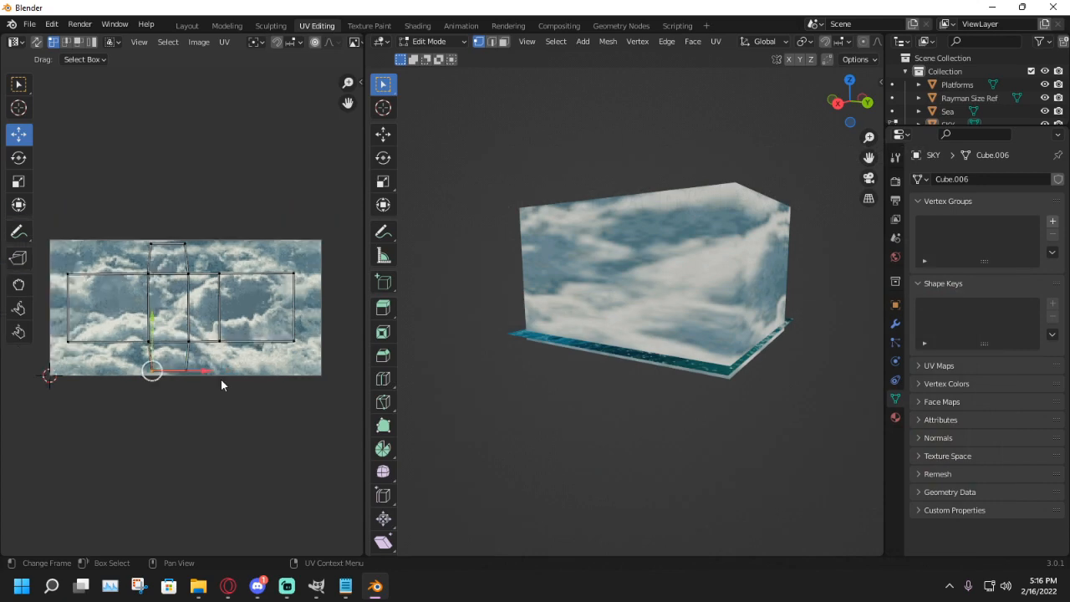
middle_drag(483, 344, 413, 362)
scroll(492, 358, up, 5)
middle_drag(493, 358, 525, 381)
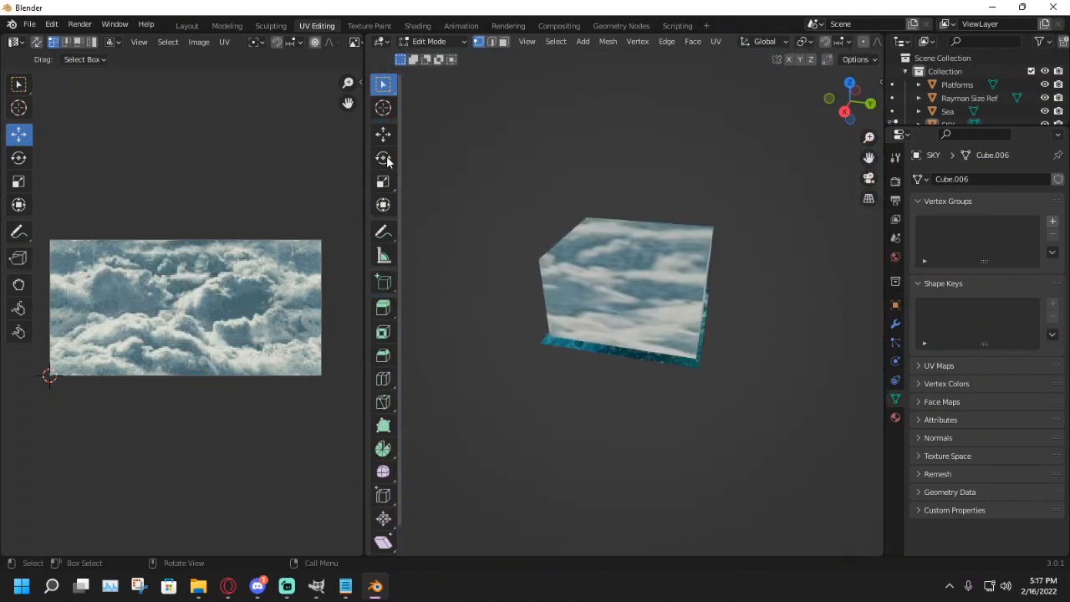
Step: Switch to the Layout workspace and set the viewport shading to Material Preview
click(187, 25)
scroll(439, 180, down, 6)
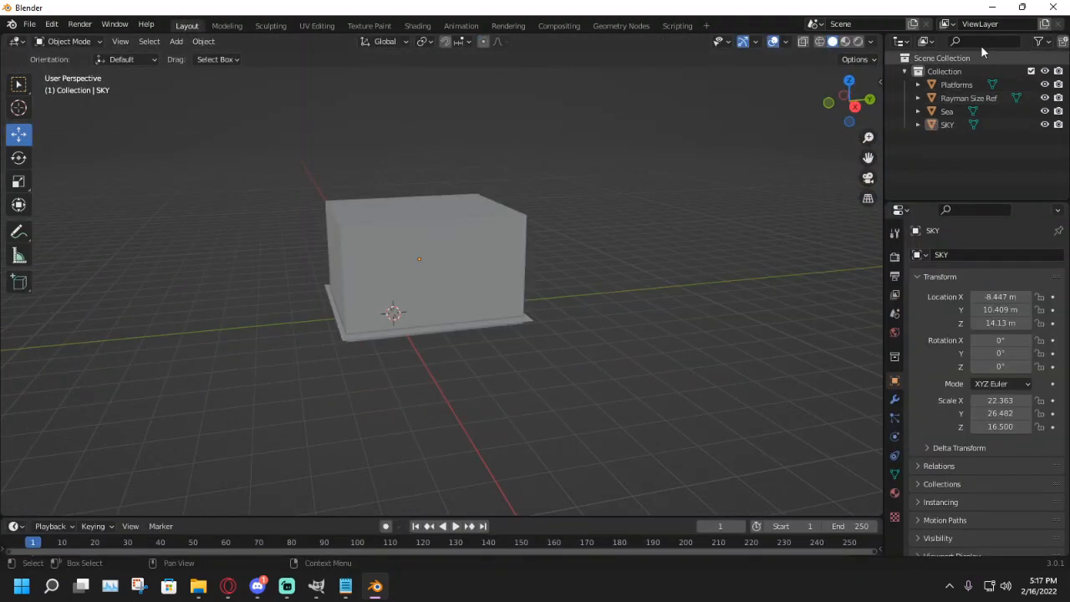
click(844, 41)
middle_drag(735, 159, 619, 166)
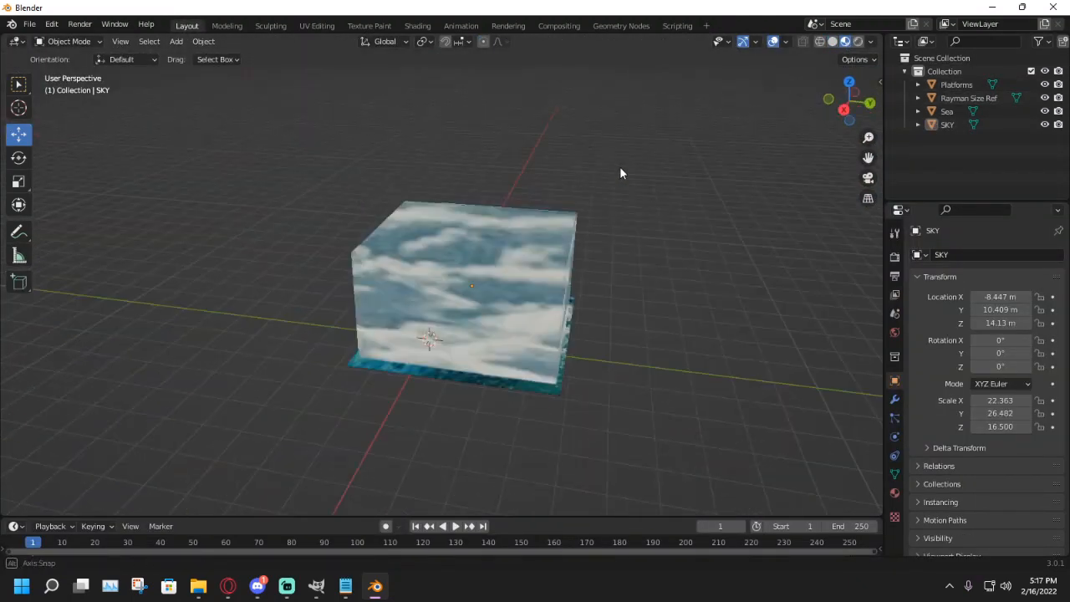
Step: Hide the SKY box to expose the sea and platforms inside it
key(h)
scroll(492, 193, up, 5)
middle_drag(502, 198, 624, 381)
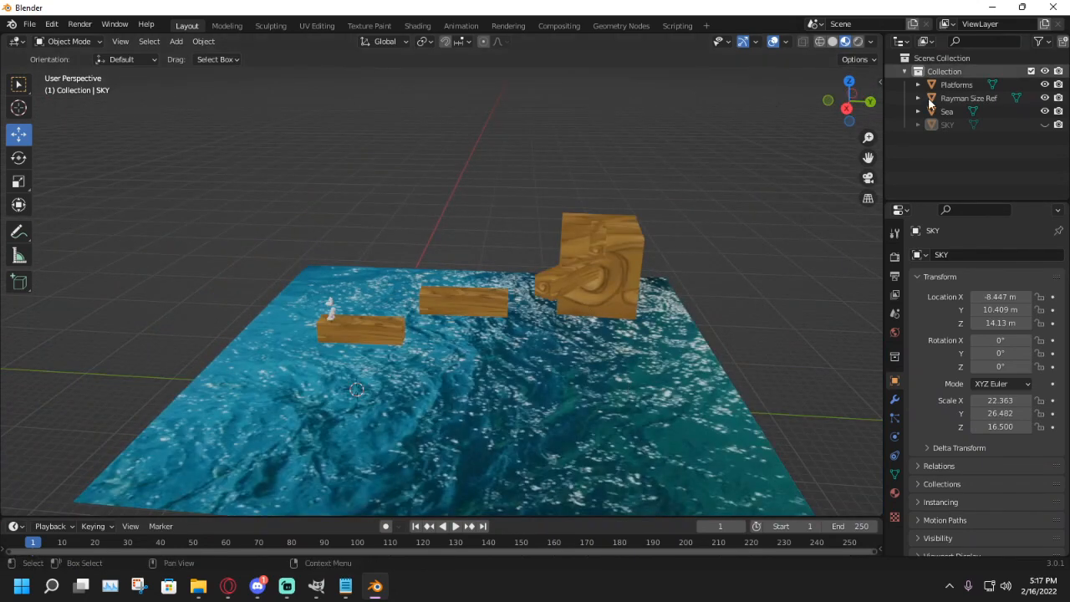
Step: Toggle the SKY box's visibility to compare the level with and without it, leaving it hidden
click(1044, 123)
scroll(650, 204, down, 4)
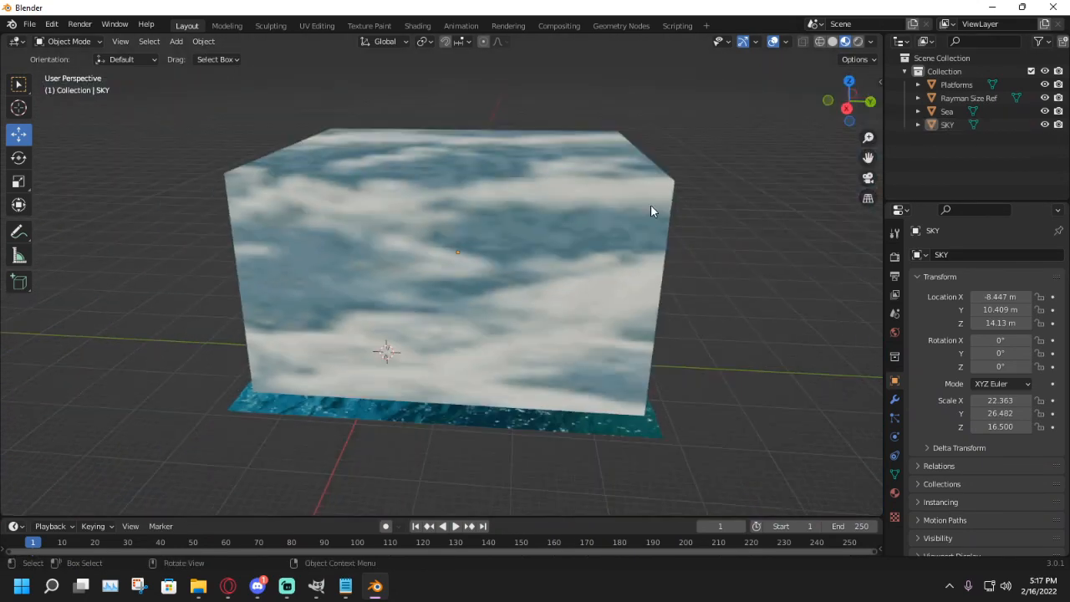
click(1044, 125)
middle_drag(654, 261, 668, 260)
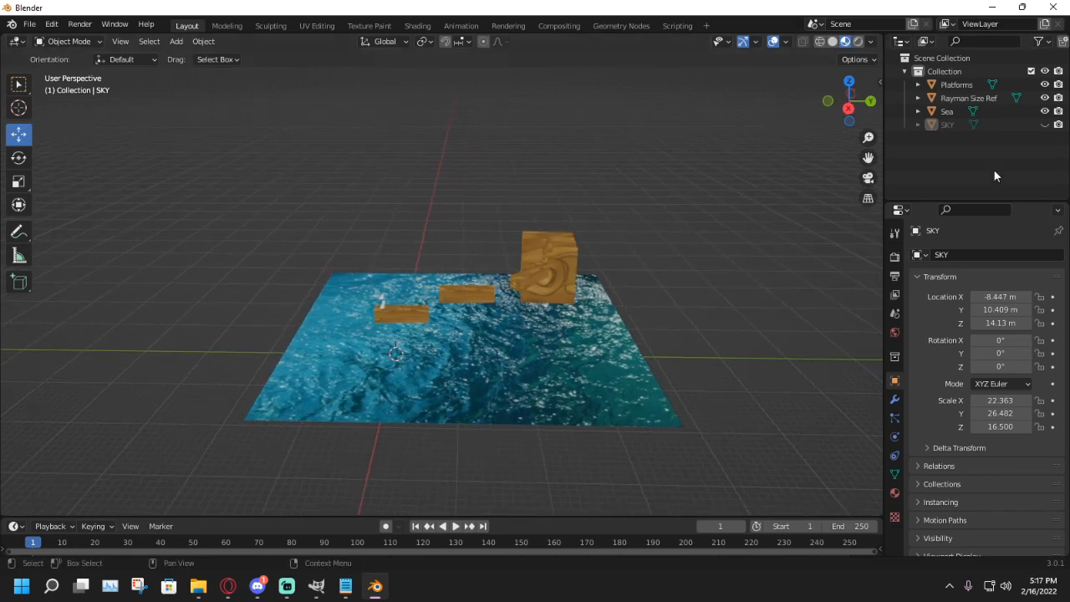
click(1044, 124)
click(1044, 123)
Step: Inspect the textured Sea plane and Platforms object, selecting each in turn
click(946, 111)
scroll(495, 308, down, 3)
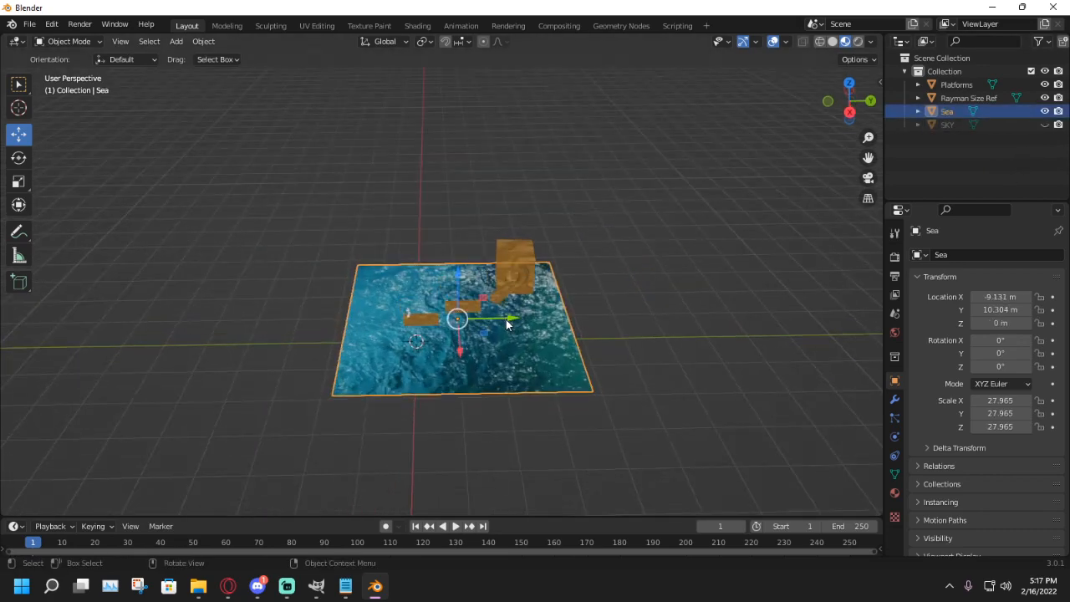
scroll(506, 319, up, 2)
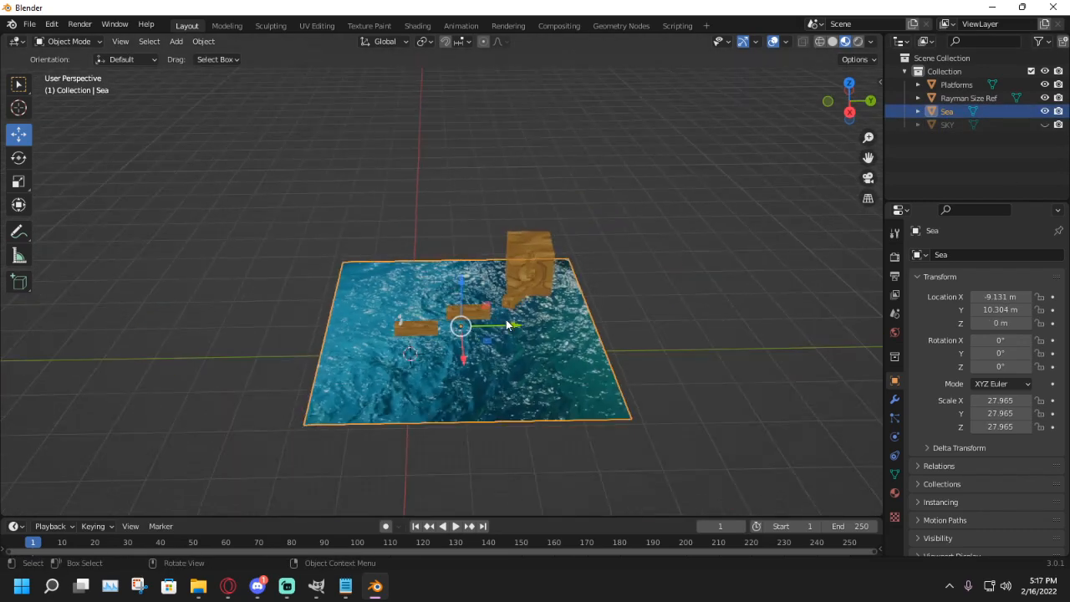
click(632, 351)
middle_drag(626, 350, 575, 358)
click(554, 294)
click(583, 276)
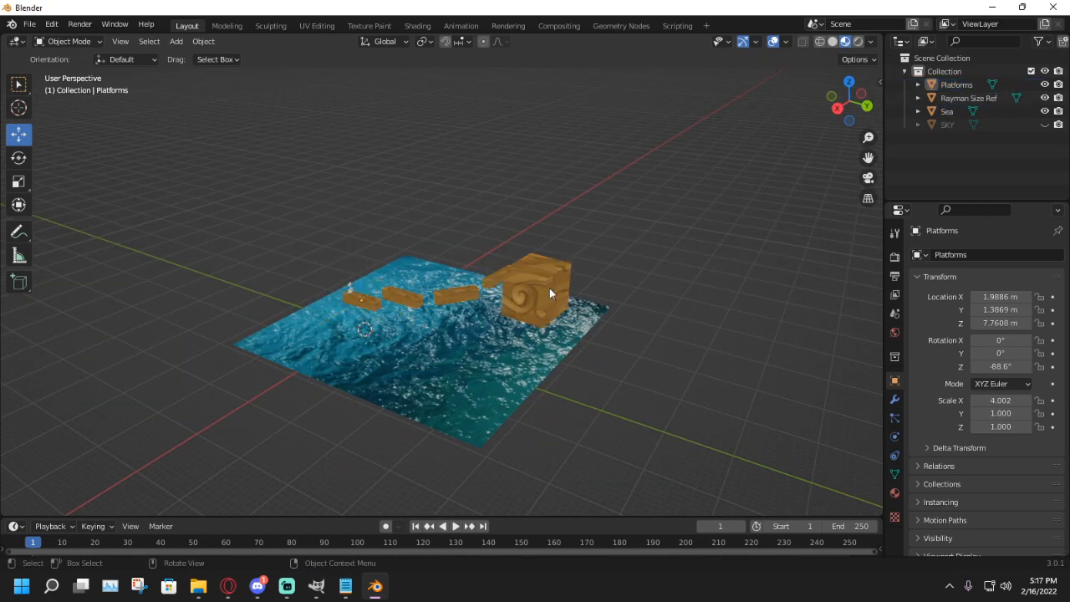
mouse_move(534, 297)
middle_down()
mouse_move(534, 306)
mouse_move(536, 298)
mouse_move(430, 241)
mouse_move(377, 264)
mouse_move(520, 294)
middle_up()
click(535, 298)
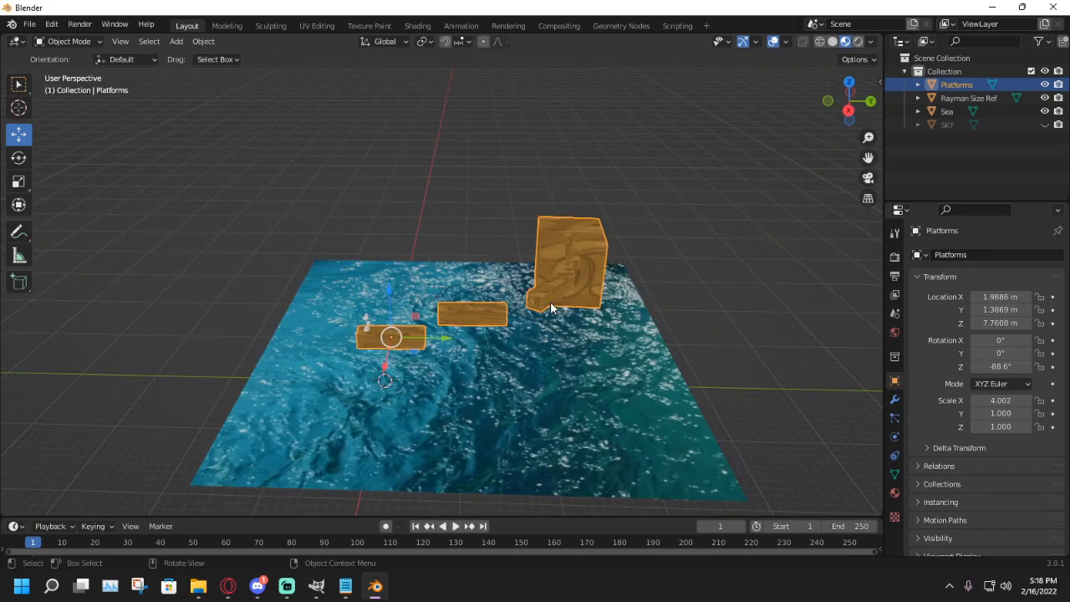
middle_drag(418, 338, 401, 311)
click(498, 240)
click(30, 23)
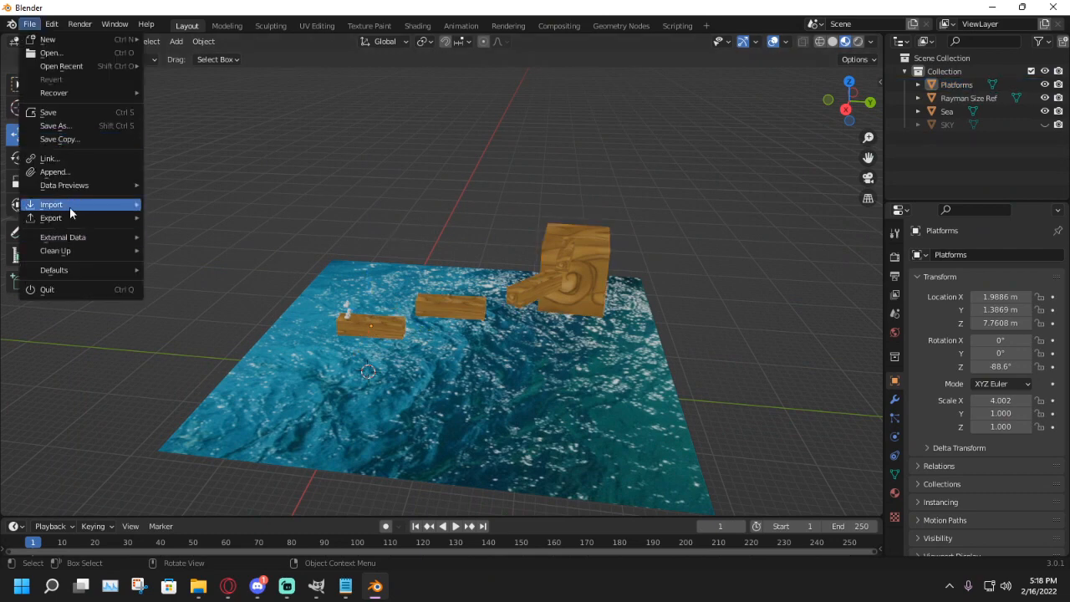
mouse_move(73, 219)
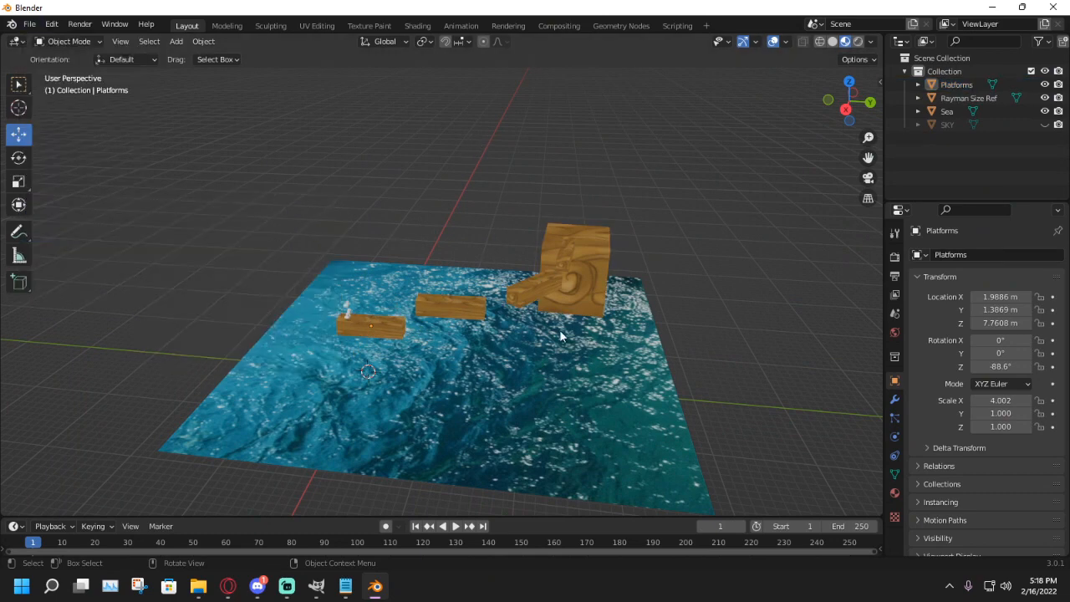
Step: Start a Wavefront OBJ export of the Sea plane and browse to R4 DS DEV ENV\CPA level tut on drive D
click(498, 370)
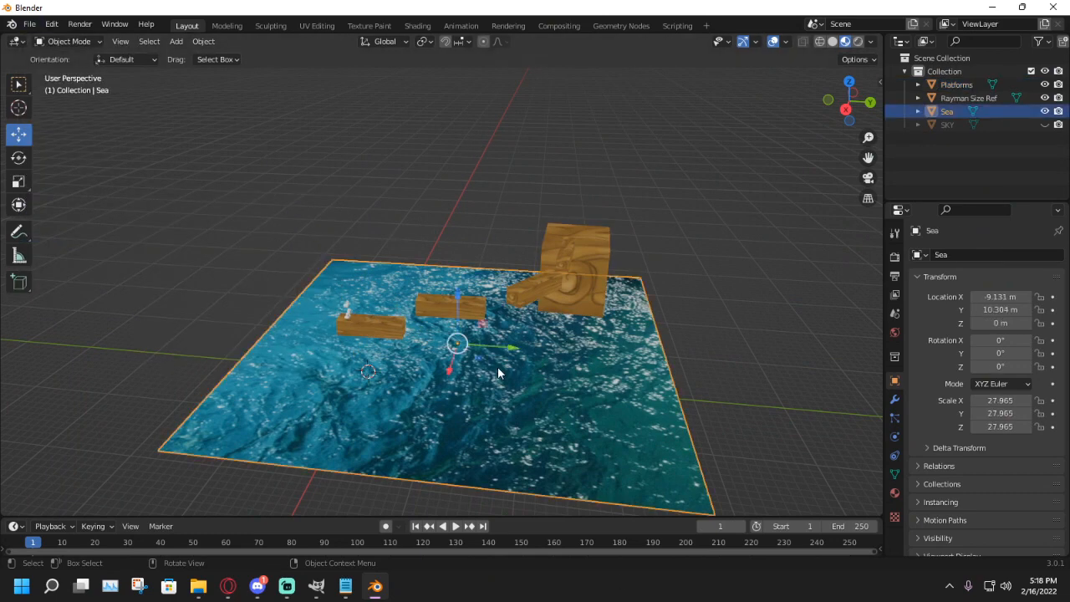
click(29, 25)
mouse_move(78, 217)
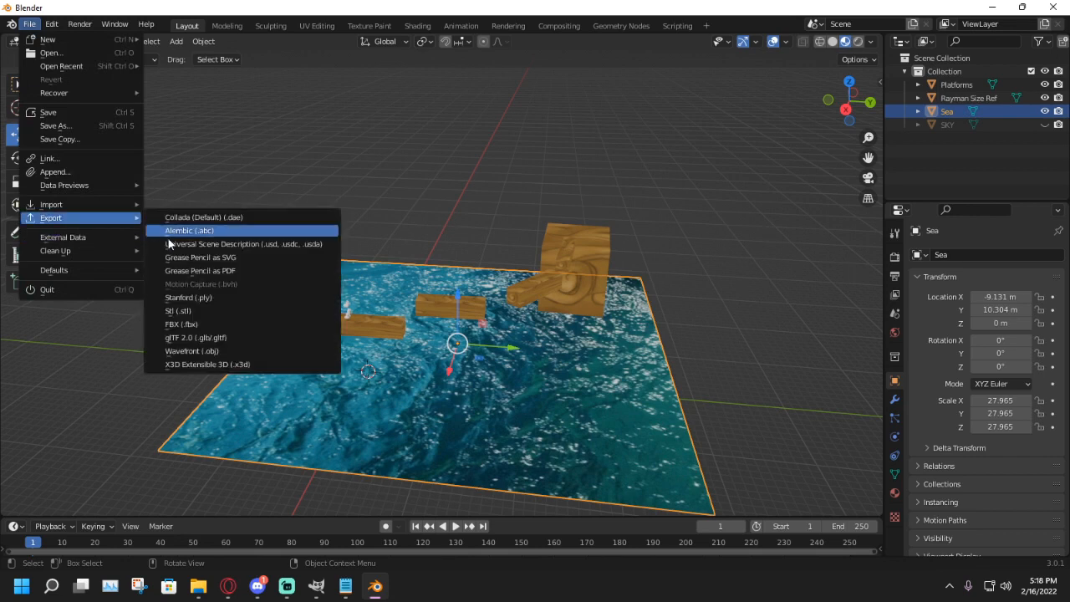
click(234, 350)
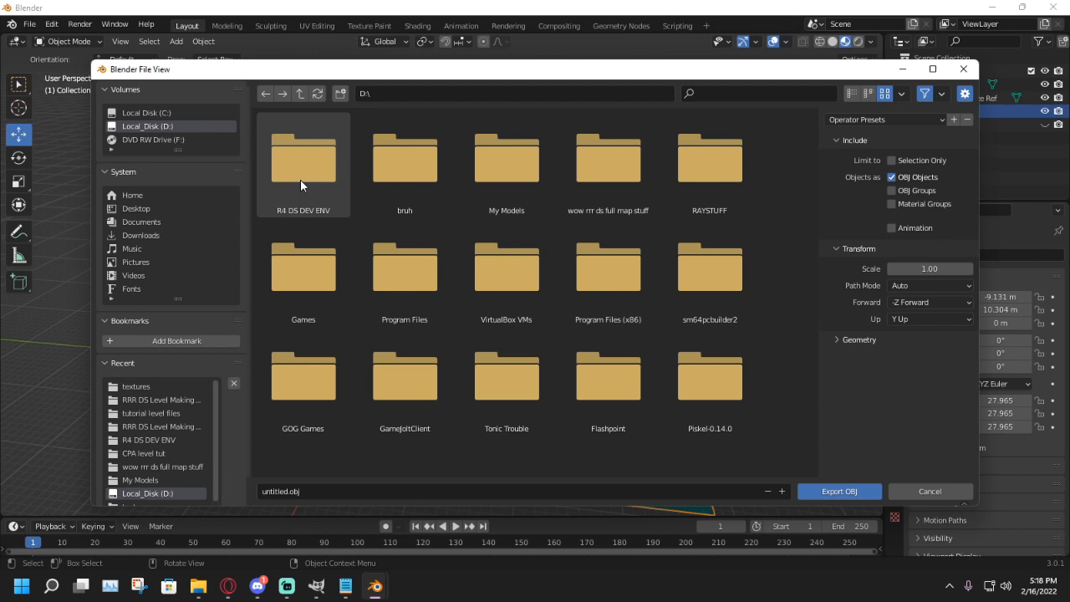
double_click(300, 179)
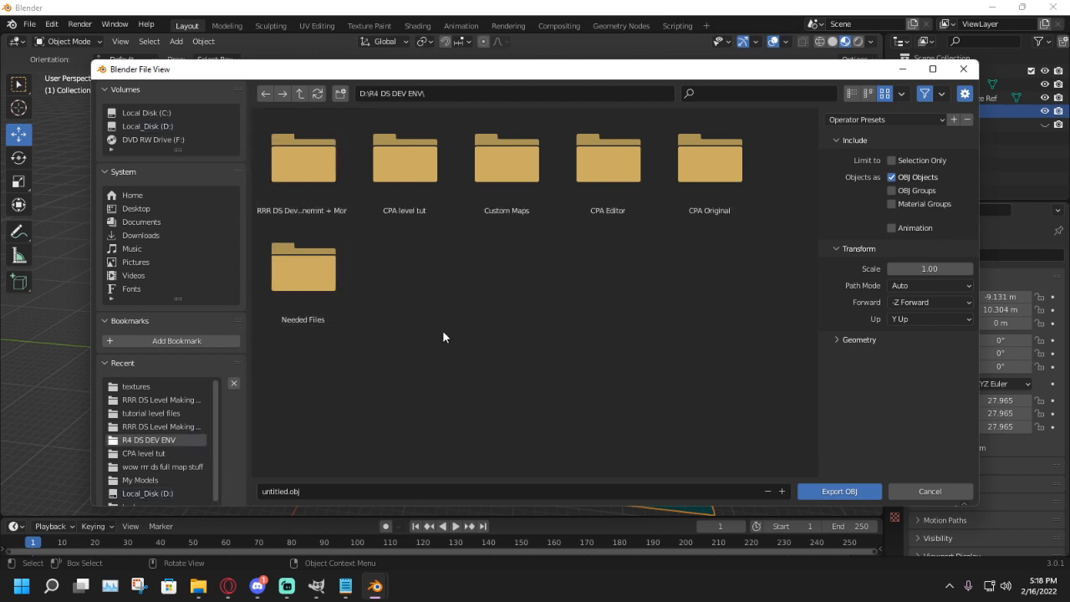
double_click(408, 173)
Step: Name the export file sea.obj and choose the tutorial level files folder as its destination
click(288, 491)
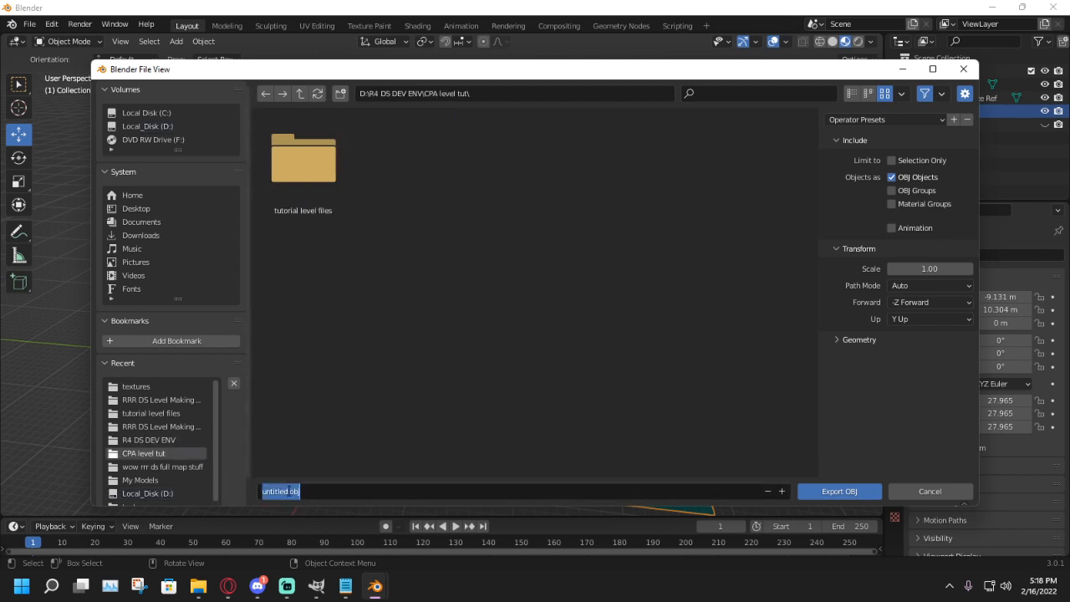
drag(289, 492, 275, 491)
double_click(272, 491)
text(sea)
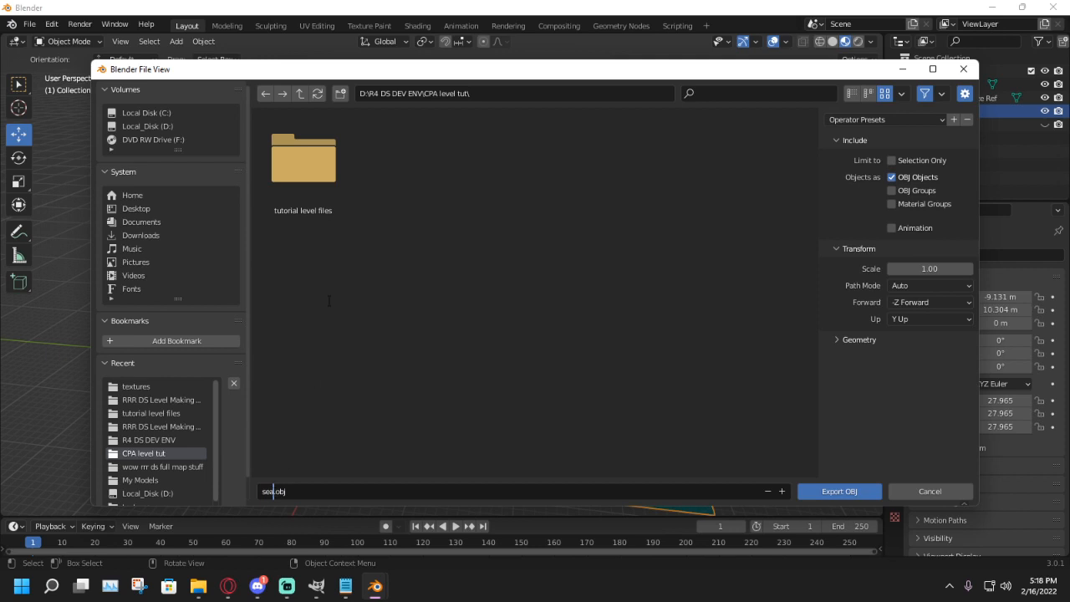
double_click(305, 167)
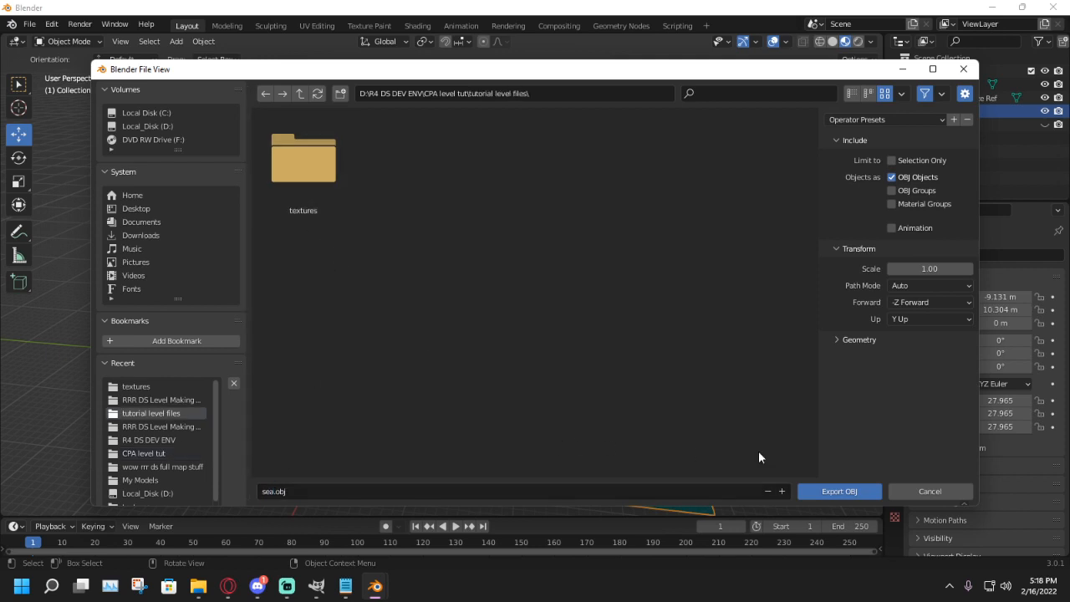
Step: Limit the OBJ export to Selection Only, turn off OBJ Objects, and export the Sea plane
click(891, 178)
click(890, 160)
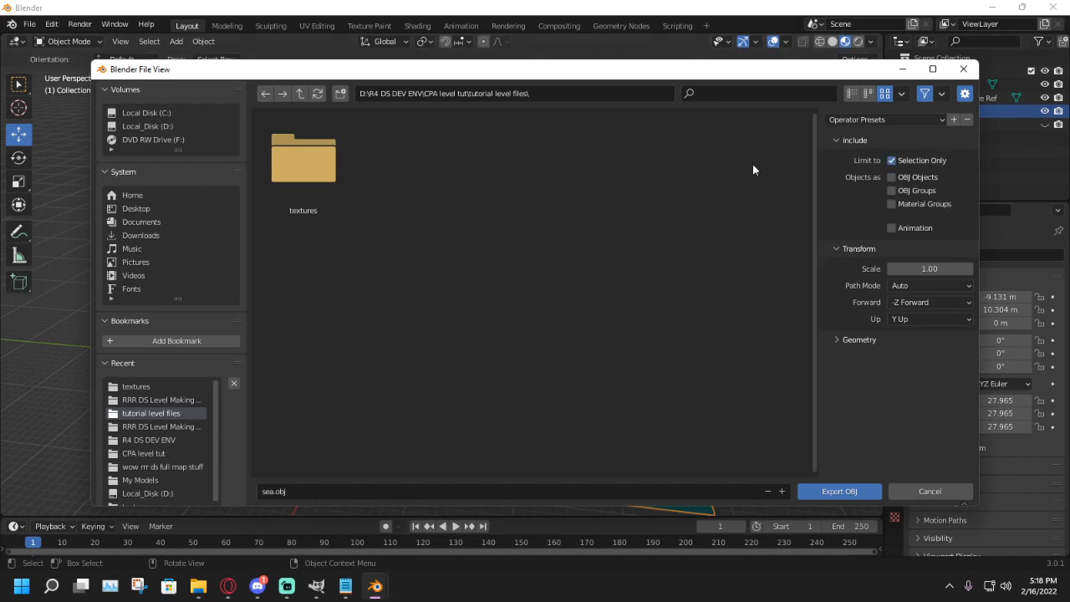
click(837, 491)
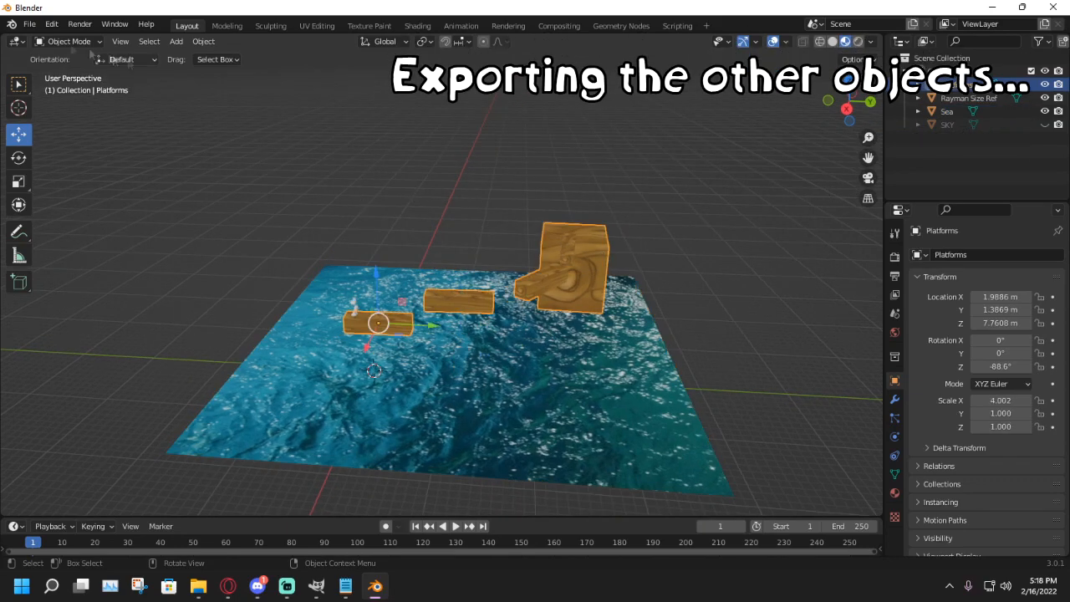
Step: Export the selected Platforms object as plat.obj in Wavefront format to the tutorial level files folder
click(29, 23)
mouse_move(51, 217)
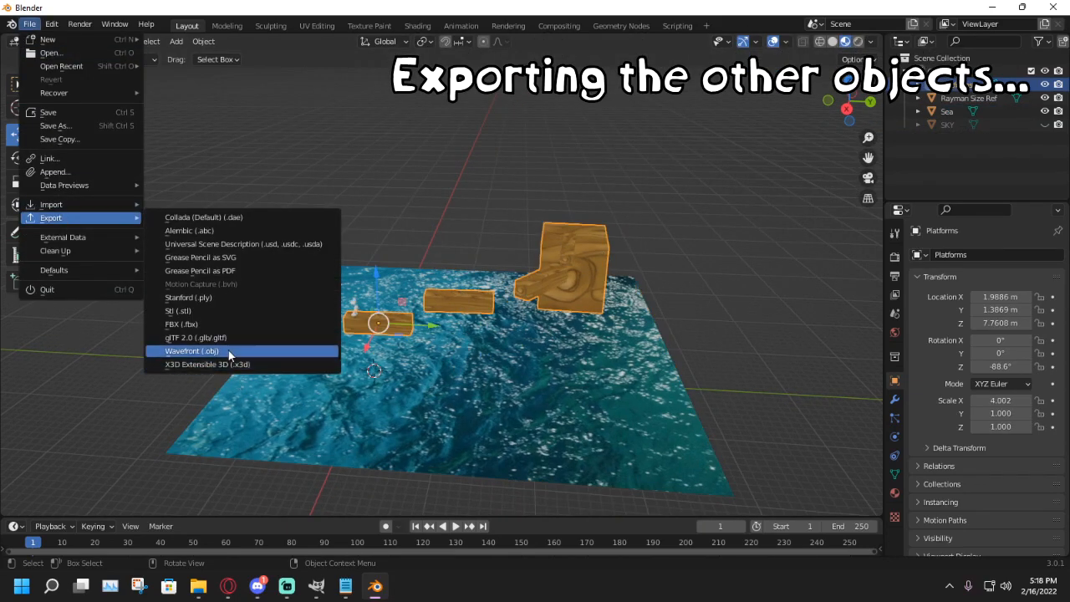
click(230, 354)
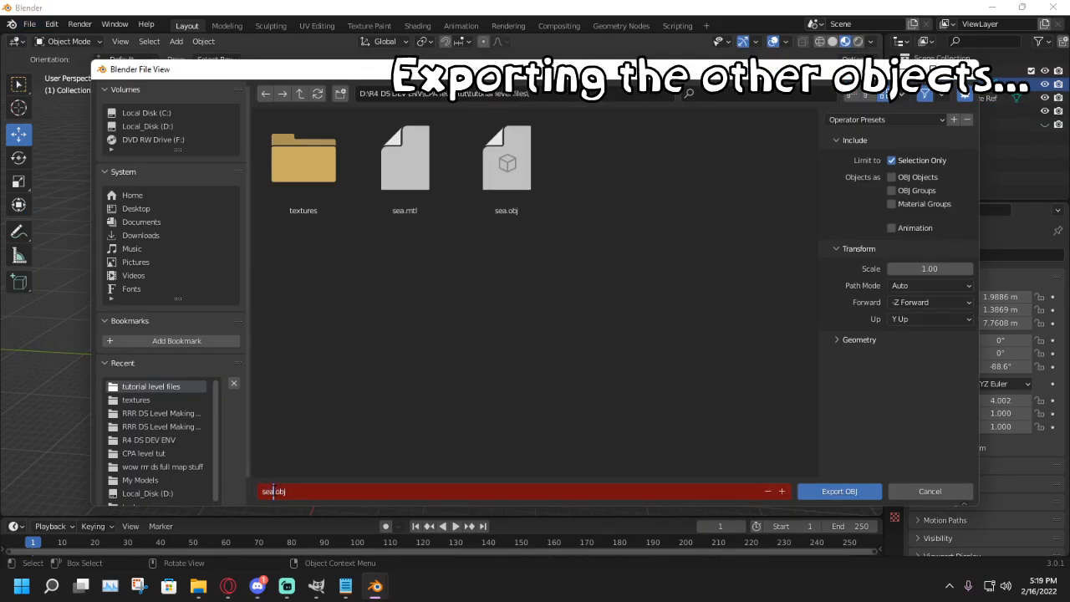
text(plat)
key(Return)
click(839, 491)
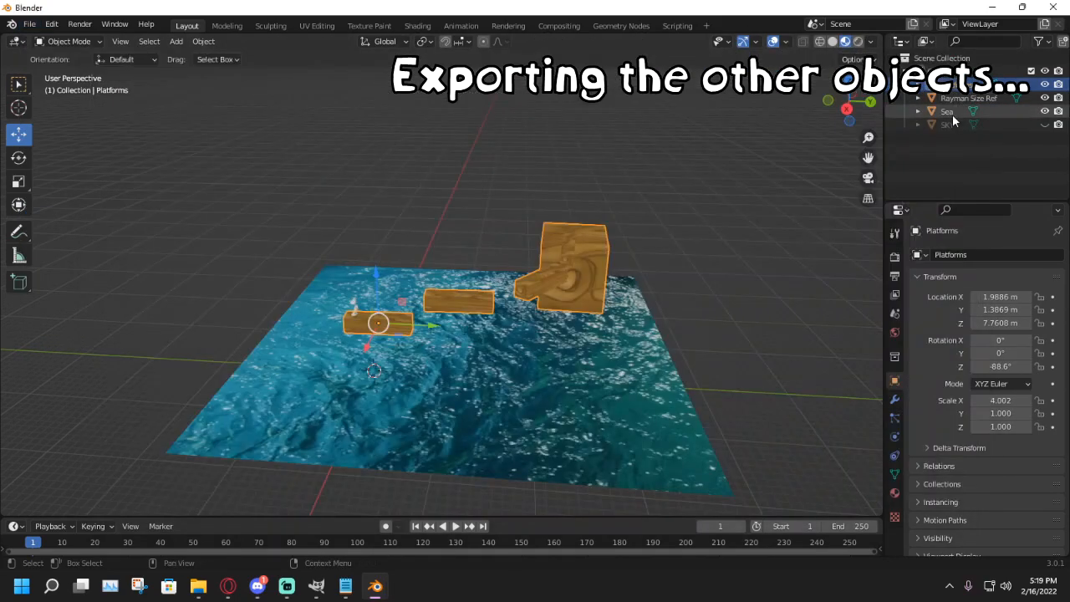
Step: Unhide the SKY box and select it
click(951, 125)
click(1044, 125)
click(951, 124)
Step: Export the SKY box as sky.obj in Wavefront format to the tutorial level files folder
click(29, 23)
mouse_move(51, 217)
click(229, 354)
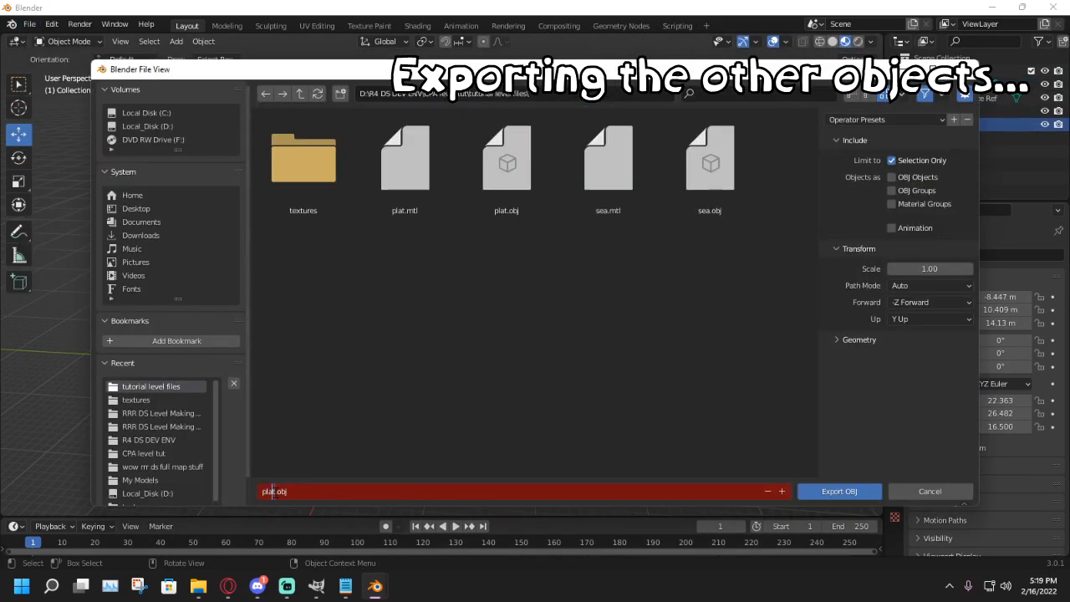
double_click(273, 491)
text(sky)
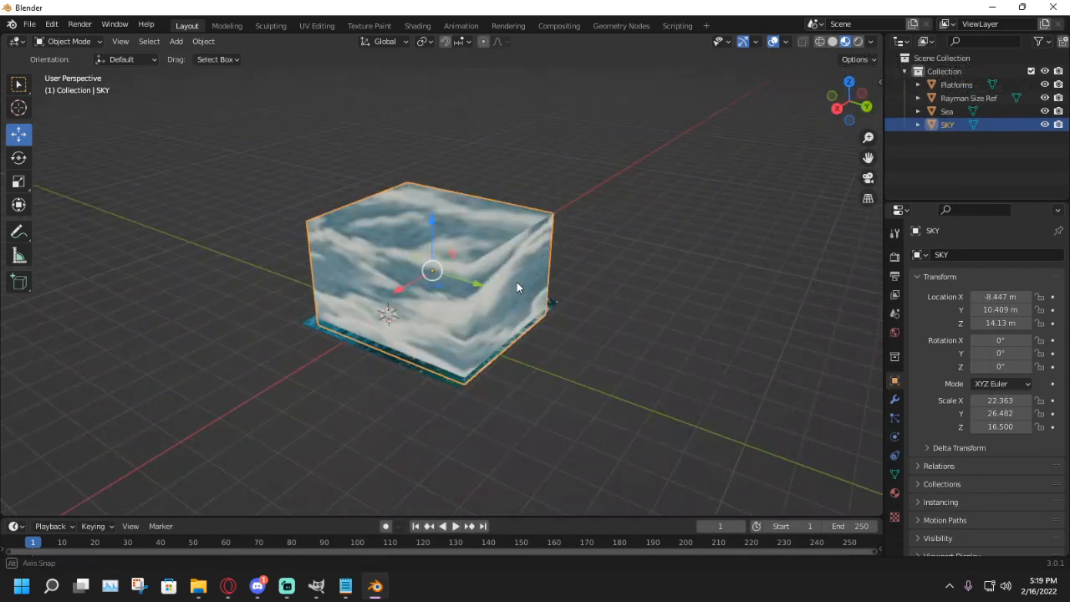
middle_drag(517, 282, 561, 282)
scroll(533, 297, up, 3)
scroll(533, 297, down, 3)
scroll(569, 282, up, 2)
click(581, 286)
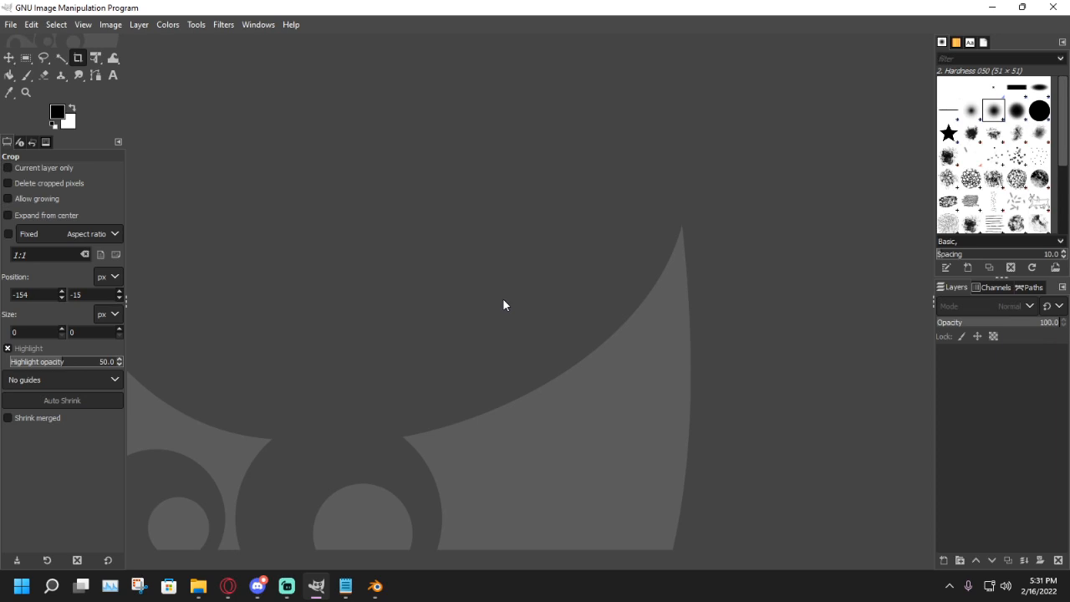
Step: Open sea.jpg from the textures folder in GIMP
click(11, 24)
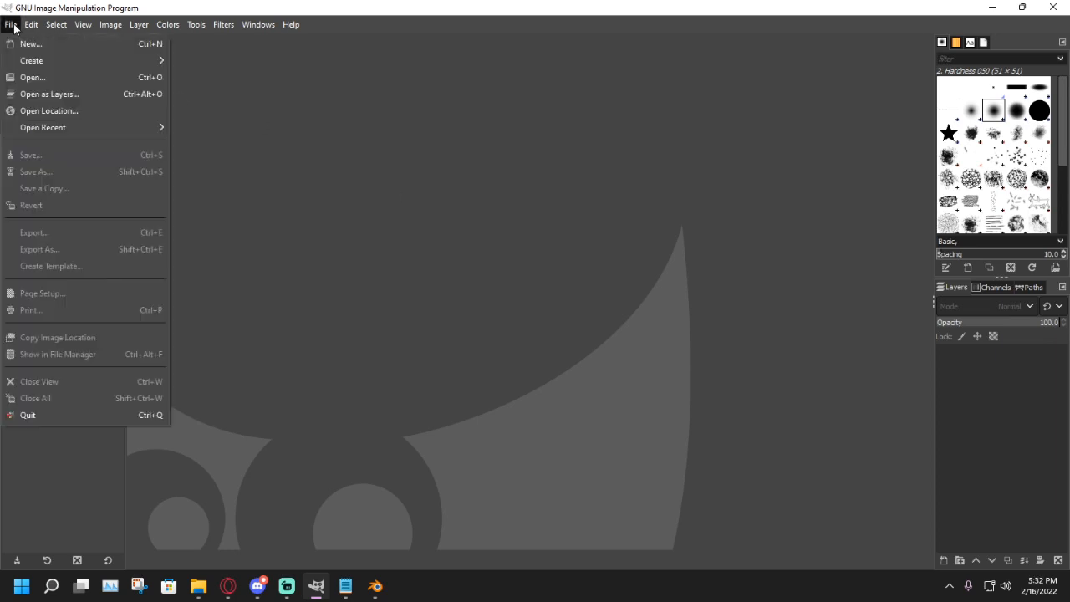
click(54, 80)
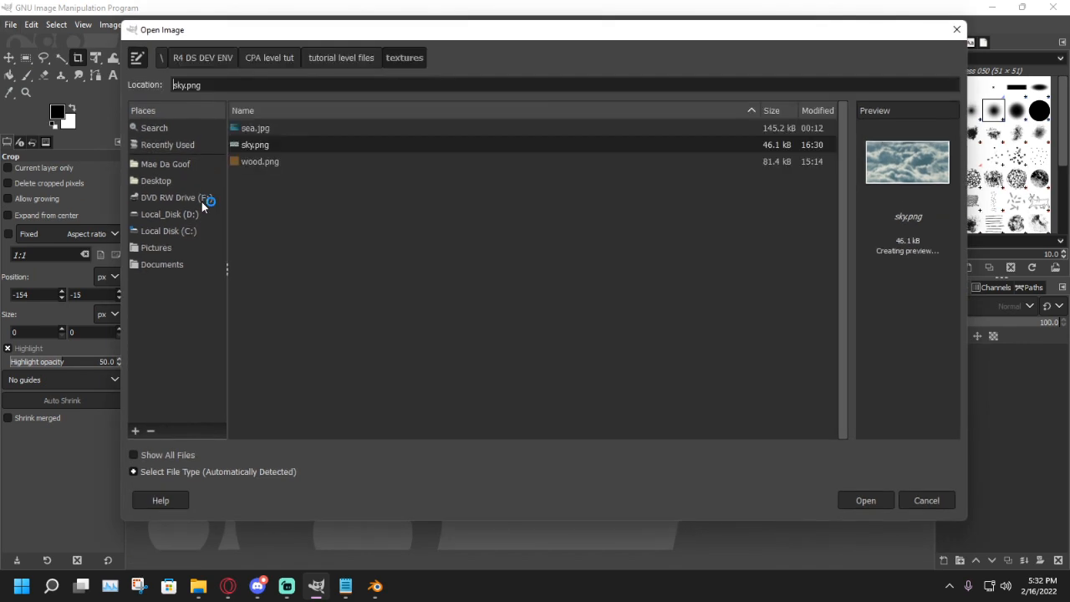
click(264, 130)
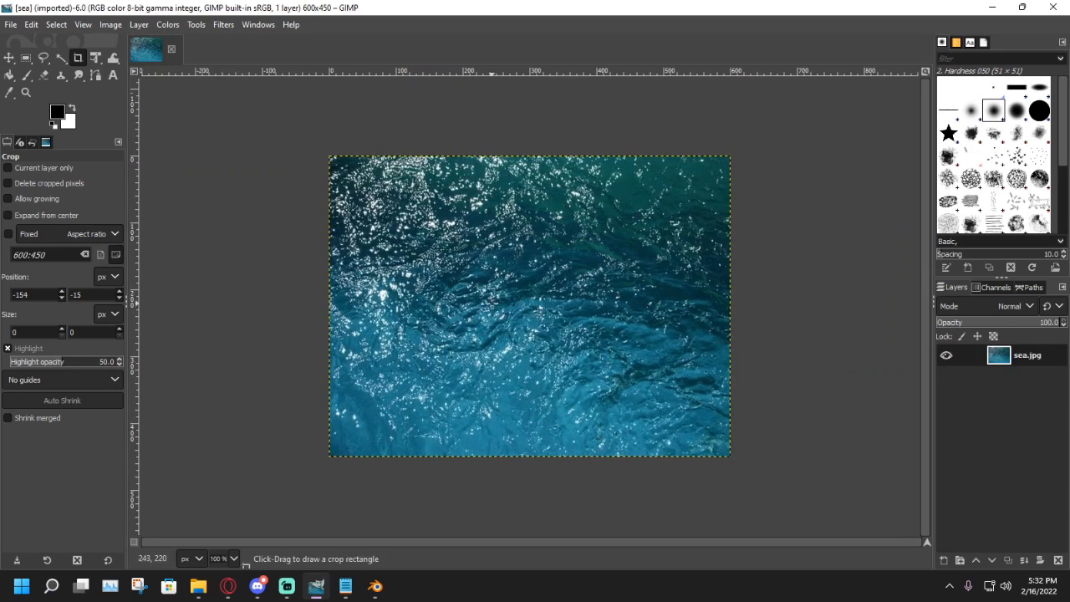
Step: Scale the sea image to 256 × 256 px with the width and height unlinked
click(139, 24)
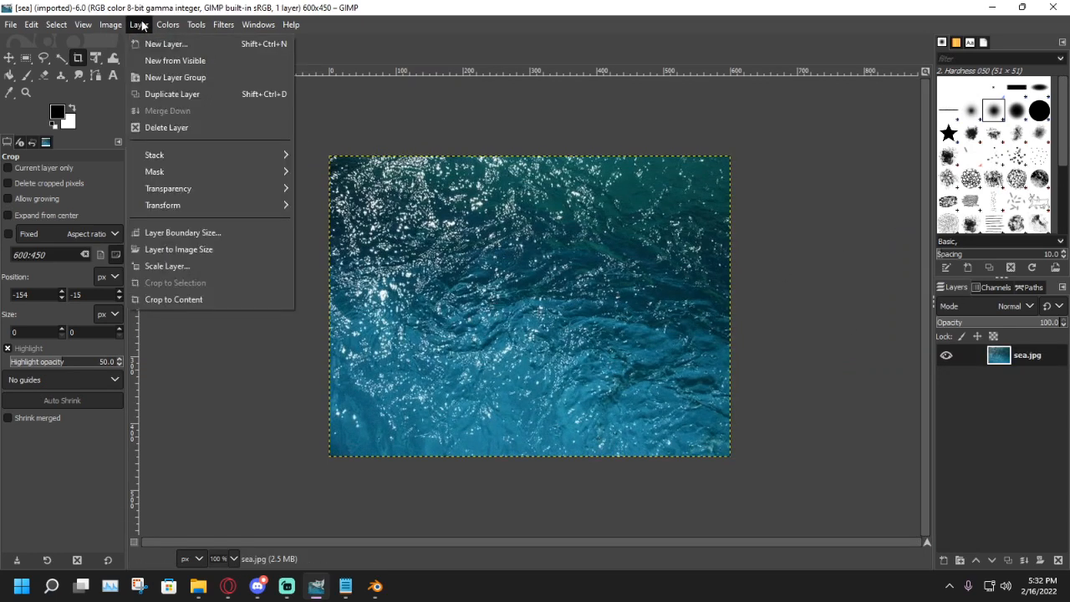
mouse_move(117, 25)
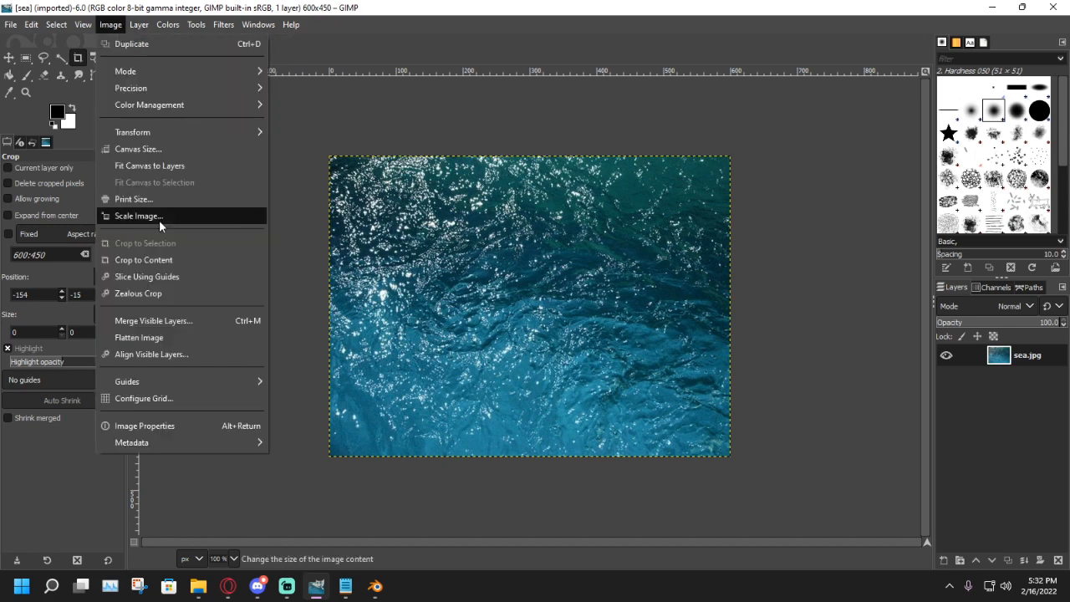
click(186, 216)
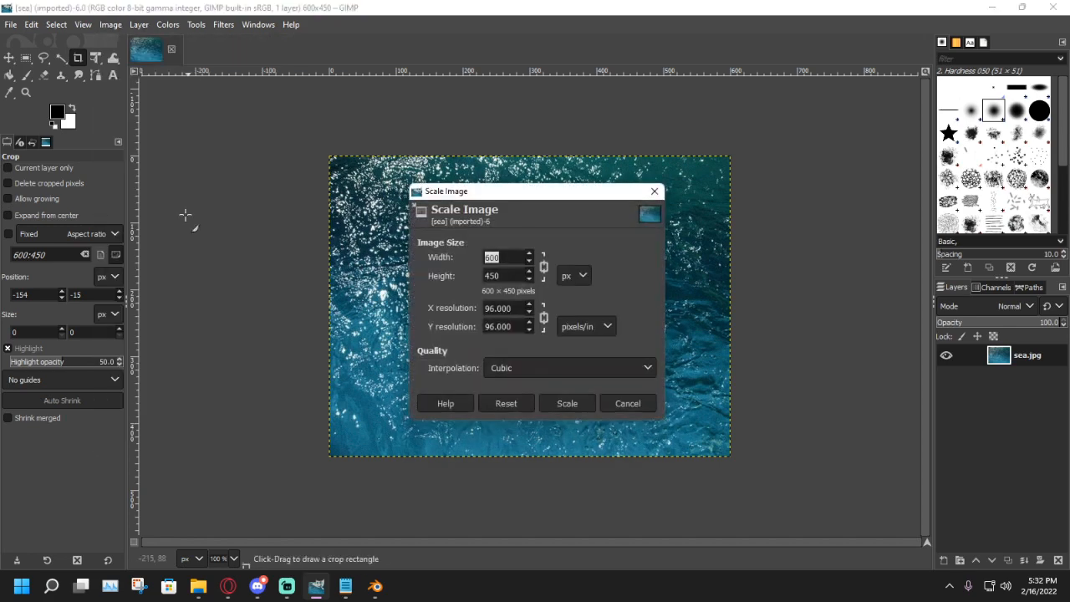
click(505, 257)
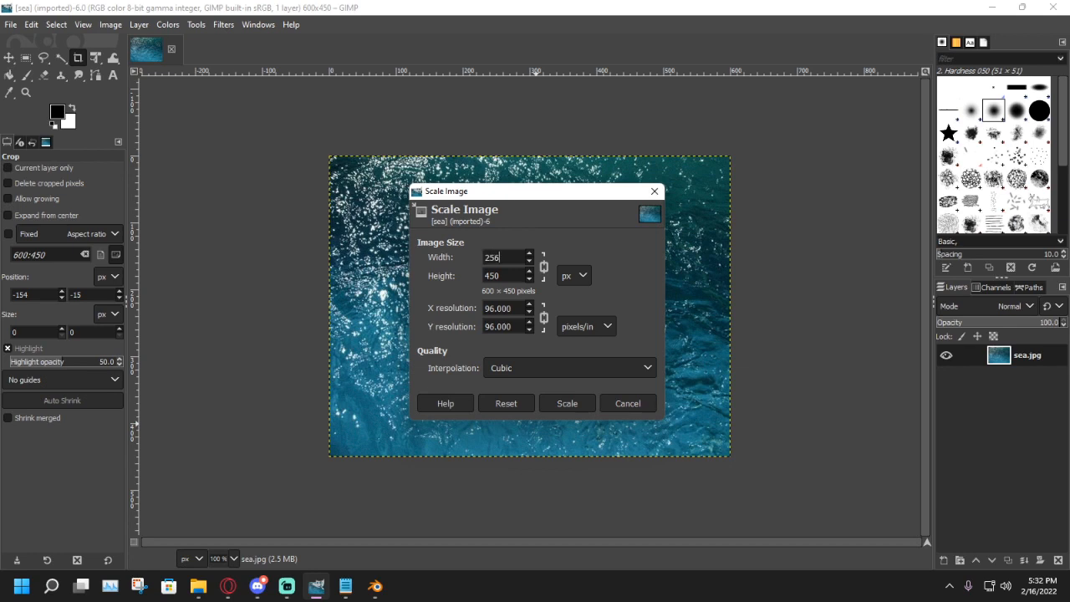
click(544, 267)
click(507, 281)
text(256)
click(572, 404)
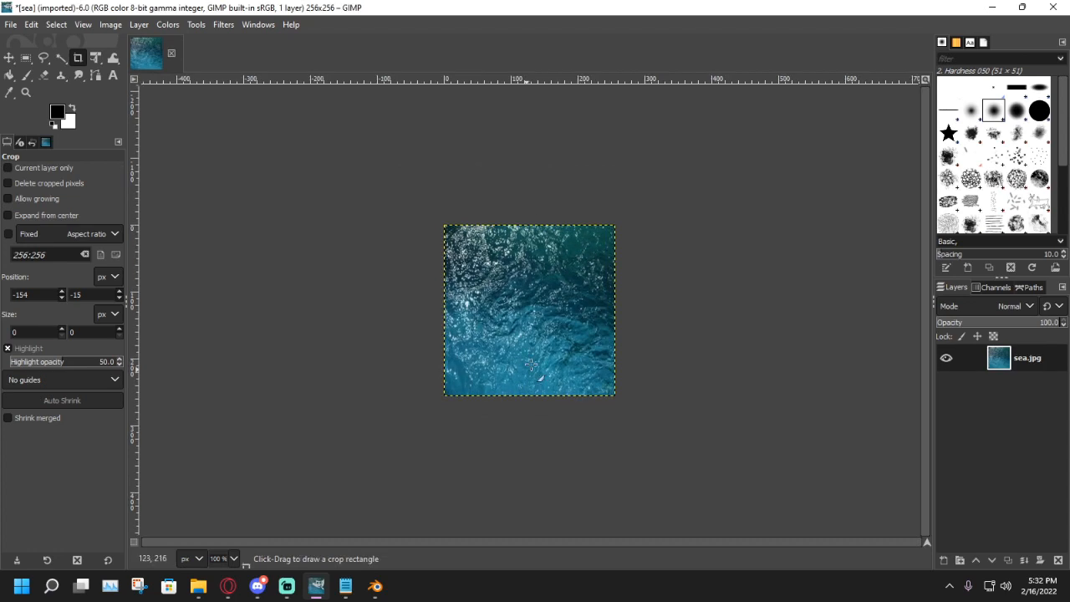
Step: Convert the sea image to indexed colors with an optimum palette of at most 255 colors
click(112, 26)
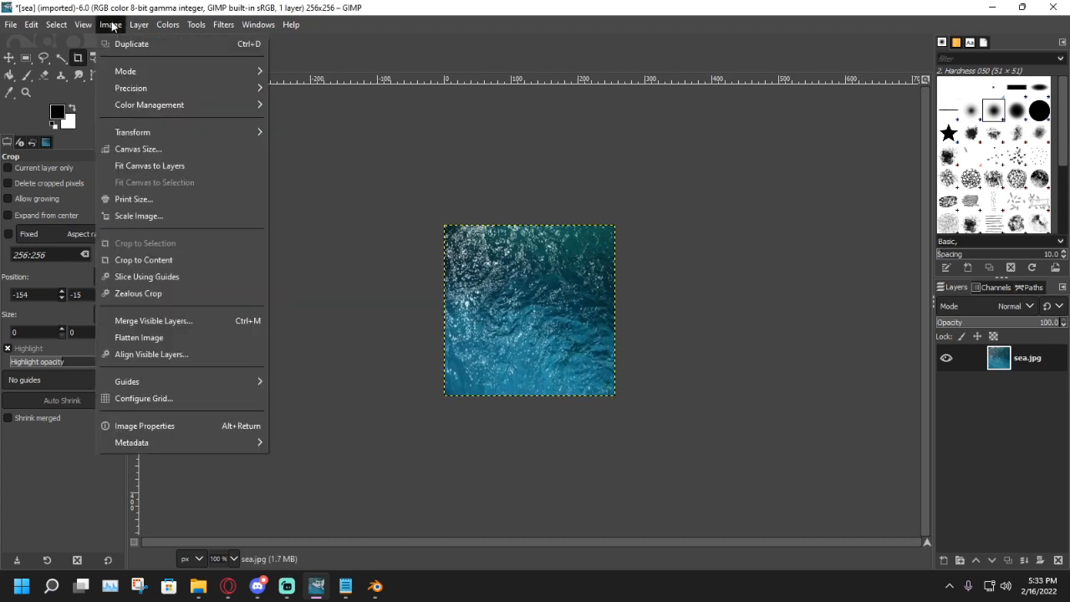
mouse_move(253, 72)
click(305, 101)
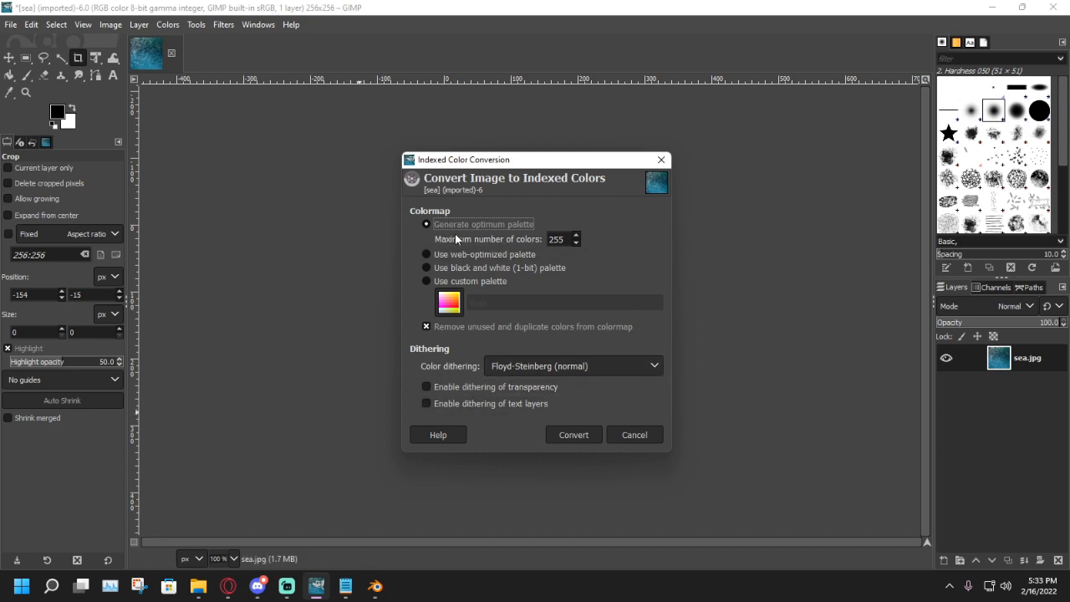
click(578, 236)
click(577, 243)
click(570, 436)
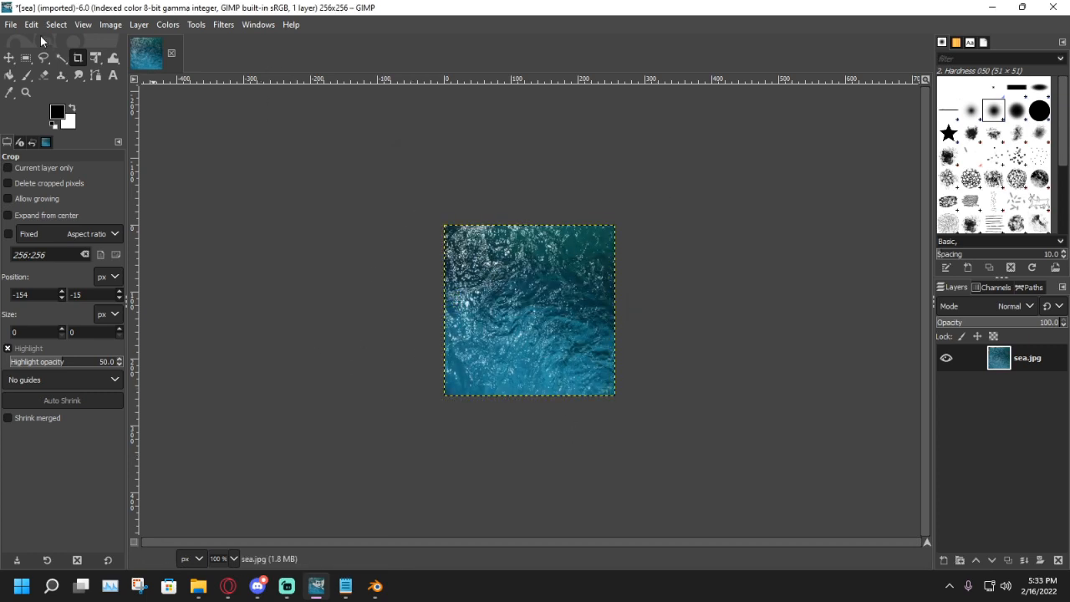
Step: Export the sea image as sea.tga in TarGA format to the textures folder with RLE compression turned off
click(11, 26)
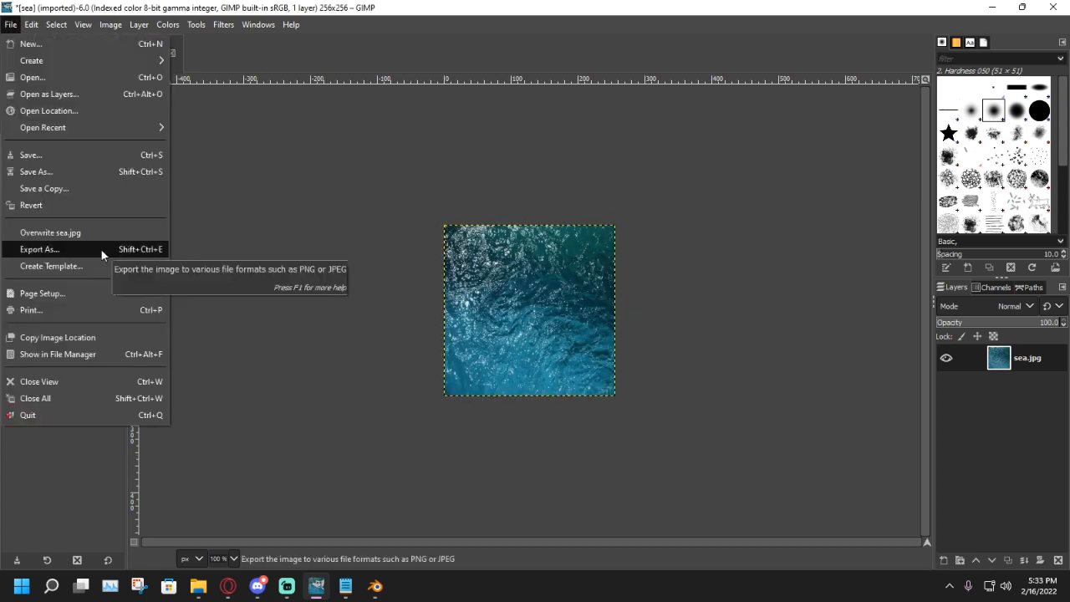
click(102, 251)
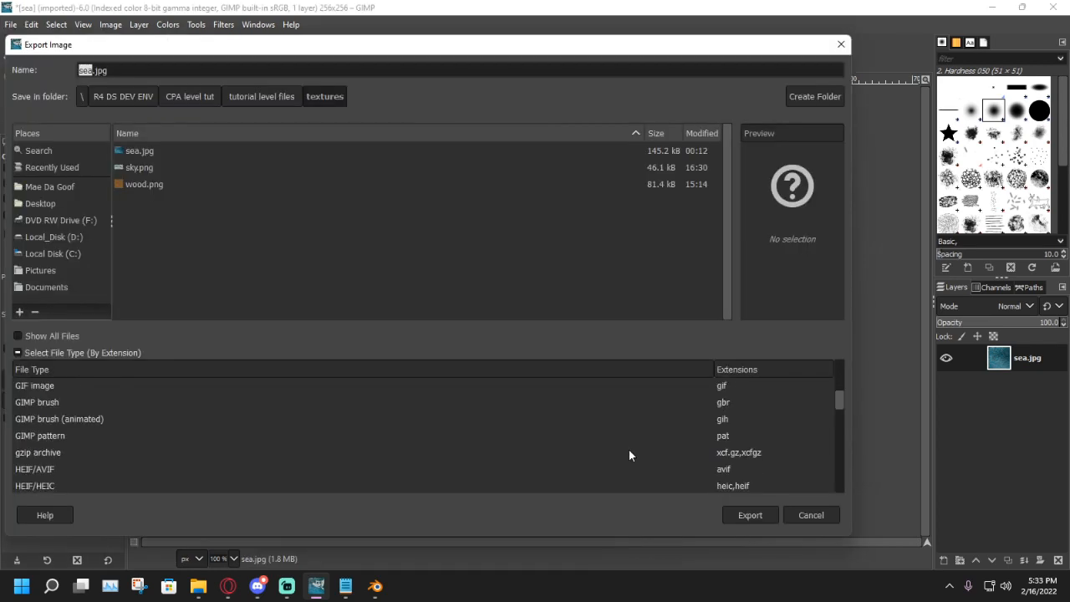
scroll(630, 453, down, 5)
scroll(630, 455, down, 5)
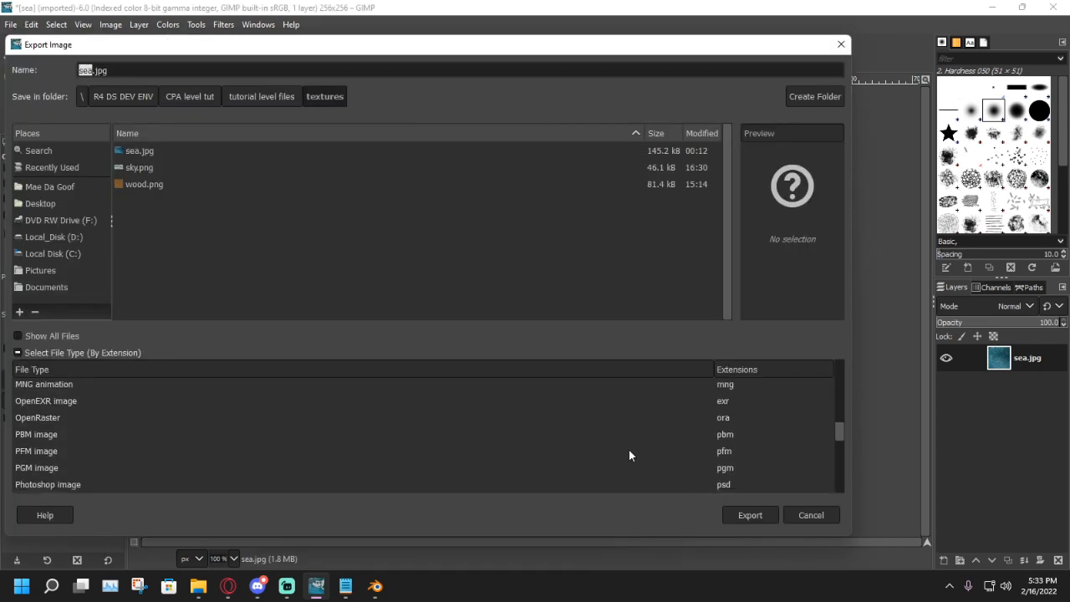
scroll(630, 455, down, 2)
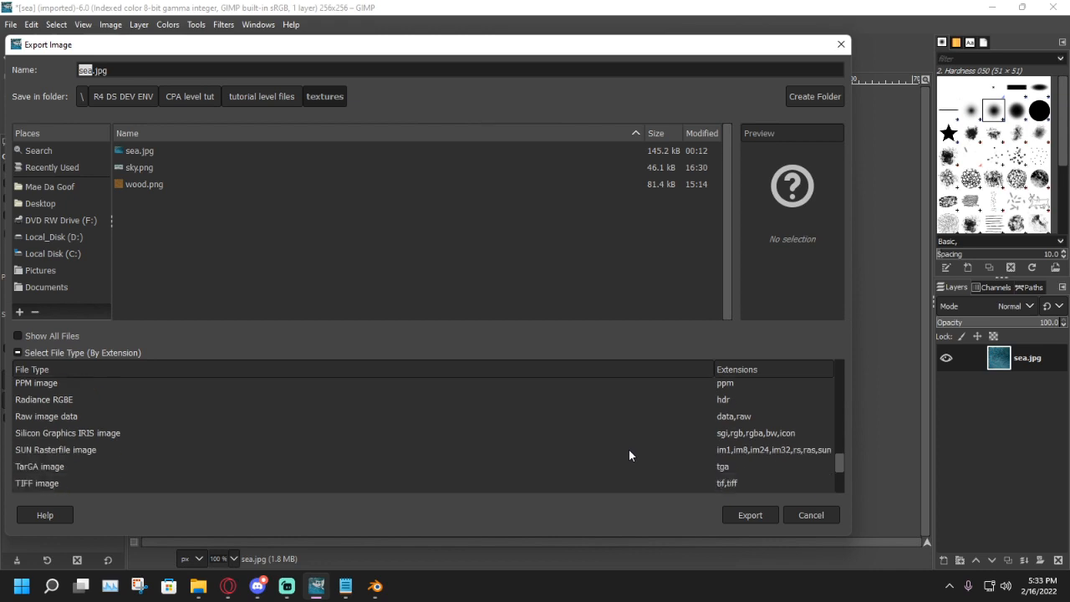
click(729, 451)
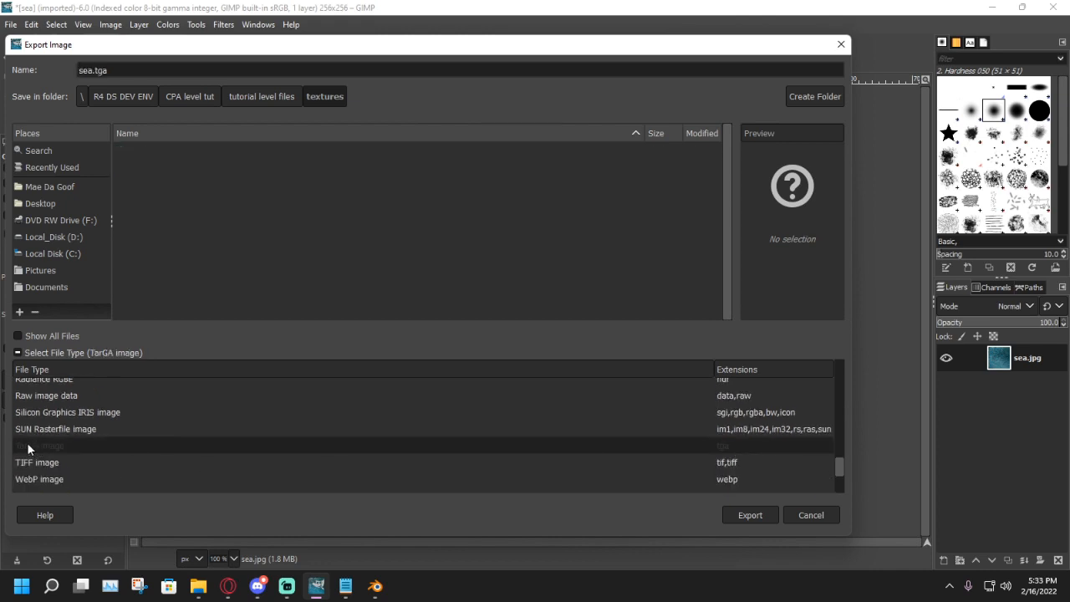
click(762, 515)
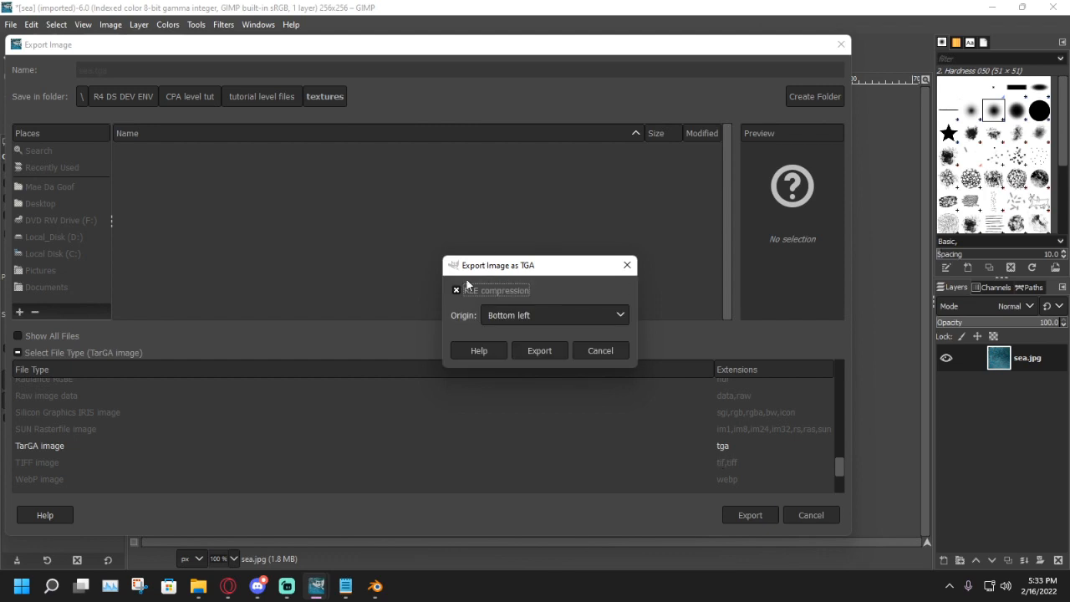
click(456, 290)
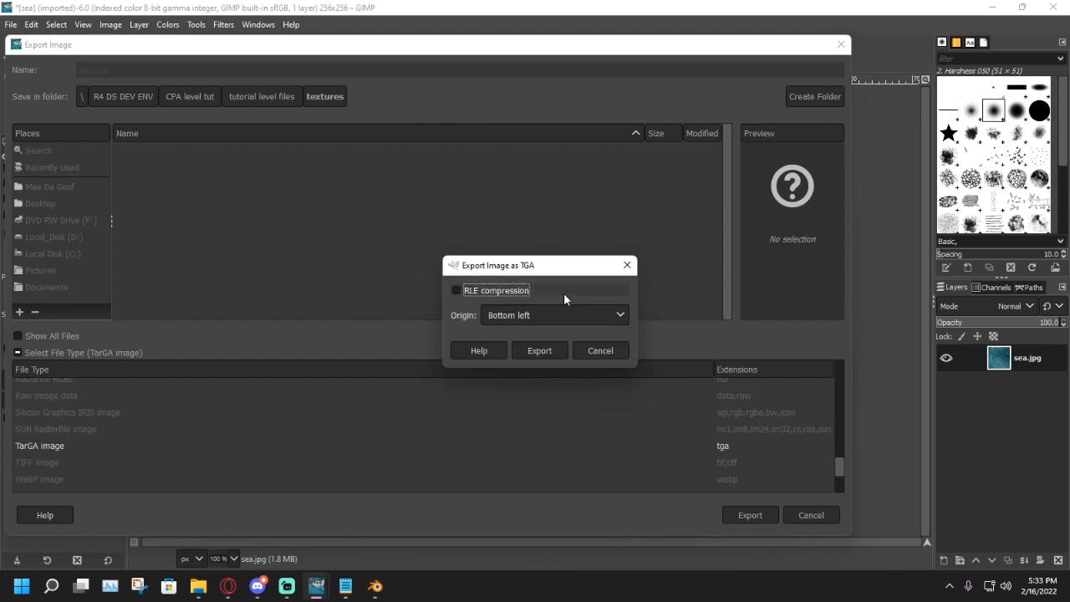
click(539, 350)
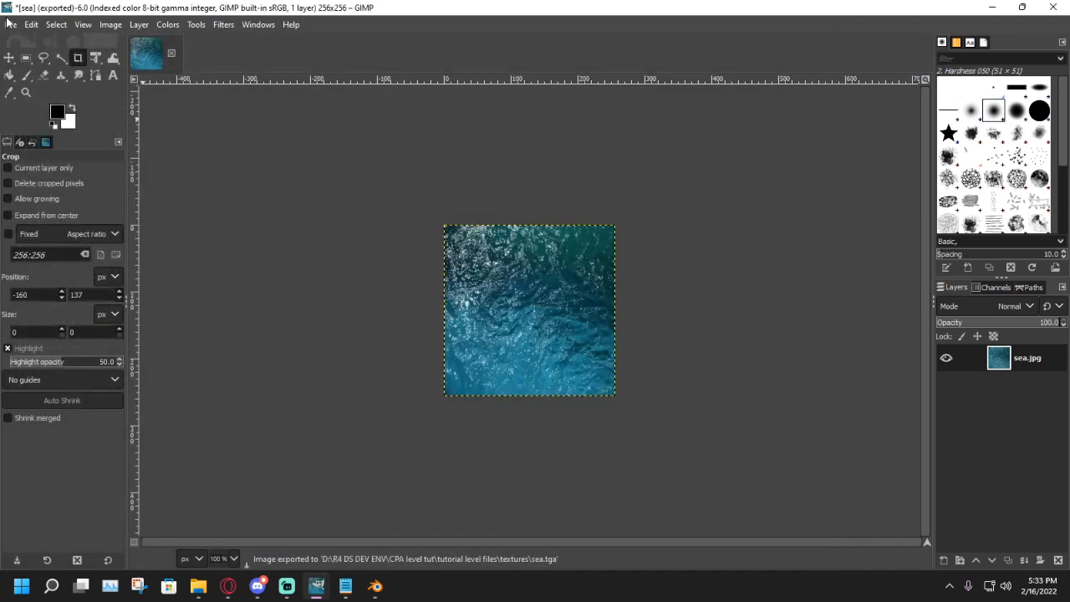
Step: Open sky.png from the textures folder and convert it to indexed colors
click(11, 24)
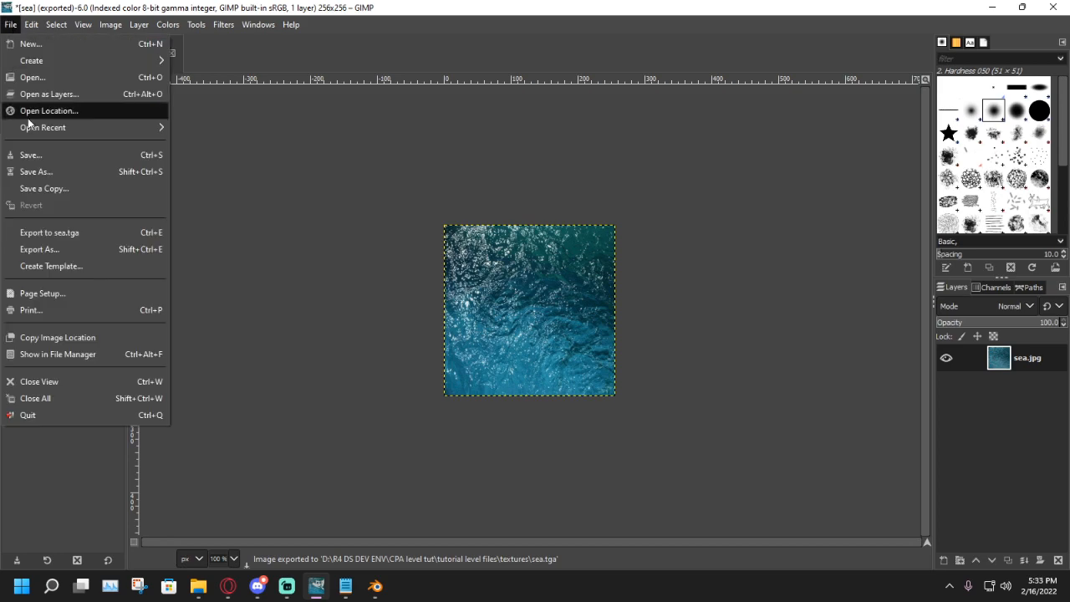
click(33, 77)
double_click(260, 147)
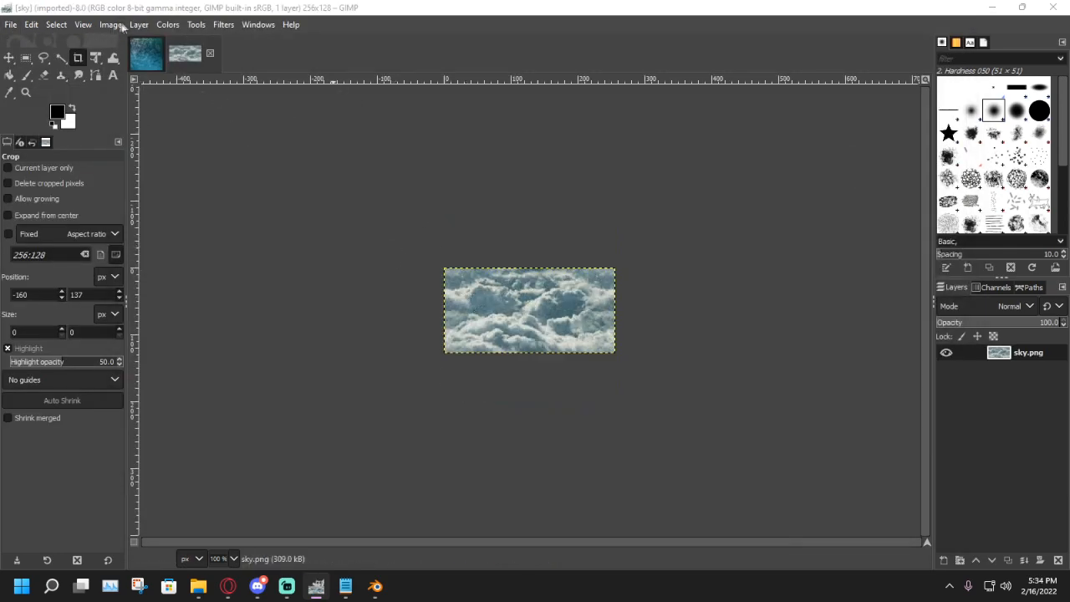
click(117, 25)
mouse_move(125, 70)
click(326, 105)
click(573, 451)
Step: Export the sky image as sky.tga in TarGA format to the textures folder without RLE compression
click(11, 25)
click(63, 252)
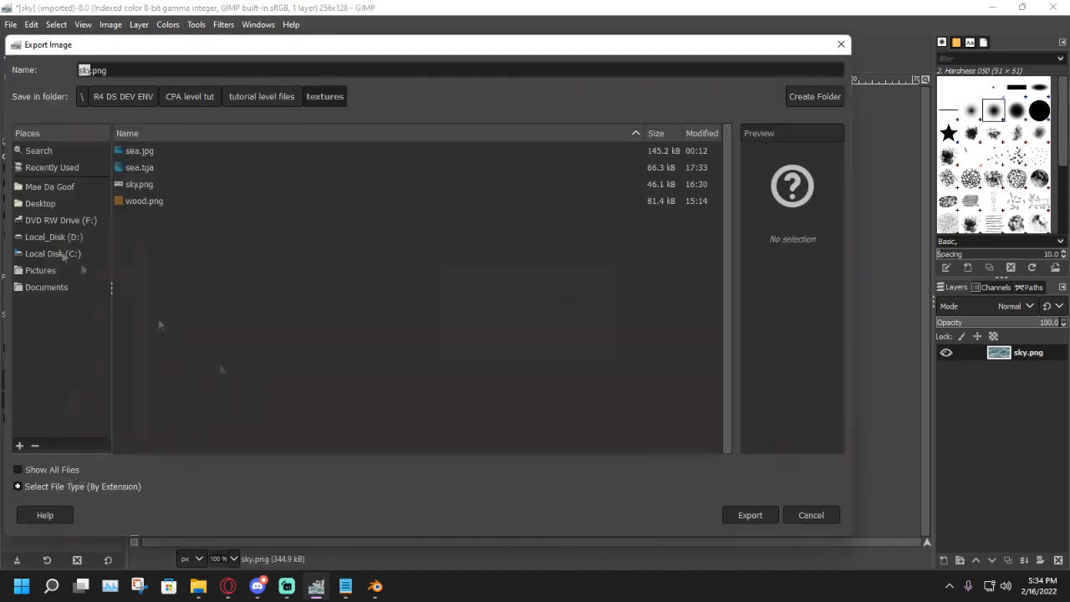
click(78, 486)
scroll(528, 459, down, 20)
click(535, 406)
click(748, 514)
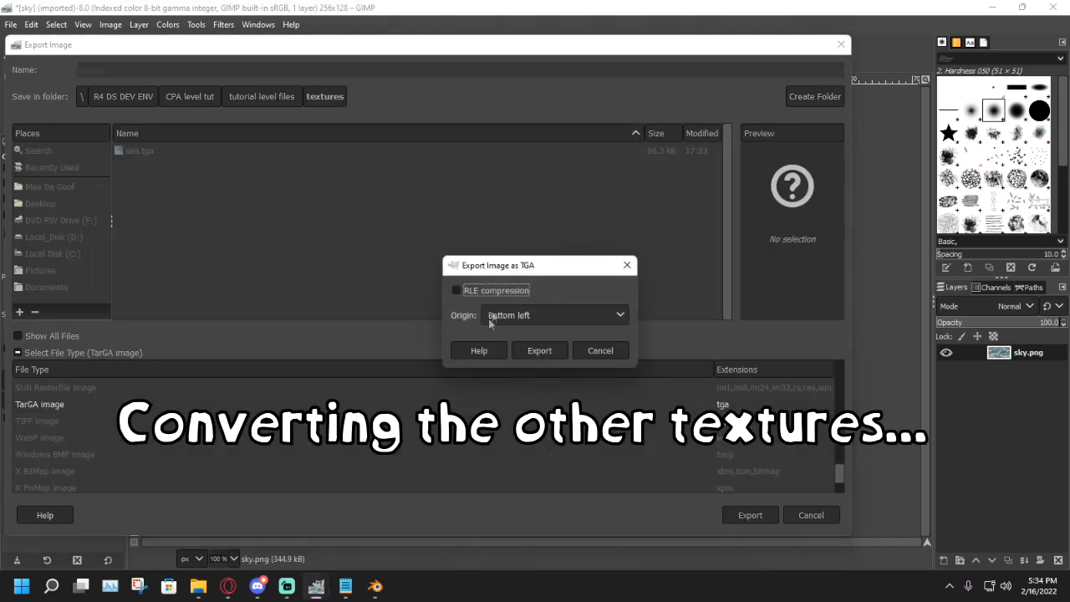
click(539, 351)
Step: Open wood.png from the textures folder and convert it to indexed colors
click(11, 25)
click(33, 77)
double_click(259, 196)
click(12, 25)
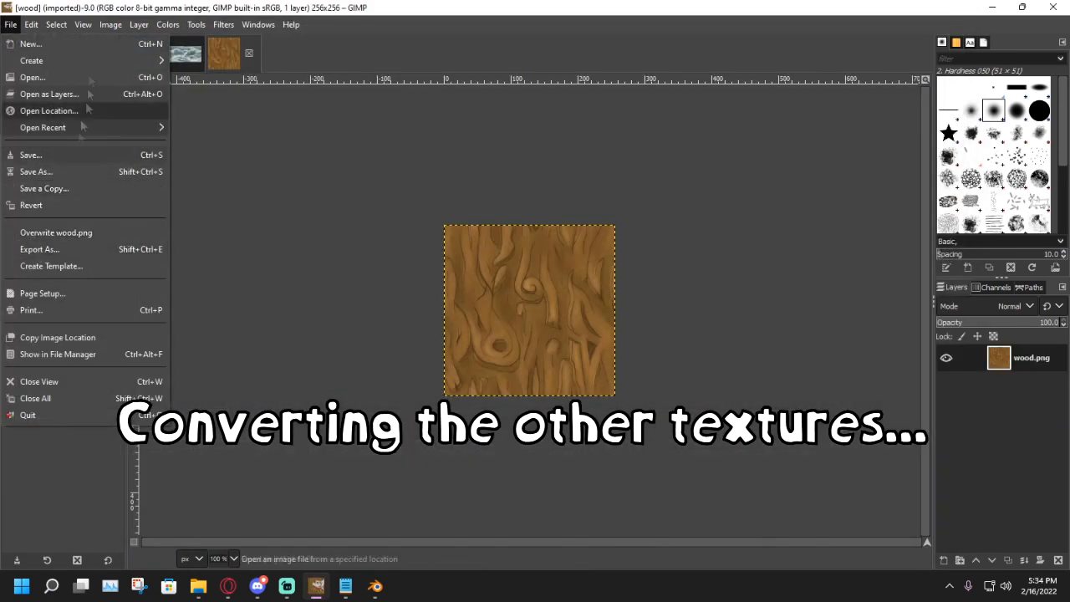
click(110, 24)
mouse_move(126, 72)
click(309, 100)
click(576, 478)
Step: Export the wood image as wood.tga in TarGA format to the textures folder
key(shift+ctrl+e)
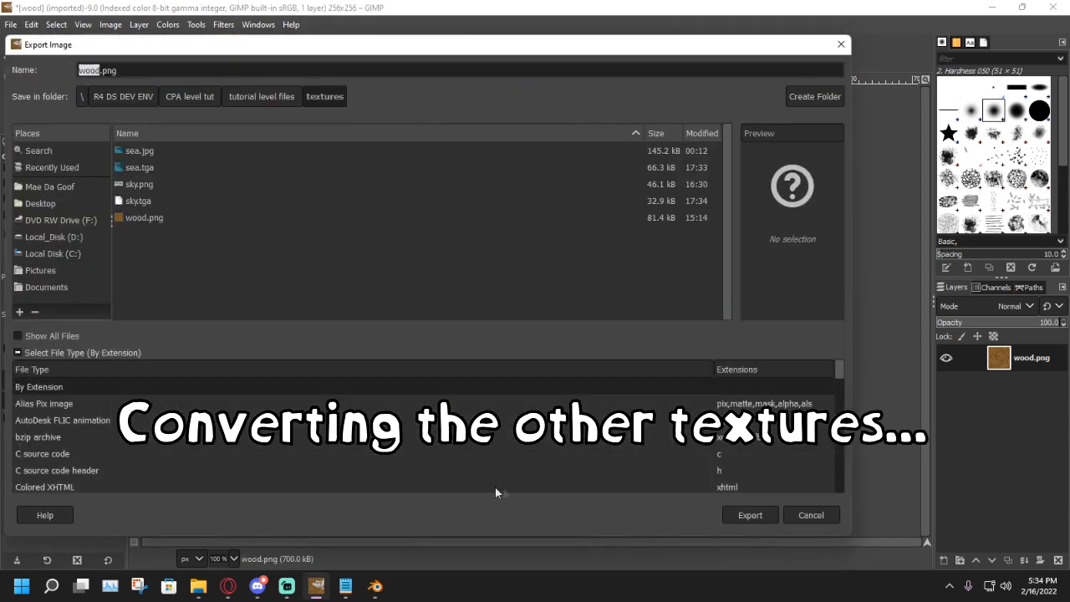
scroll(496, 481, down, 20)
click(518, 405)
click(750, 515)
click(539, 350)
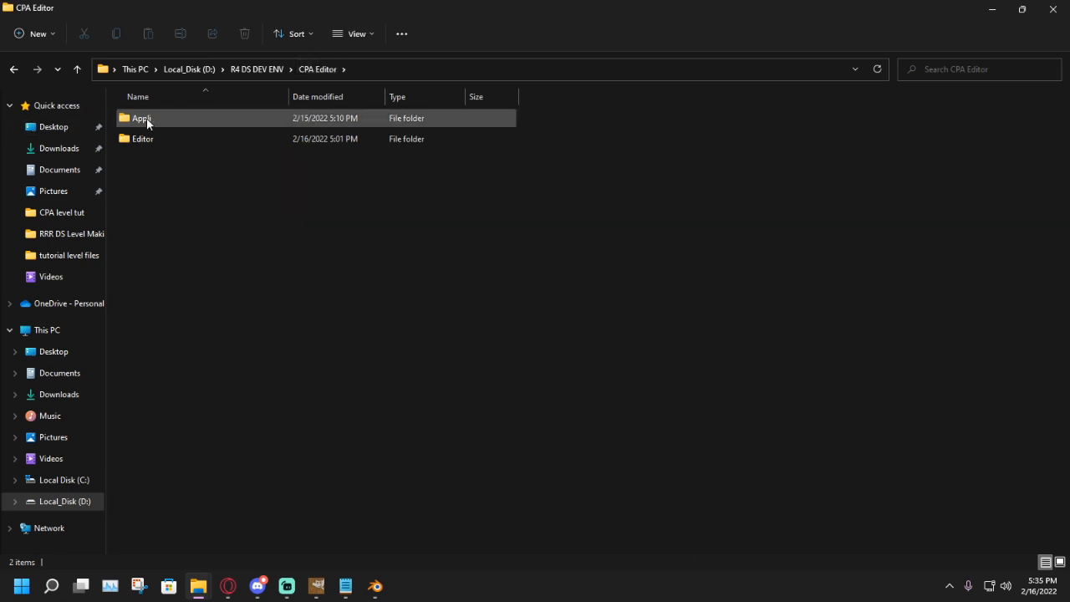
Step: In File Explorer, go from the CPA Editor folder to Editor\GAMEDN64\World\graphics\Textures
double_click(145, 141)
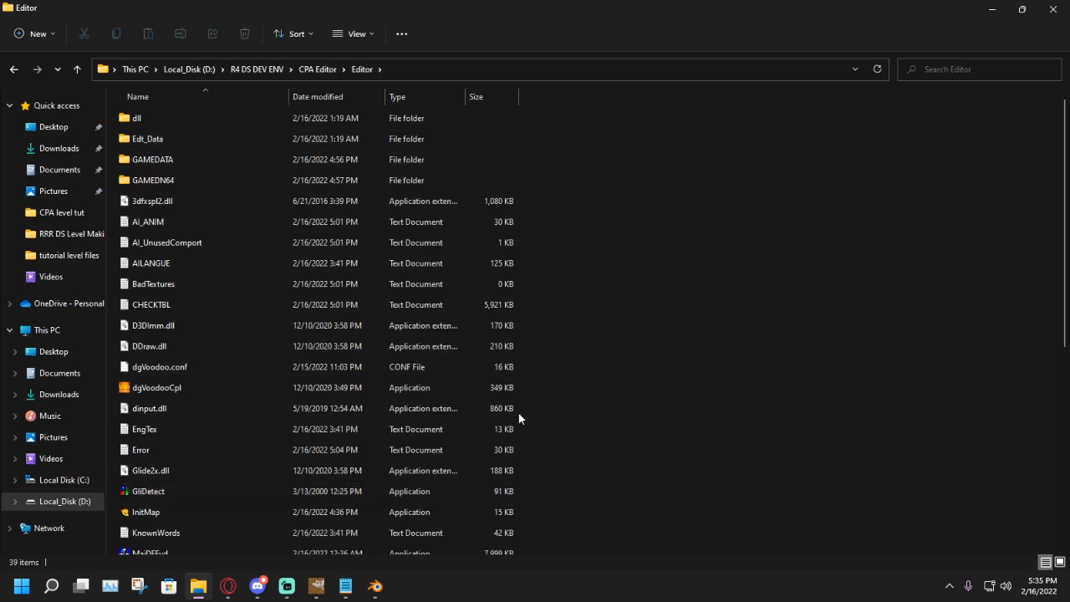
double_click(153, 181)
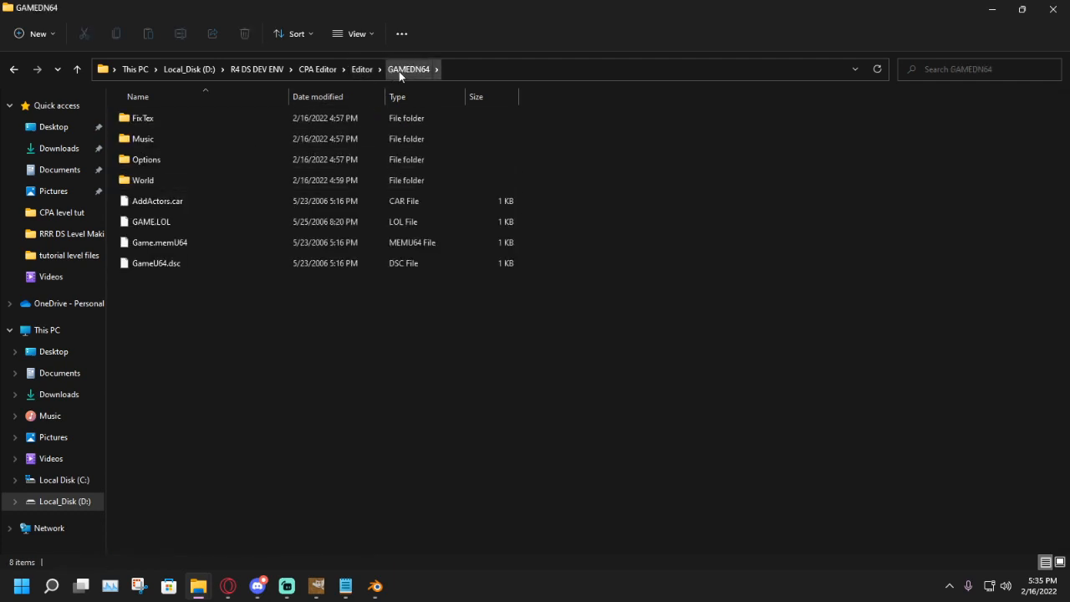
double_click(173, 177)
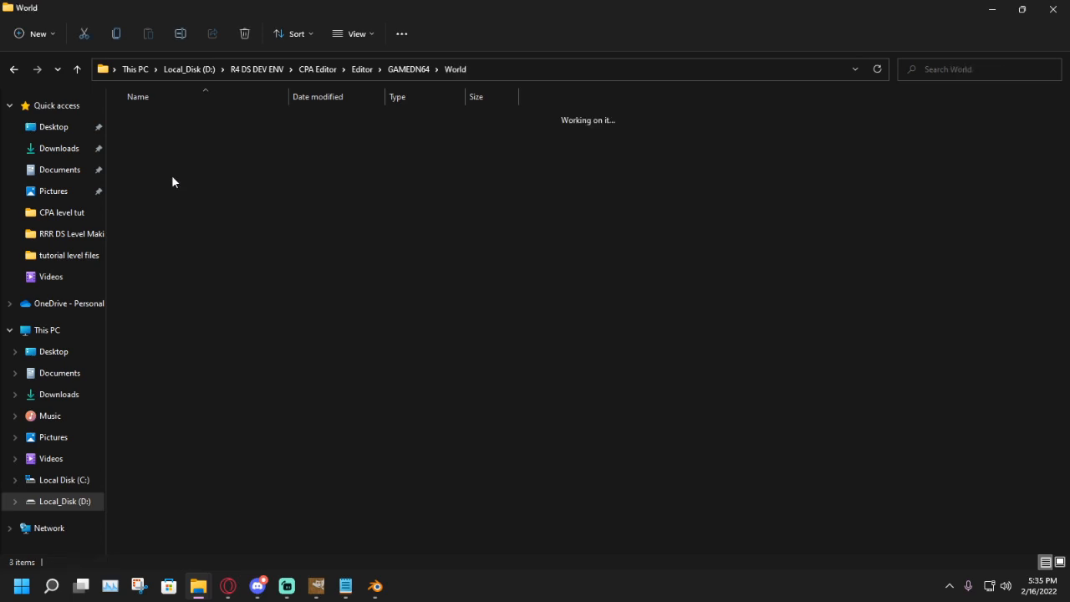
double_click(163, 119)
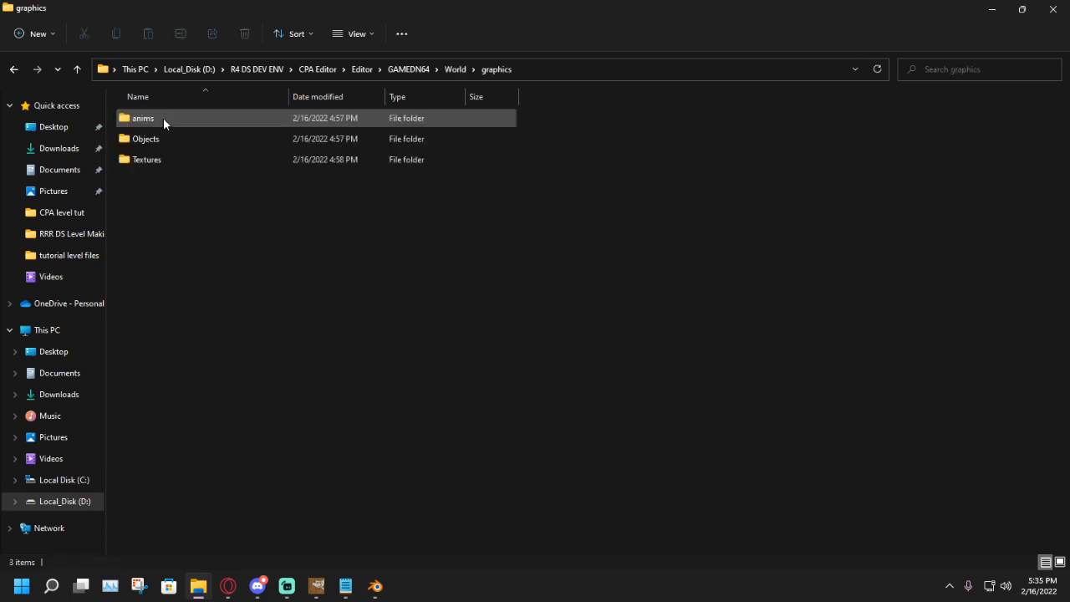
double_click(148, 160)
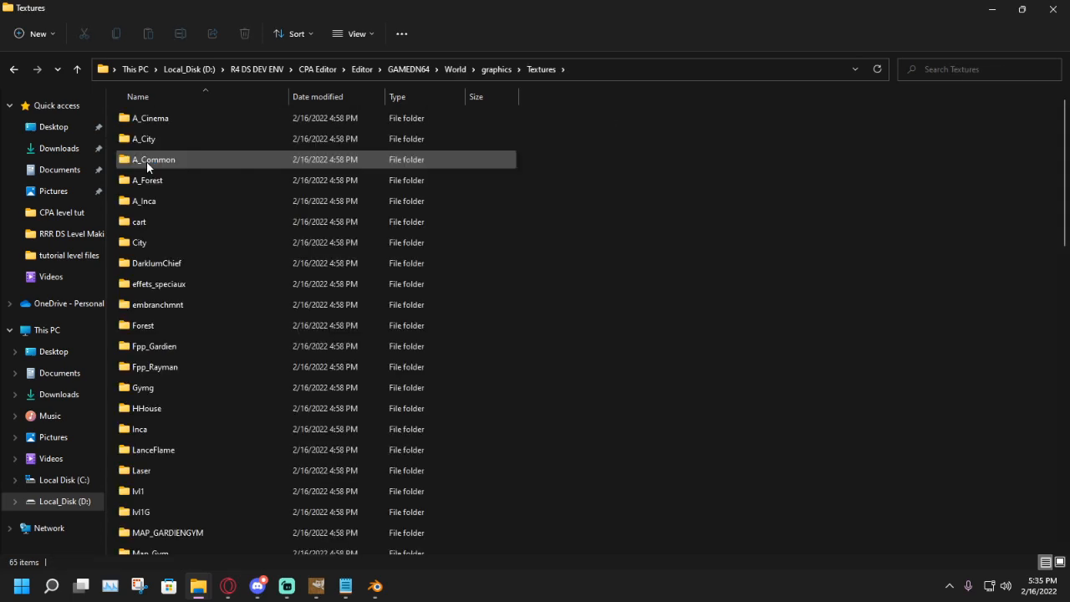
Step: Create a new folder named tutorial inside the Textures folder
scroll(211, 224, down, 1)
scroll(211, 220, down, 5)
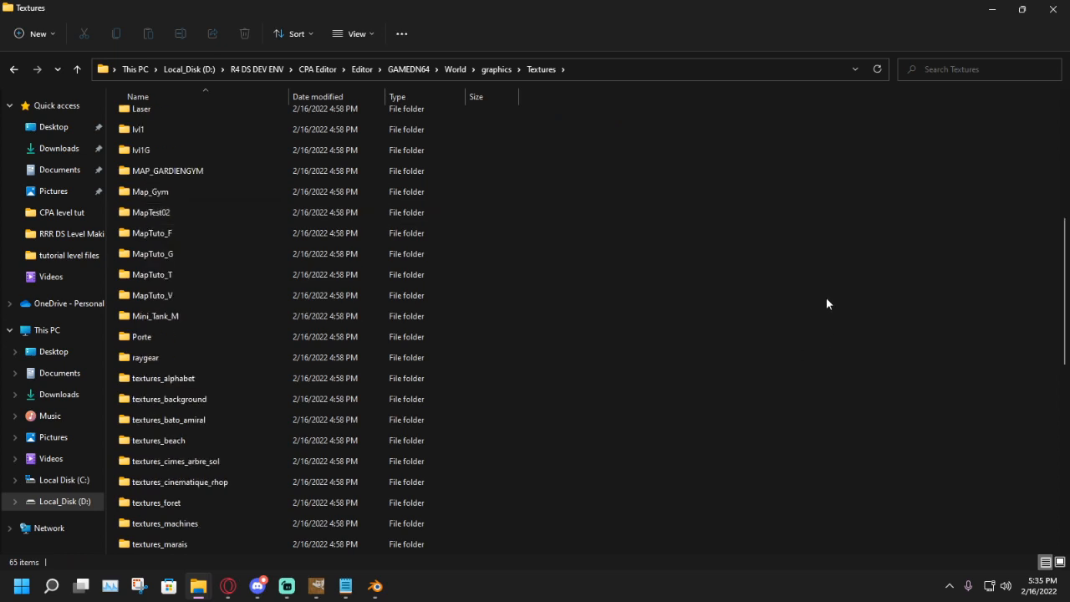
right_click(802, 261)
click(653, 348)
key(ctrl+shift+n)
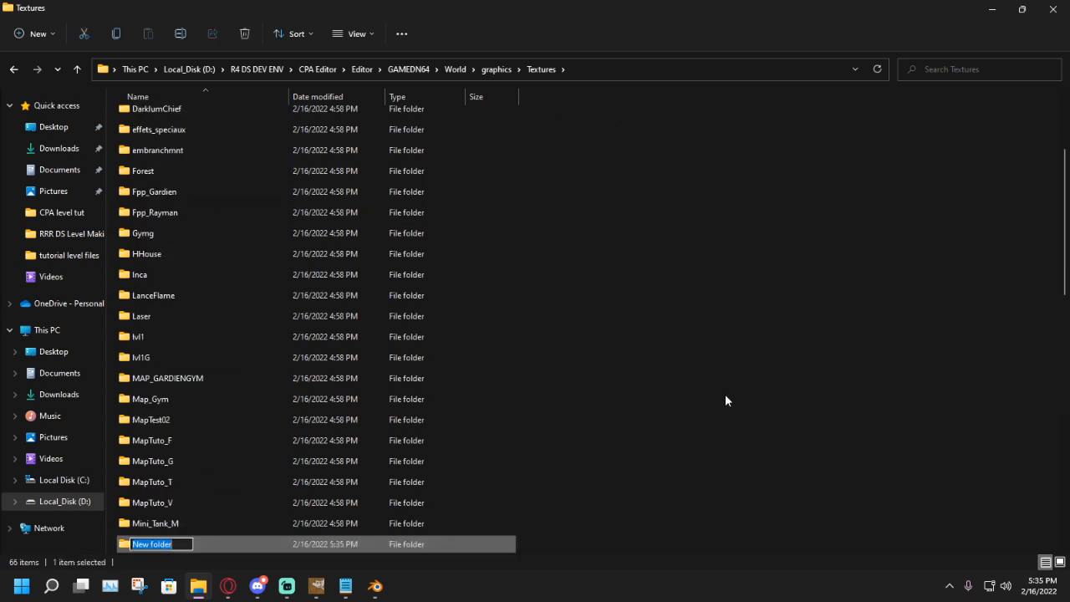
text(tutorial)
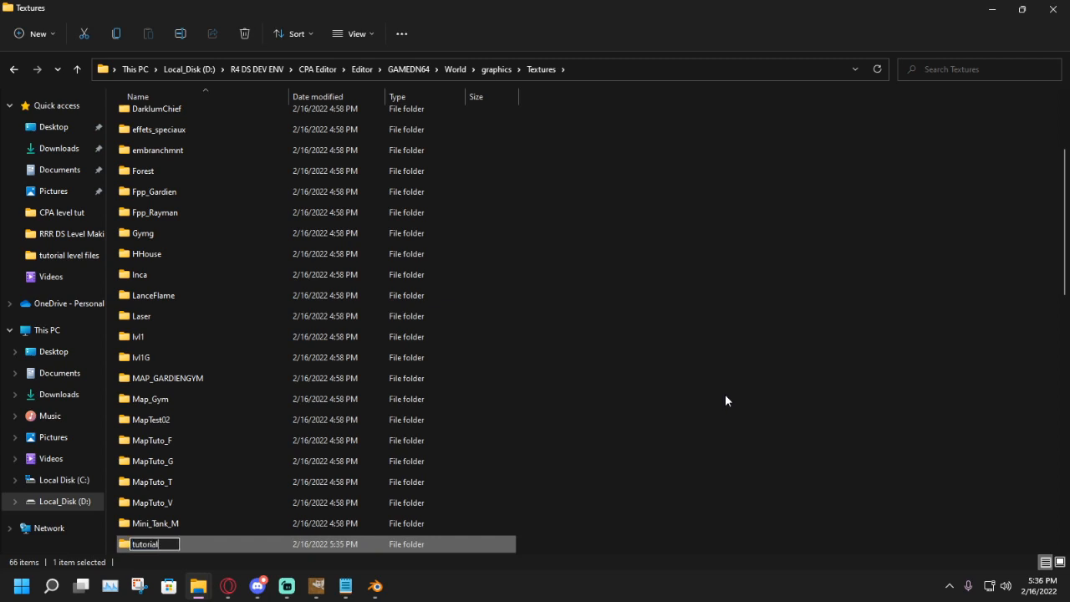
key(Return)
Step: Move the sea, sky and wood TGA files from the level's textures folder into the new tutorial folder
double_click(174, 546)
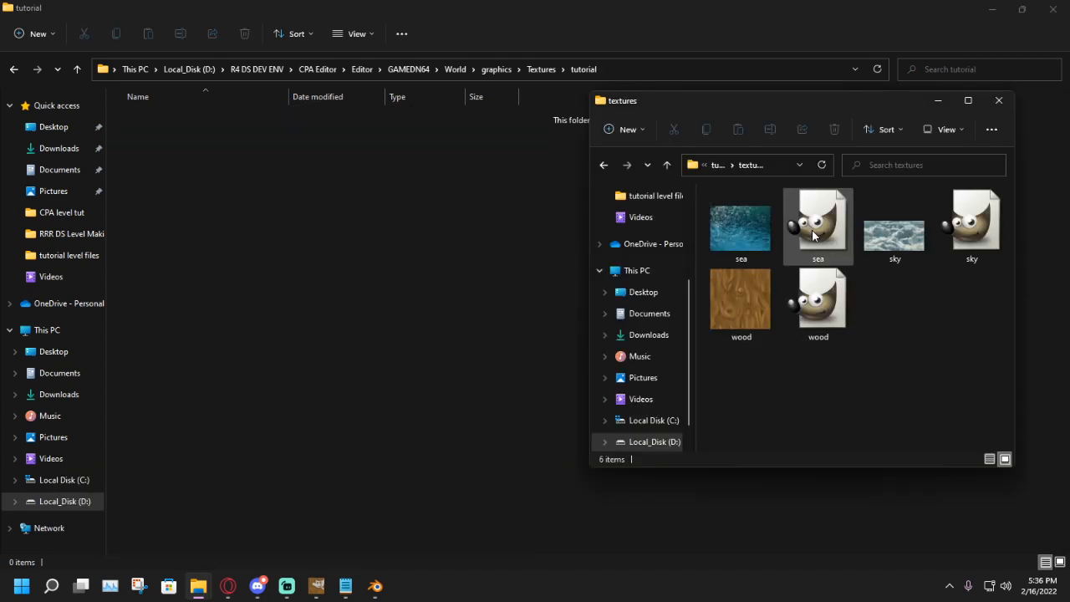
click(811, 230)
ctrl+click(817, 320)
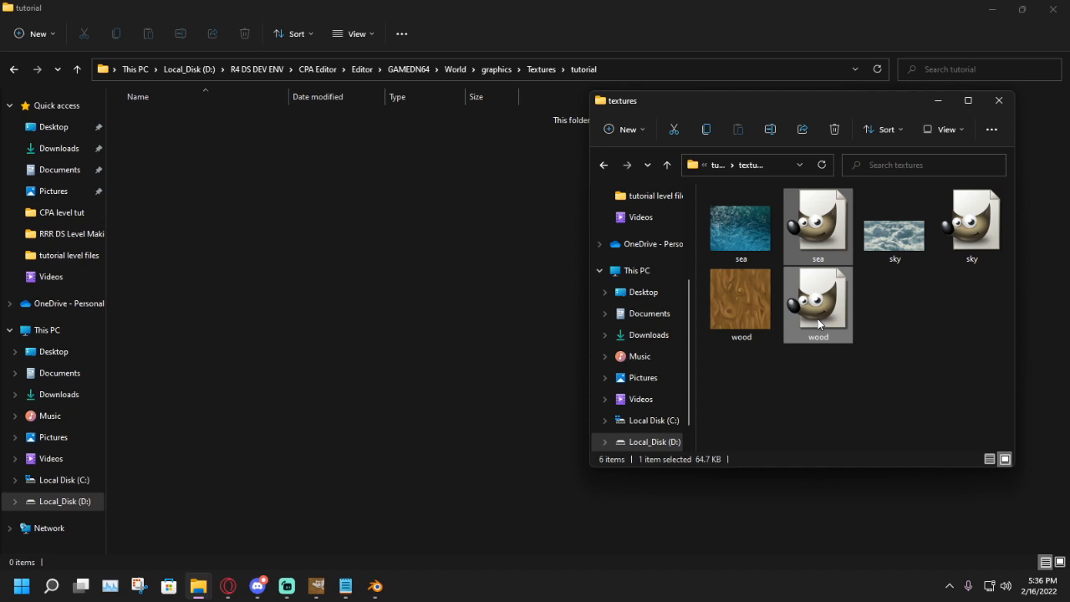
ctrl+click(961, 255)
drag(964, 252, 427, 251)
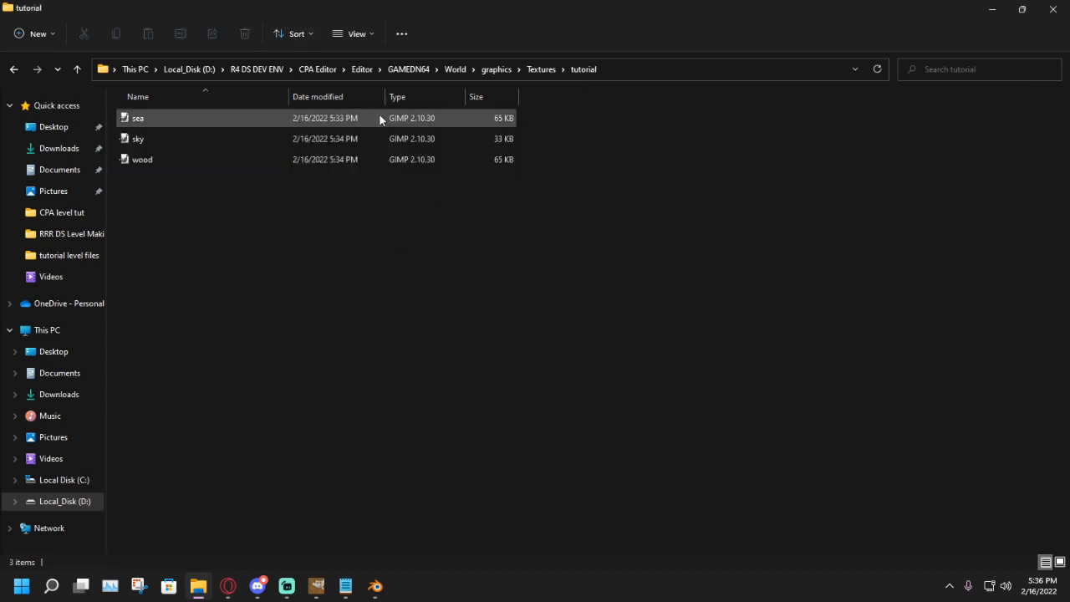
Step: Create a new folder named tutorial inside GAMEDN64\World\Levels
click(456, 69)
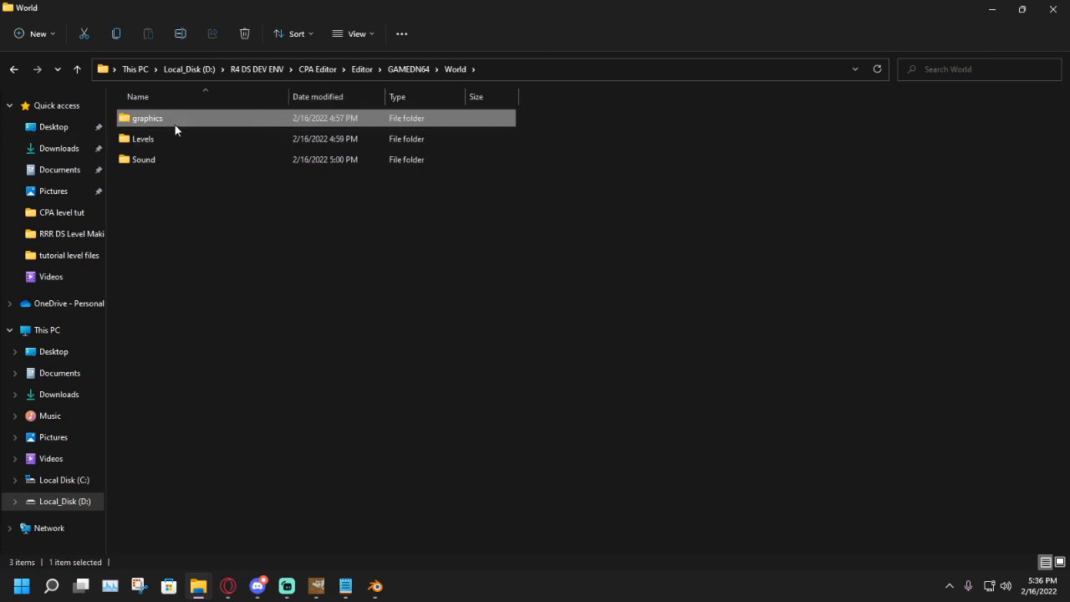
right_click(801, 235)
mouse_move(815, 398)
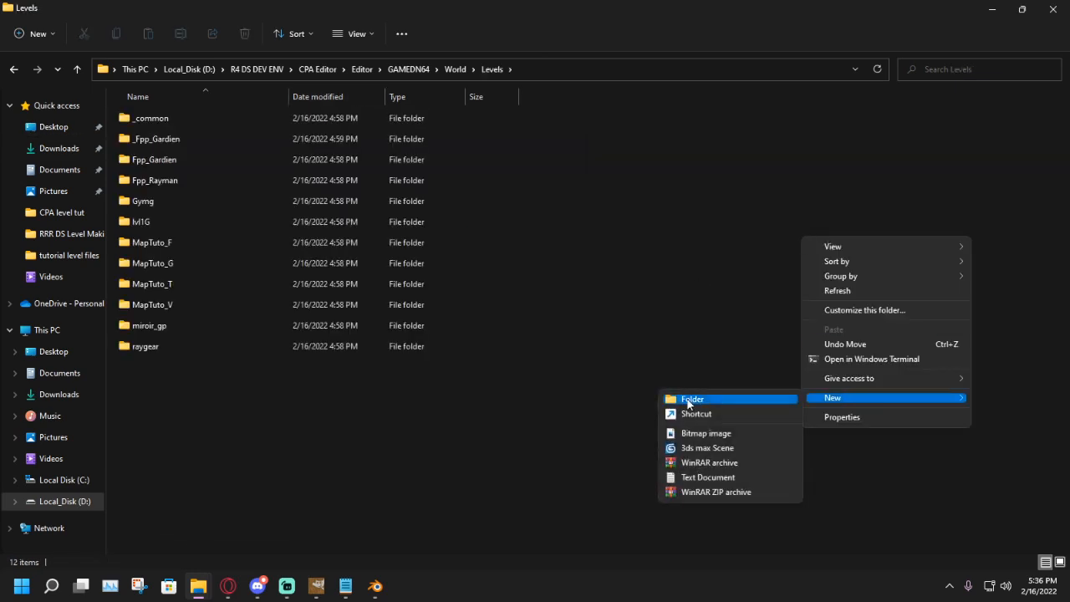
click(687, 400)
key(BackSpace)
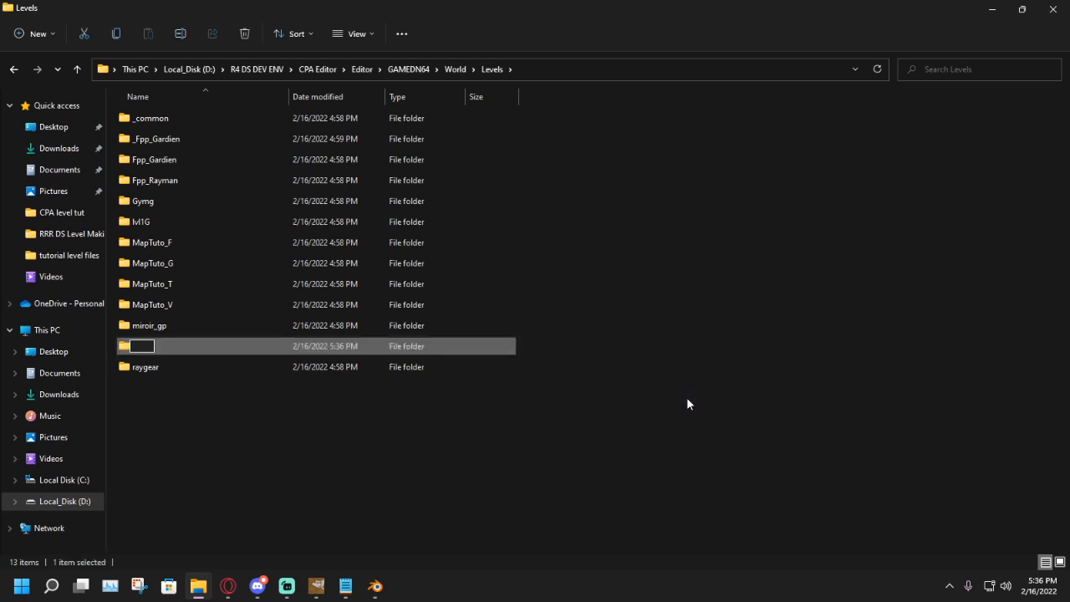
text(tutorial)
key(Return)
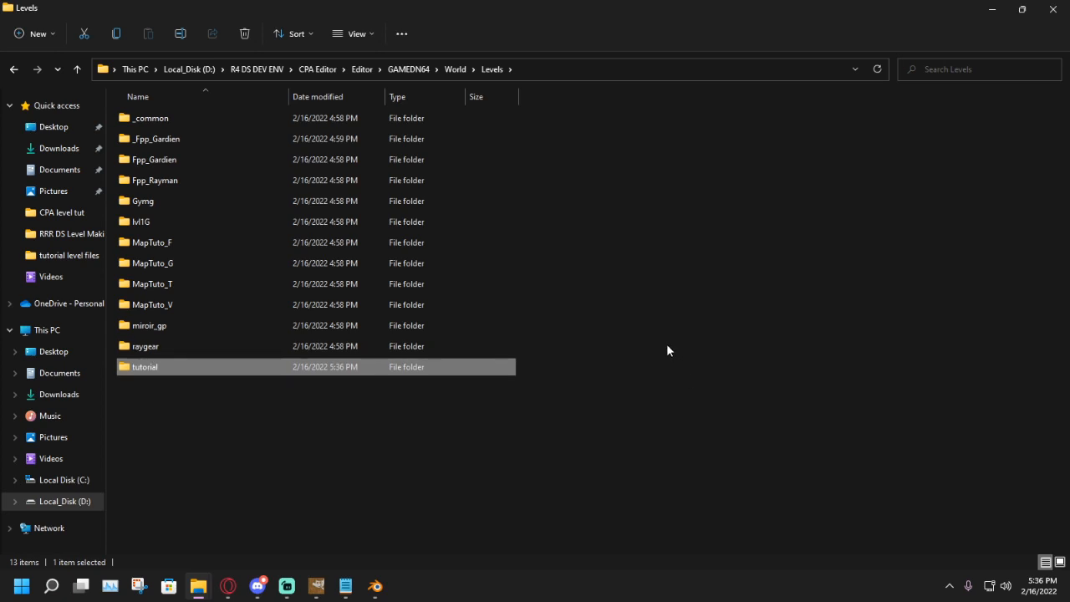
click(666, 346)
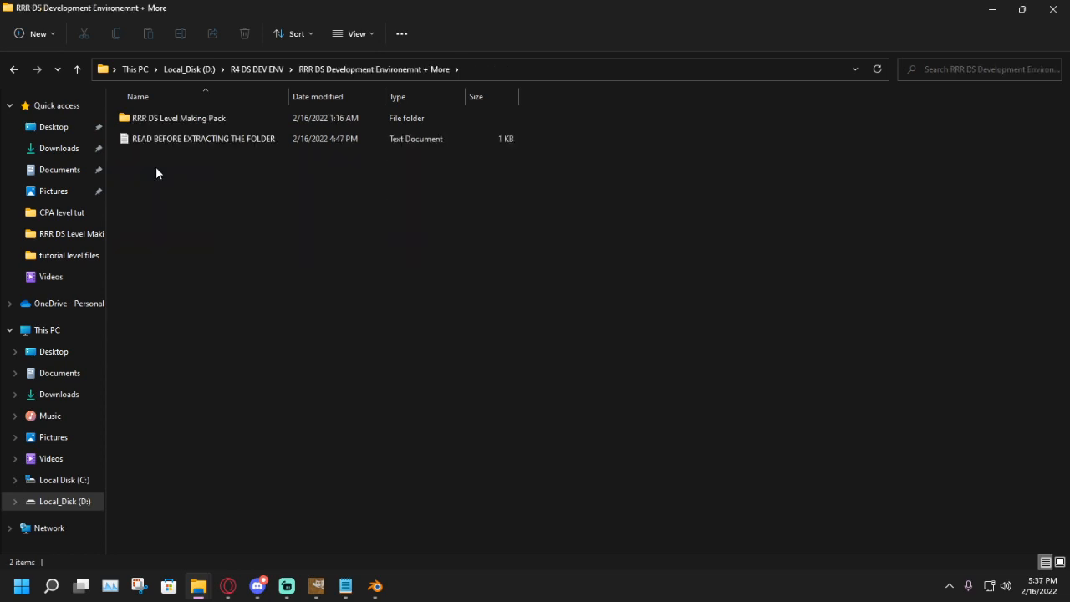
Step: Open the PlugMAX folder inside RRR DS Level Making Pack and copy ModExp.dle
double_click(203, 118)
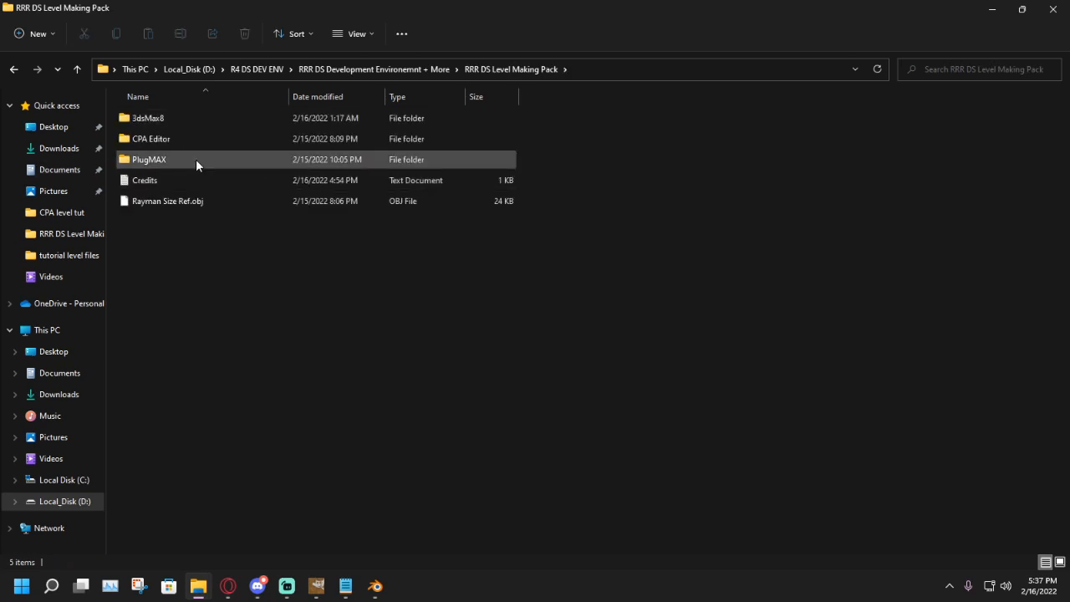
double_click(195, 159)
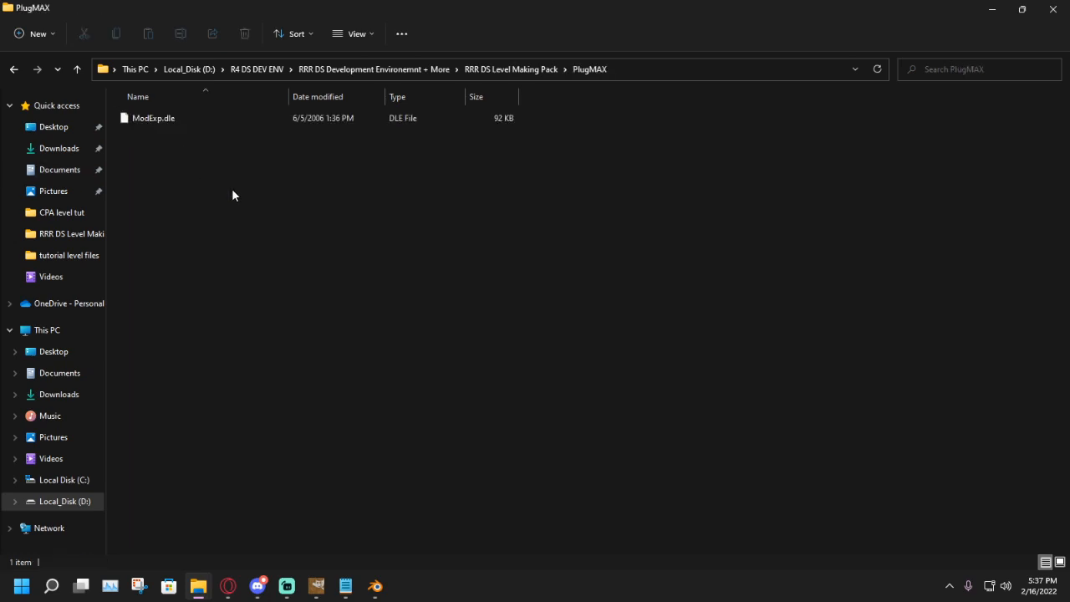
click(221, 124)
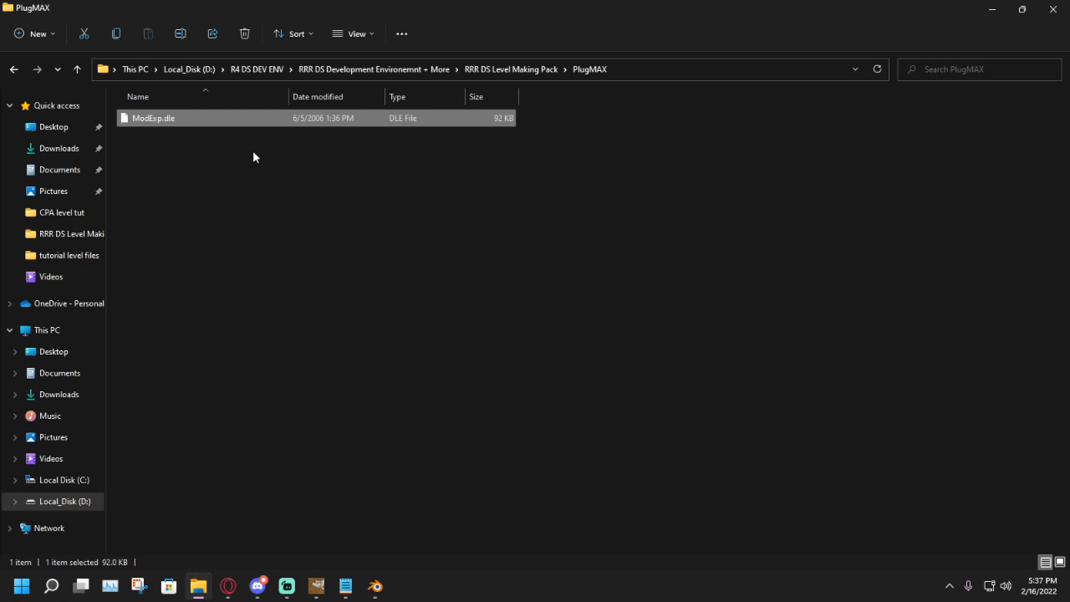
right_click(212, 128)
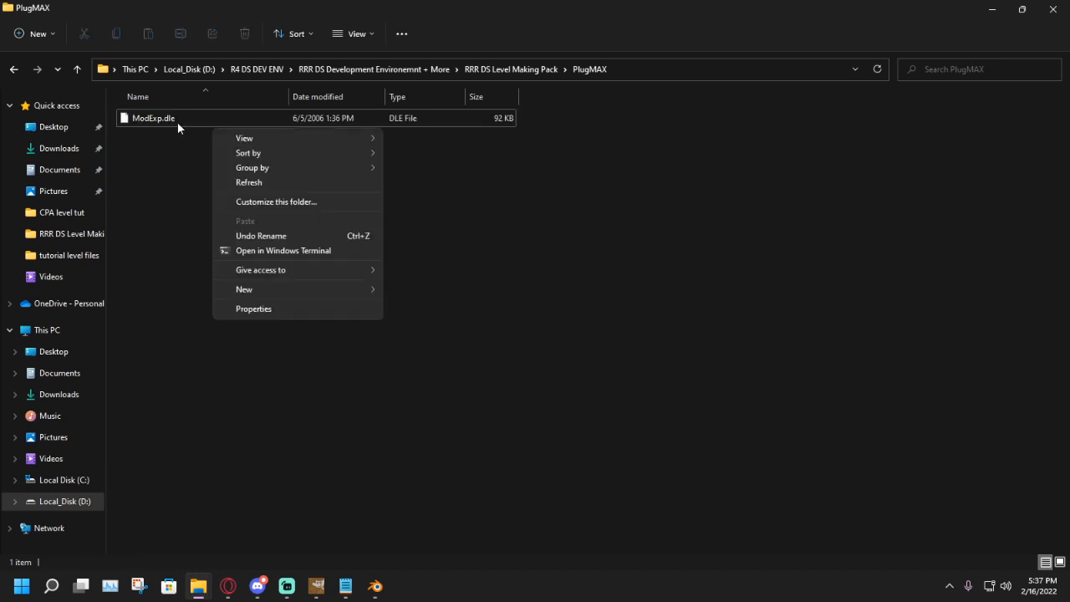
right_click(171, 125)
click(176, 108)
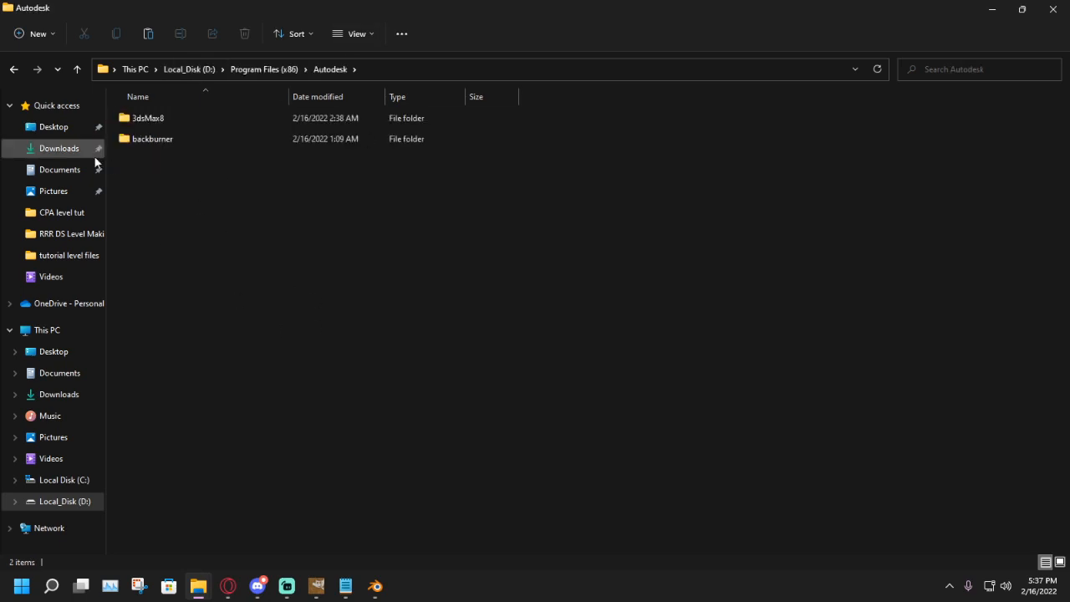
Step: Paste ModExp.dle into the plugins folder of 3dsMax8, replacing the existing file in the destination
double_click(170, 116)
scroll(206, 224, down, 2)
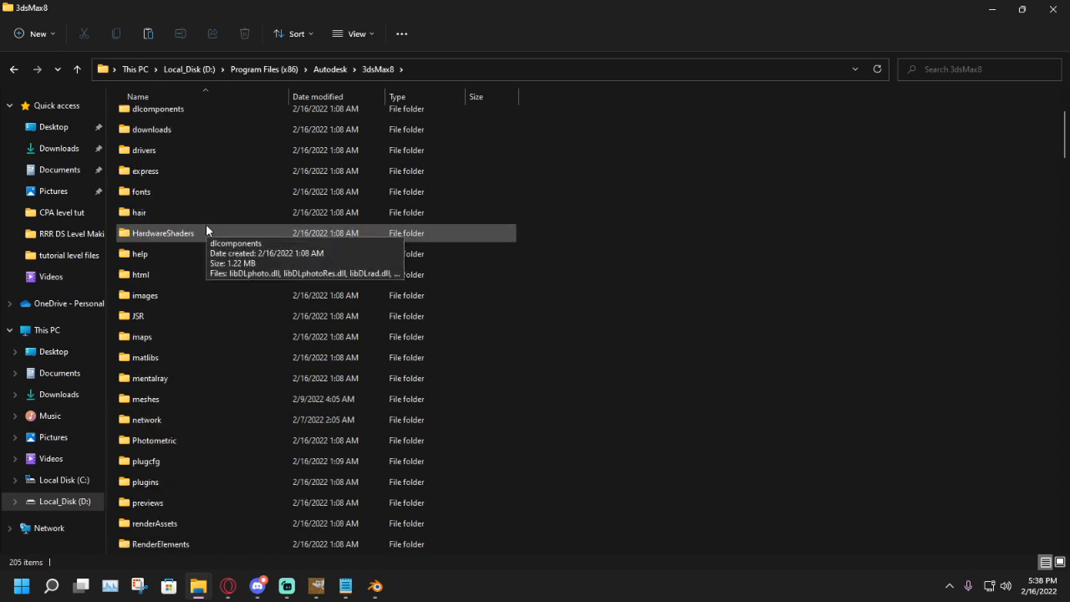
double_click(150, 482)
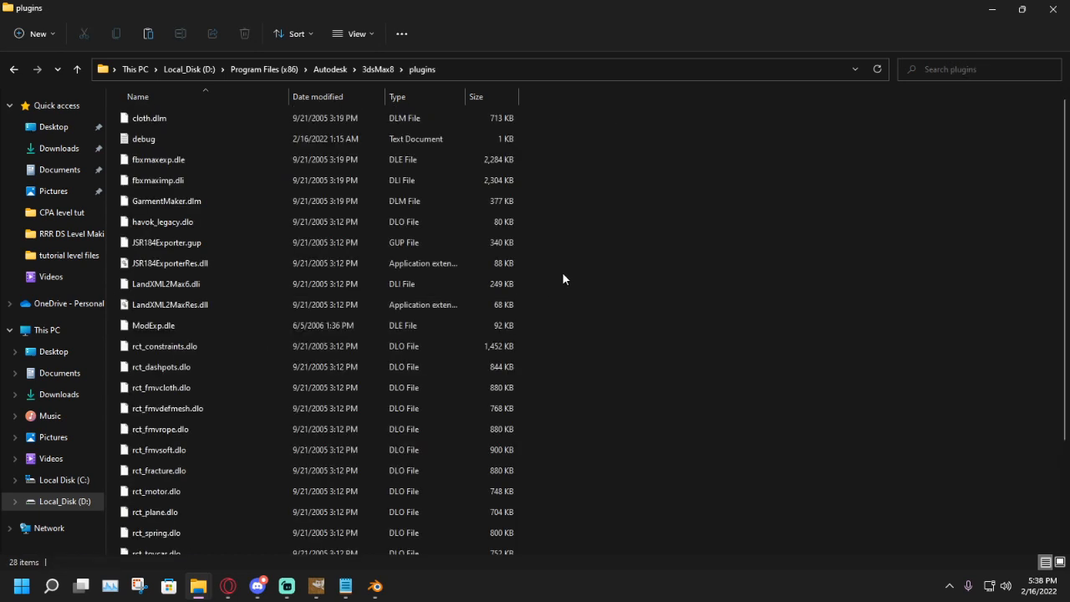
right_click(685, 233)
click(705, 330)
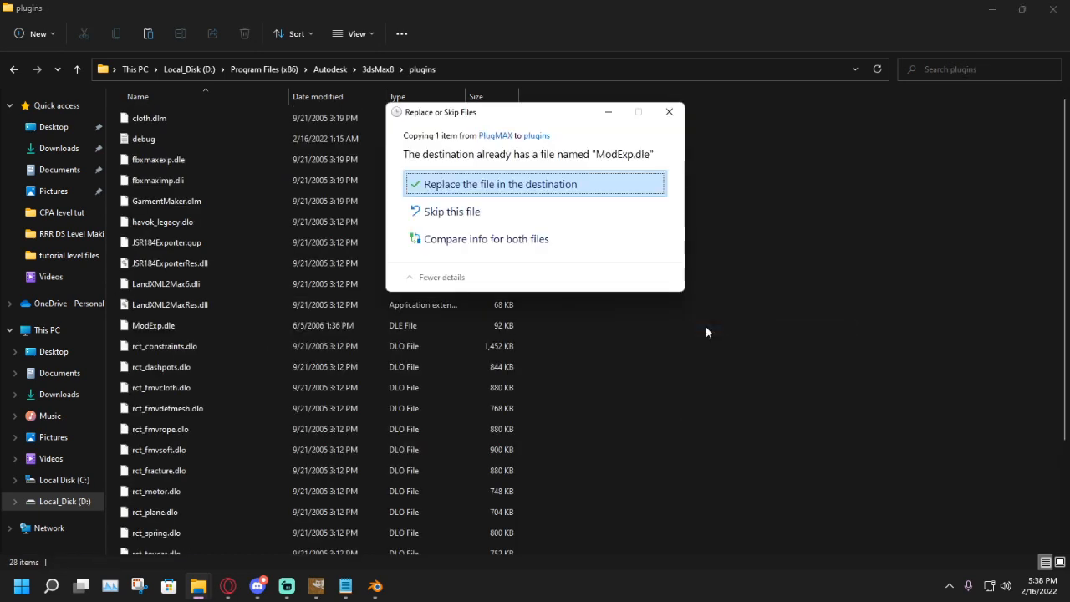
scroll(361, 292, down, 2)
scroll(360, 291, up, 2)
scroll(360, 291, down, 2)
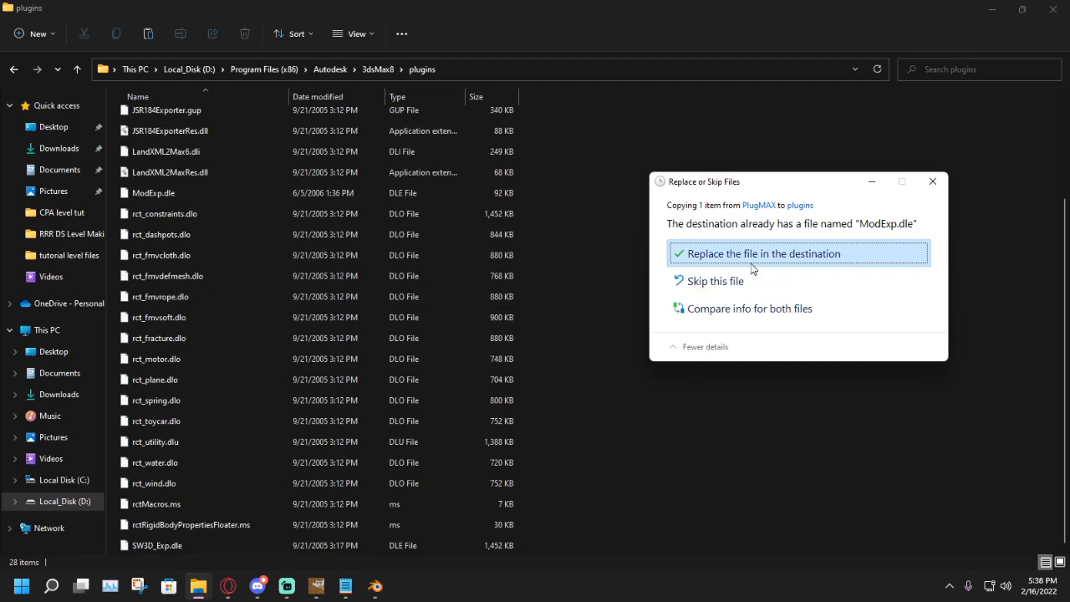
click(756, 254)
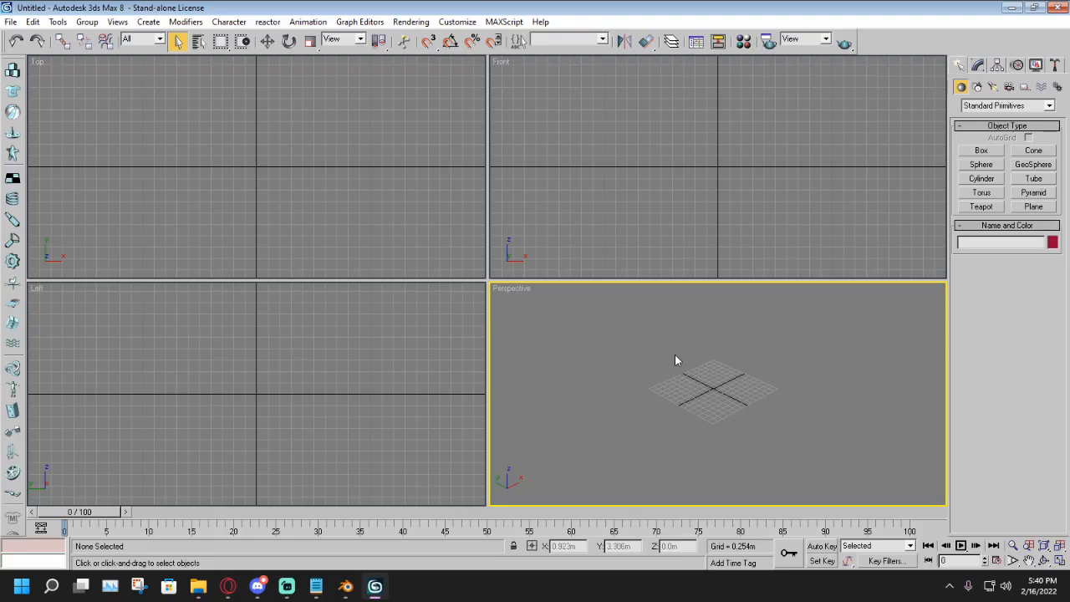
Step: In 3ds Max 8, start importing a file of type WaveFront Object (*.OBJ) and browse to the tutorial level files folder
scroll(675, 356, up, 3)
middle_drag(647, 362, 676, 366)
scroll(676, 366, up, 2)
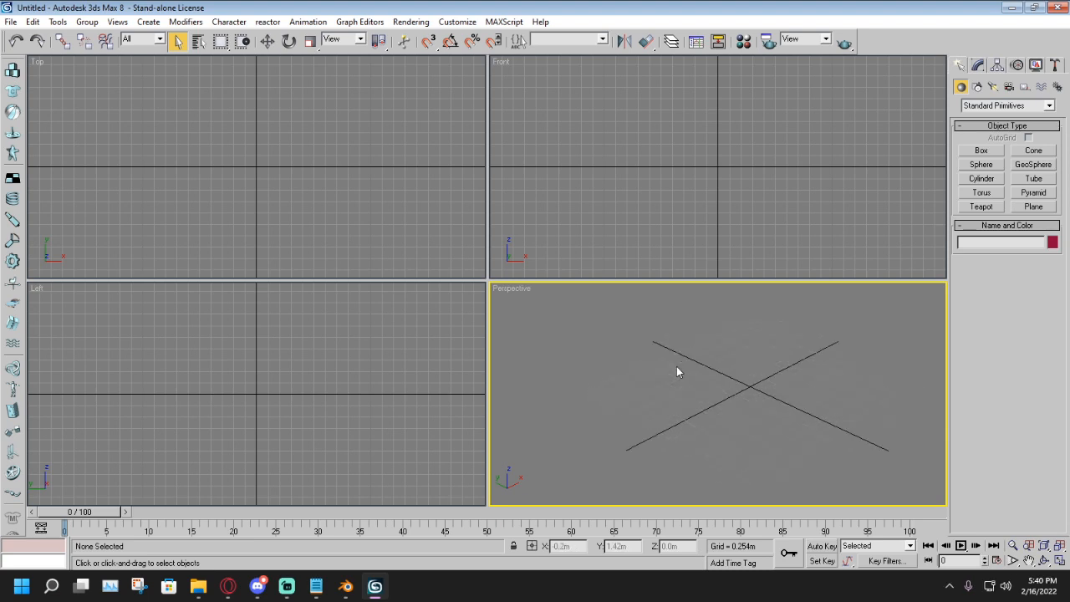
scroll(676, 366, down, 2)
click(11, 23)
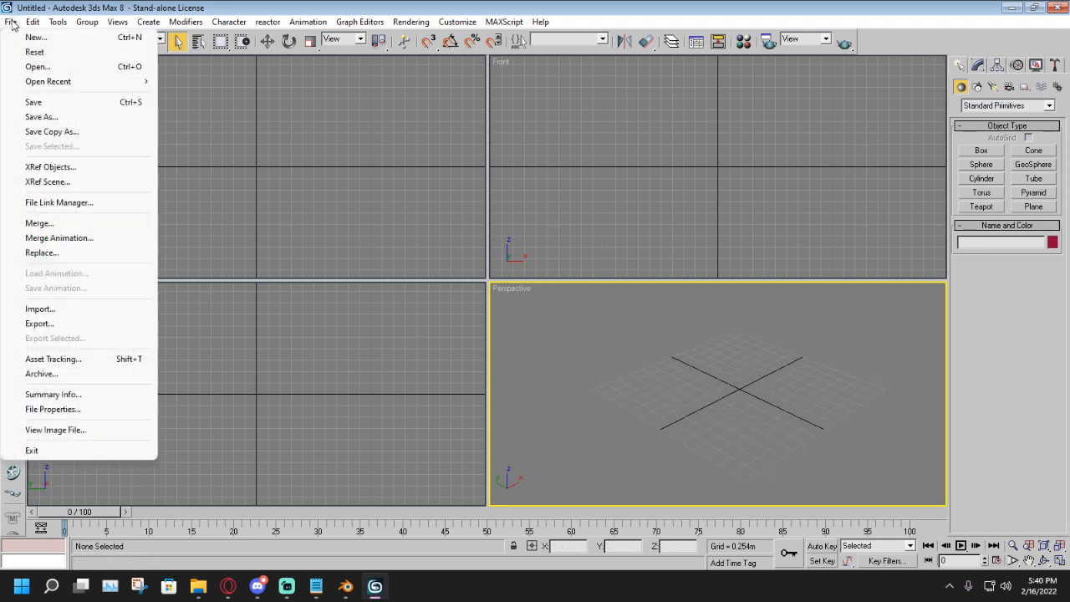
click(84, 311)
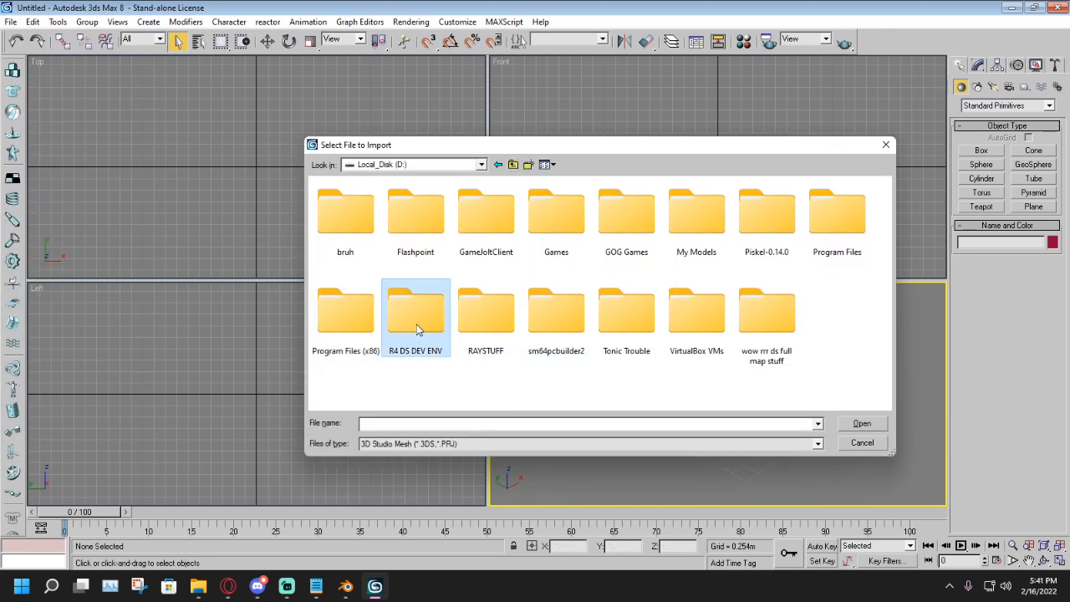
double_click(416, 329)
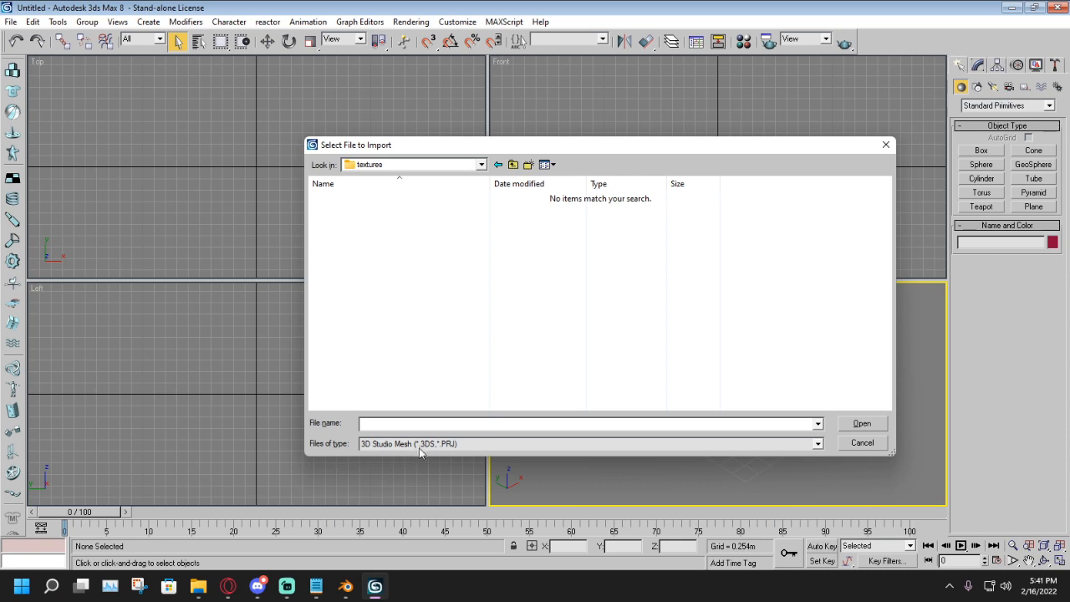
click(419, 444)
click(445, 364)
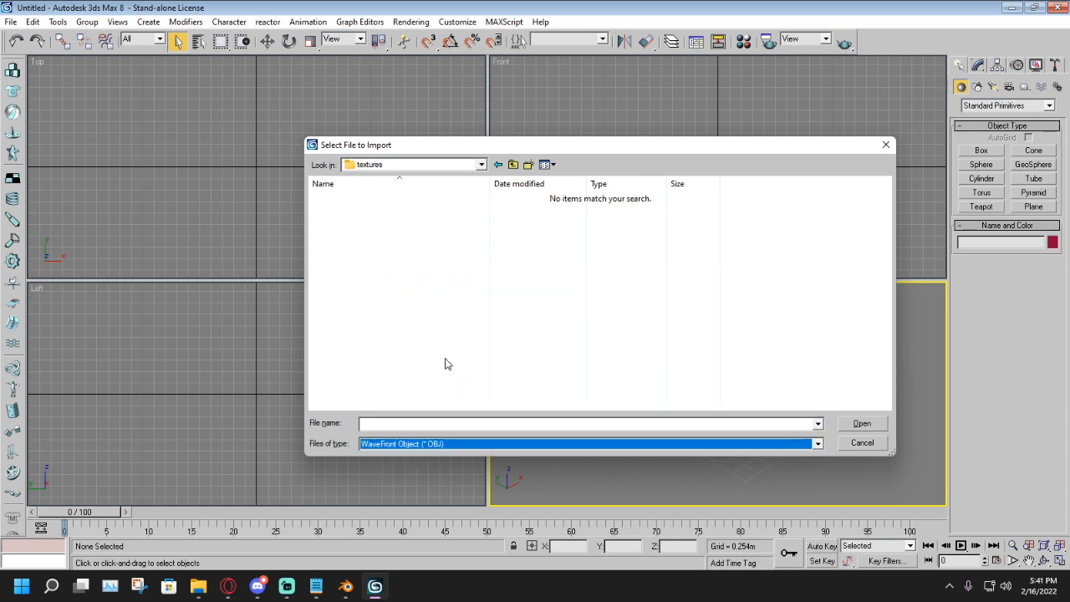
click(513, 165)
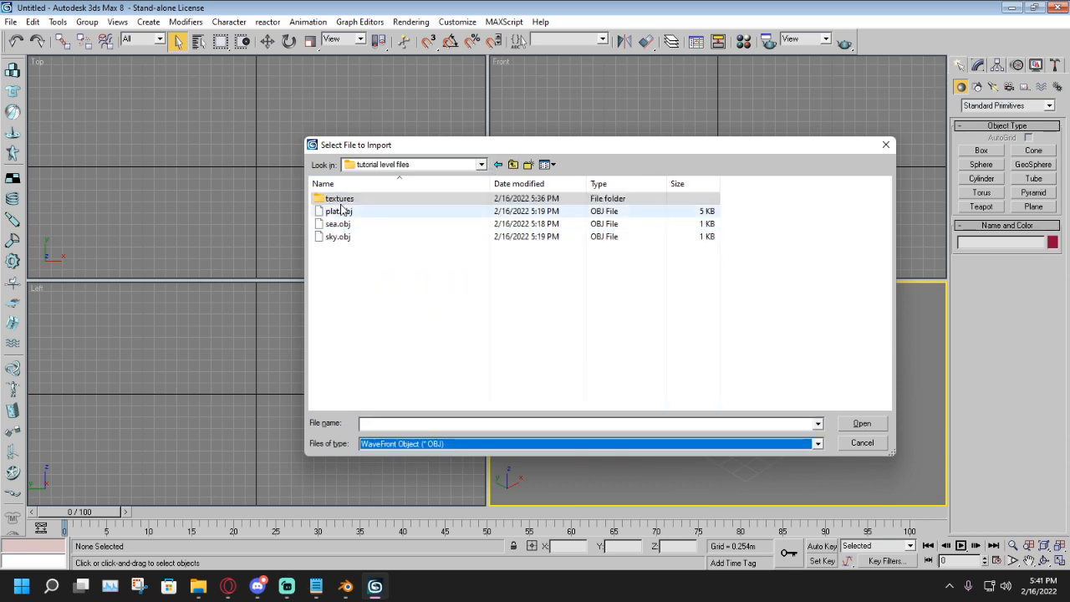
Step: Import plat.obj as a single object with Rotate model, texture coordinates and normals enabled and materials off, then deselect it
click(415, 277)
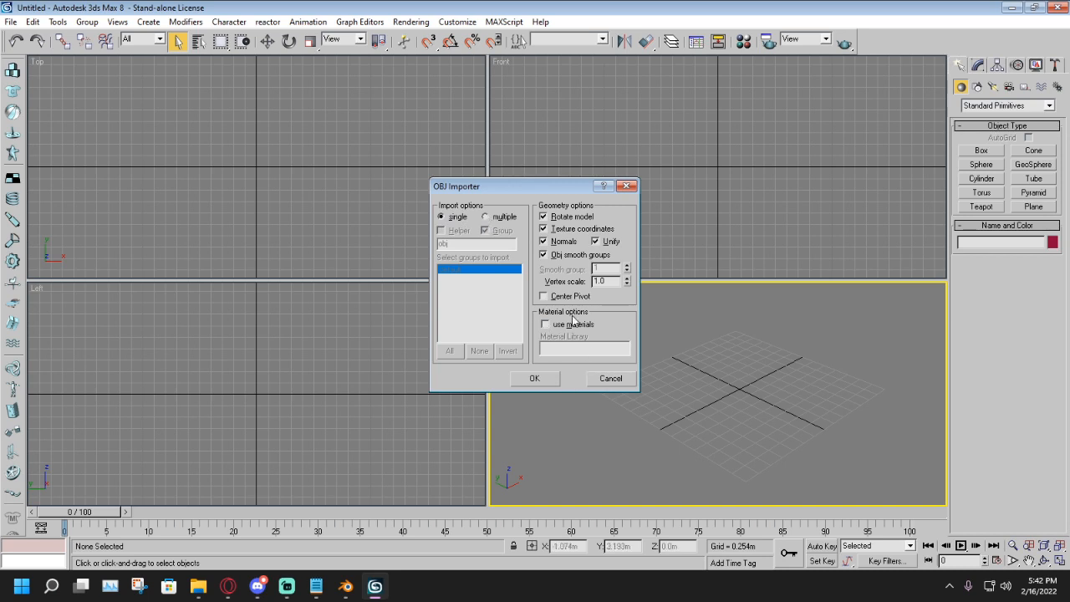
click(534, 379)
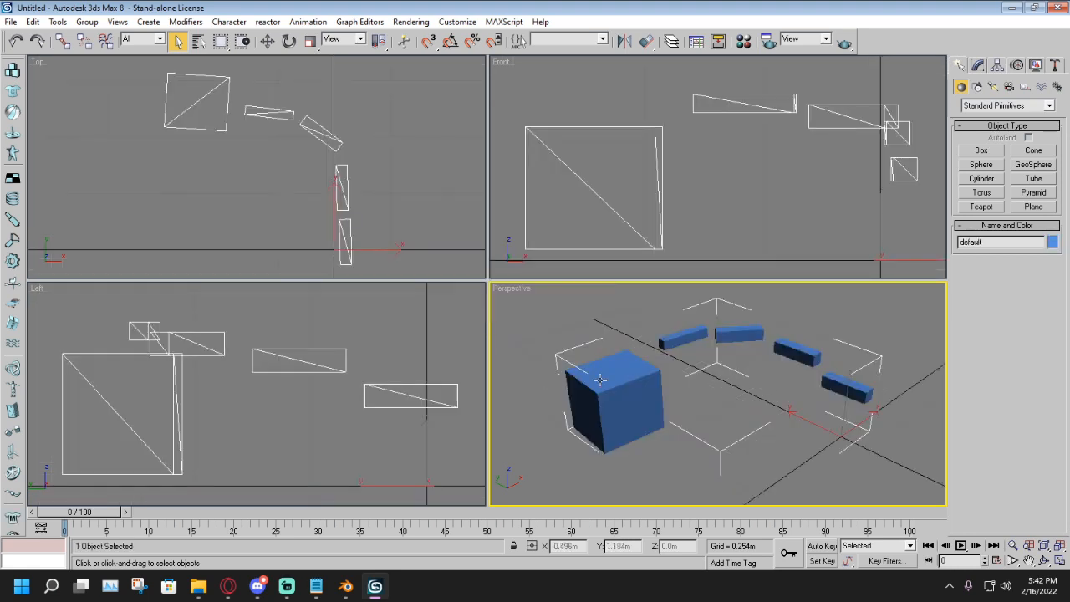
scroll(623, 375, down, 4)
click(631, 229)
scroll(630, 229, down, 3)
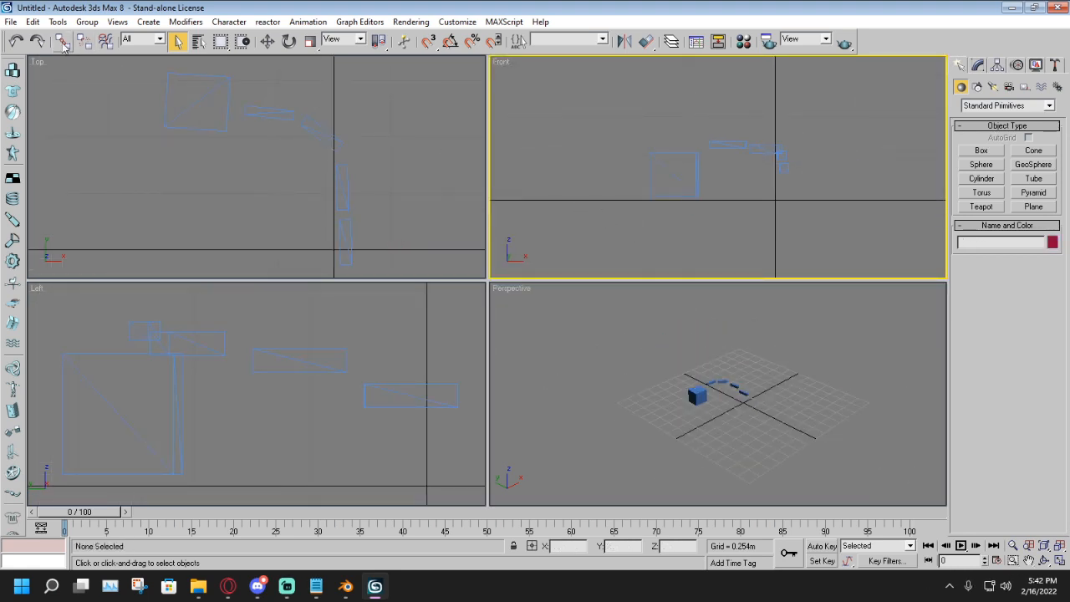
Step: Import sea.obj into the scene, accepting the suggested new name default01
click(11, 21)
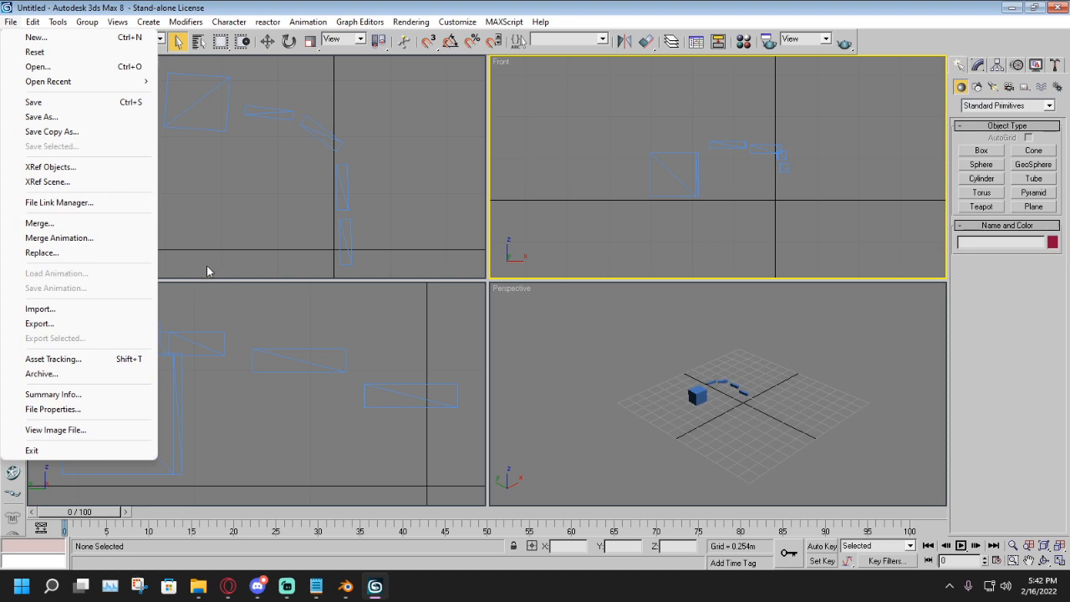
click(73, 309)
double_click(341, 226)
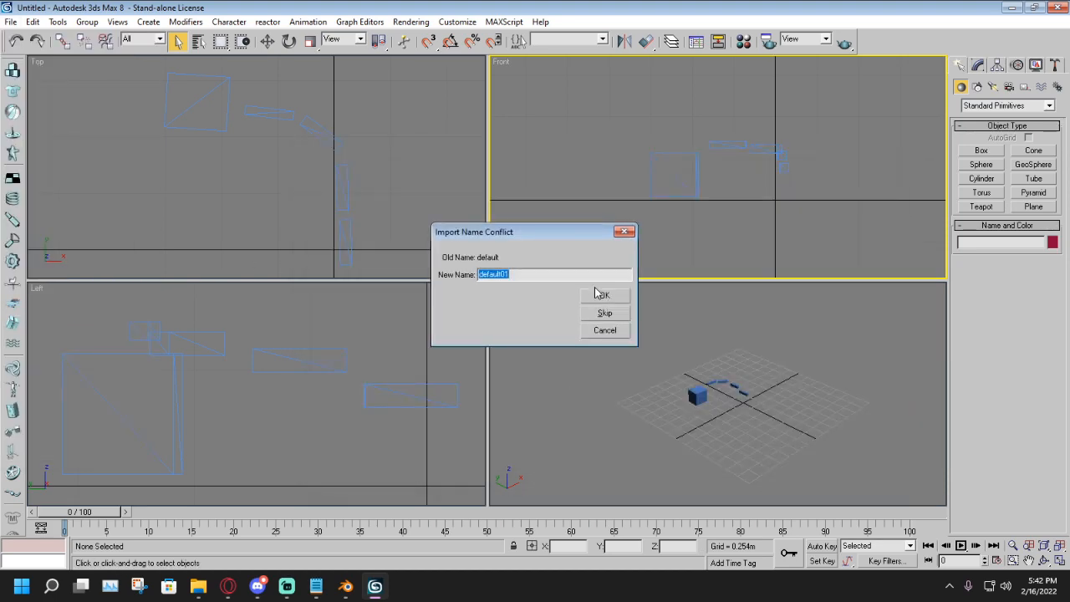
click(607, 295)
Step: Import sky.obj into the scene, accepting the suggested new name for the conflicting object
click(10, 21)
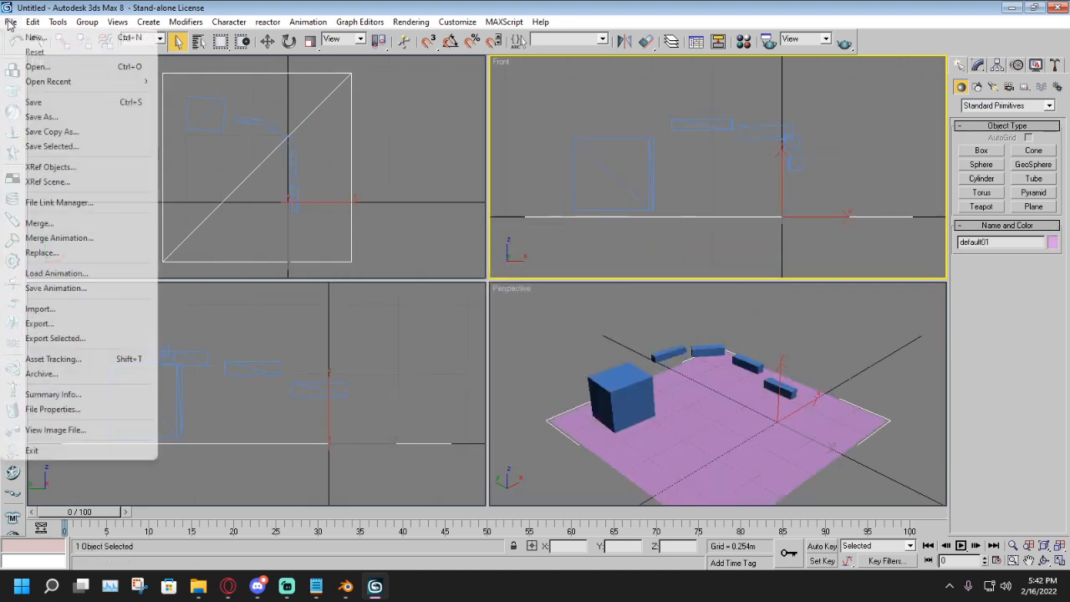
click(41, 308)
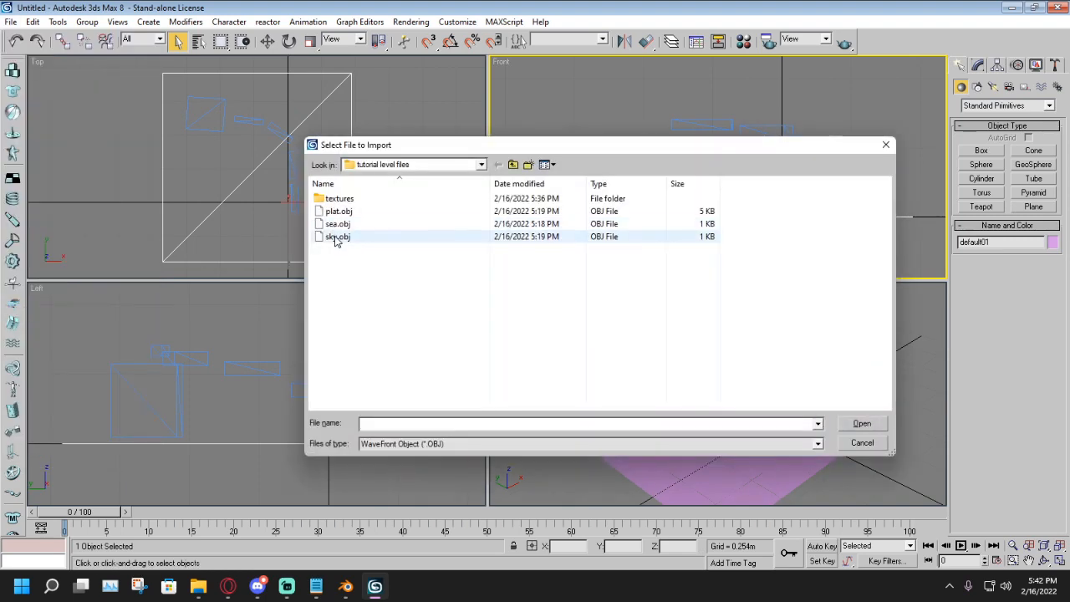
double_click(351, 237)
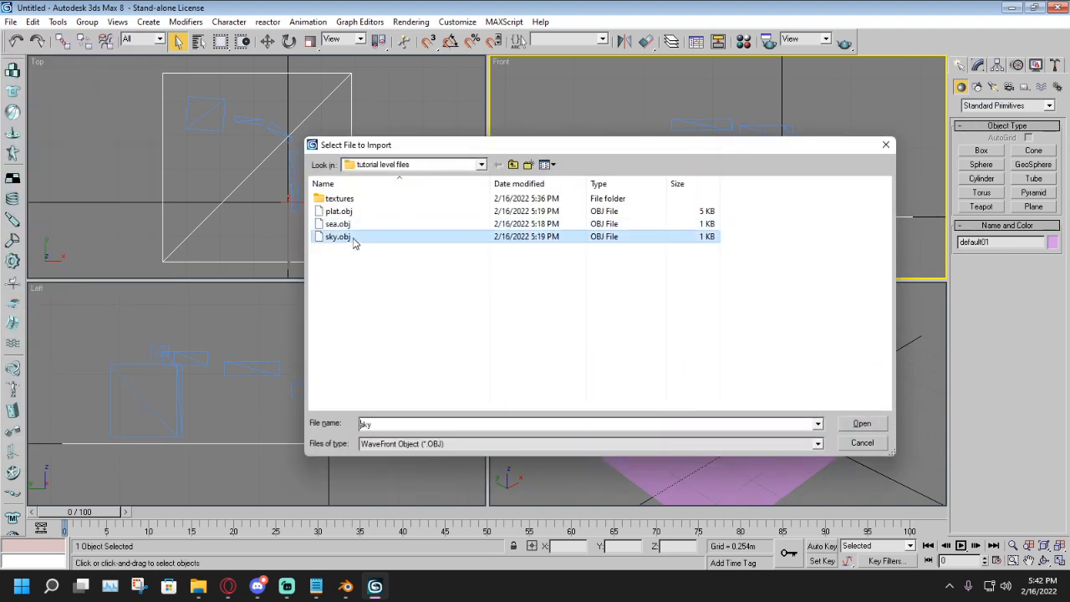
click(531, 380)
click(606, 302)
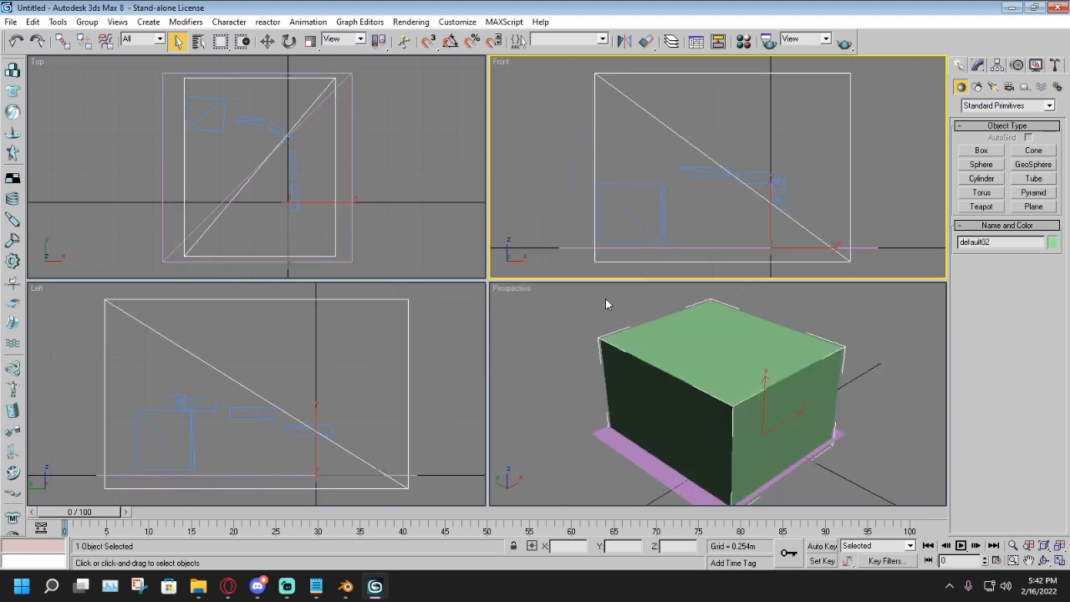
Step: Deselect the sky box and examine the imported level's layout in the Front viewport
click(640, 208)
scroll(640, 209, down, 6)
scroll(668, 213, up, 2)
scroll(680, 201, up, 2)
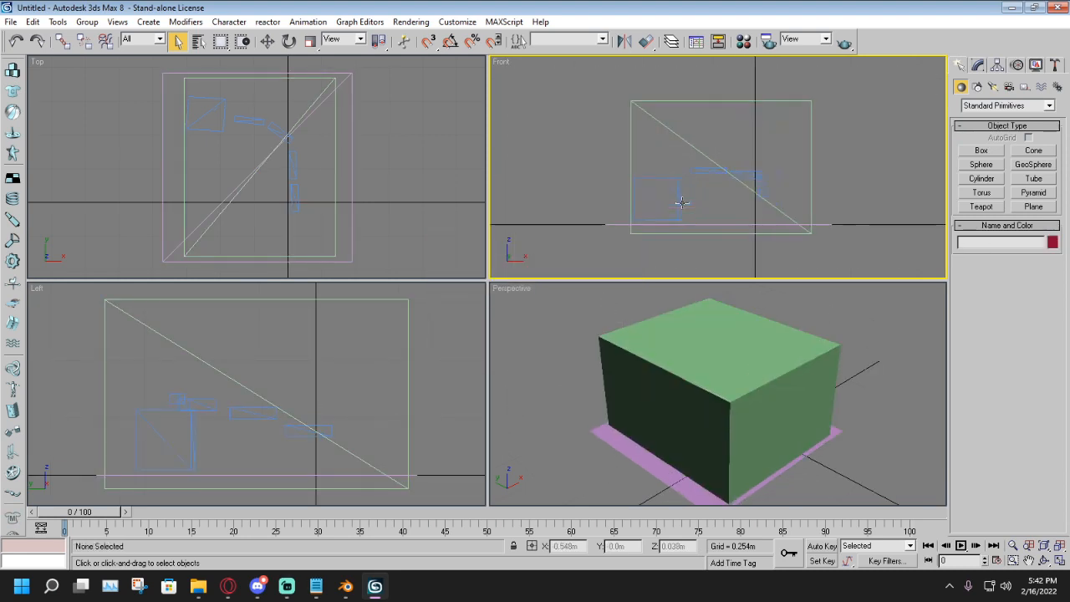
scroll(681, 200, down, 2)
middle_drag(681, 201, 655, 219)
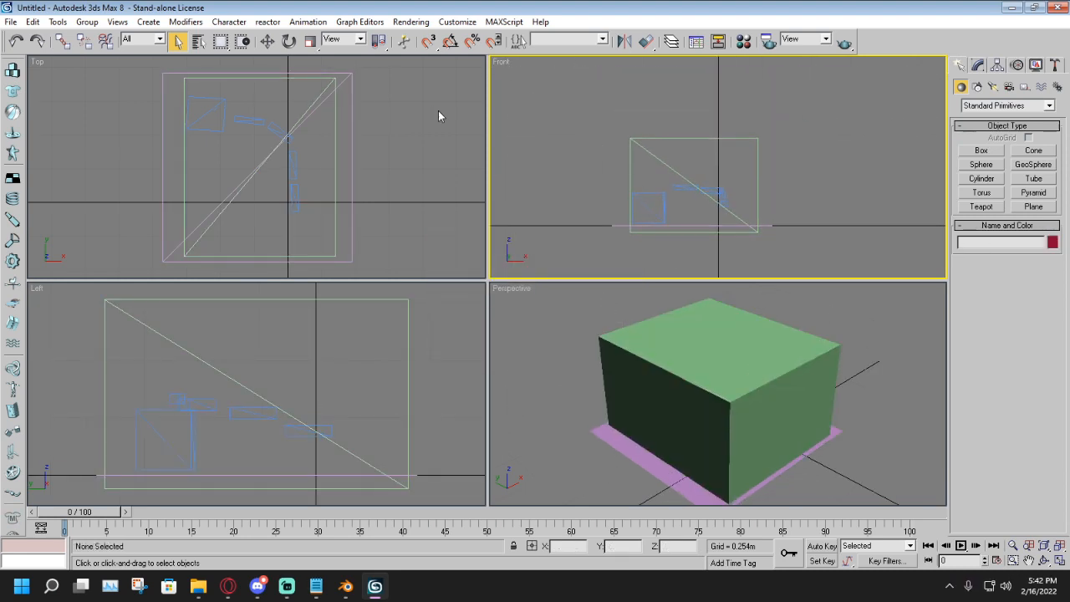
middle_drag(640, 158, 617, 150)
scroll(629, 152, up, 3)
scroll(639, 142, down, 3)
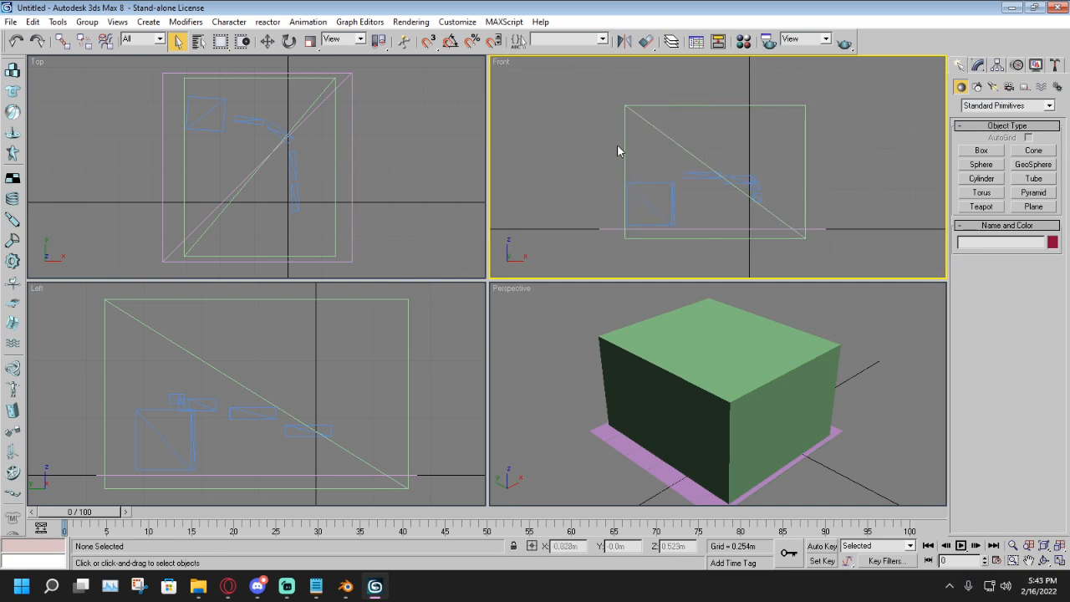
scroll(620, 146, up, 3)
scroll(620, 143, down, 3)
Step: Select all three imported objects and rotate them together about a quarter turn around the vertical axis, clockwise seen from above
key(ctrl+a)
scroll(576, 150, up, 1)
mouse_move(616, 176)
middle_down()
mouse_move(656, 155)
mouse_move(619, 176)
mouse_move(621, 165)
middle_up()
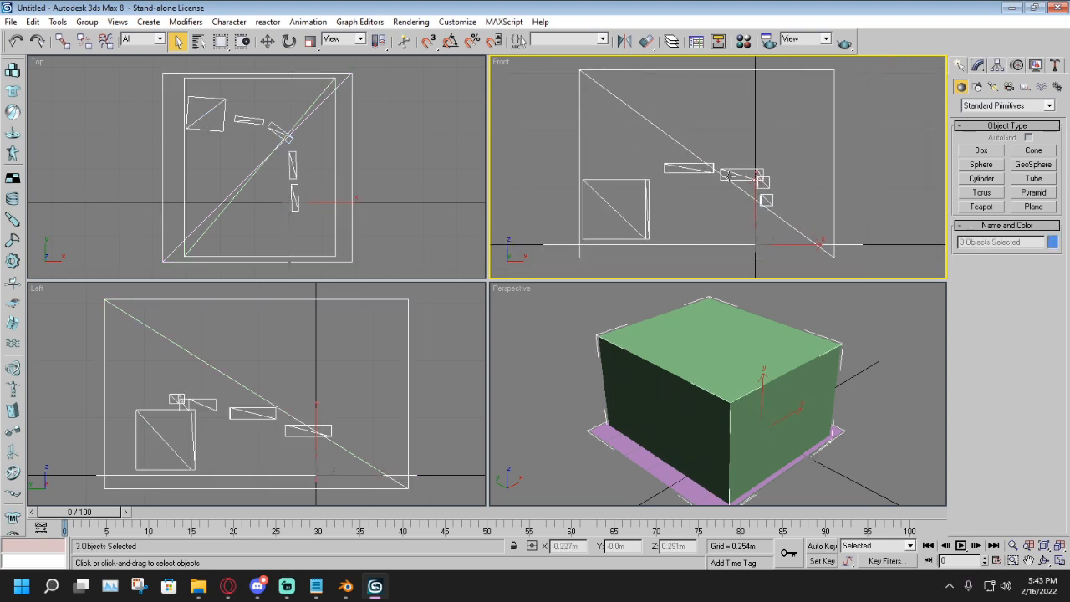
click(289, 43)
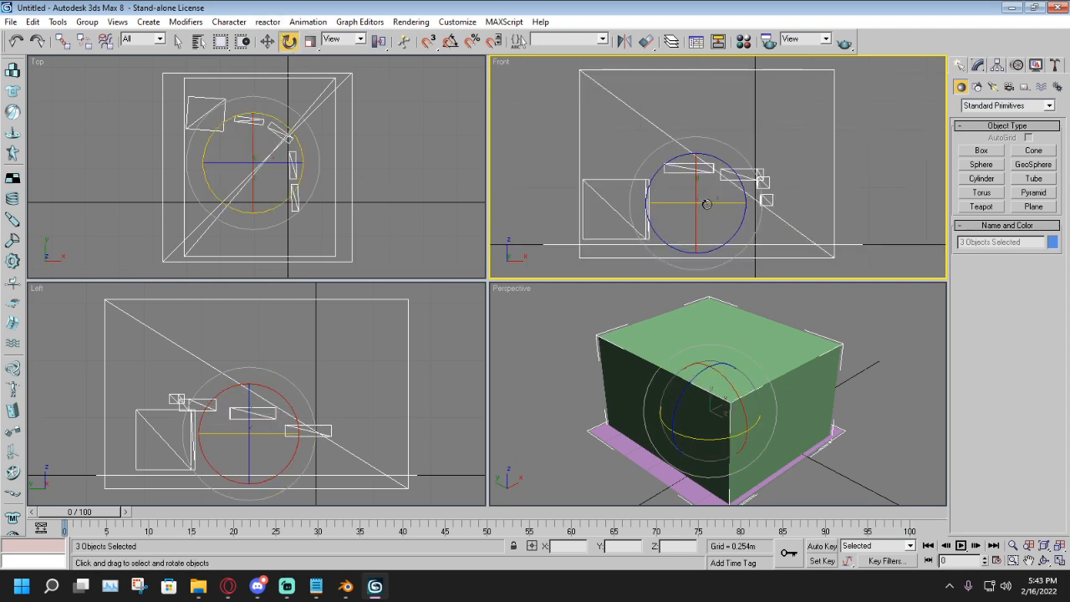
drag(712, 201, 593, 206)
scroll(617, 203, down, 4)
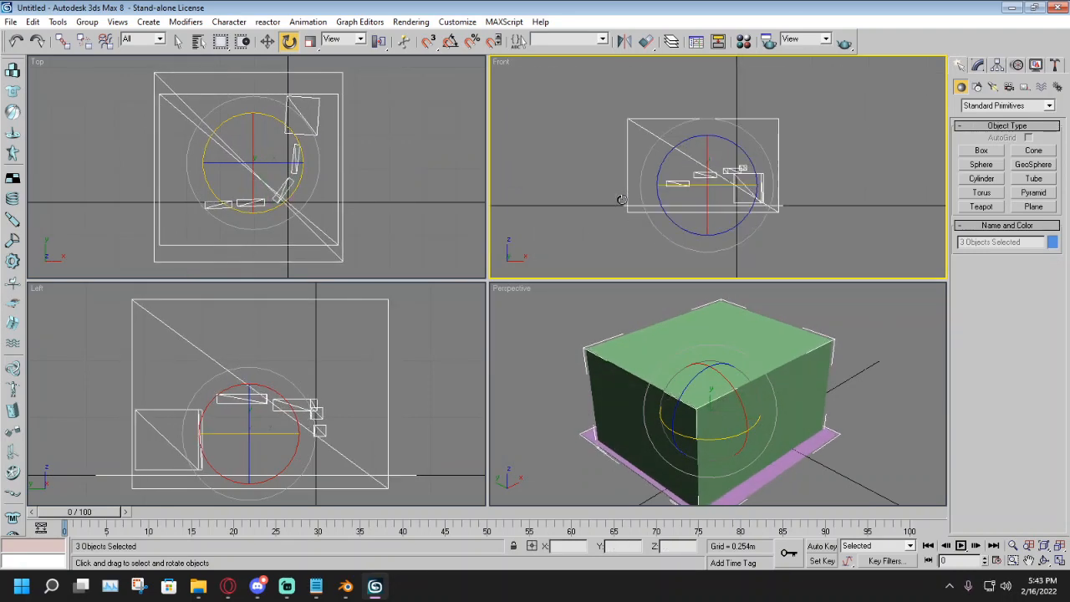
Step: Move all three objects together in the Top viewport so the first small platform sits at the world origin
middle_drag(361, 161, 326, 168)
scroll(289, 173, down, 2)
scroll(354, 201, up, 2)
scroll(322, 170, up, 4)
middle_drag(251, 169, 239, 178)
key(z)
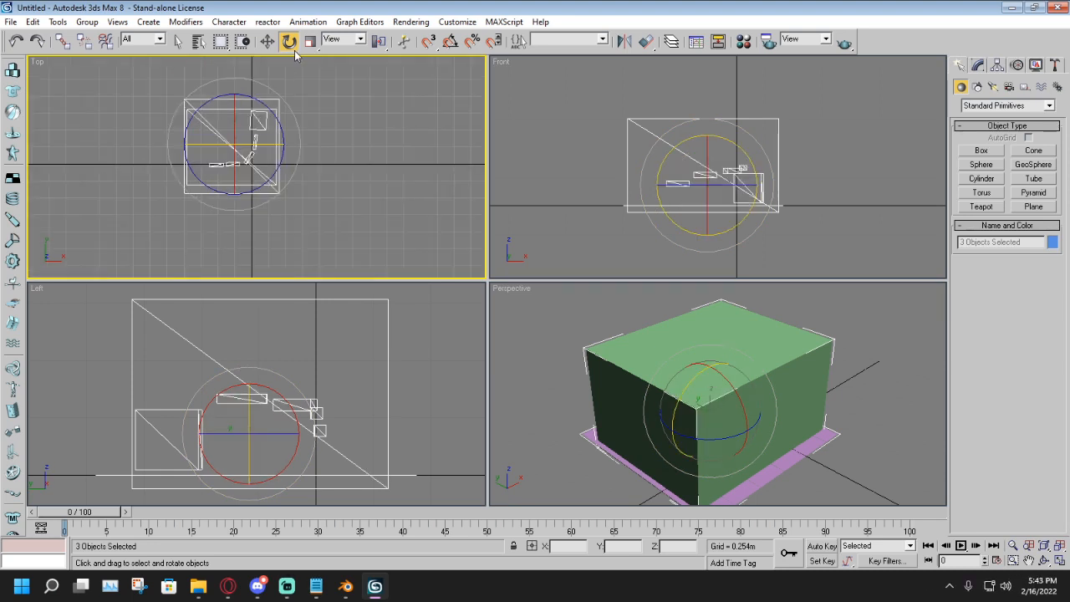
click(268, 41)
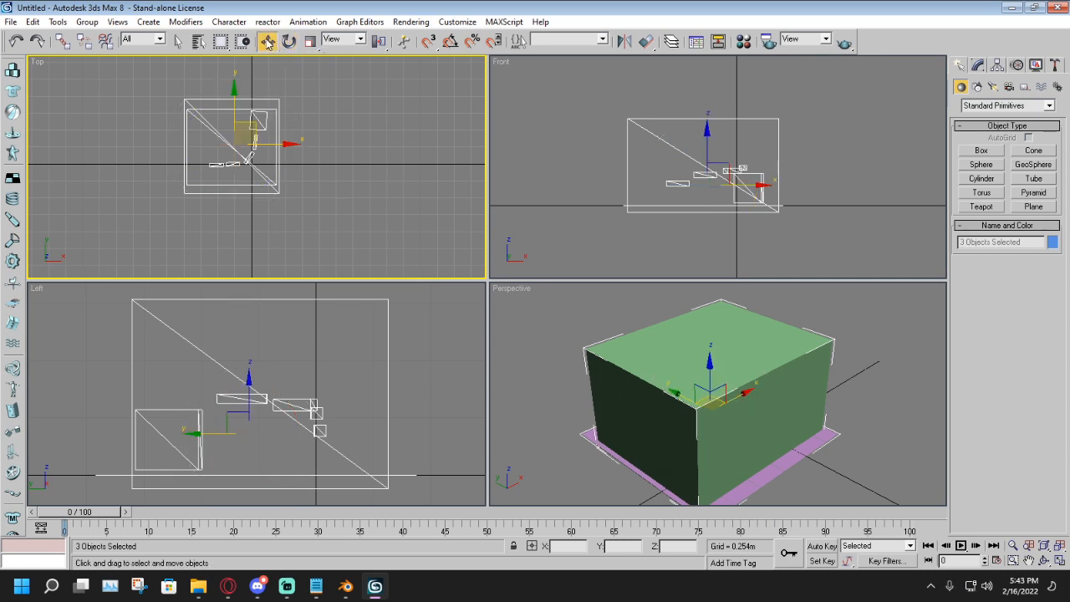
scroll(258, 167, up, 4)
drag(265, 120, 341, 120)
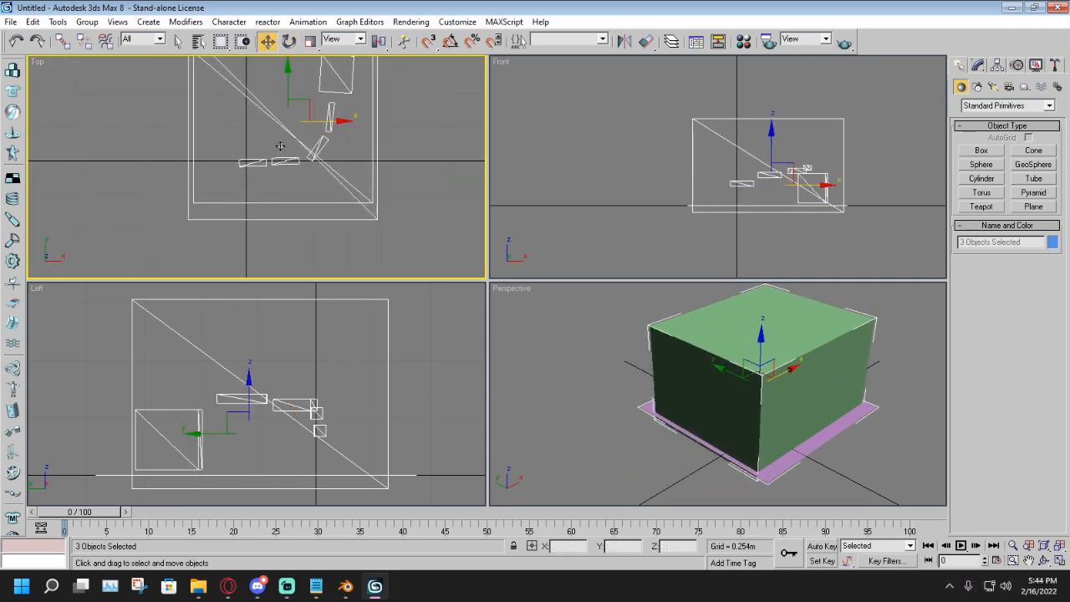
middle_drag(267, 103, 281, 146)
scroll(282, 146, up, 2)
drag(321, 110, 321, 107)
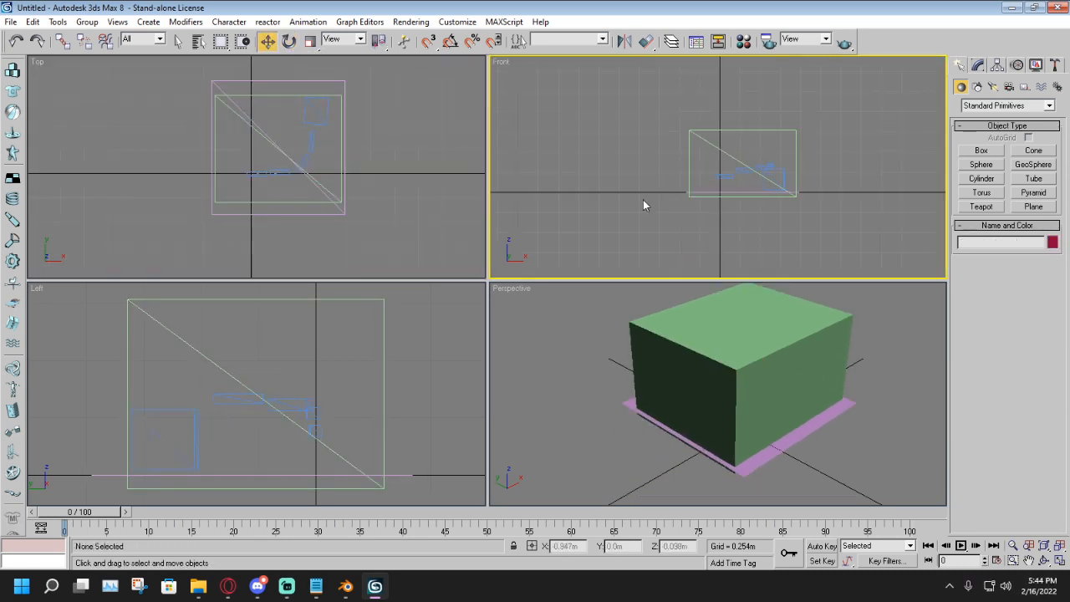
Step: Open the Material Editor and make the first sample slot a new Multi/Sub-Object material
middle_drag(643, 201, 630, 212)
scroll(629, 212, up, 2)
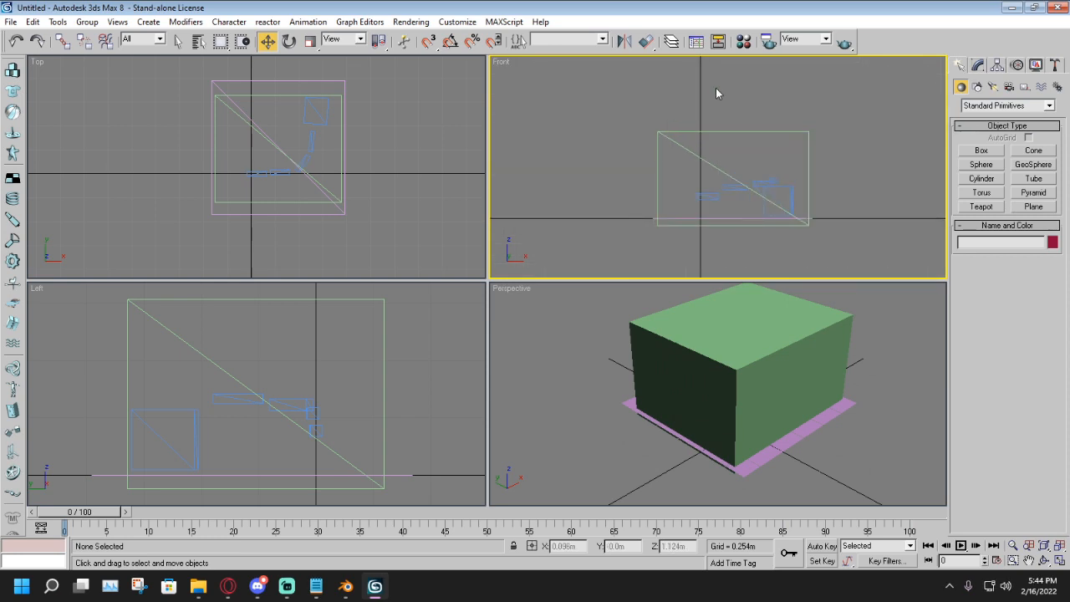
click(738, 48)
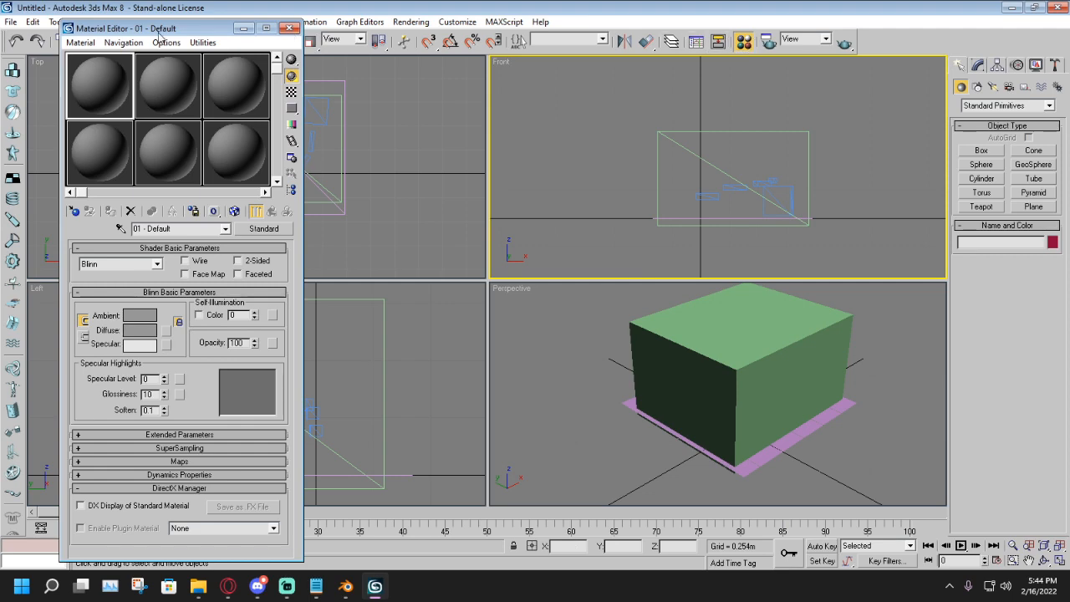
drag(157, 32, 392, 25)
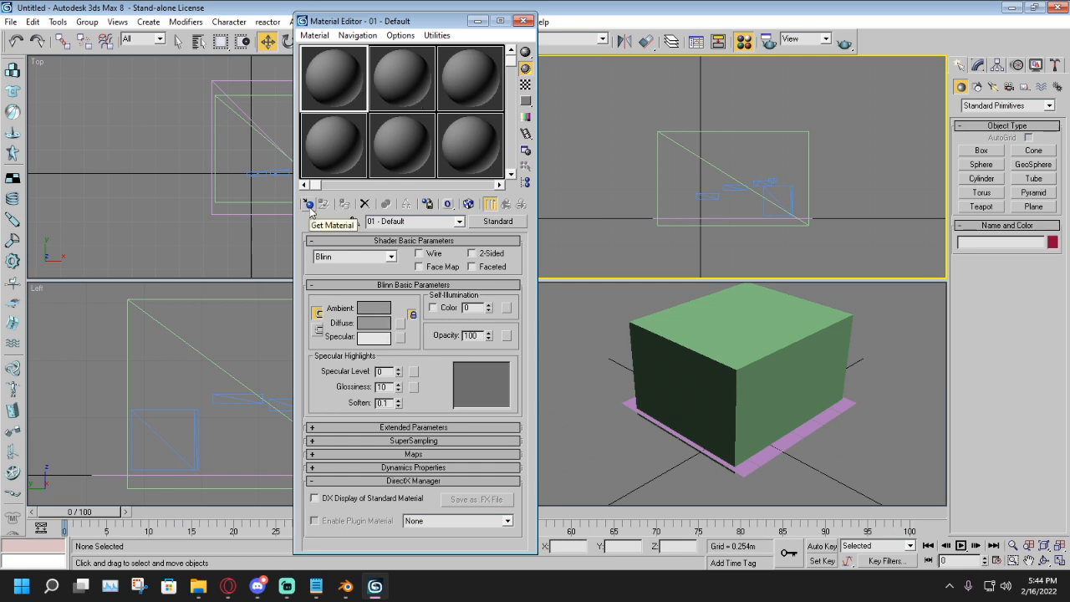
click(308, 205)
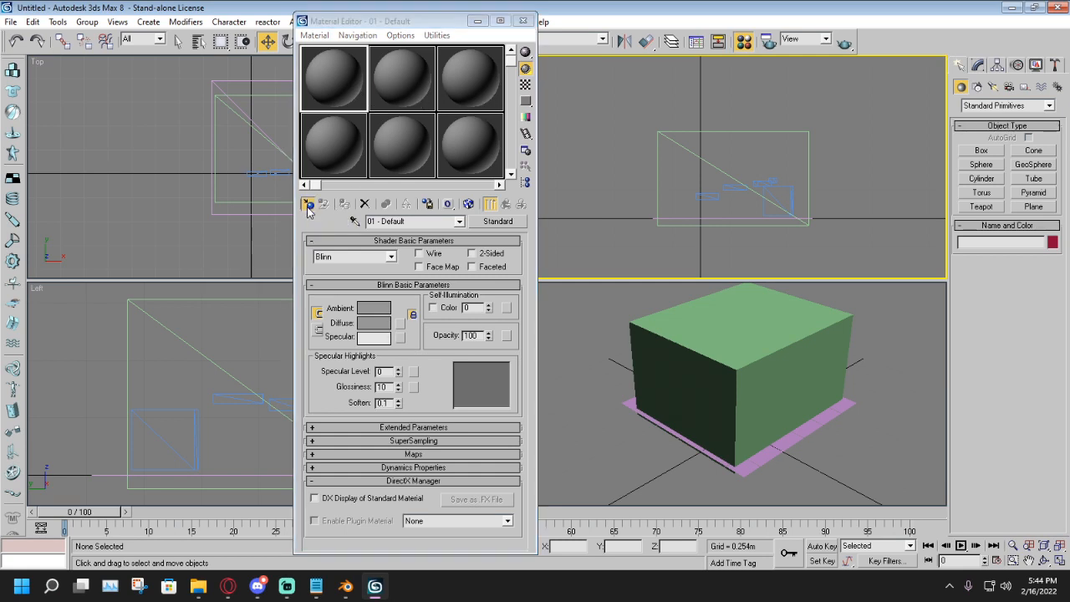
drag(351, 61, 690, 32)
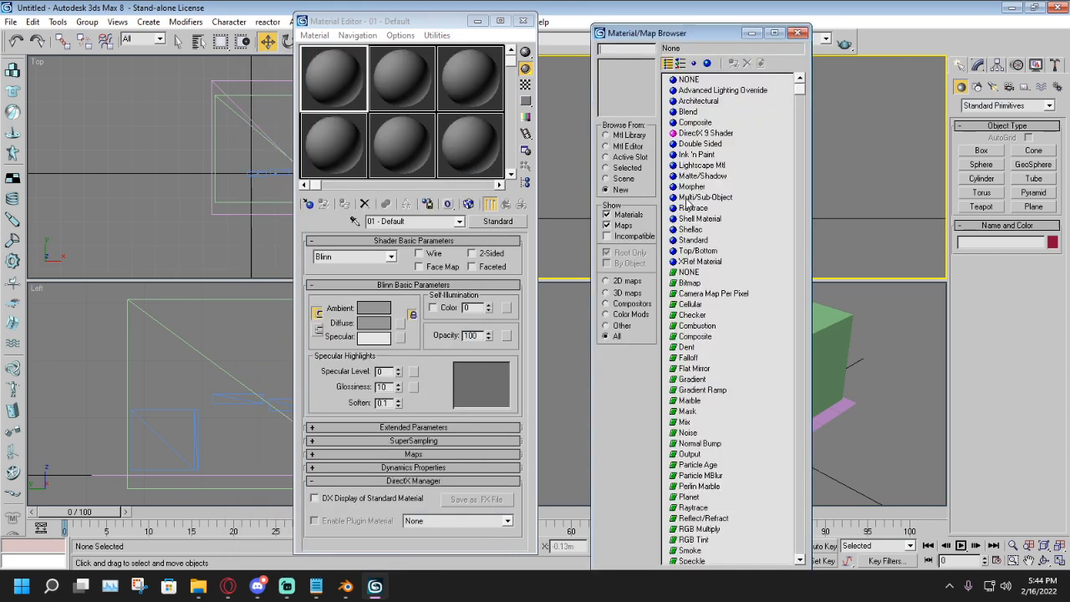
click(716, 199)
double_click(716, 199)
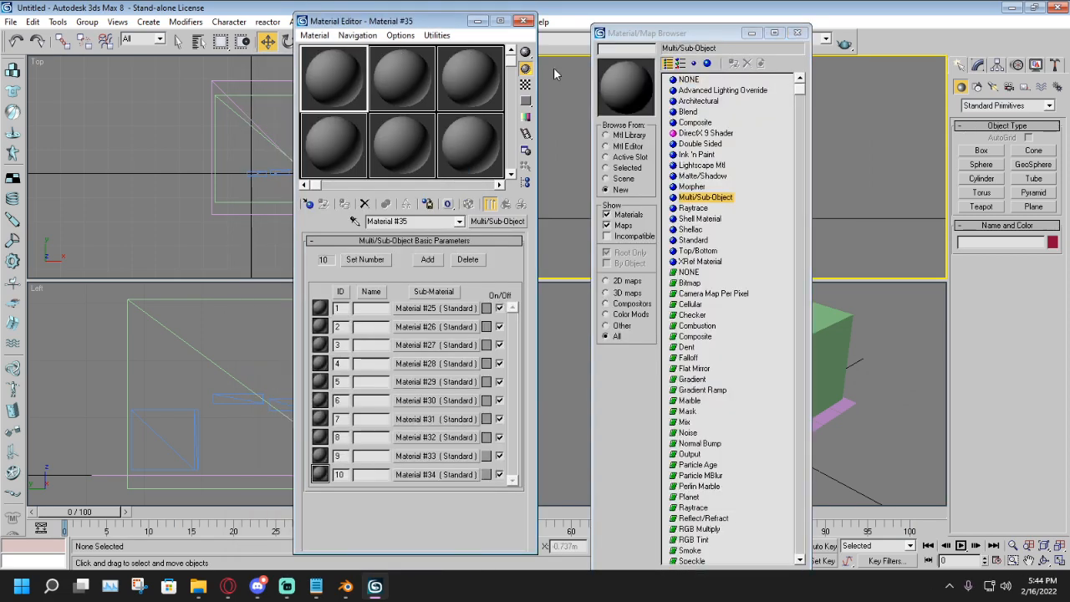
Step: Make the second and third sample slots Multi/Sub-Object materials as well
click(411, 89)
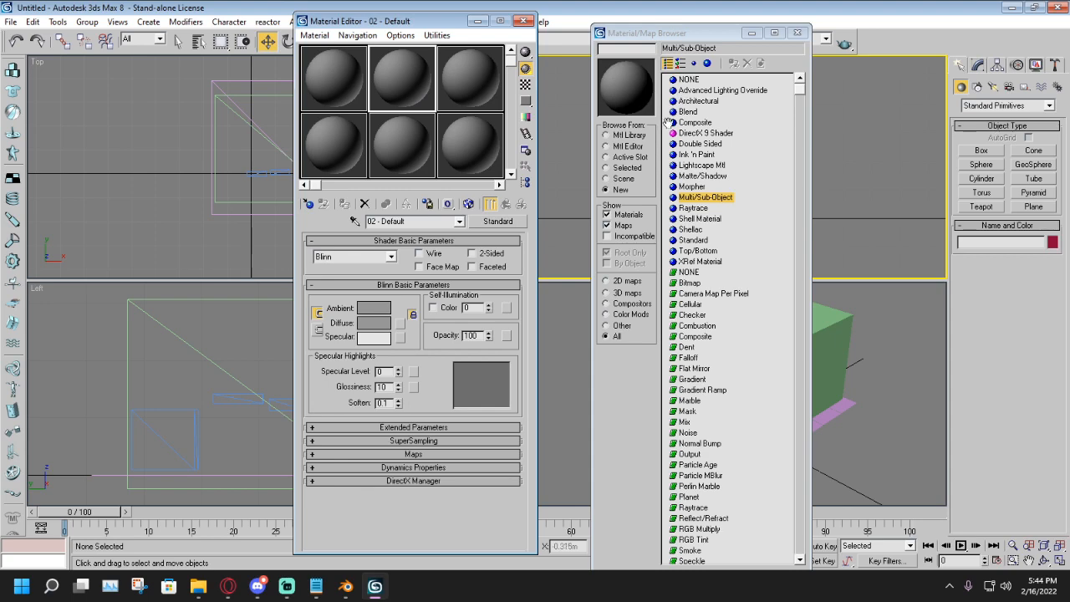
double_click(715, 201)
click(491, 87)
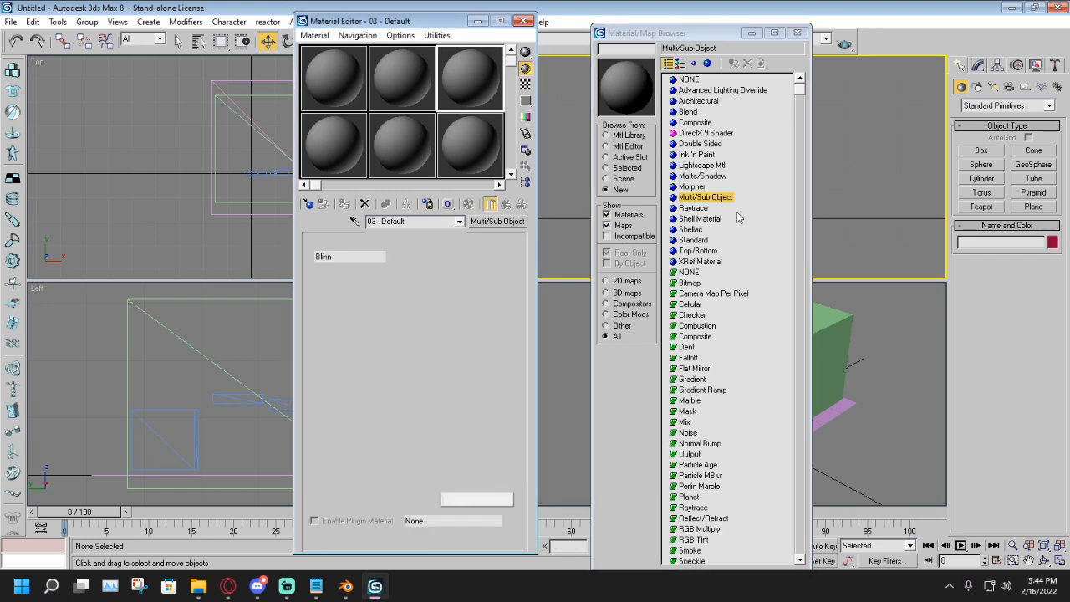
double_click(733, 201)
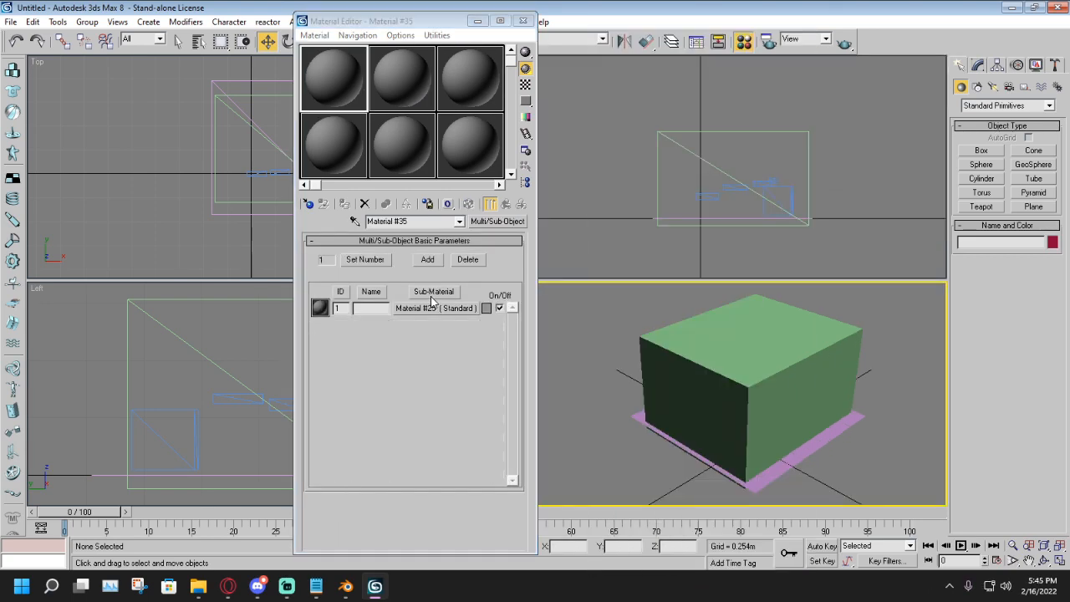
Step: Delete sub-materials from the second sample slot's Multi/Sub-Object material until only ID 1 remains
click(418, 102)
click(468, 264)
click(467, 263)
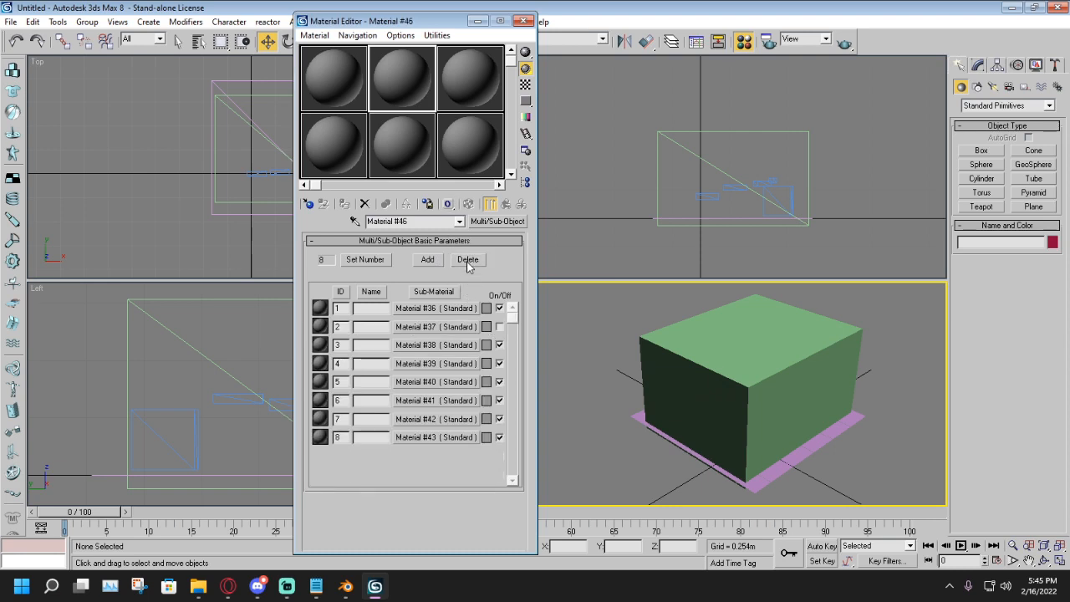
click(467, 263)
click(467, 263)
click(467, 263)
click(467, 259)
click(467, 260)
click(467, 259)
click(467, 259)
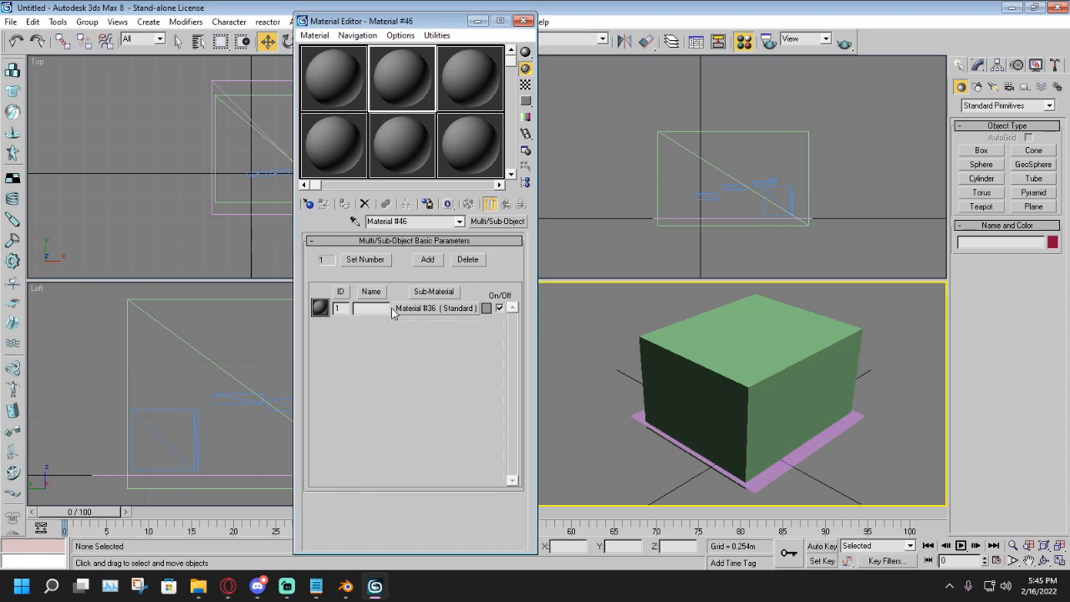
Step: Reduce the third sample slot's Multi/Sub-Object material to a single sub-material by deleting the others
click(453, 90)
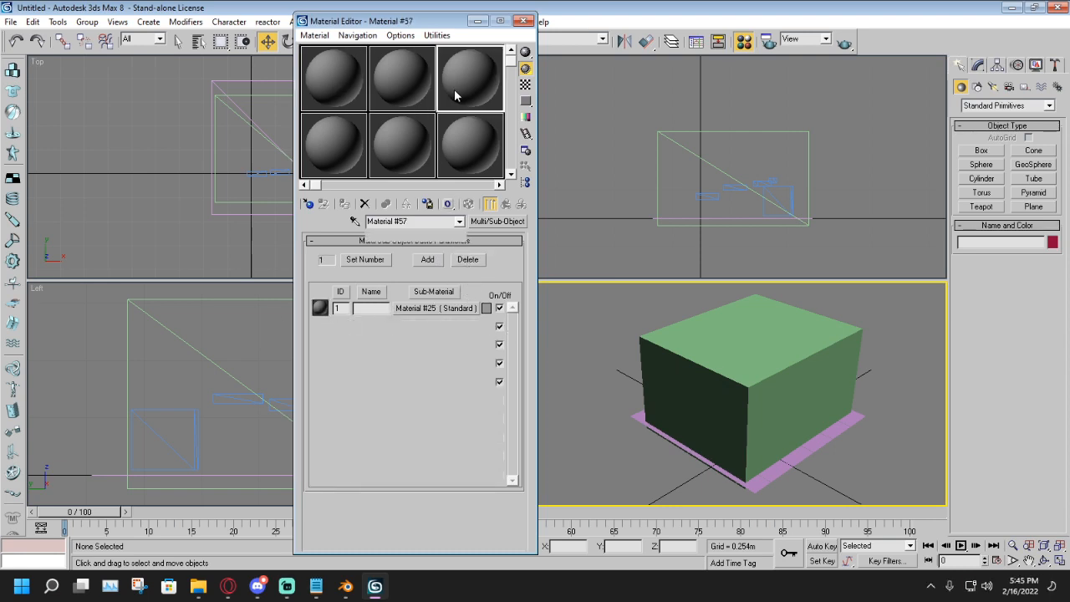
click(467, 260)
click(467, 260)
click(467, 260)
click(467, 260)
click(467, 260)
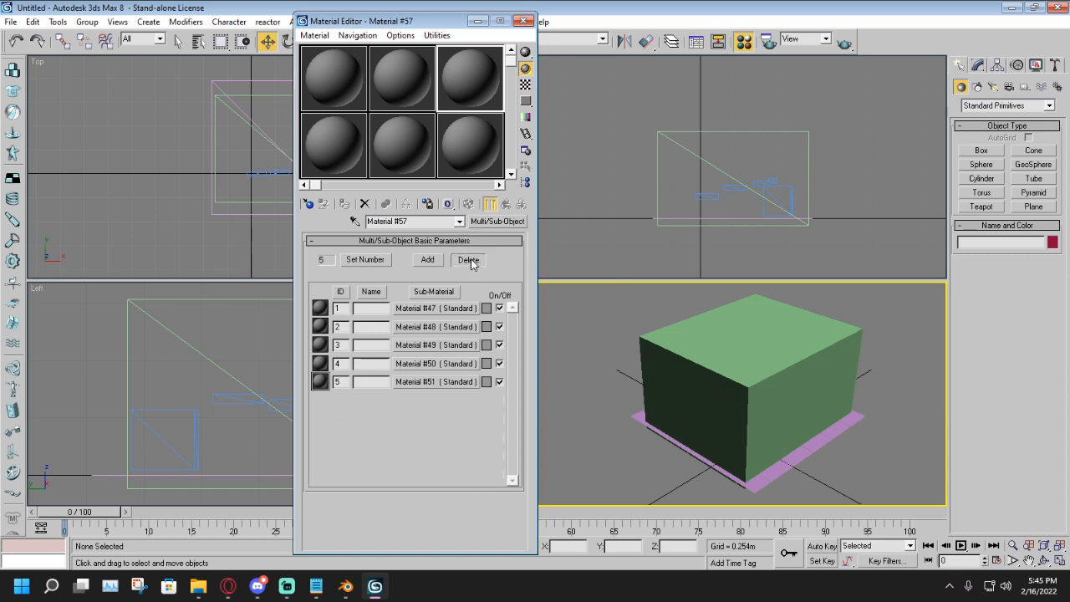
click(467, 260)
click(467, 260)
click(467, 259)
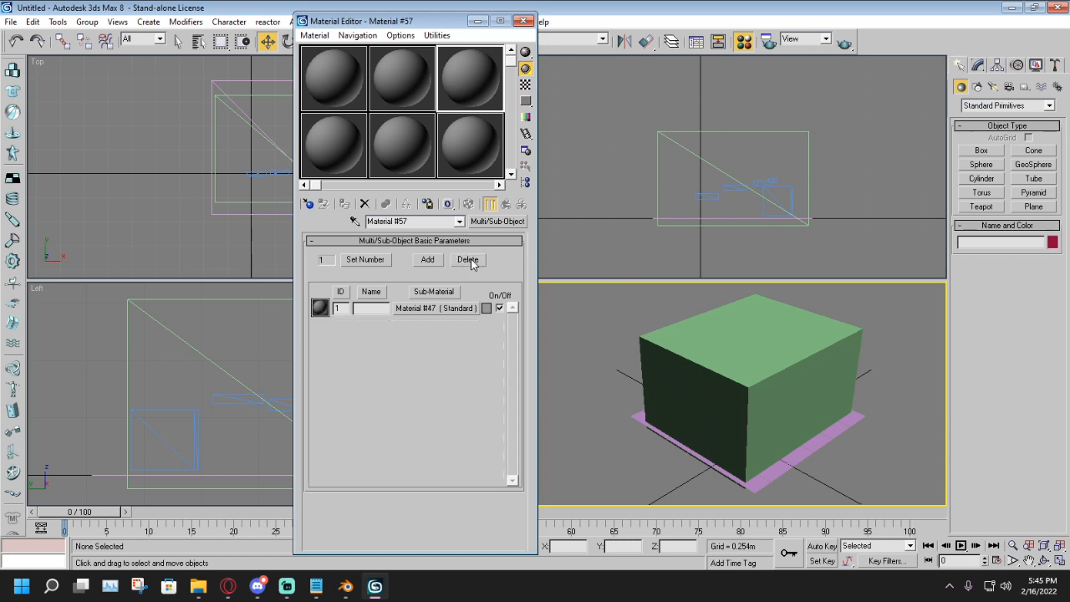
Step: Open the first sample slot's only sub-material and choose a Bitmap map for its diffuse color
click(358, 78)
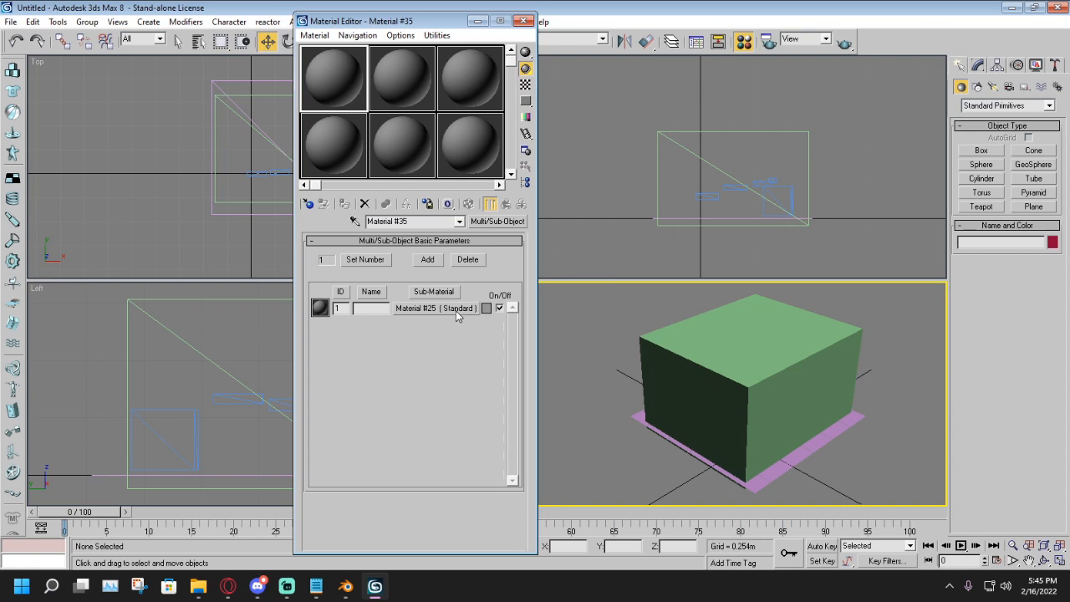
click(456, 310)
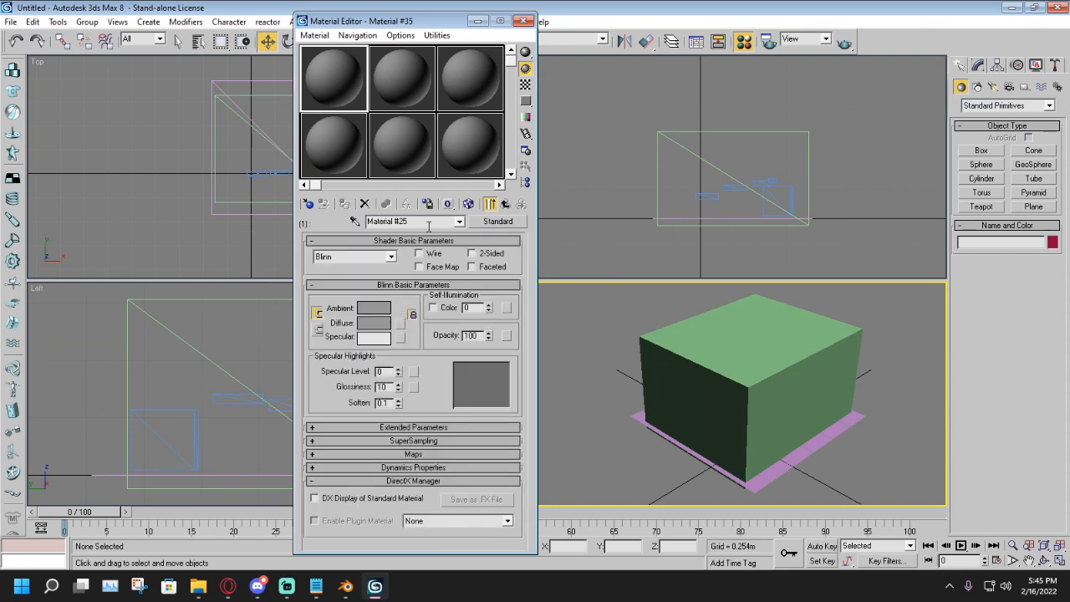
click(401, 325)
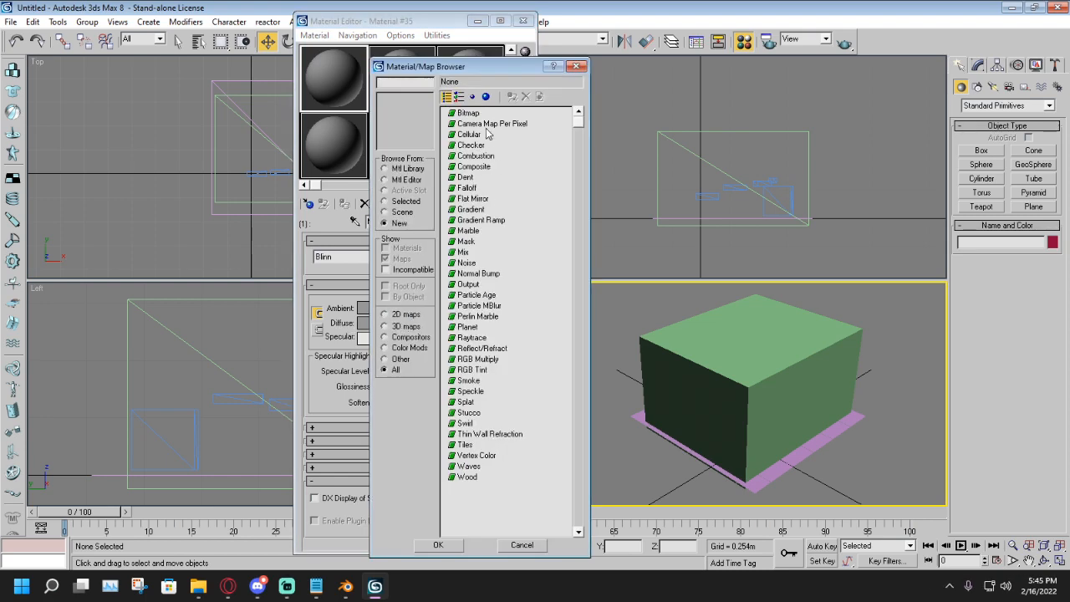
double_click(465, 114)
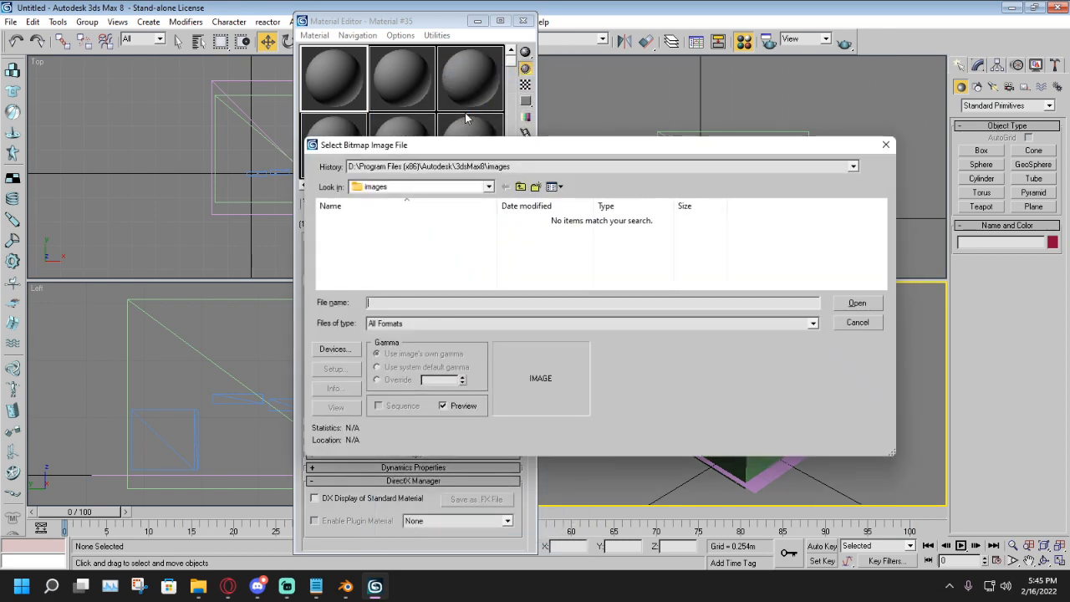
Step: Browse for the bitmap image to the CPA Editor's Editor\GAMEDN64\World\graphics\Textures folder on drive D
click(519, 186)
click(520, 187)
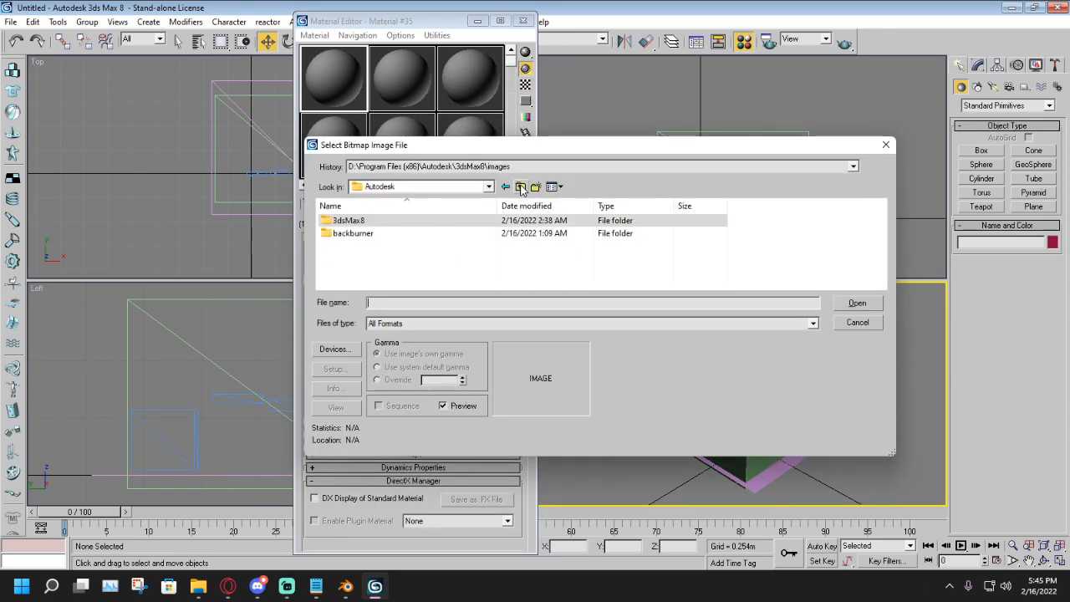
click(520, 186)
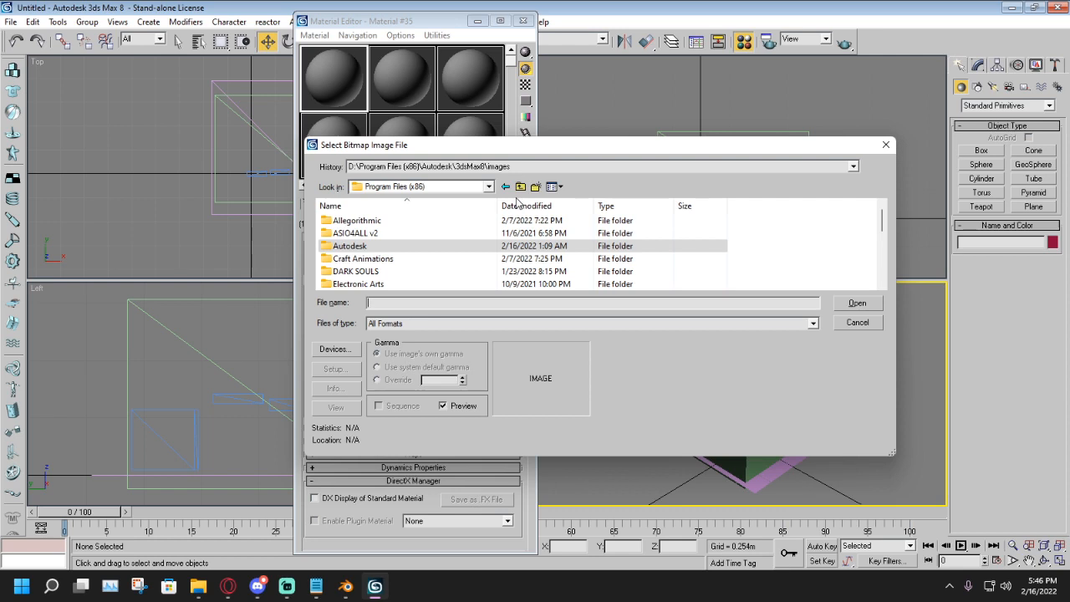
click(519, 186)
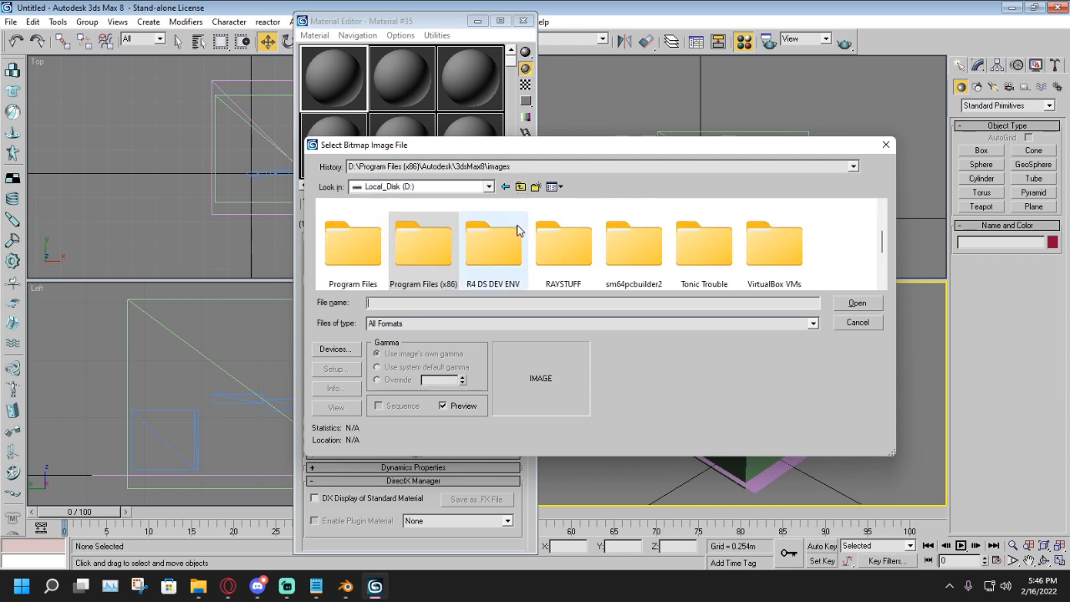
double_click(513, 238)
double_click(359, 221)
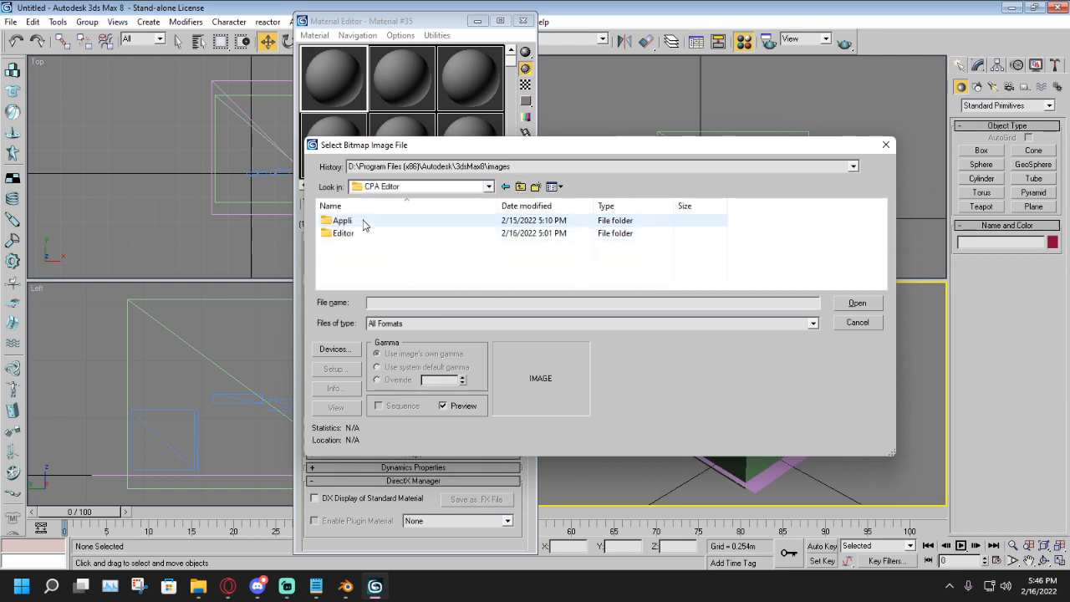
double_click(362, 235)
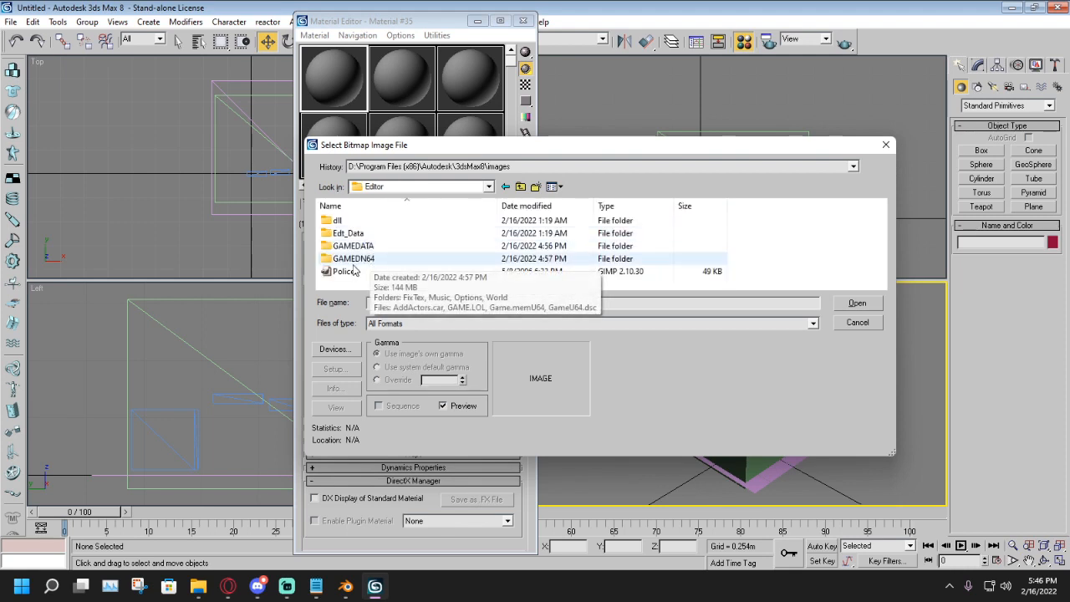
double_click(352, 261)
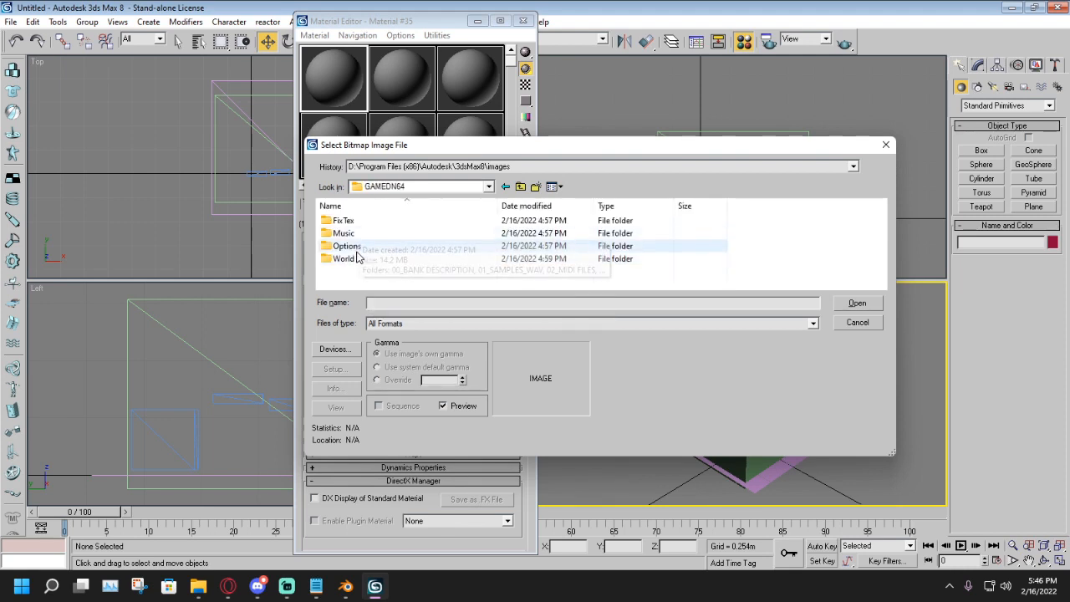
double_click(356, 260)
double_click(359, 221)
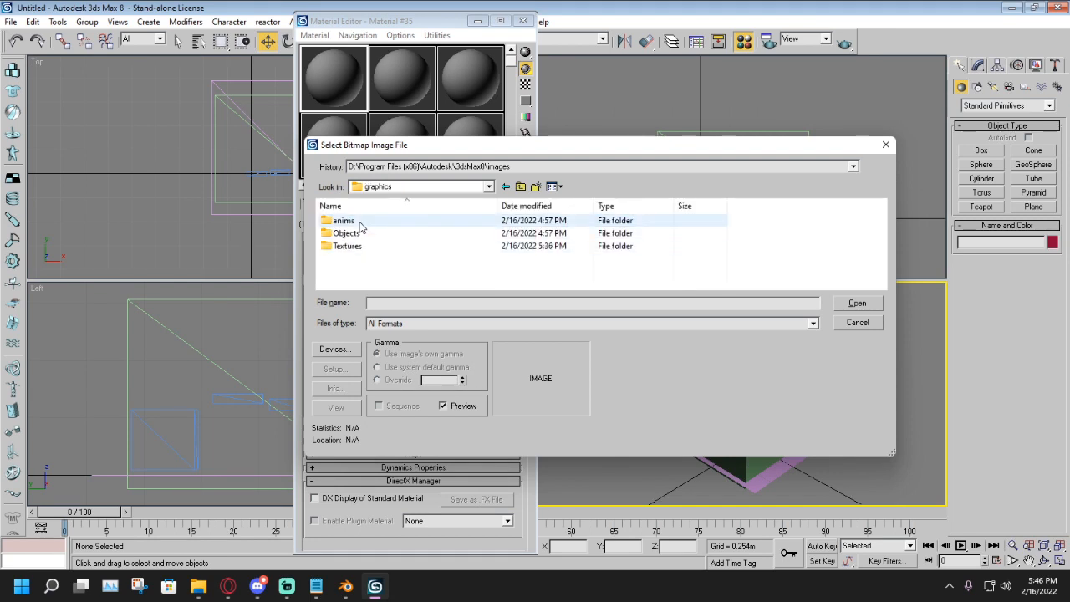
double_click(362, 247)
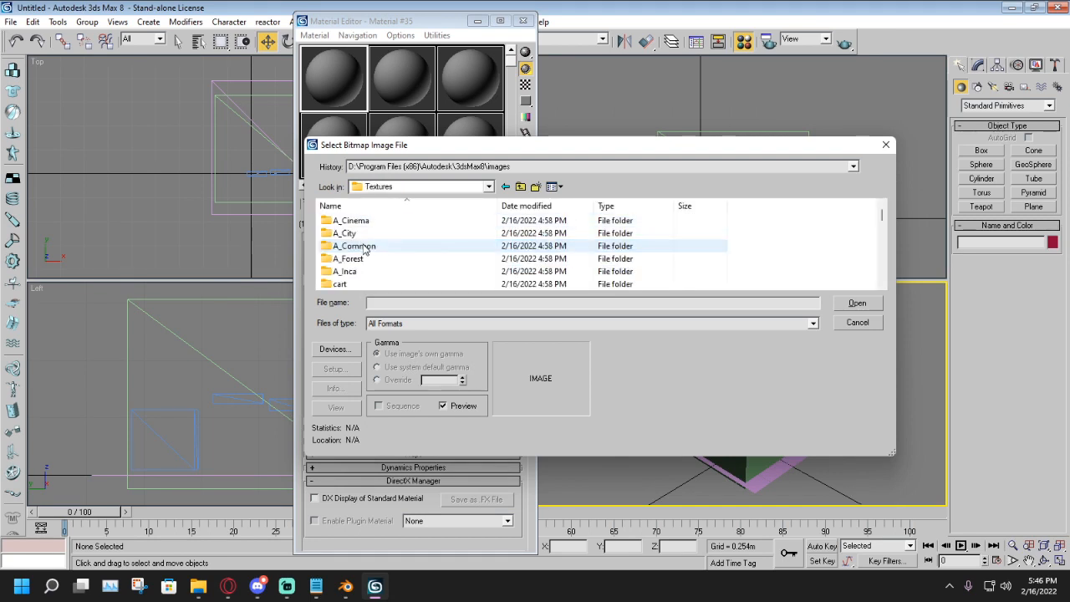
Step: Load wood.tga from the tutorial texture folder as the sub-material's diffuse bitmap
scroll(397, 251, down, 7)
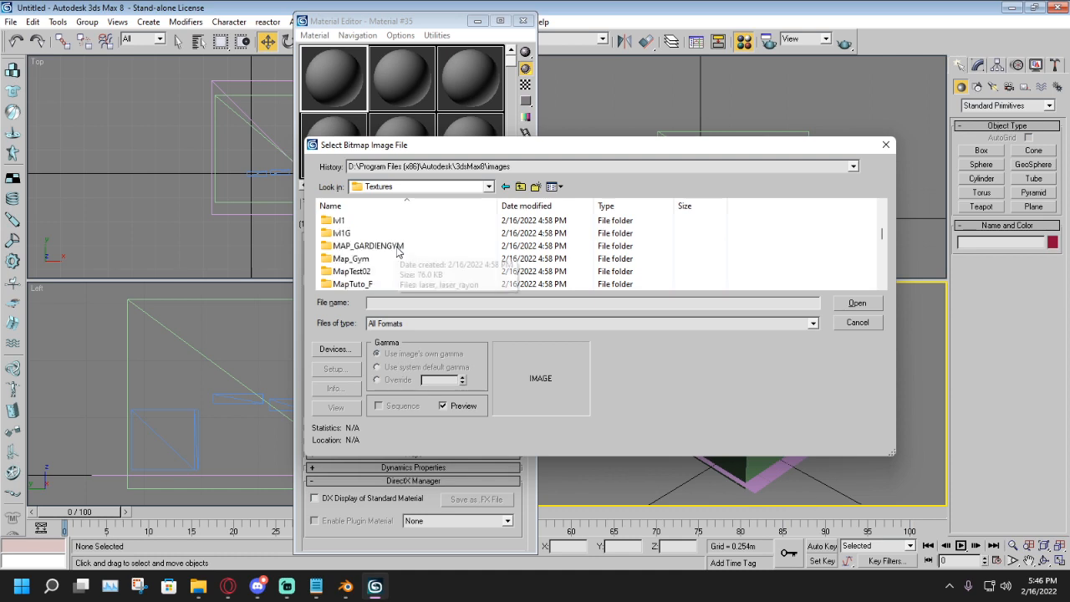
scroll(397, 252, down, 8)
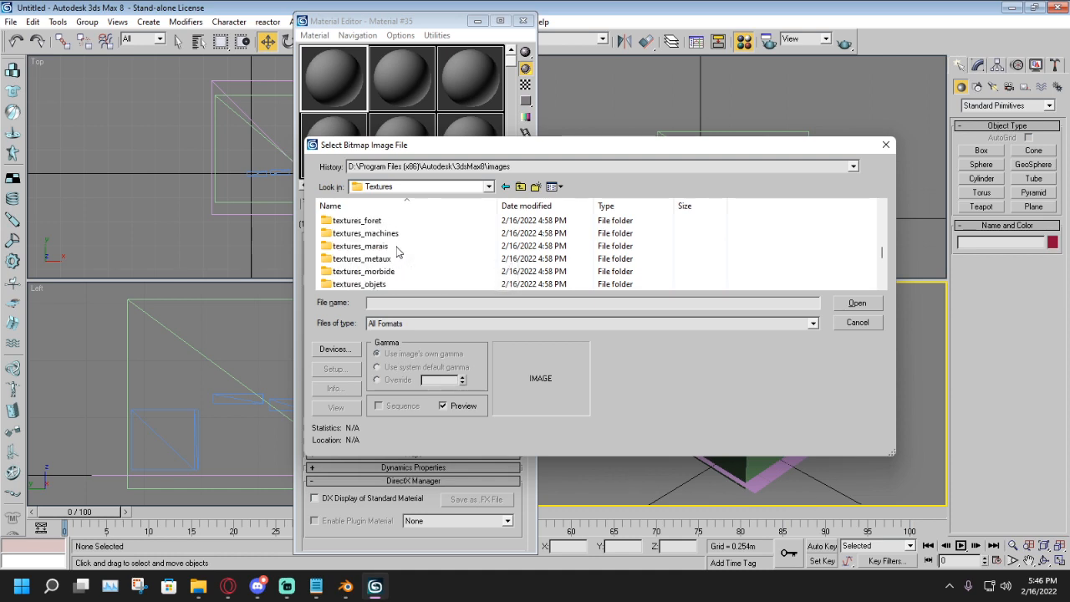
scroll(397, 252, down, 4)
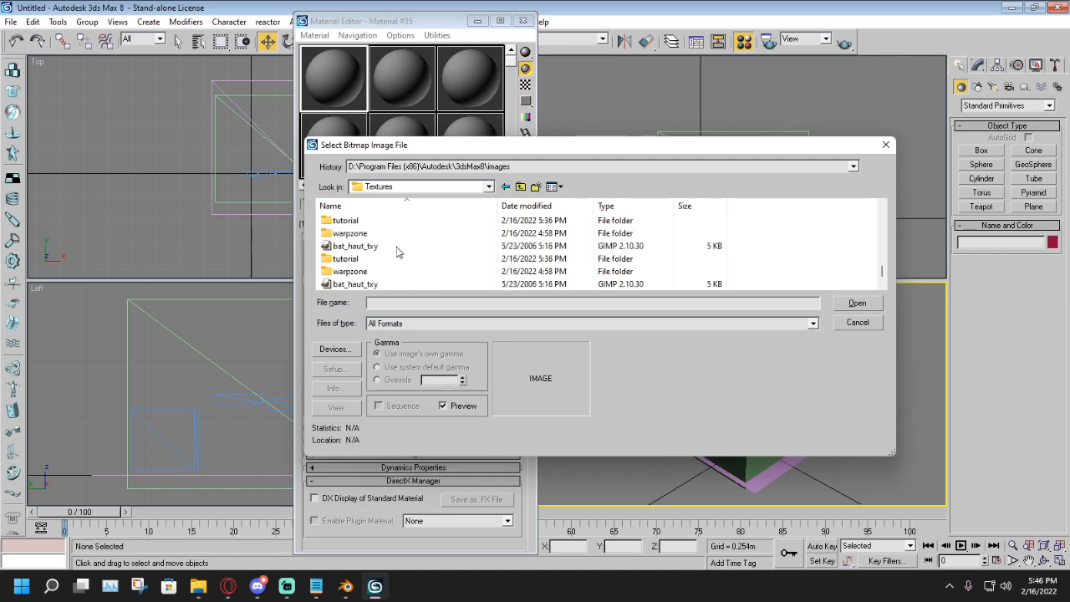
click(354, 221)
double_click(353, 222)
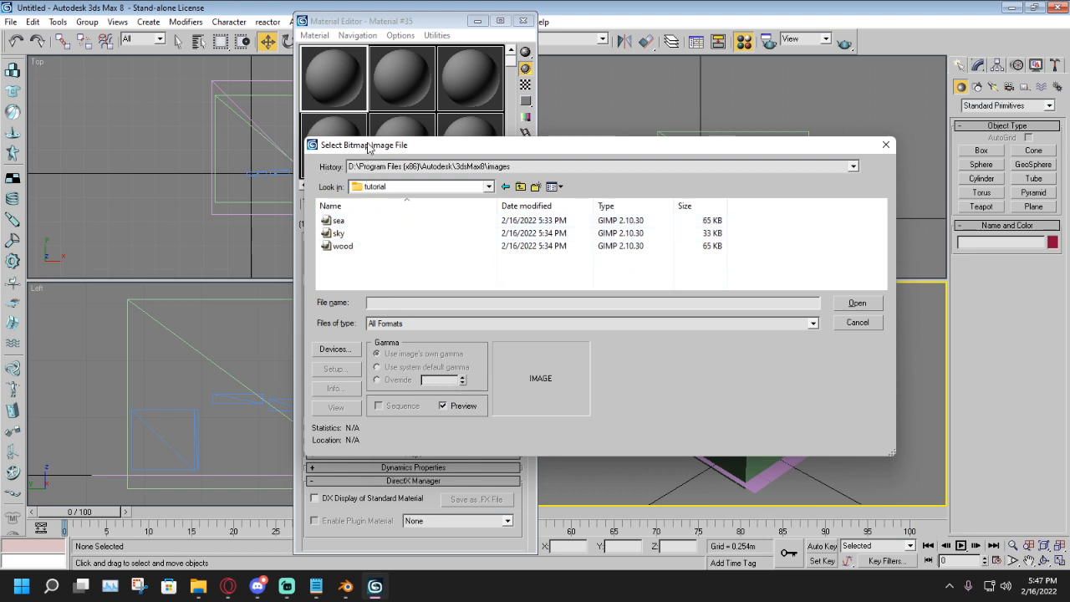
drag(369, 150, 471, 156)
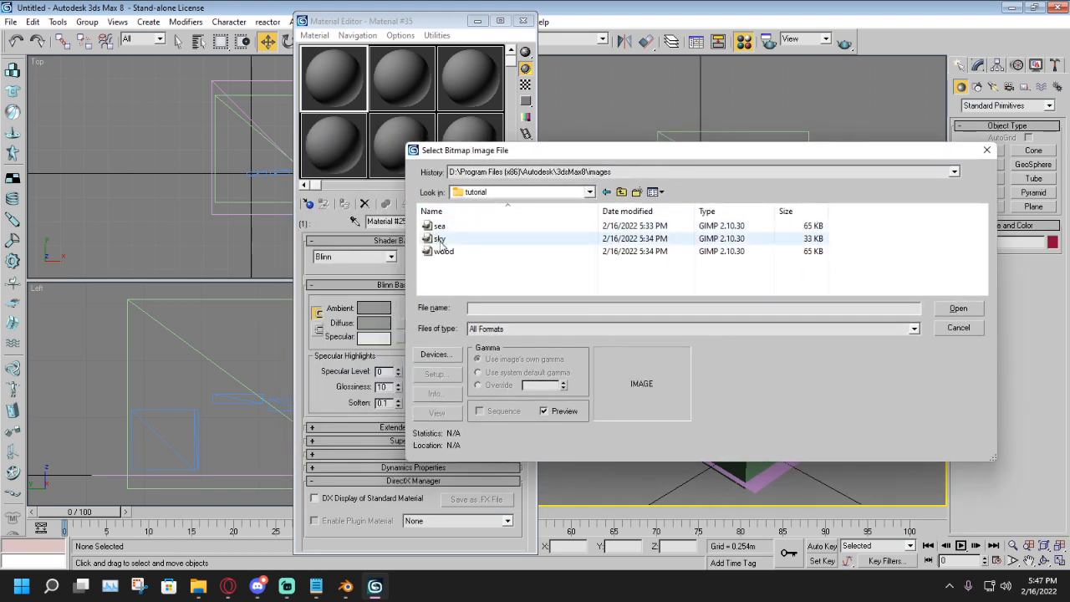
double_click(459, 251)
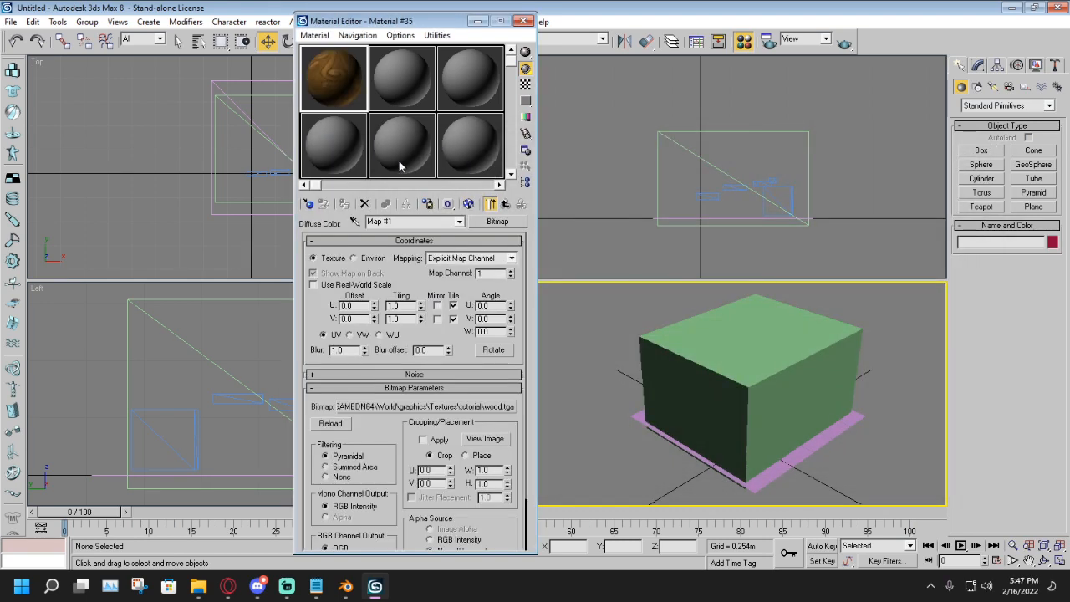
Step: Rename the wood bitmap map to wood2 and go up to its parent sub-material
drag(412, 221, 341, 223)
key(BackSpace)
click(459, 221)
click(400, 243)
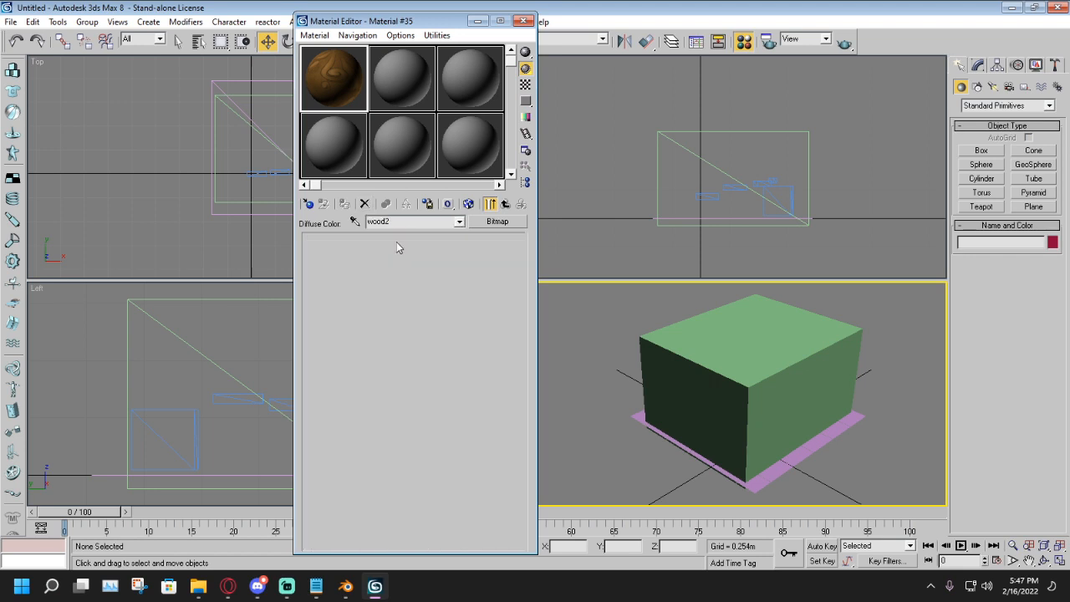
Step: Rename the sub-material holding the wood map to wood1 and go up to the Multi/Sub-Object level
click(380, 223)
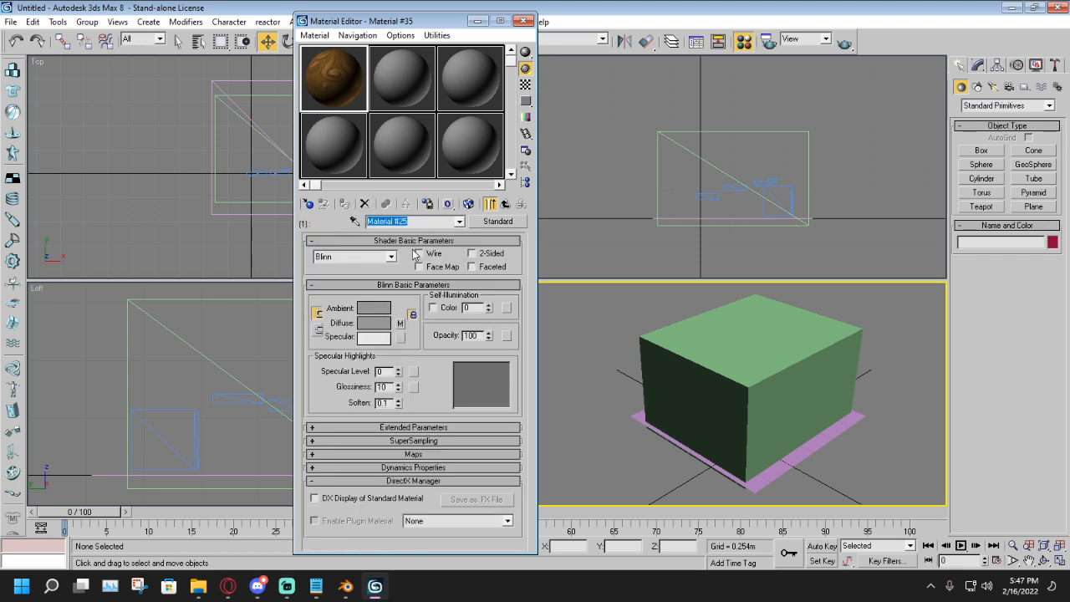
text(wood1)
click(458, 222)
click(422, 231)
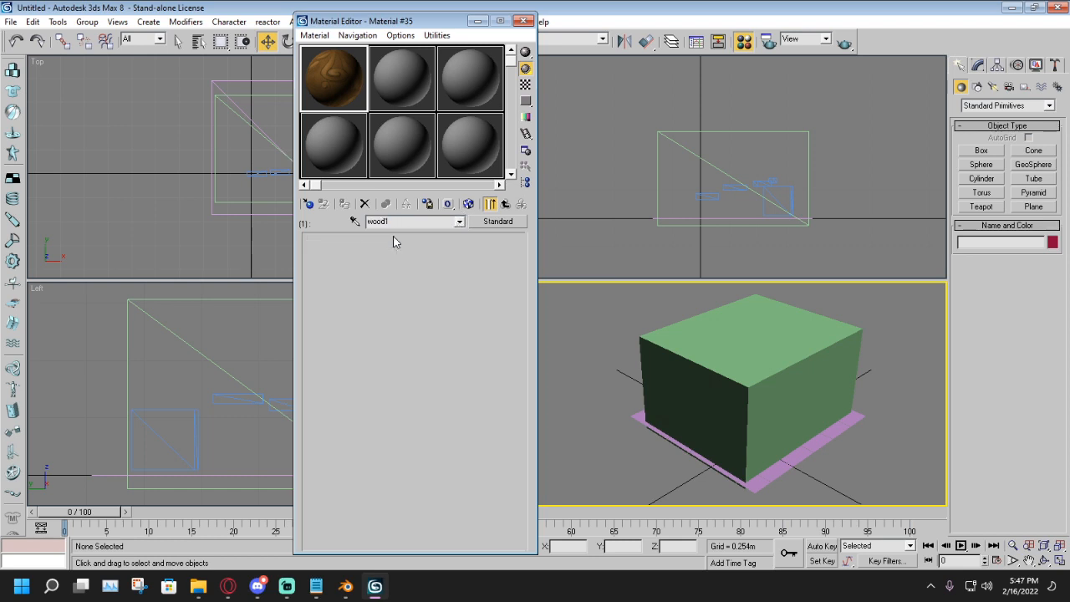
Step: Rename the top-level Multi/Sub-Object material in the first sample slot as wood
click(424, 223)
text(w)
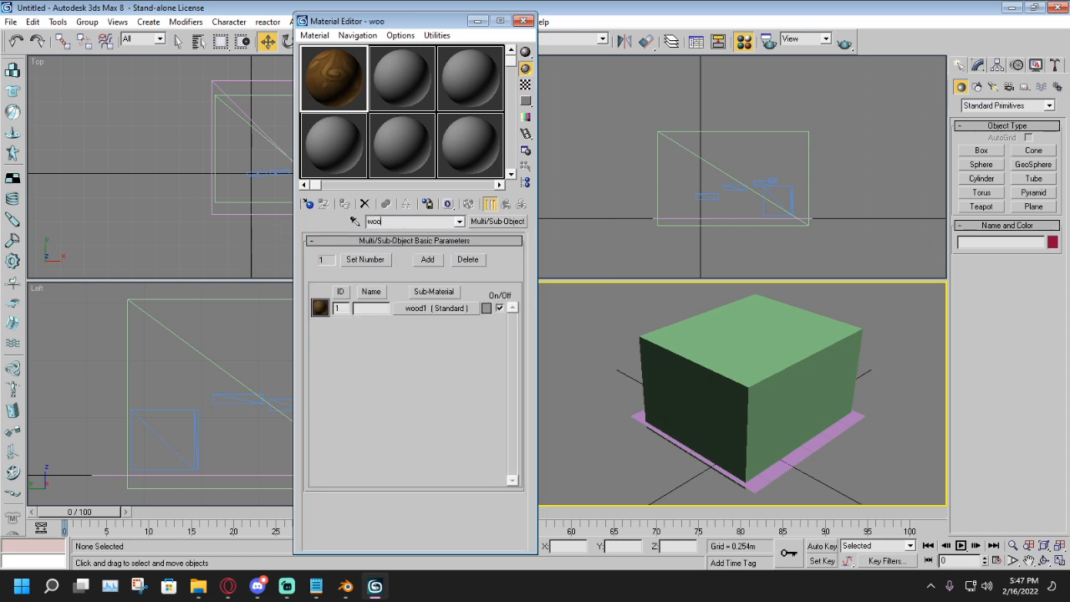
click(390, 221)
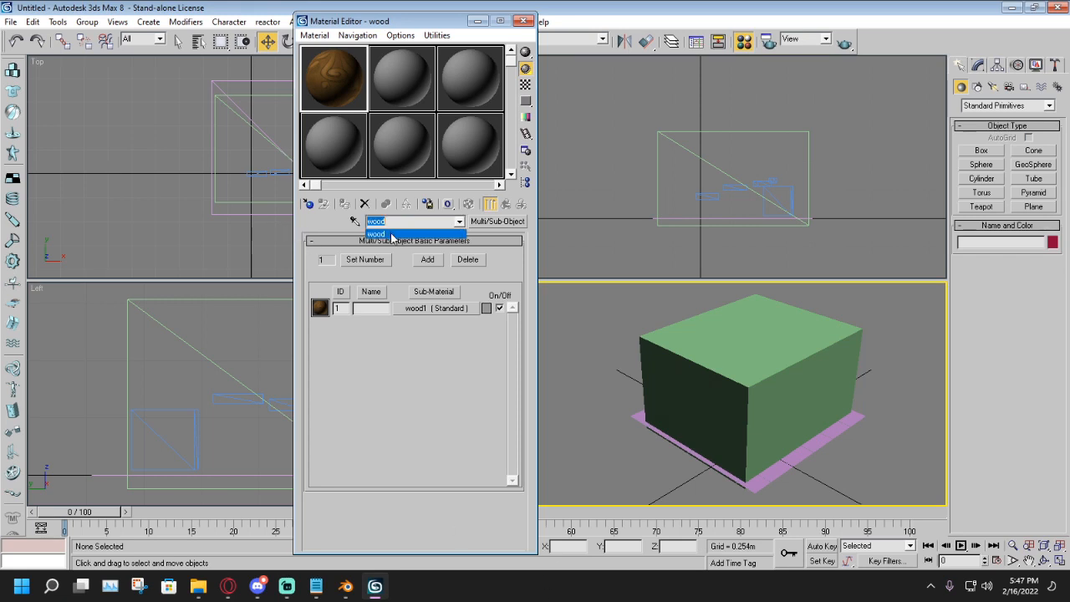
click(445, 227)
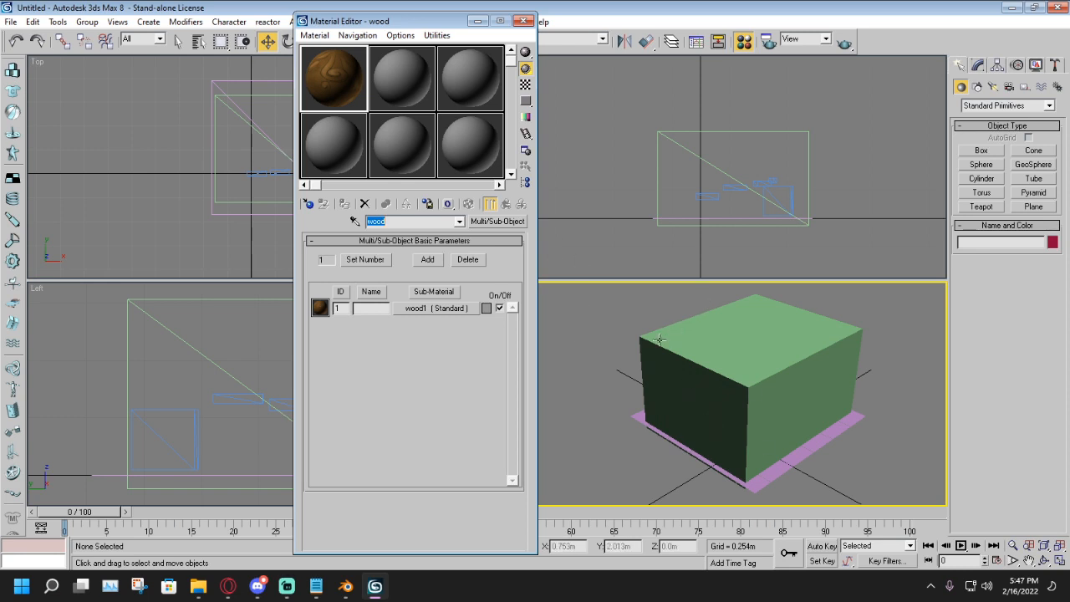
Step: Rename the Multi/Sub-Object material in the second sample slot as sea
click(408, 105)
drag(424, 222, 317, 208)
key(BackSpace)
text(sea)
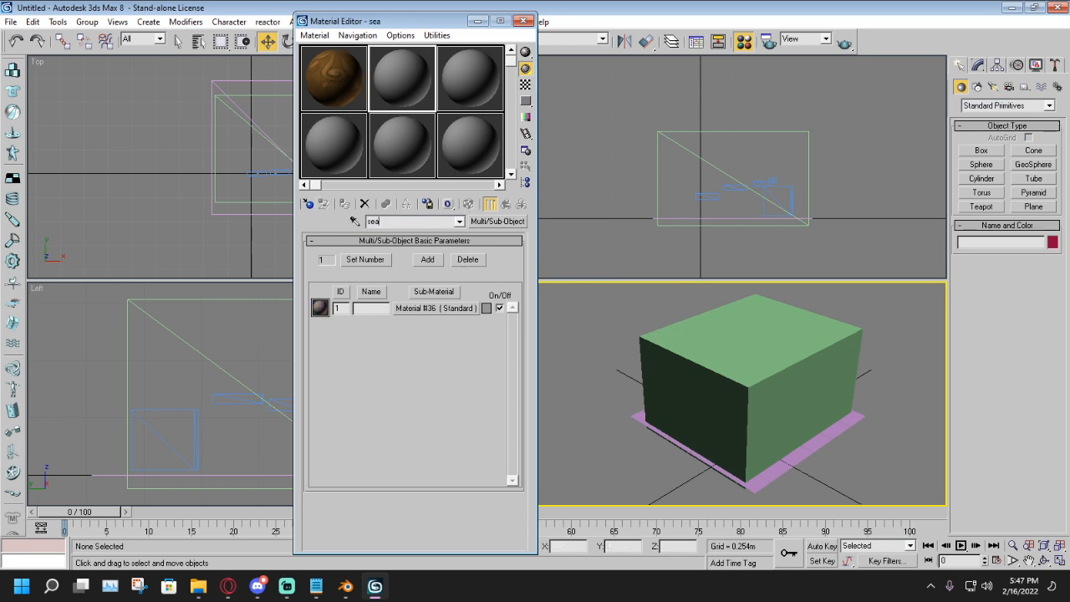
Step: Name the sea material's sub-material sea1 and load the sea texture from the tutorial folder as its diffuse bitmap
click(435, 307)
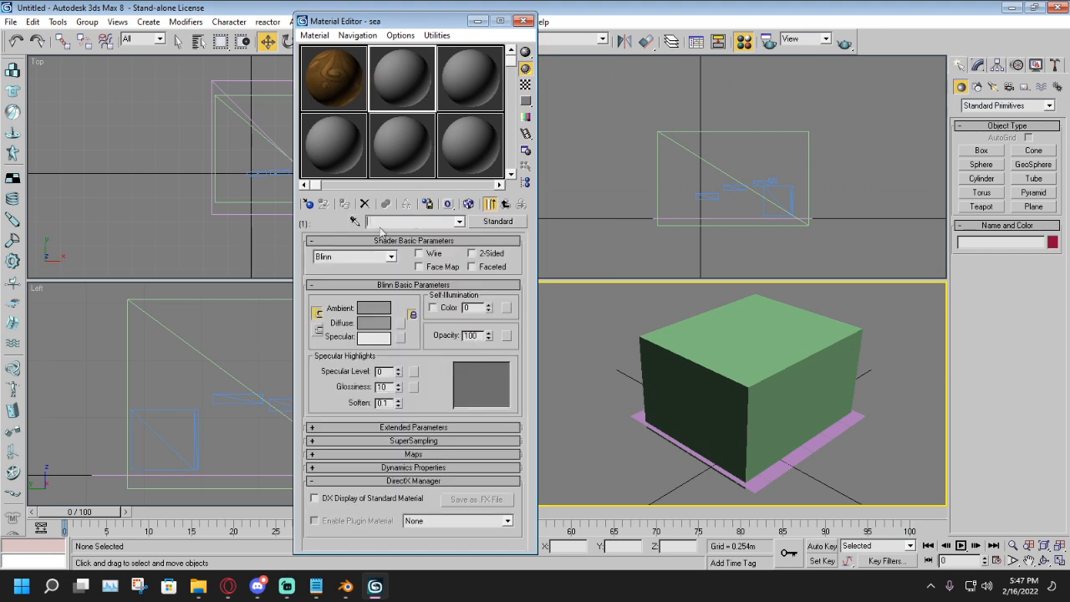
click(401, 322)
double_click(468, 107)
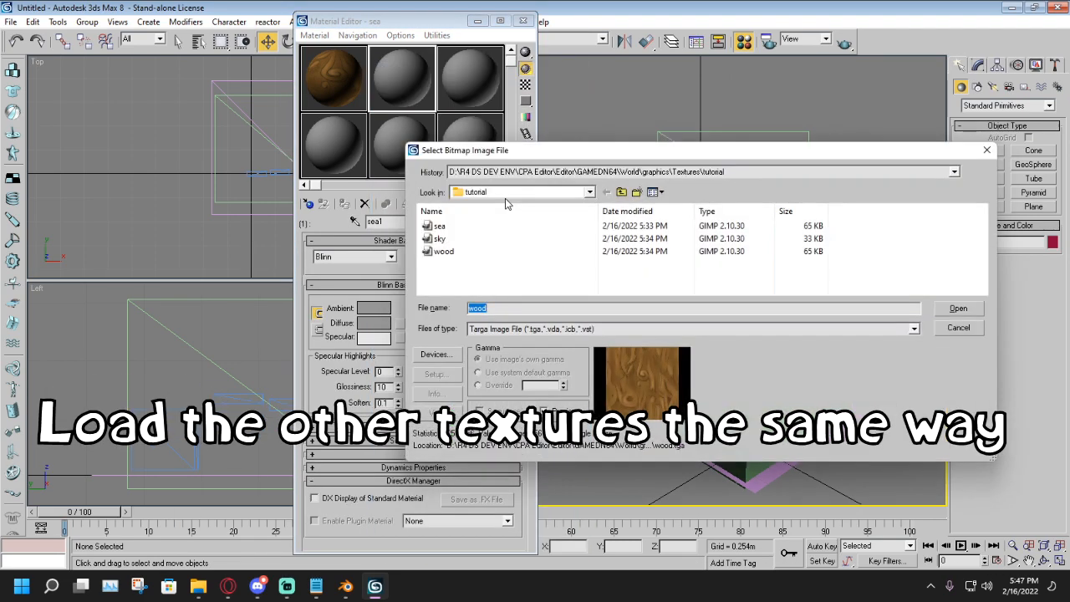
double_click(440, 226)
Step: Rename the sea bitmap map as sea2 and return to the top-level sea material
drag(426, 222, 337, 227)
key(BackSpace)
text(sea2)
click(459, 222)
click(434, 234)
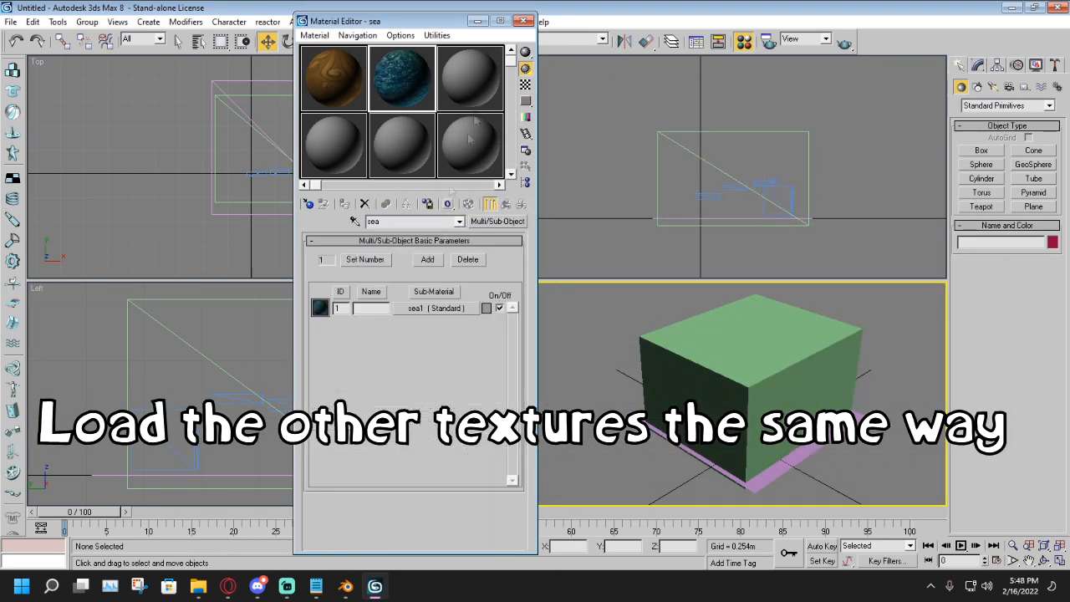
Step: Set up the third slot's material as sky, with sub-material sky1 using sky.tga from the tutorial folder as its diffuse bitmap
click(470, 79)
click(435, 307)
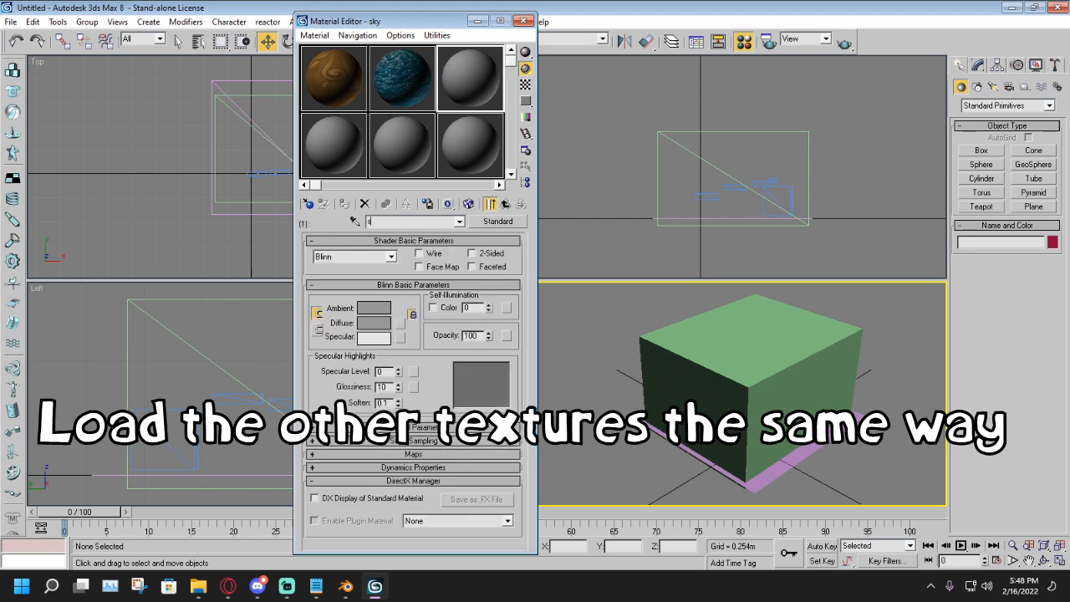
click(401, 323)
double_click(468, 107)
double_click(501, 239)
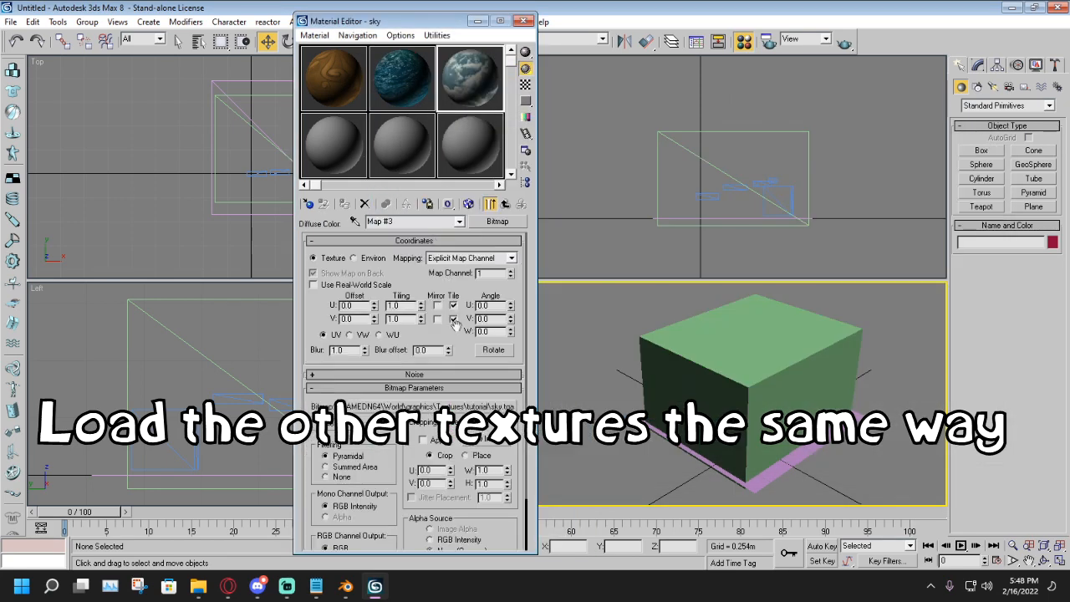
Step: Rename the sky bitmap map as sky2 and return to the top-level sky material
text(sky2)
click(459, 221)
click(435, 234)
Step: Select the large box enclosing the level and rename it sect01
drag(403, 24, 215, 26)
scroll(685, 203, up, 3)
scroll(636, 163, up, 3)
mouse_move(645, 167)
middle_down()
mouse_move(635, 163)
mouse_move(657, 153)
middle_up()
scroll(707, 168, down, 3)
scroll(707, 168, up, 3)
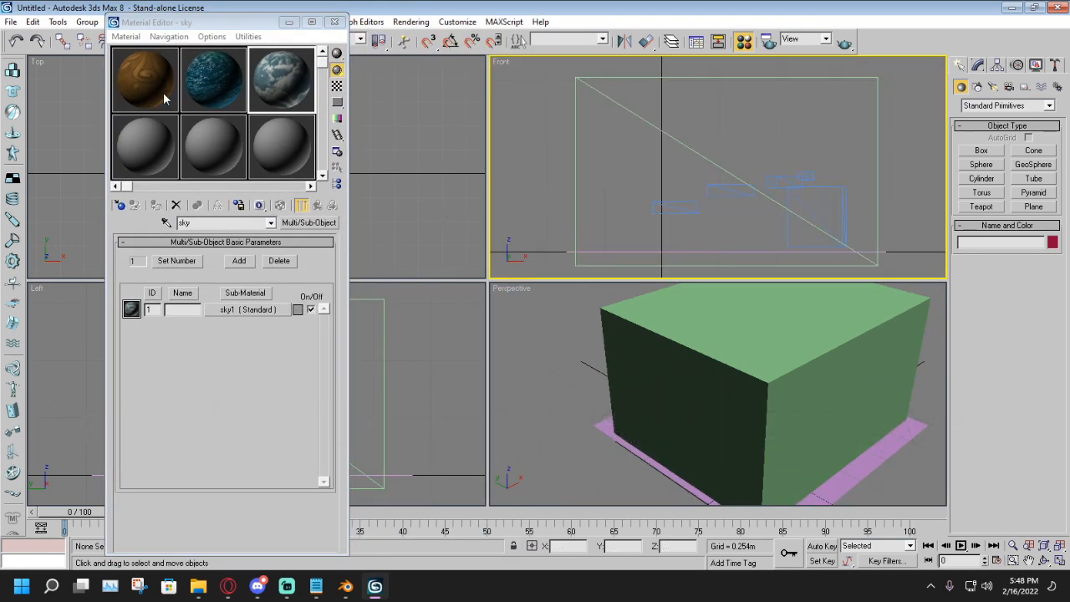
scroll(678, 222, down, 2)
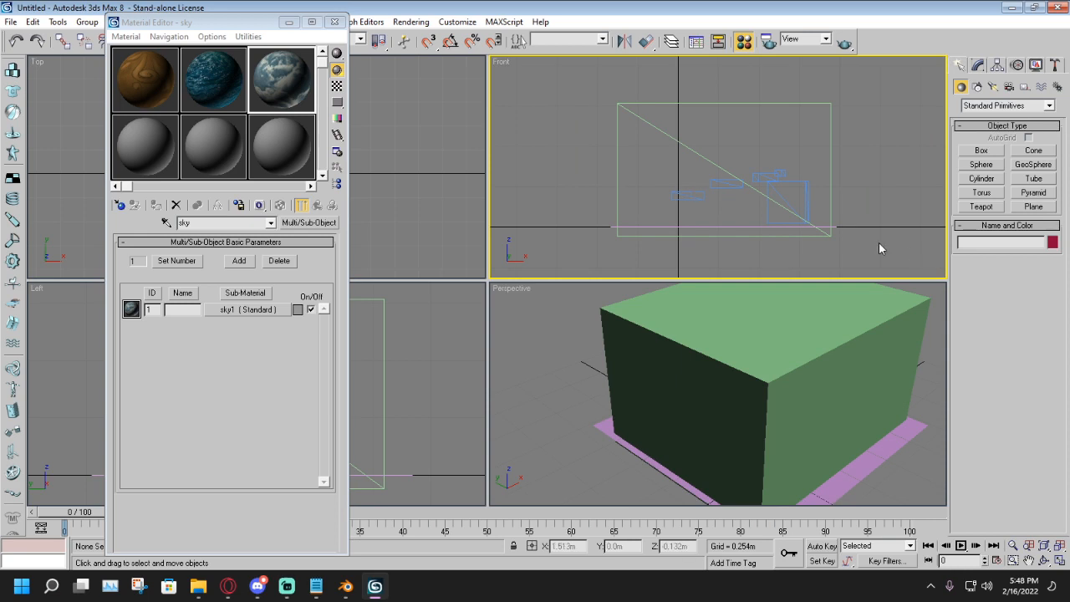
click(808, 239)
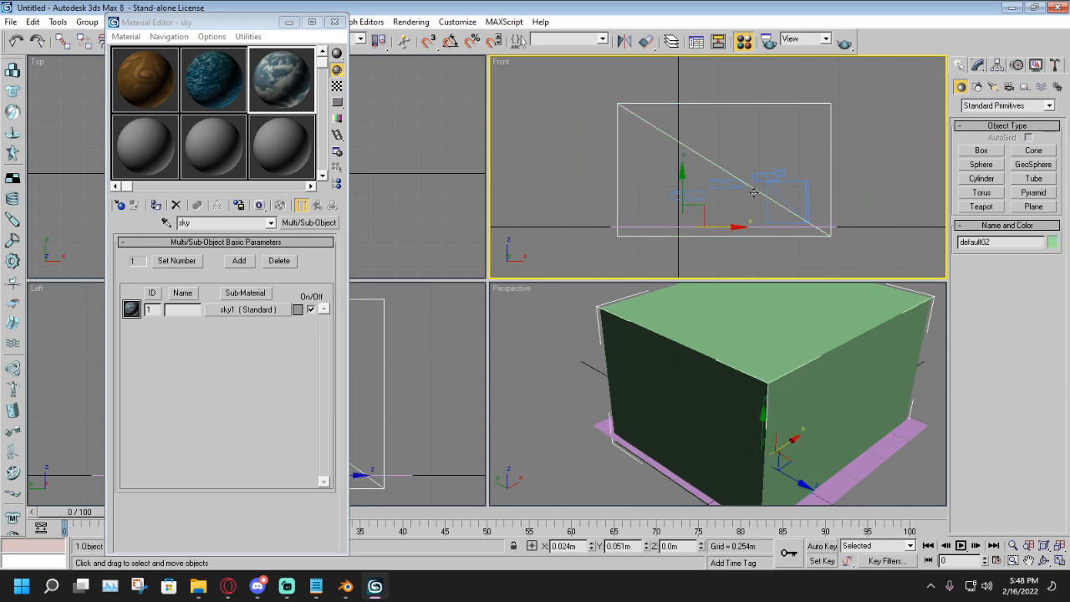
double_click(998, 242)
text(sect01)
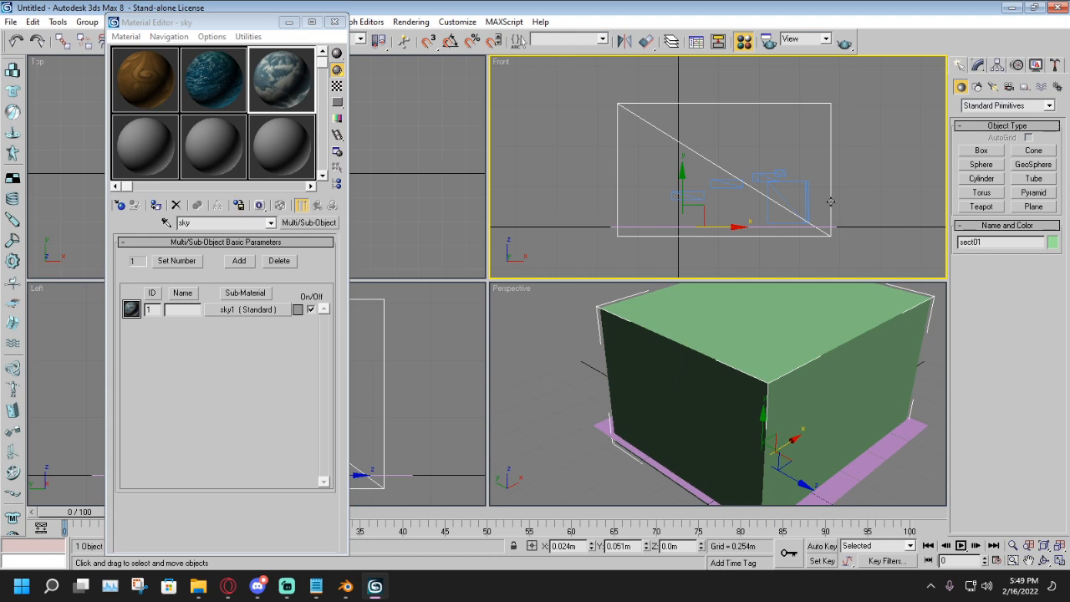
Step: Rename the blue platforms object as sect02 and the pink ground plane as sect03
click(804, 181)
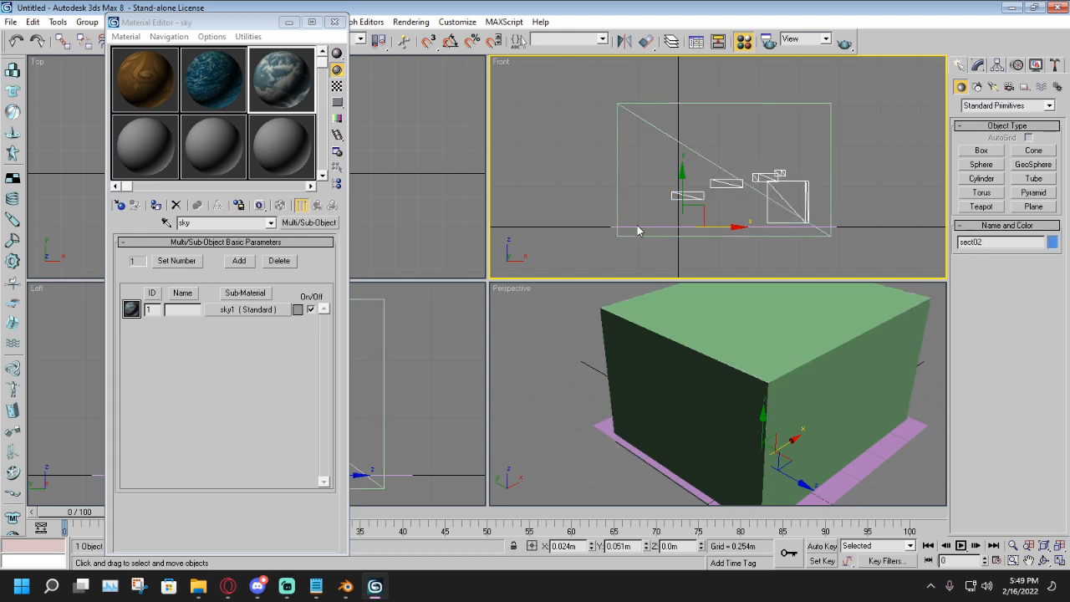
click(387, 237)
click(994, 242)
text(se)
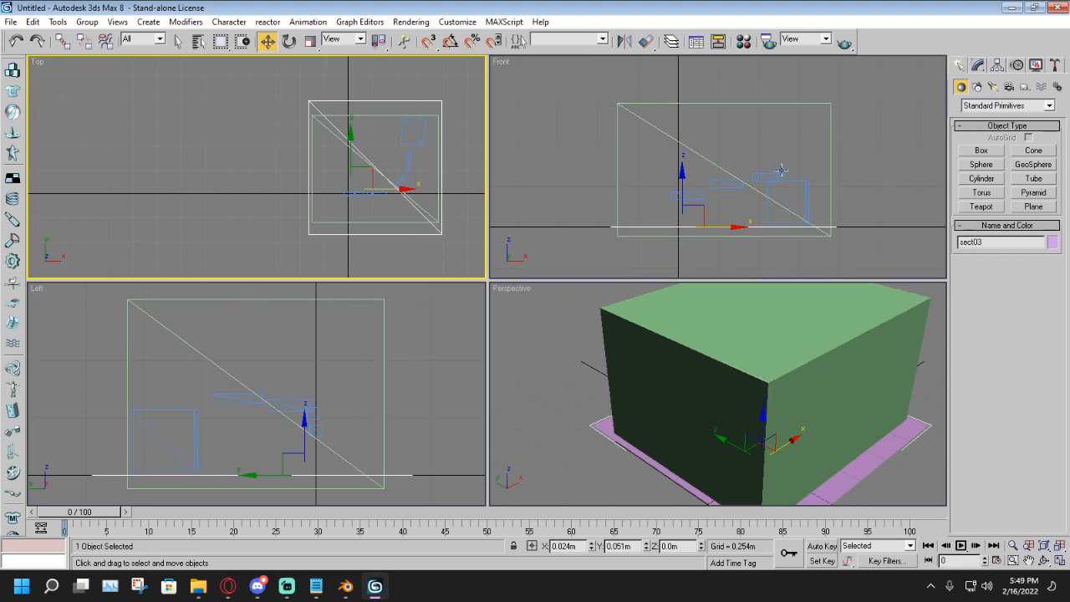
middle_drag(776, 173, 787, 205)
click(846, 189)
scroll(756, 180, up, 2)
scroll(785, 176, down, 2)
click(801, 216)
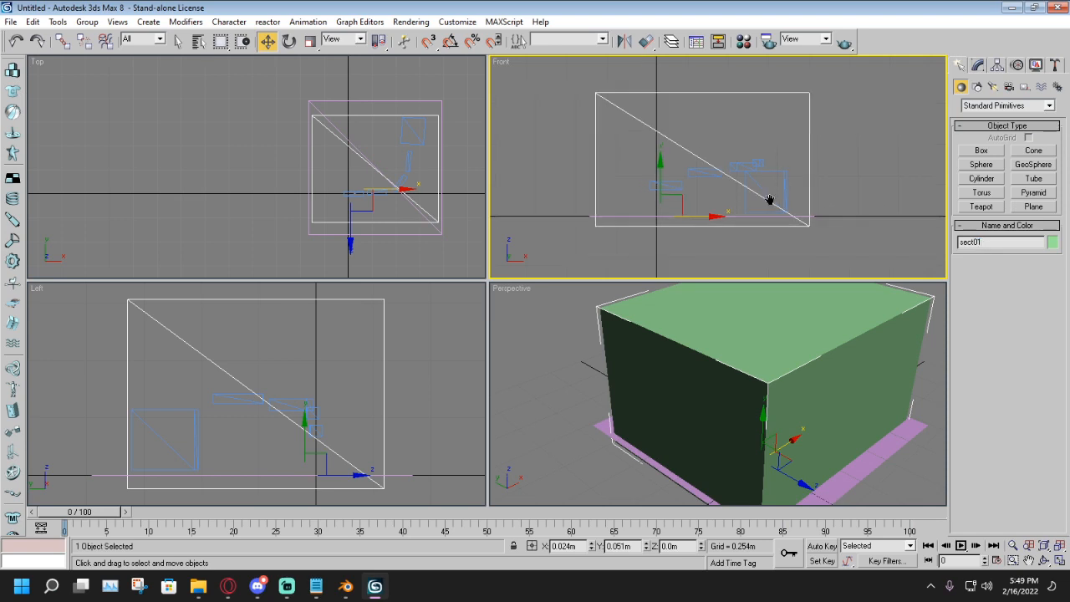
click(839, 200)
scroll(839, 199, down, 3)
scroll(839, 200, up, 2)
middle_drag(839, 200, 847, 212)
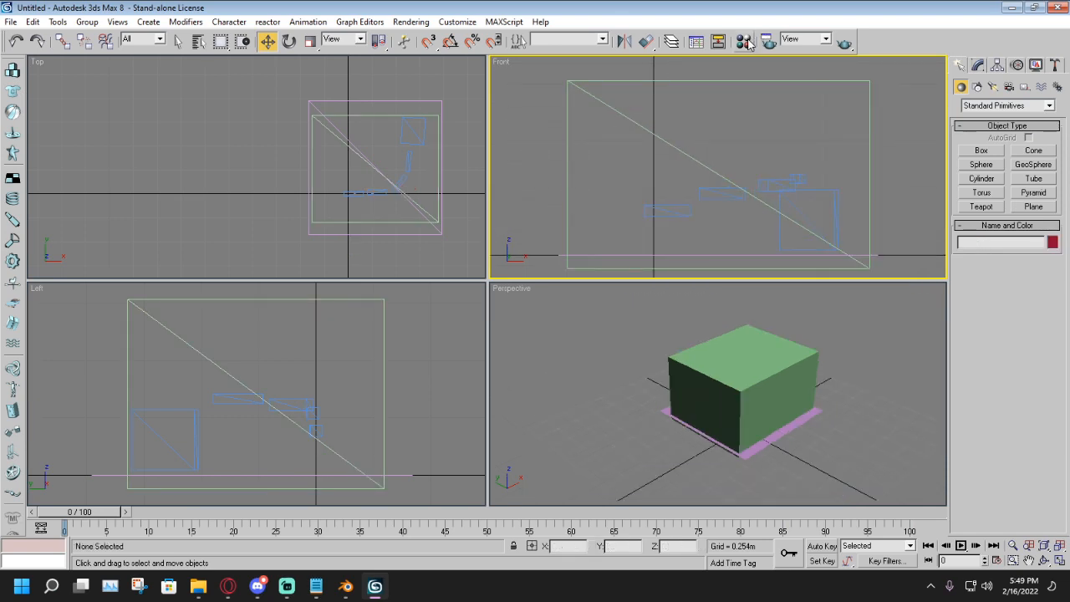
Step: Reopen the Material Editor and assign the wood material to the platforms object sect02
click(743, 41)
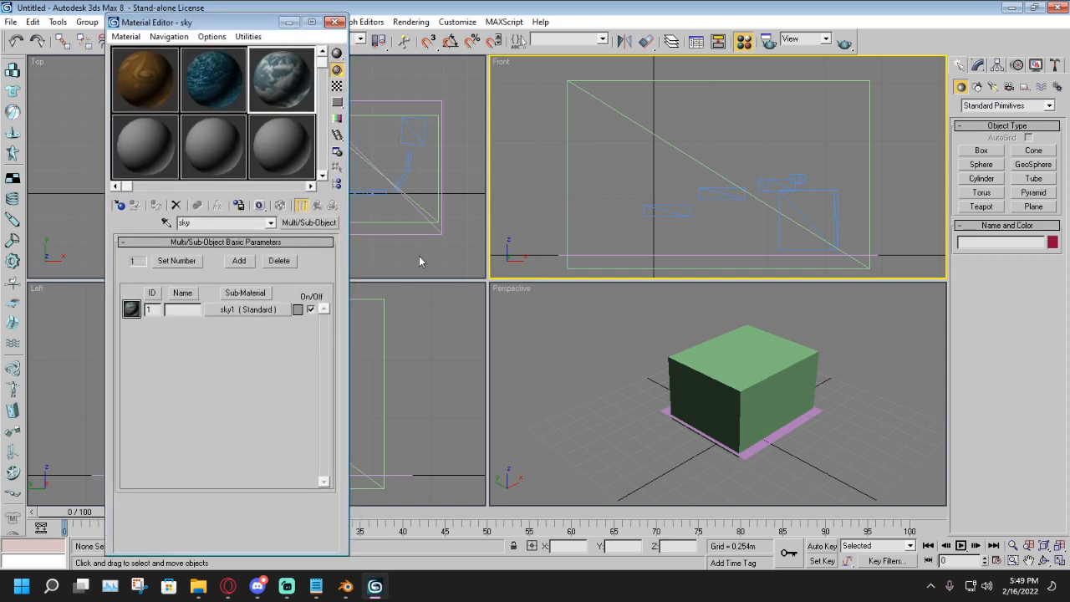
click(153, 83)
drag(146, 77, 816, 191)
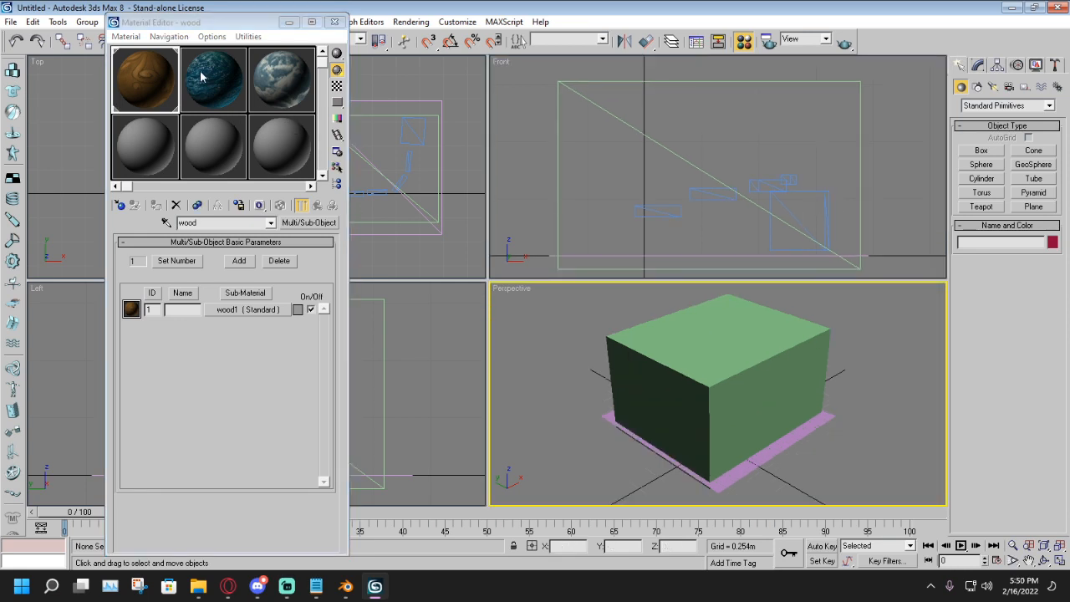
Step: Assign the sea material to the ground plane sect03 inside the large box
click(203, 74)
scroll(707, 442, up, 5)
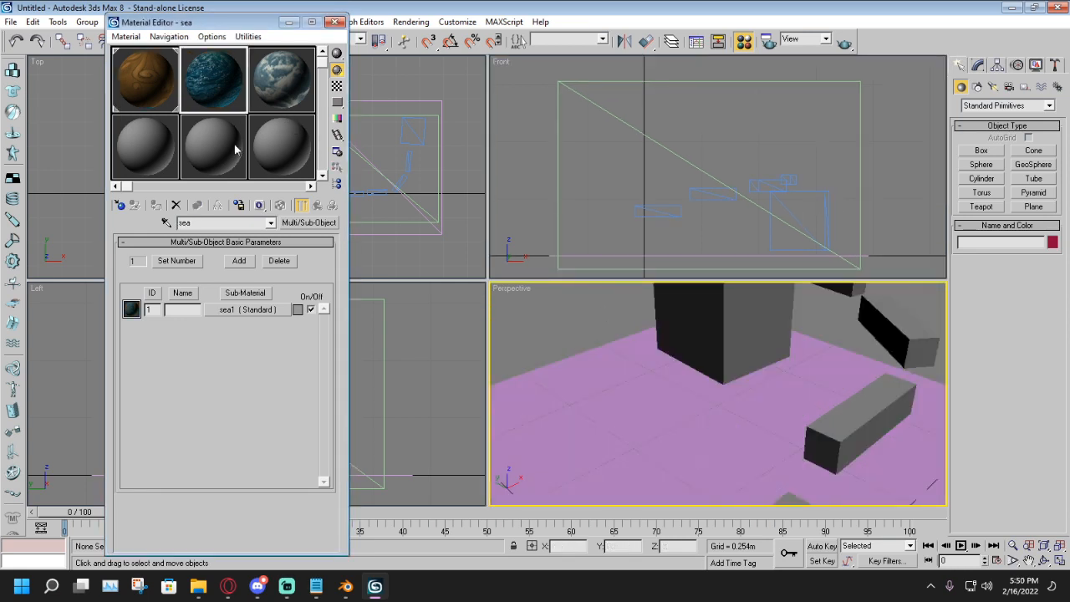
drag(203, 81, 674, 416)
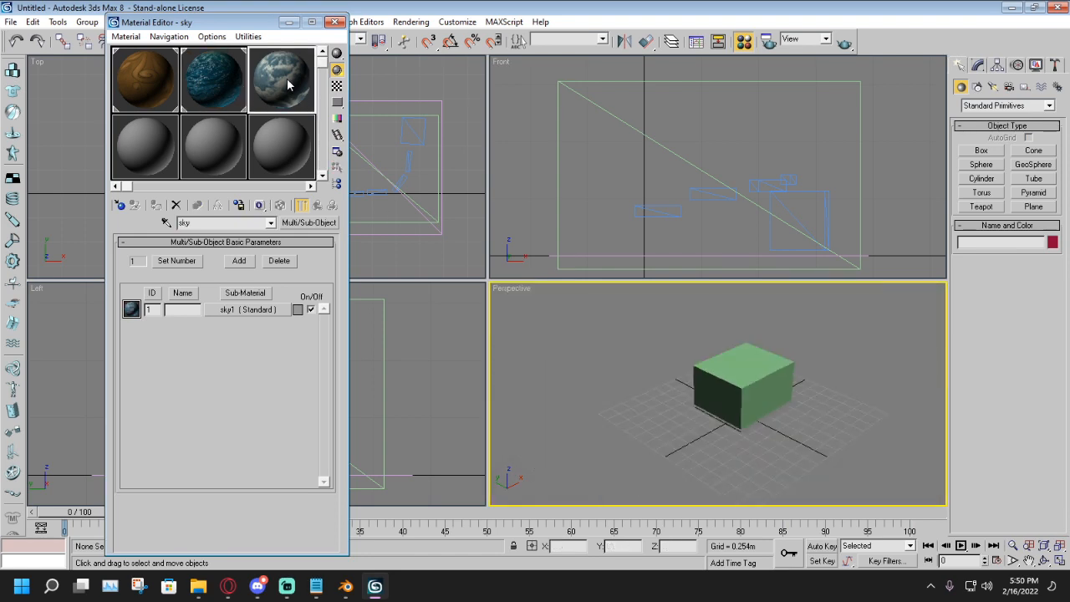
Step: Assign the sky material to the large enclosing box sect01 and close the Material Editor
drag(284, 79, 716, 378)
scroll(711, 388, up, 5)
key(m)
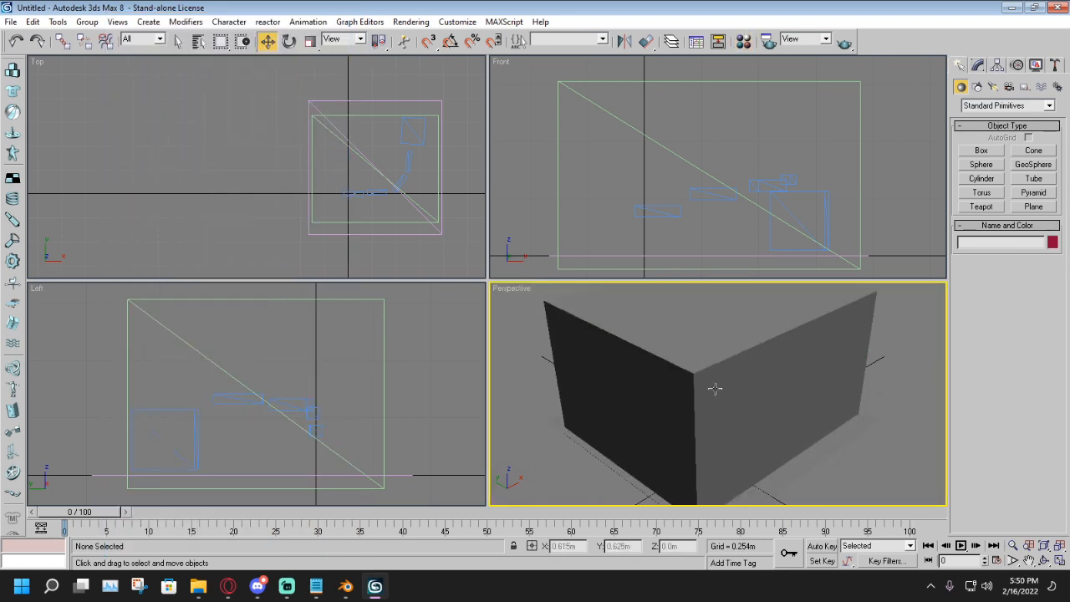
Step: Render a single frame of the Perspective view inside the box, examine the textures on the platforms and ground, and close the render
scroll(706, 398, up, 4)
scroll(706, 398, down, 5)
scroll(697, 401, up, 4)
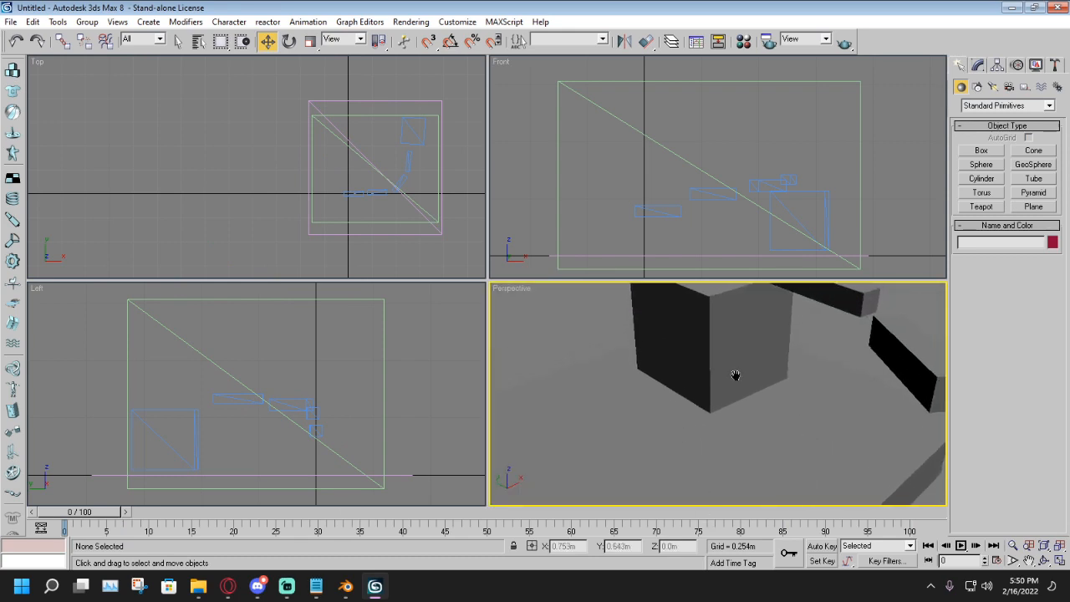
scroll(735, 376, down, 2)
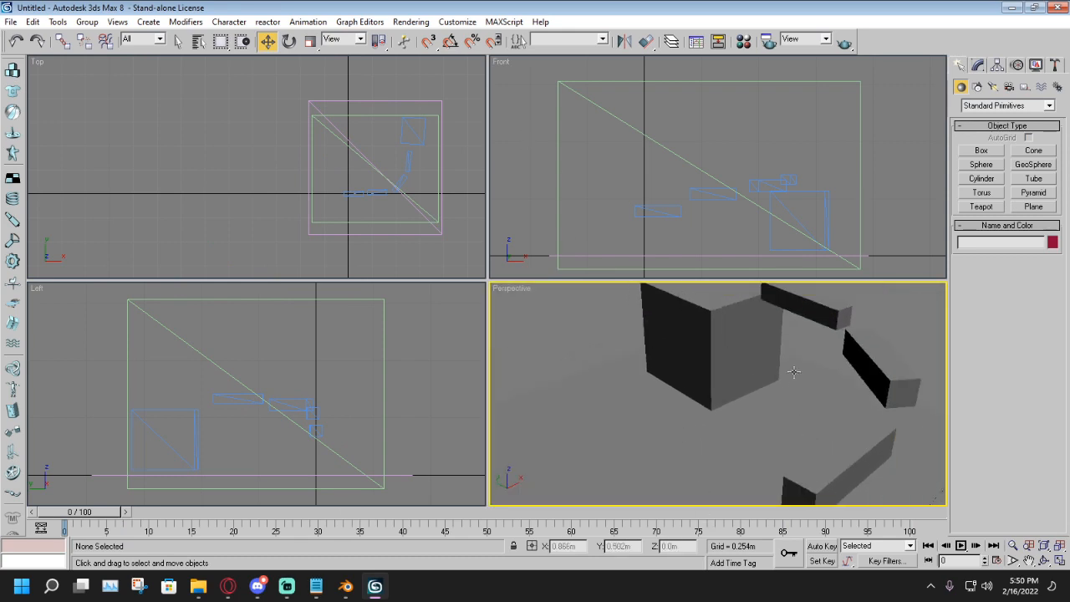
click(412, 22)
click(413, 25)
click(416, 24)
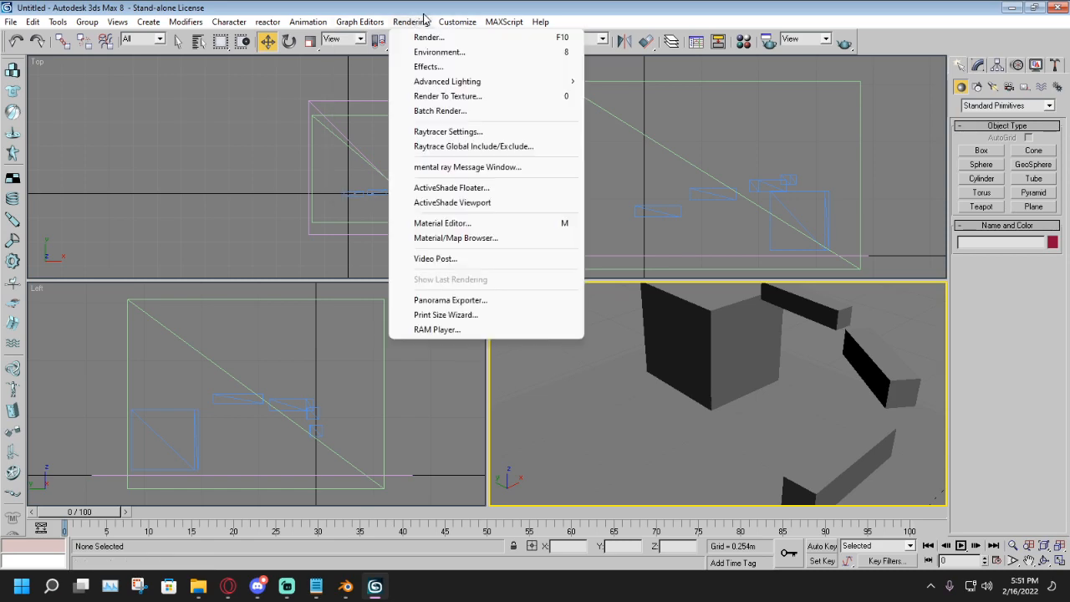
click(421, 37)
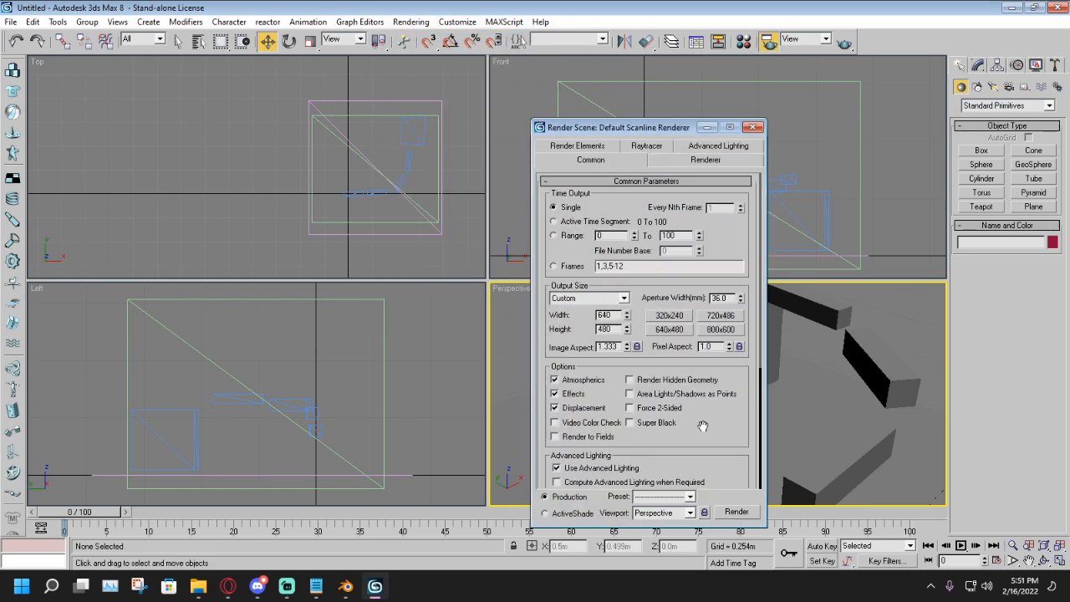
click(735, 512)
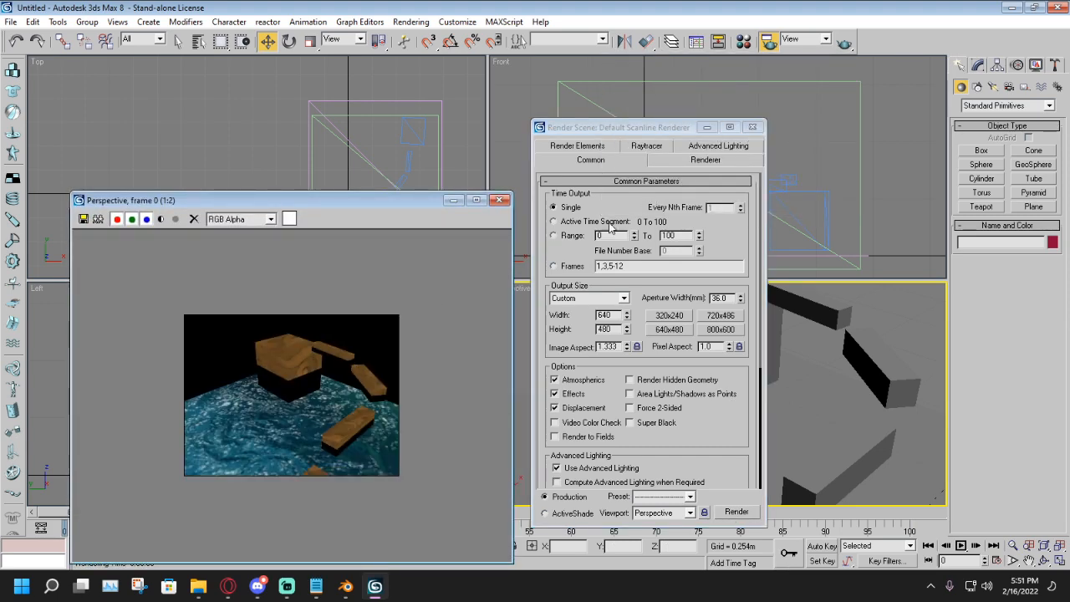
scroll(329, 375, up, 1)
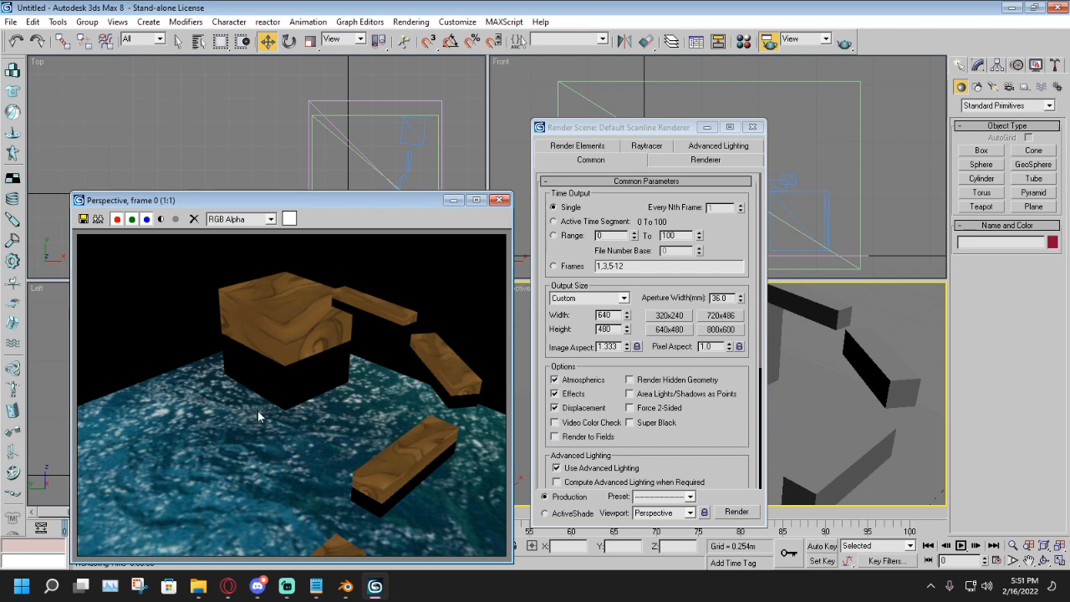
click(499, 199)
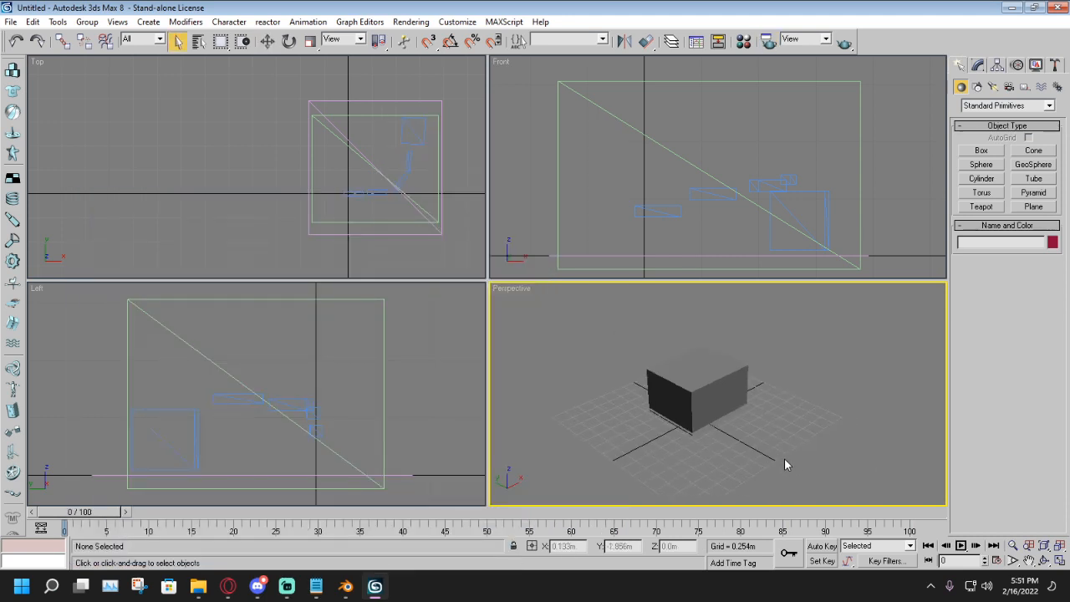
Step: Select all three scene objects and center their pivot points on the objects
drag(799, 471, 602, 316)
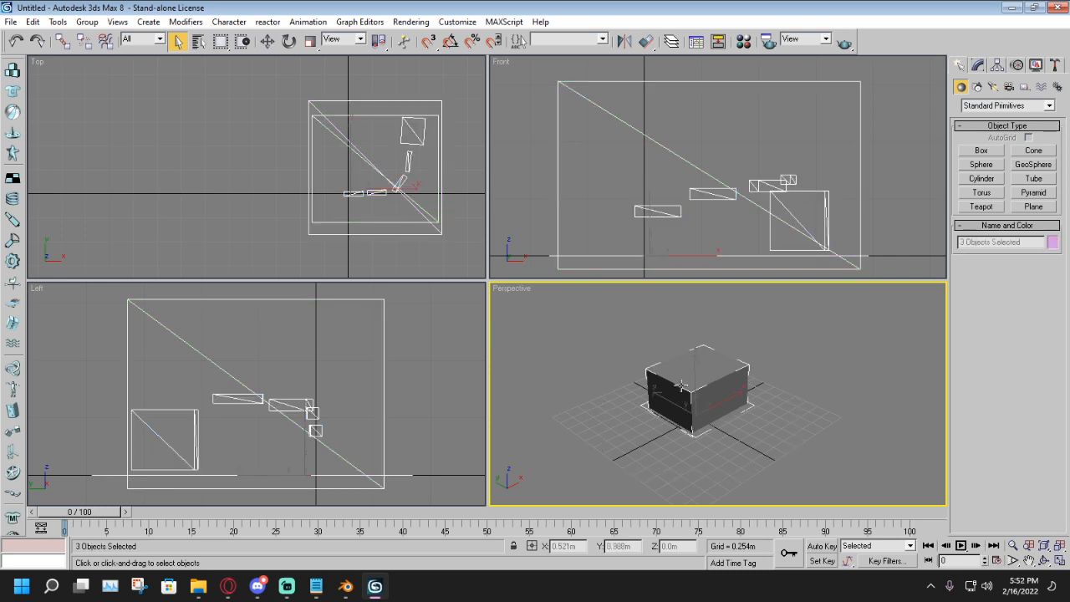
middle_drag(681, 386, 675, 403)
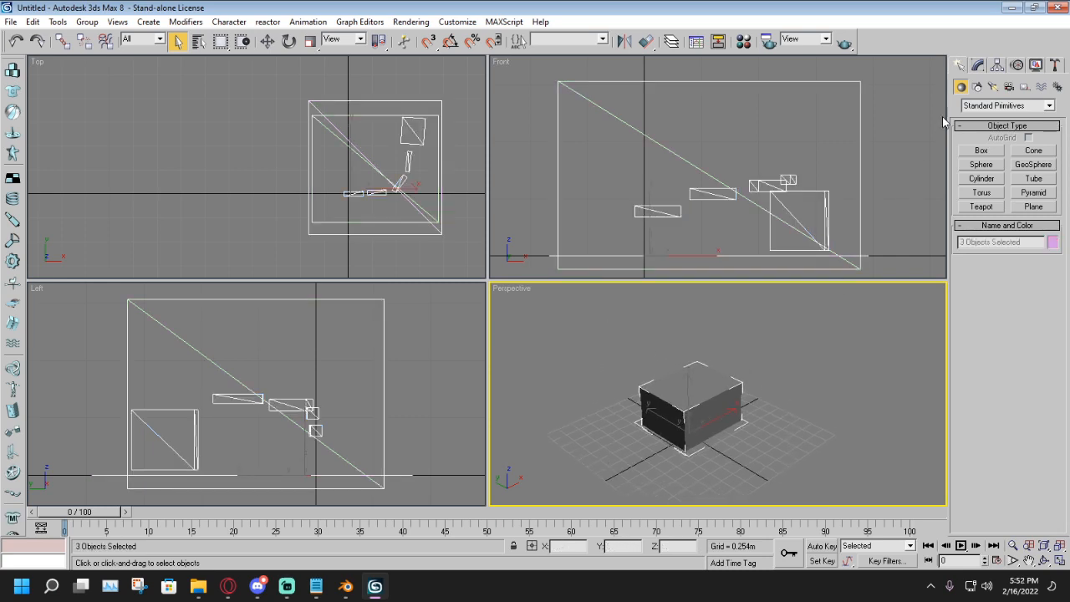
click(996, 66)
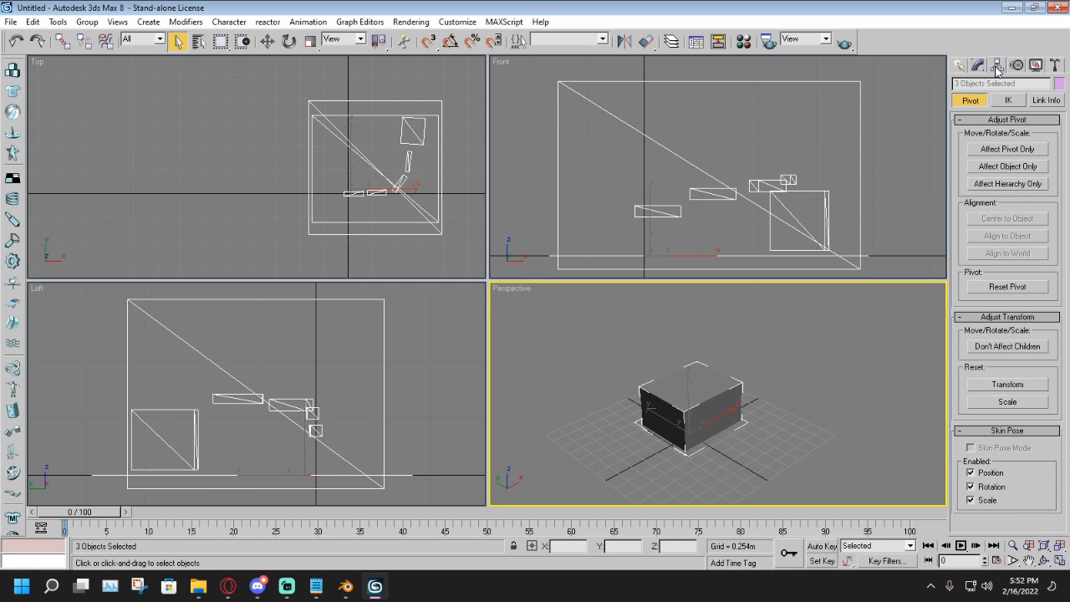
click(1003, 150)
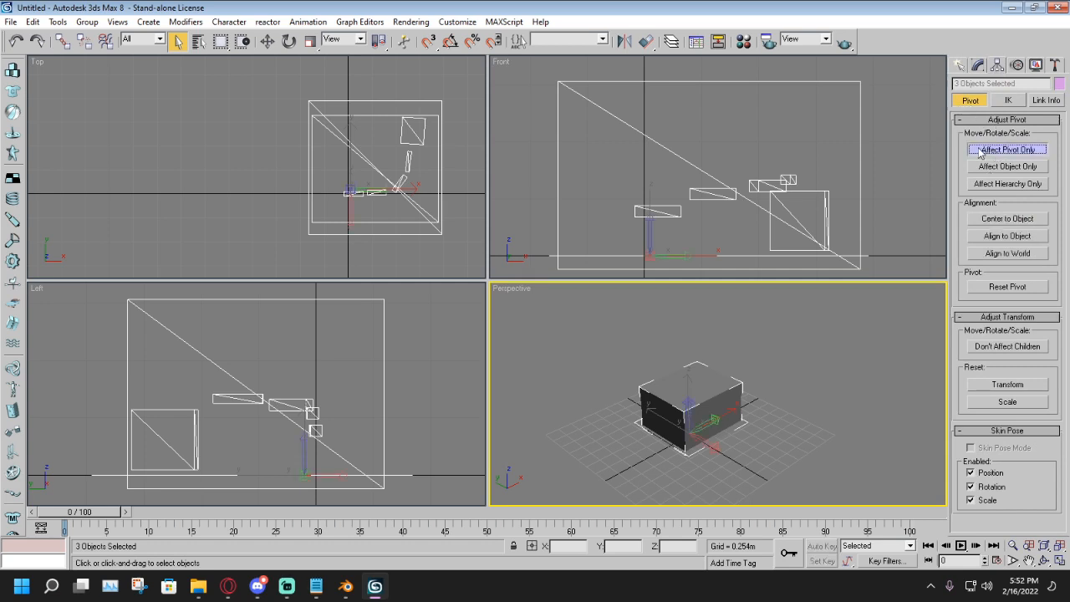
click(992, 220)
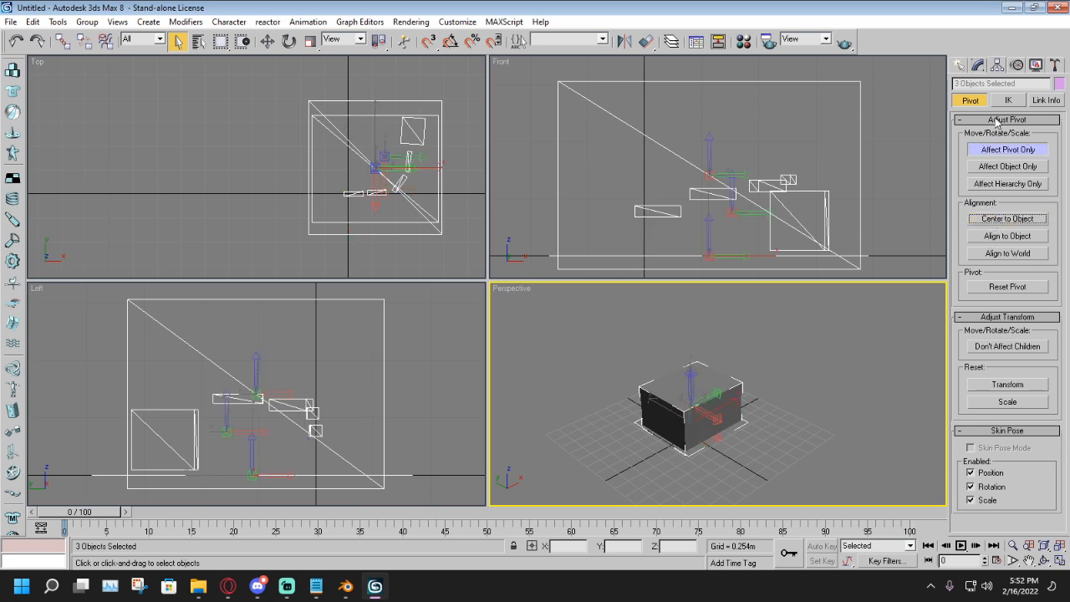
Step: Apply Reset XForm to the three selected objects
click(1056, 66)
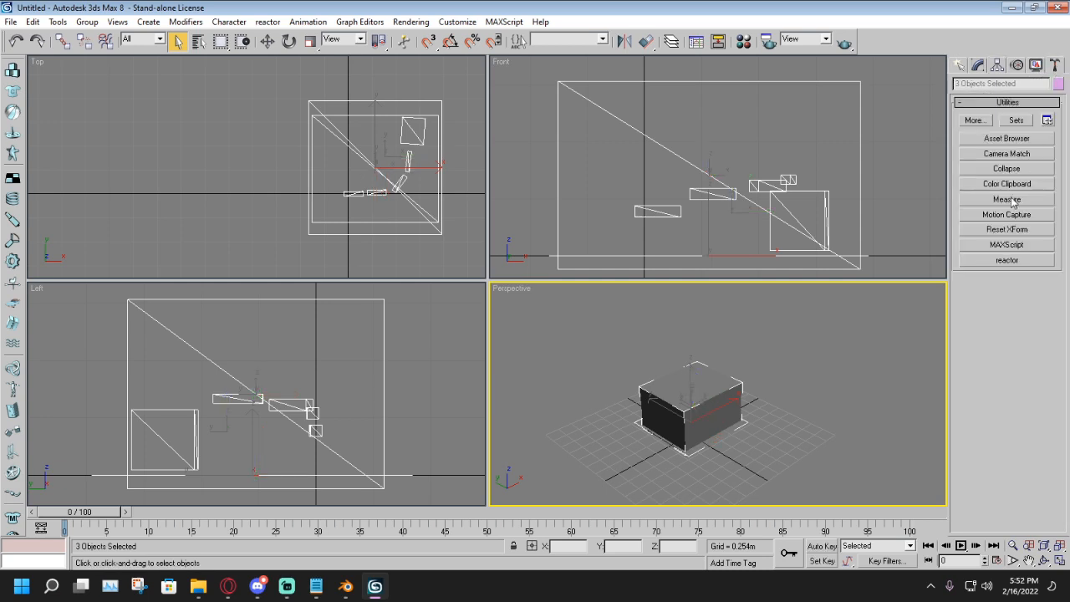
click(1002, 231)
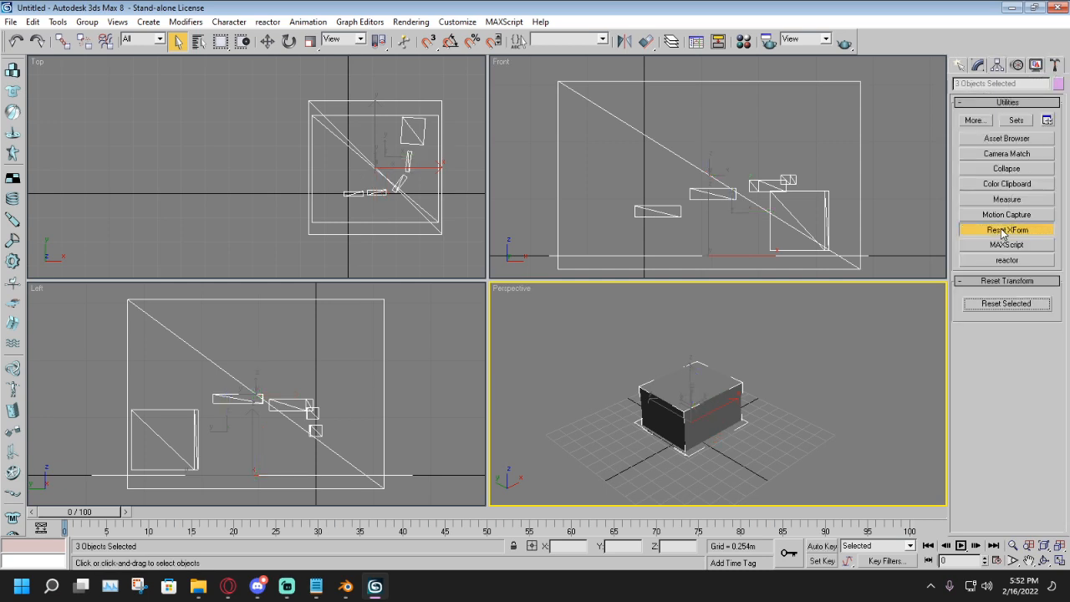
click(994, 306)
scroll(811, 354, up, 3)
scroll(828, 357, down, 2)
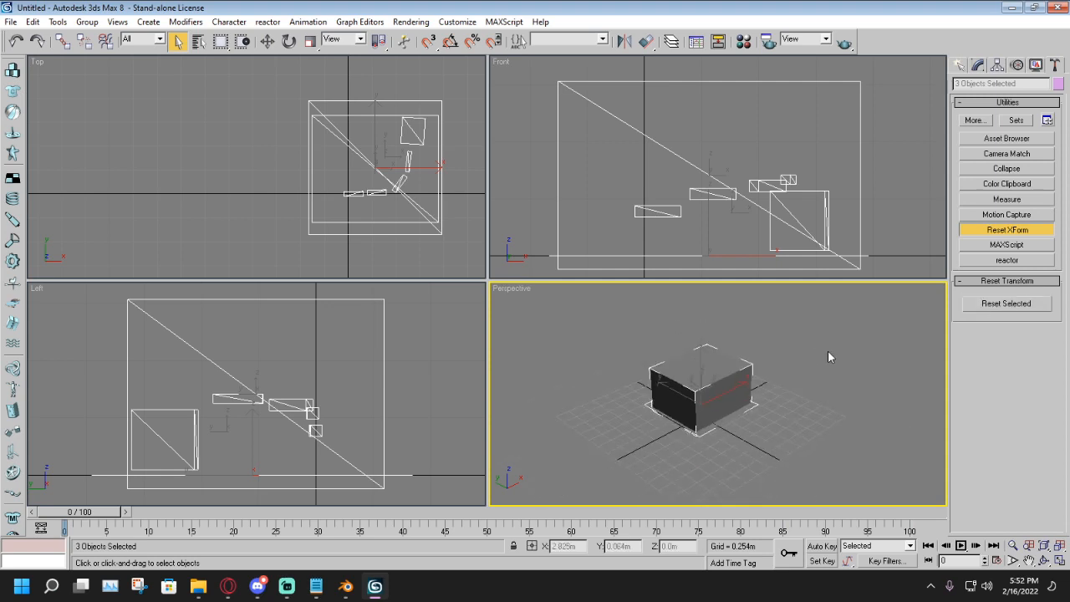
middle_drag(544, 159, 589, 167)
scroll(551, 163, down, 2)
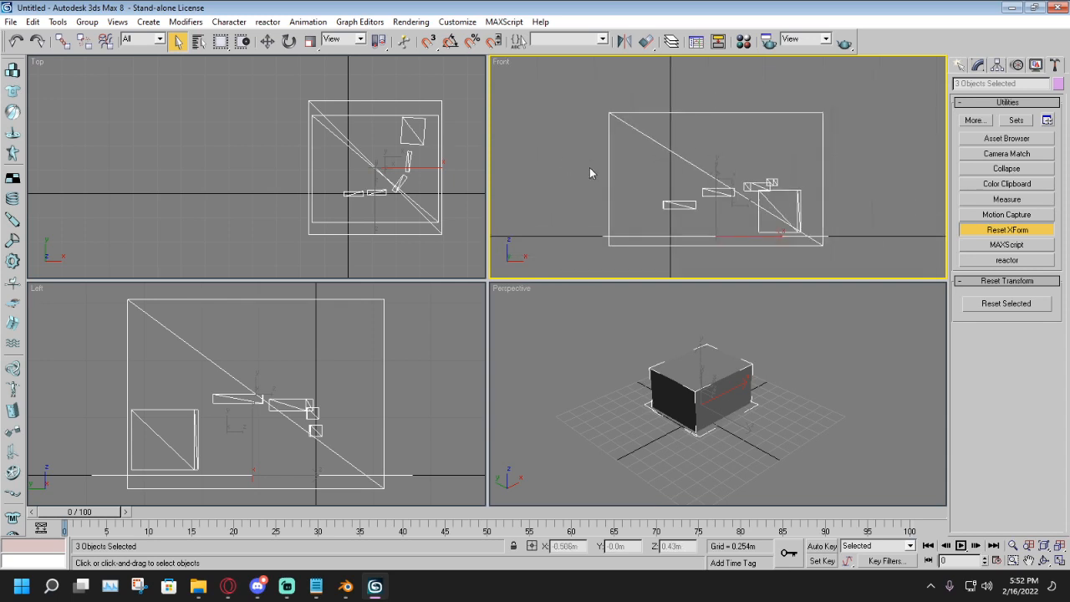
Step: Create a small Dummy helper centered on the world origin in the Front view
click(959, 66)
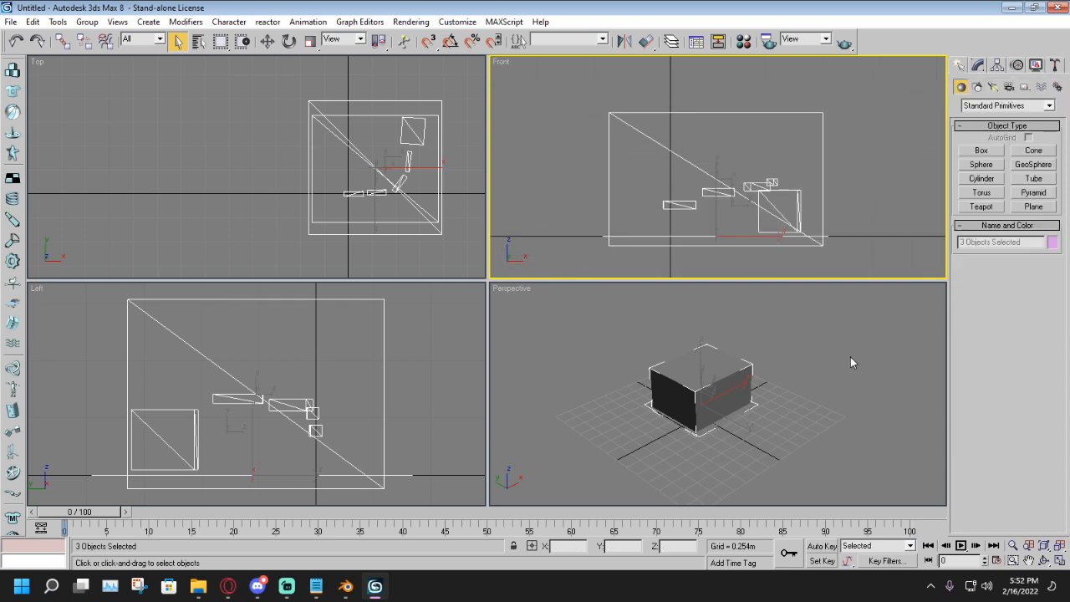
scroll(850, 357, up, 2)
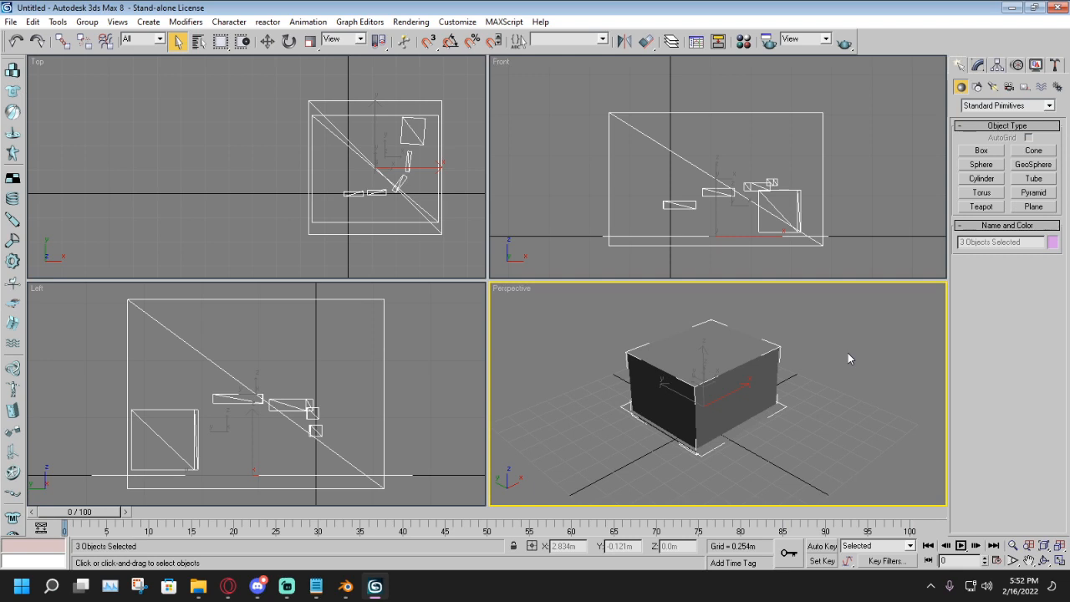
click(1024, 88)
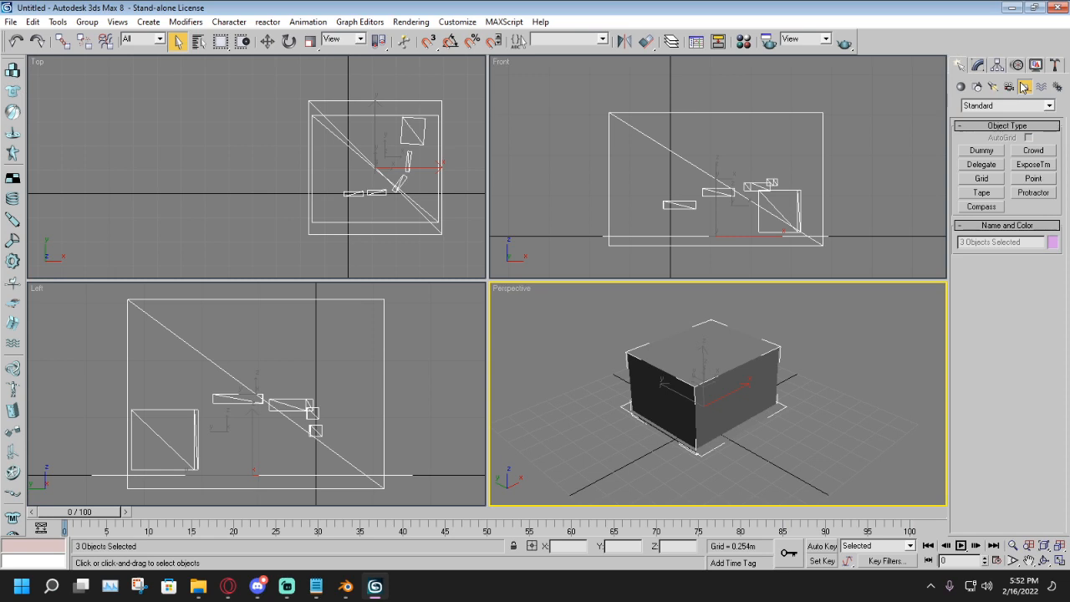
click(961, 87)
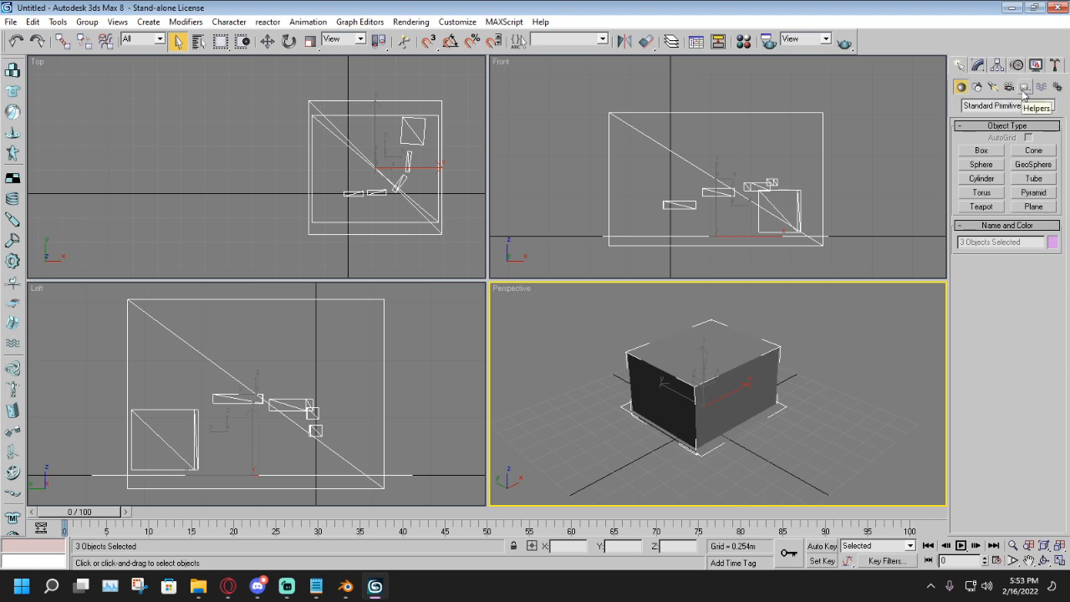
click(1023, 89)
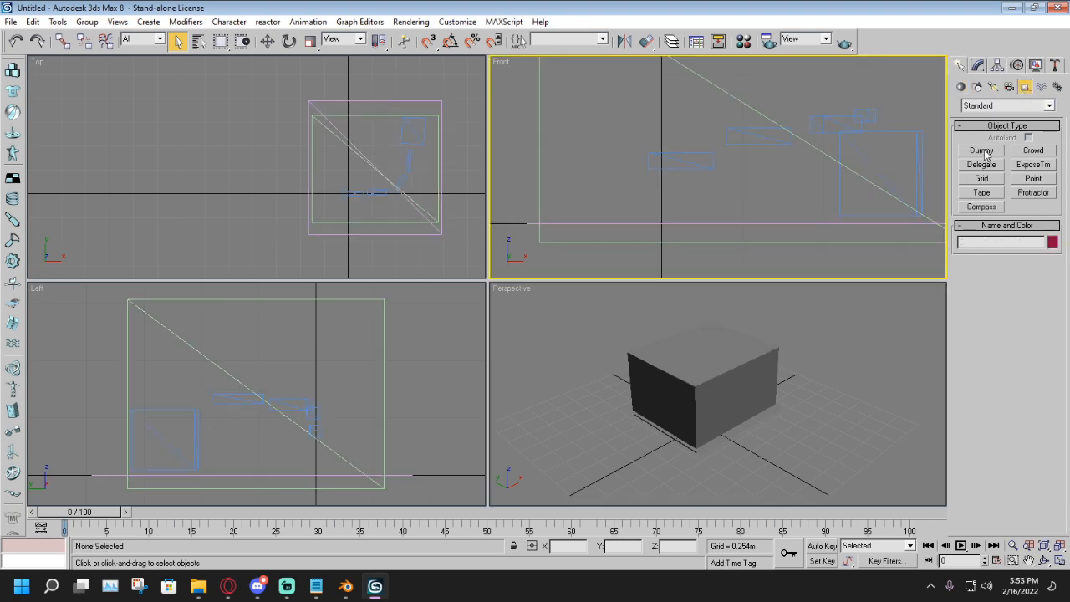
click(985, 153)
middle_drag(679, 228, 688, 210)
scroll(686, 209, up, 6)
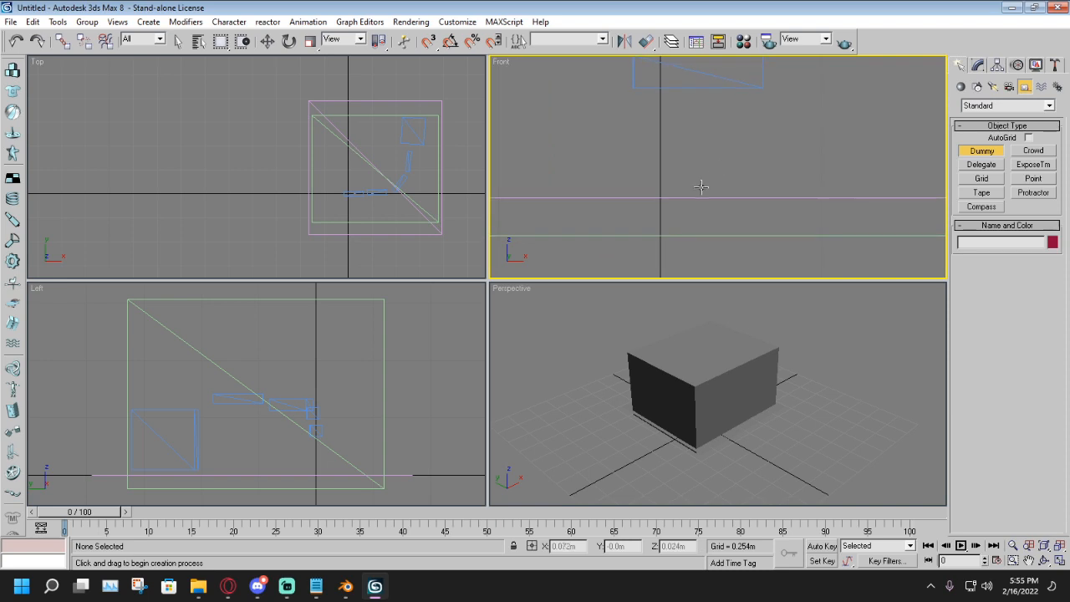
scroll(681, 194, down, 3)
drag(668, 193, 744, 224)
scroll(752, 219, down, 5)
scroll(709, 154, up, 2)
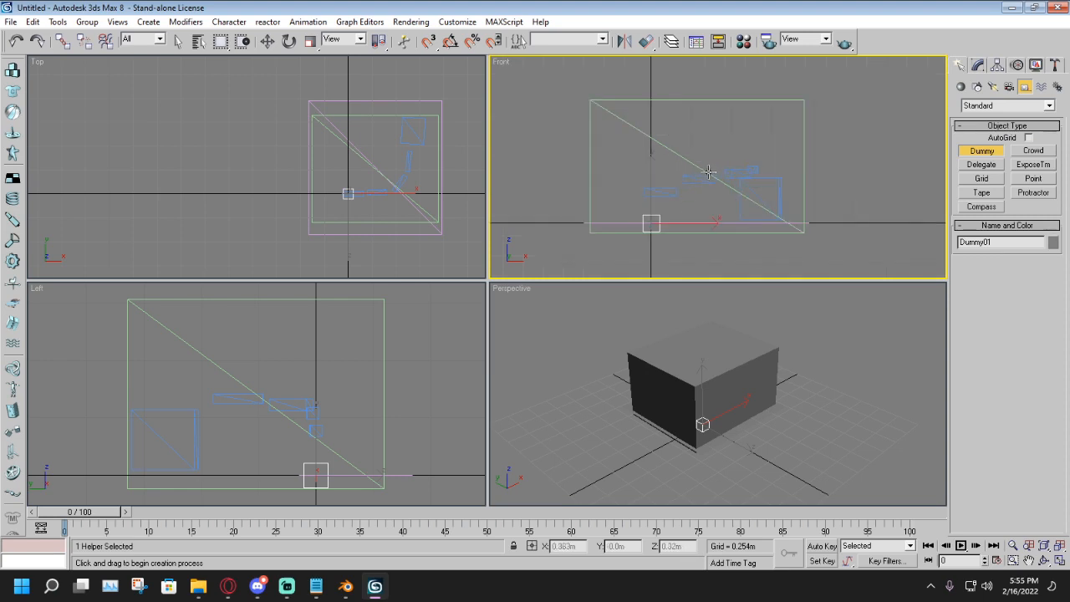
scroll(709, 173, down, 1)
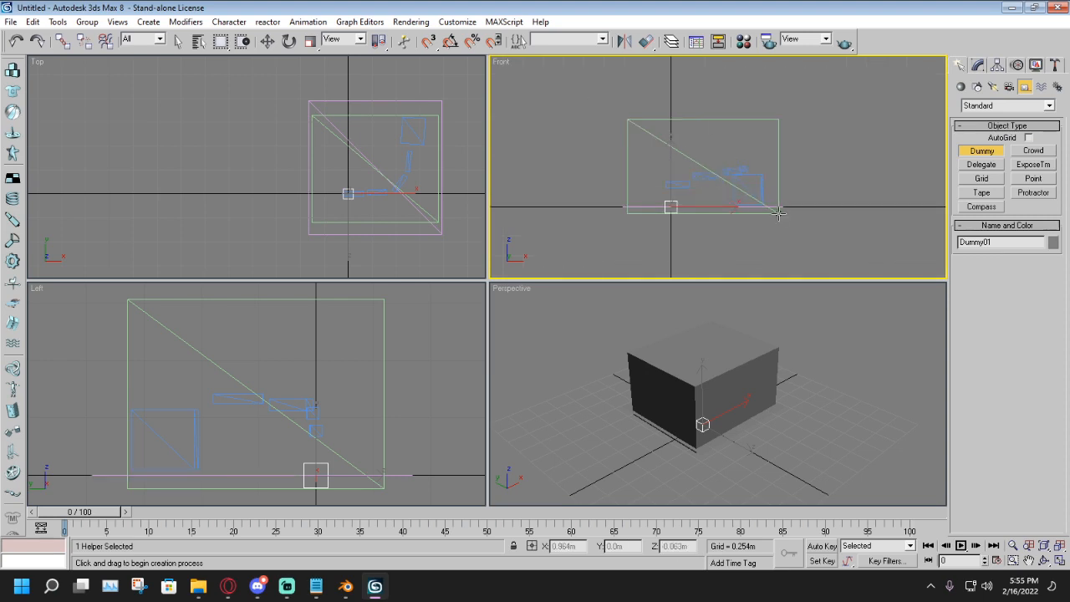
Step: Create two progressively larger Dummy helpers around the first one, both centered on the origin
scroll(778, 212, up, 3)
scroll(759, 153, down, 2)
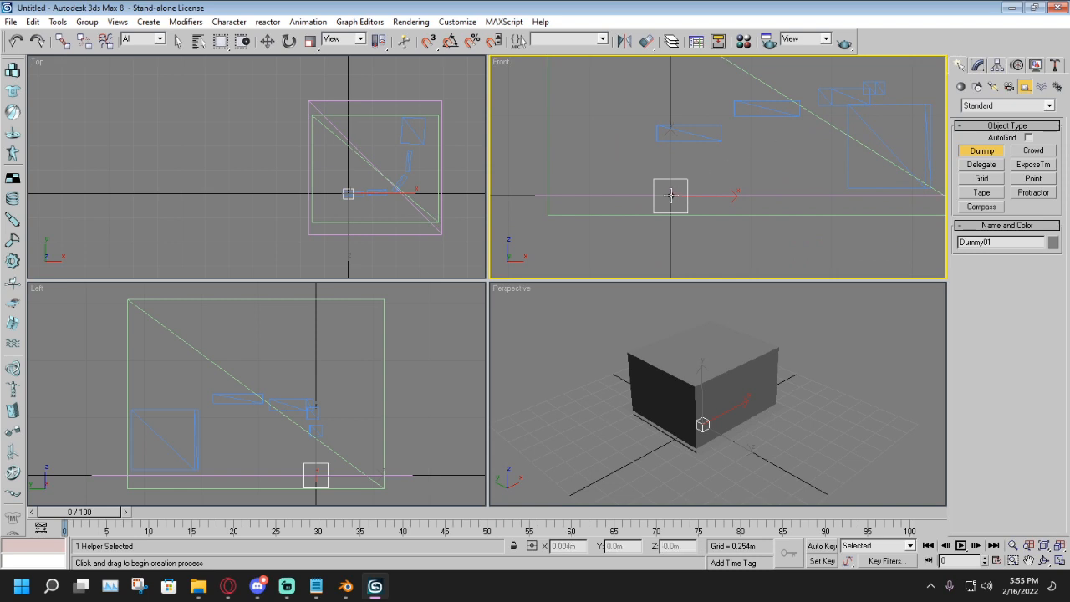
scroll(684, 217, up, 1)
drag(663, 186, 711, 223)
drag(663, 186, 729, 210)
scroll(729, 210, down, 3)
middle_drag(707, 201, 677, 231)
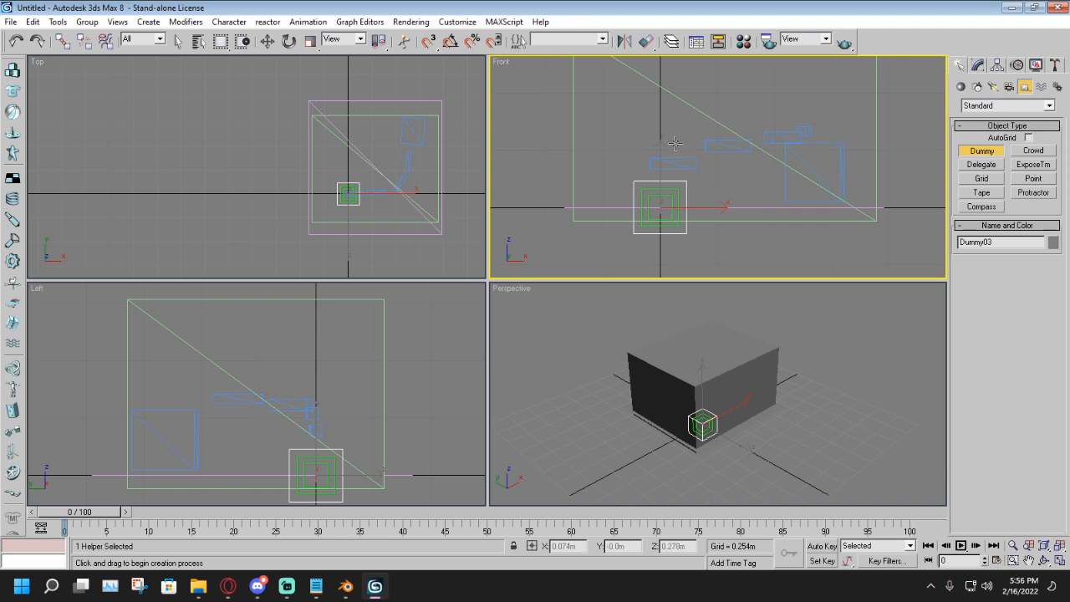
middle_drag(675, 142, 655, 136)
click(177, 41)
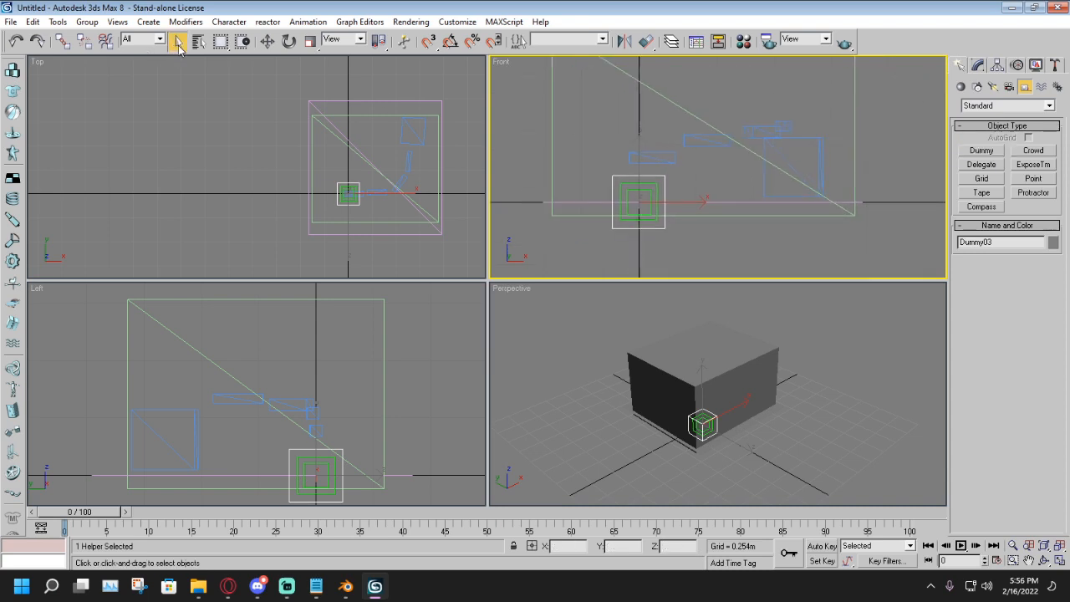
Step: Rename the innermost dummy helper as sct01
click(645, 211)
double_click(974, 241)
key(BackSpace)
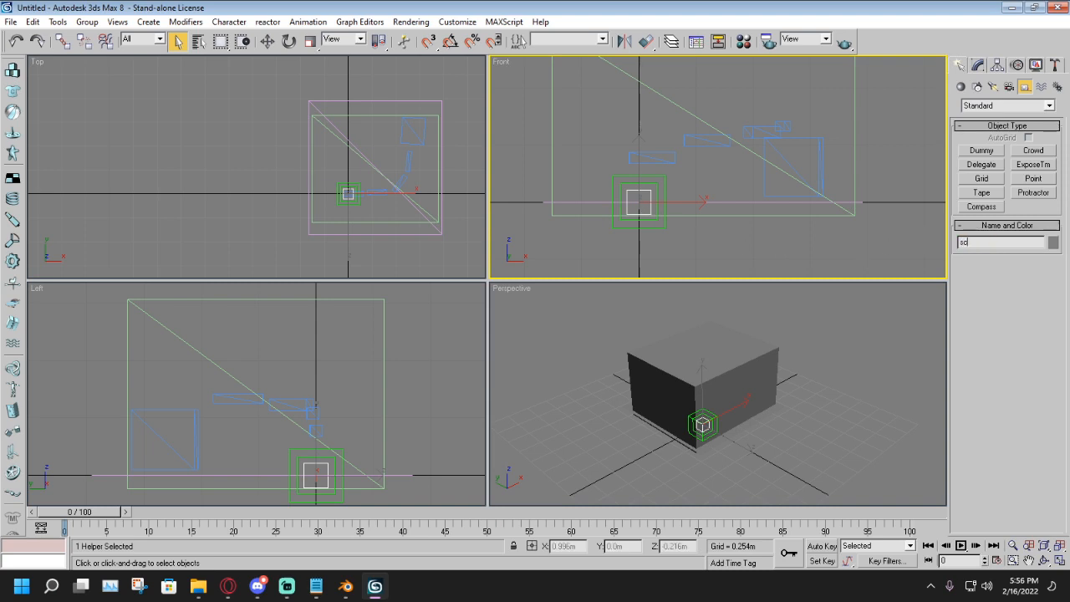
click(811, 255)
Step: Rename the middle dummy helper as sct02
click(650, 212)
click(657, 212)
drag(1003, 242, 922, 235)
key(BackSpace)
text(s)
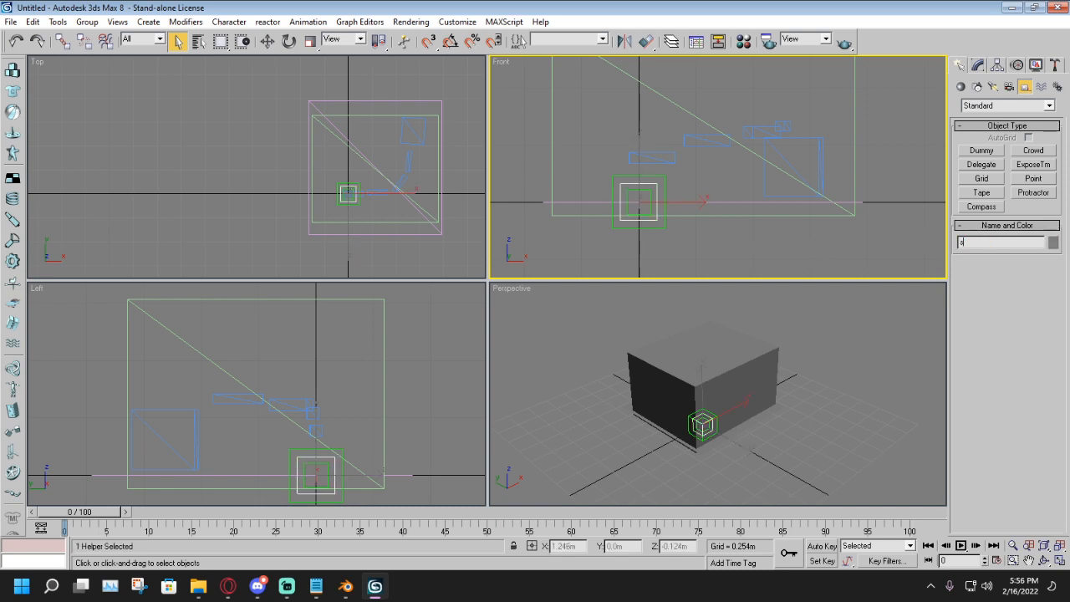
Step: Rename the outermost dummy helper as sct03
click(666, 193)
drag(1003, 241, 902, 248)
key(BackSpace)
text(s)
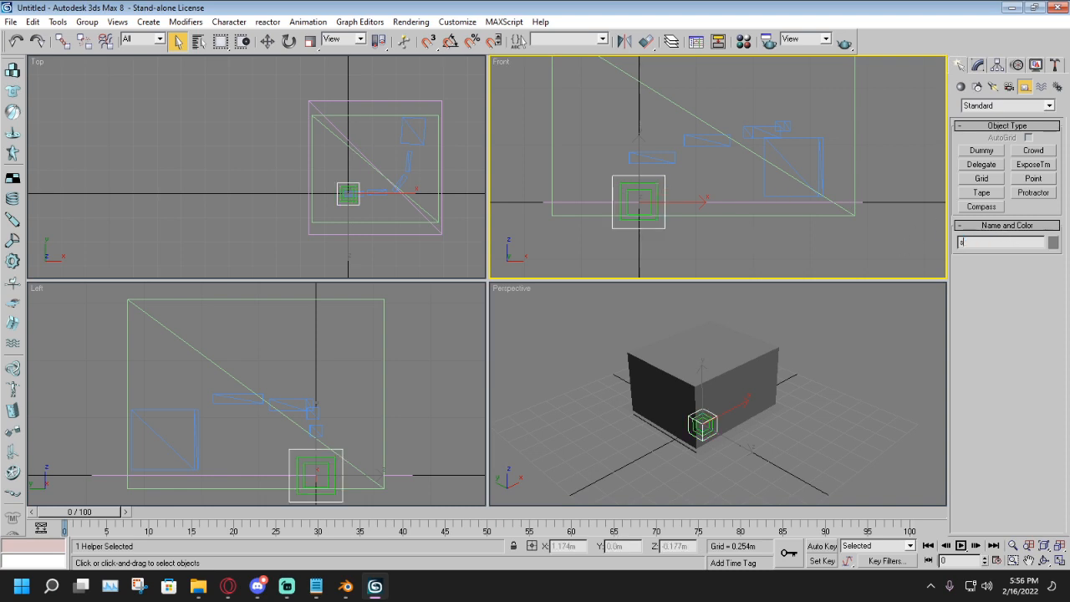
text(cl03)
scroll(712, 204, down, 4)
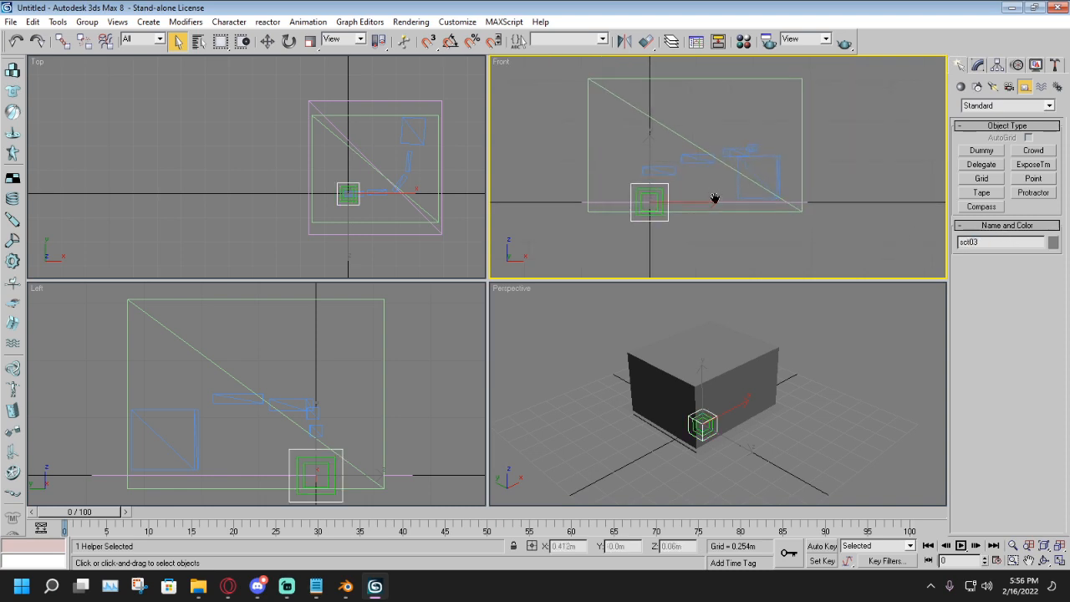
scroll(716, 205, up, 3)
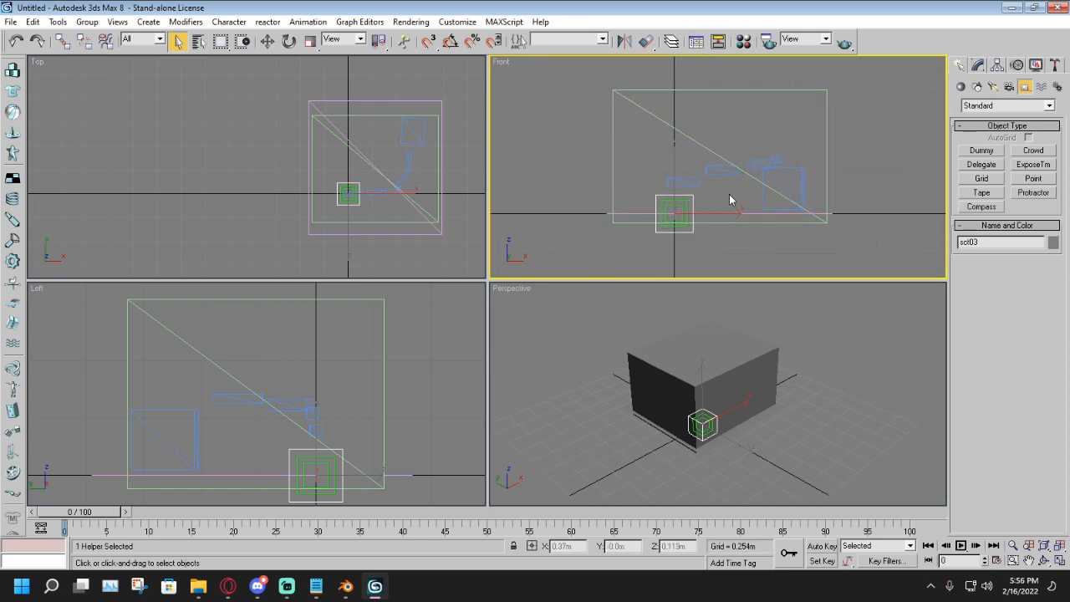
Step: Review the names of all scene objects in the Select Objects list, leaving the selection empty
click(533, 164)
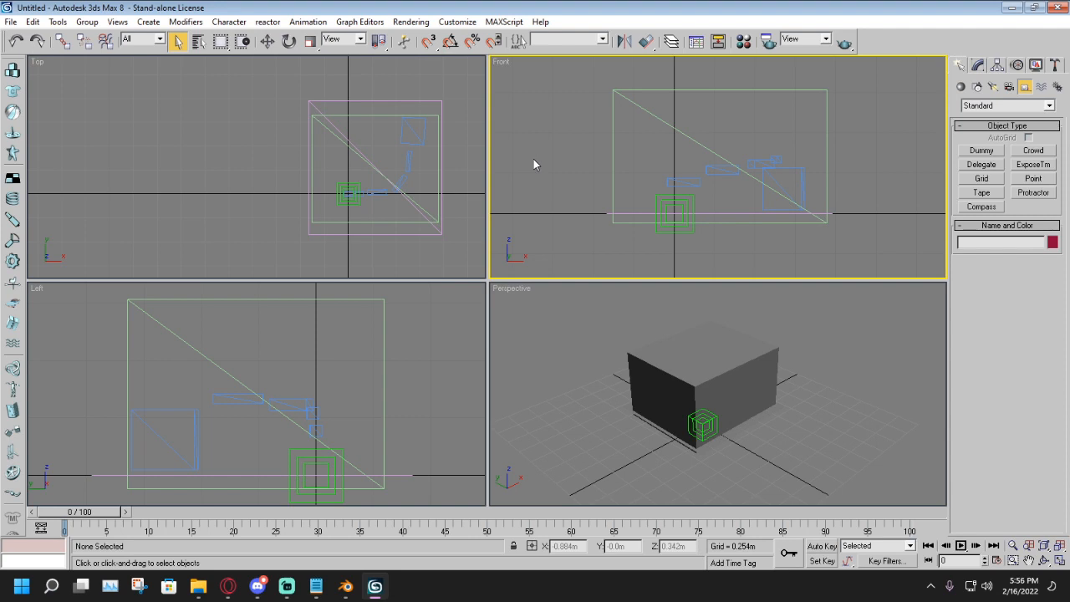
key(h)
drag(483, 150, 502, 131)
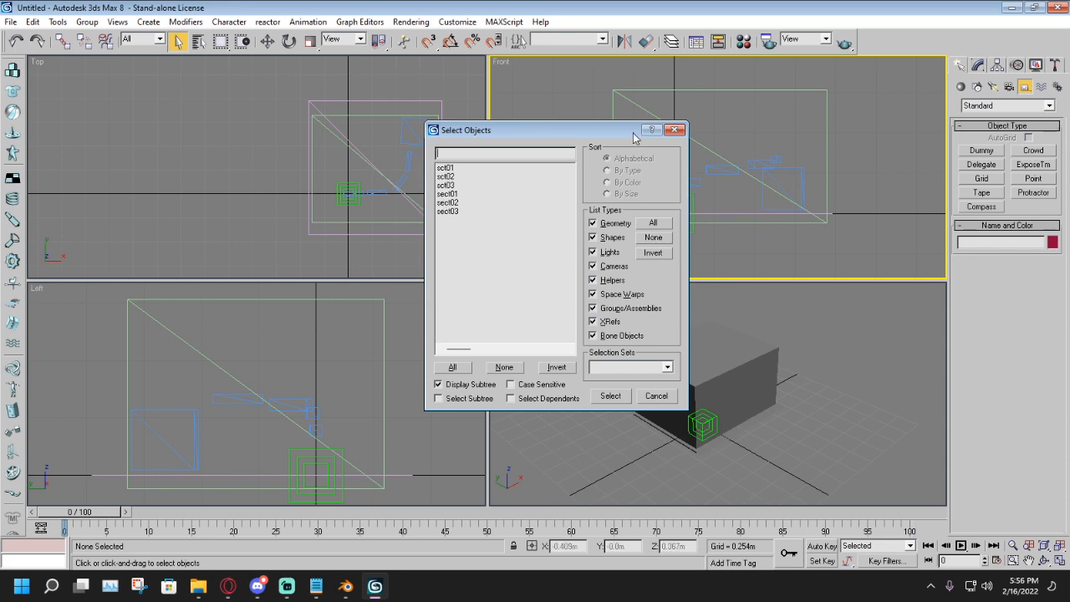
click(675, 130)
middle_drag(556, 203, 567, 198)
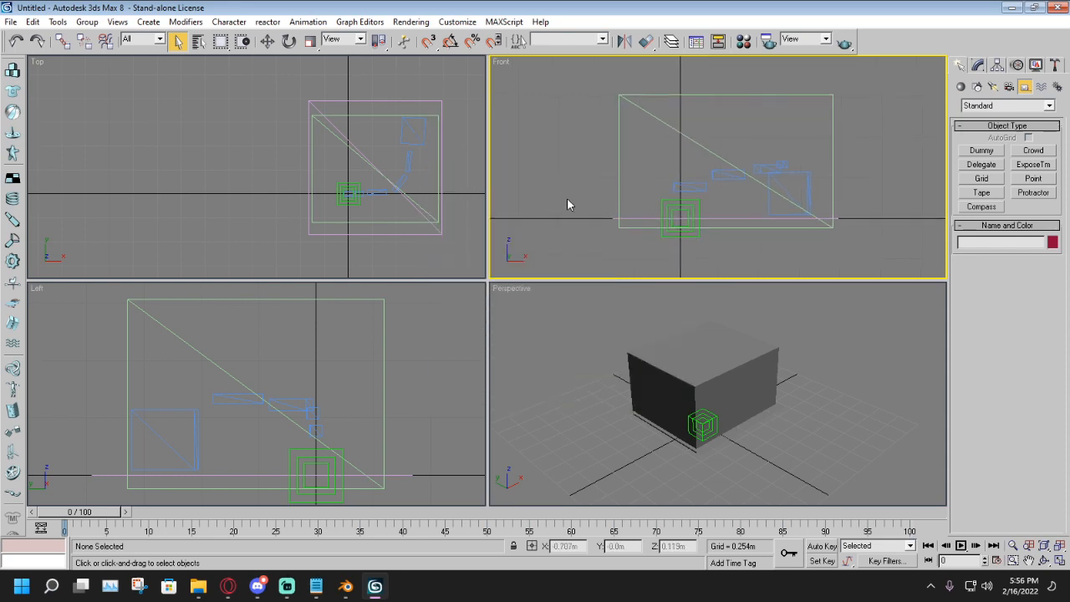
scroll(707, 260, up, 2)
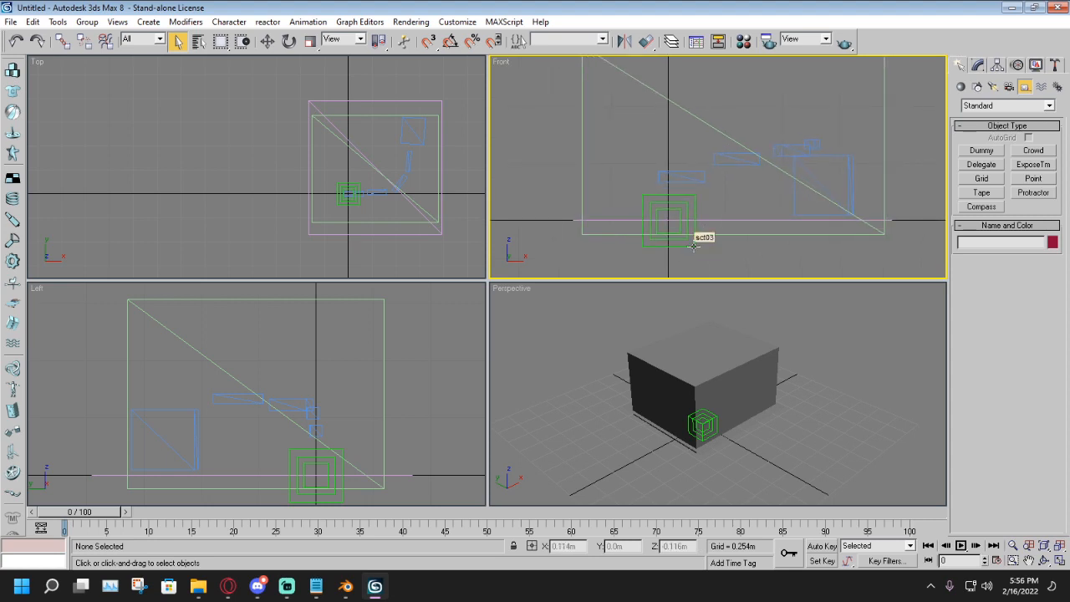
Step: Select the helpers sct01, sct02 and sct03 together and center their pivots on the objects
click(693, 242)
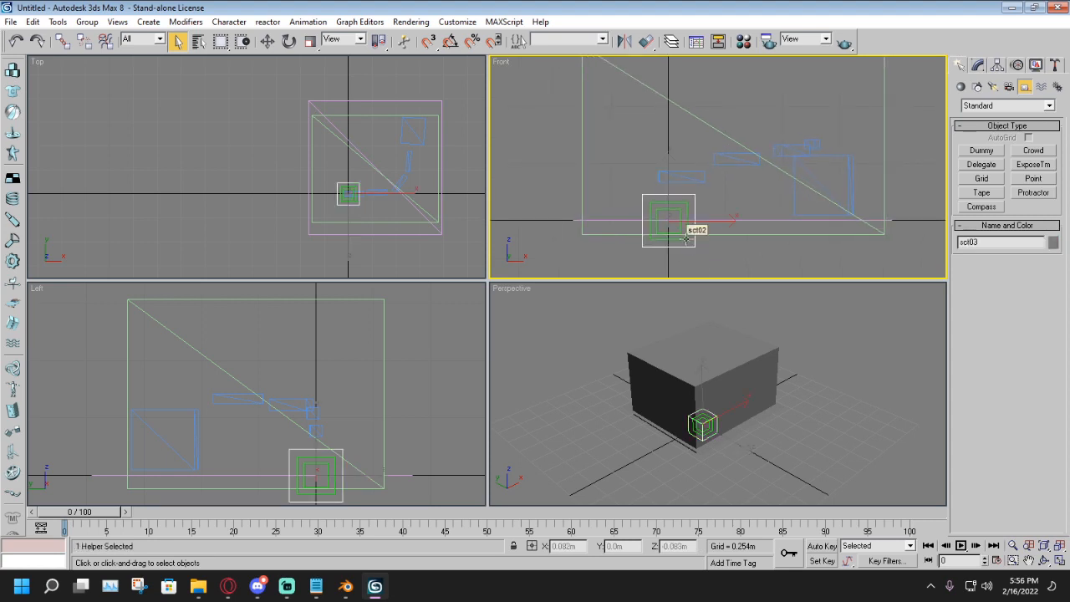
click(685, 239)
ctrl+click(680, 235)
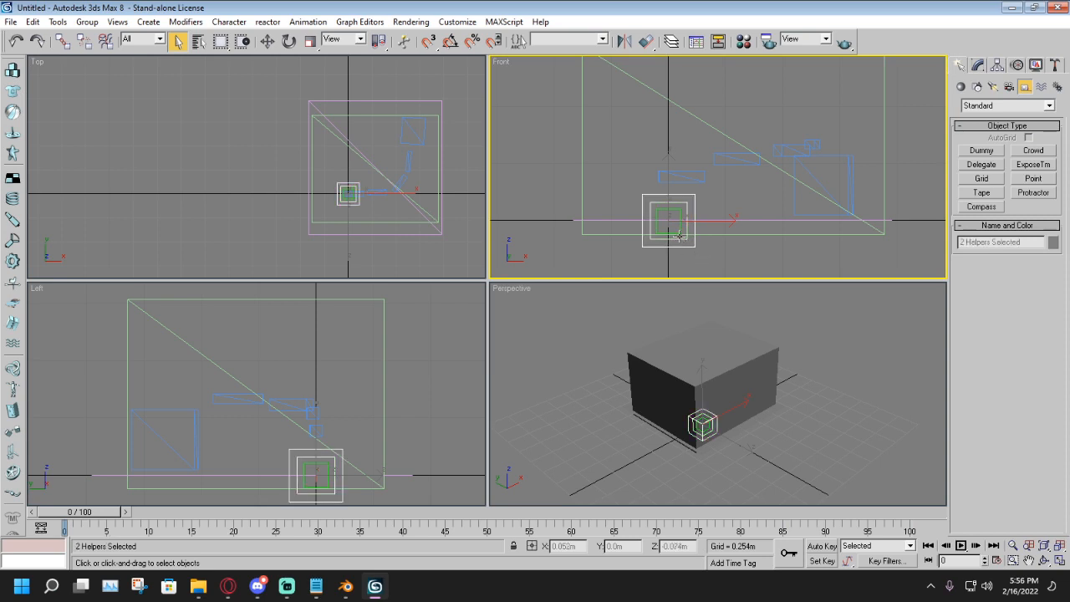
click(751, 260)
click(694, 246)
ctrl+click(677, 239)
ctrl+click(680, 227)
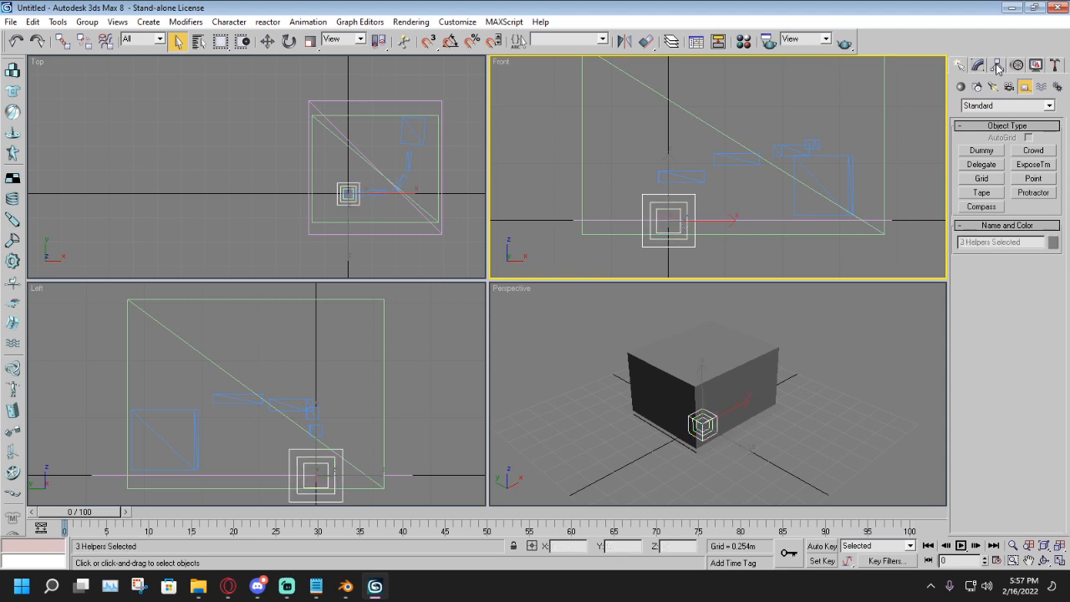
click(997, 67)
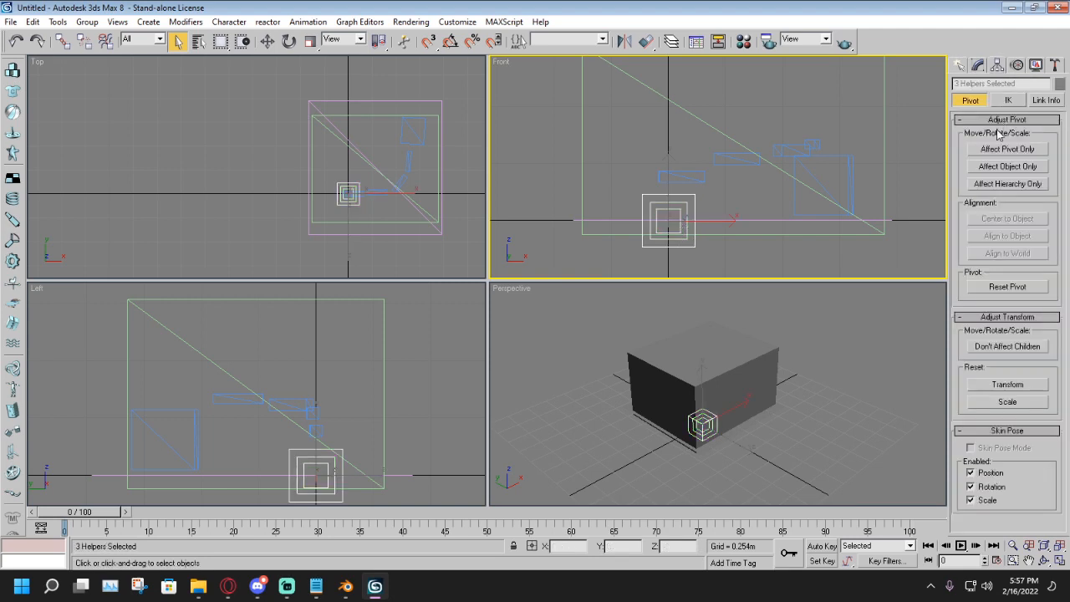
click(996, 150)
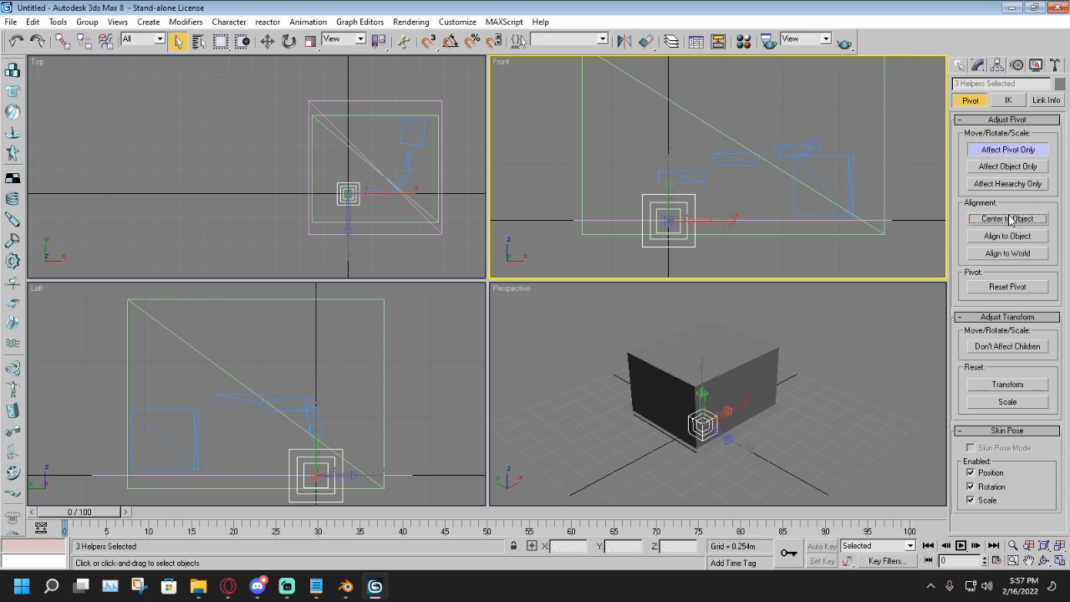
Step: Reset the transforms of the three selected dummy helpers with Reset XForm and clear the selection
click(1056, 70)
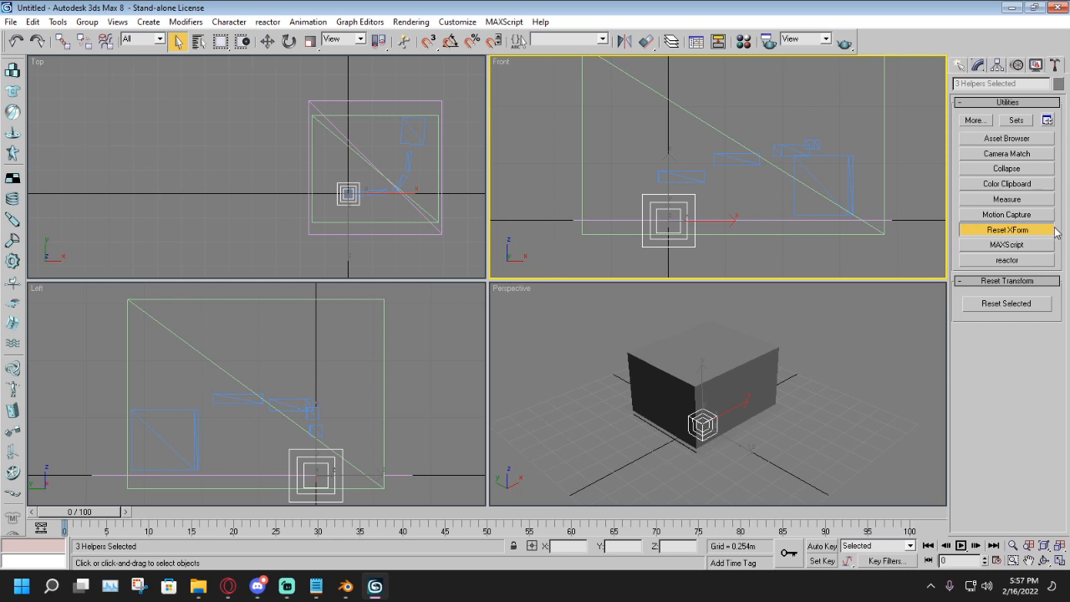
click(1004, 305)
scroll(716, 162, down, 1)
click(570, 195)
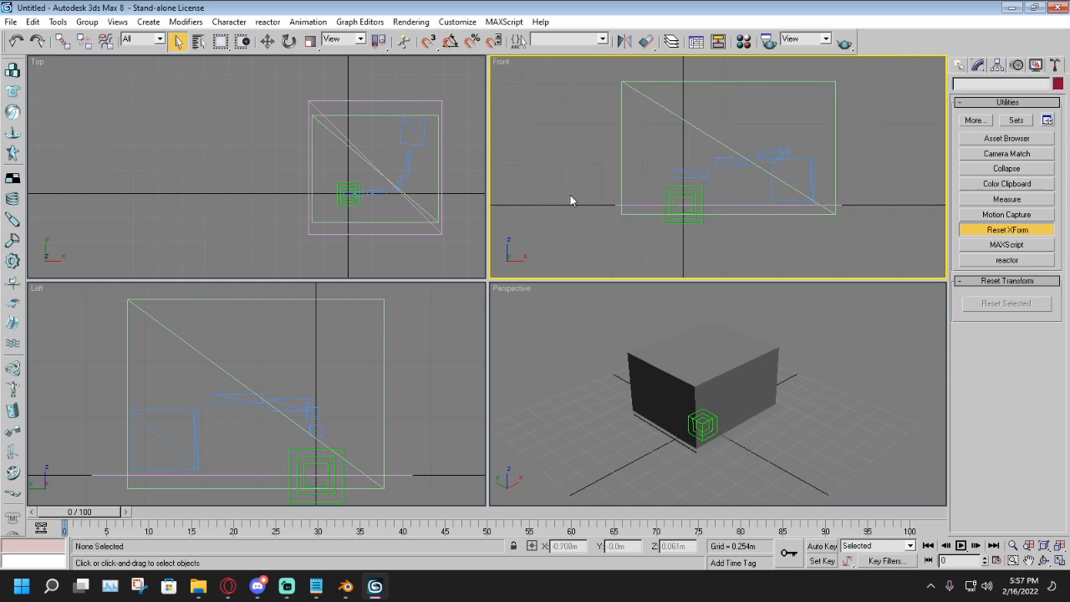
Step: Link the large box sect01 to the parent helper sct01 with Select and Link
click(959, 65)
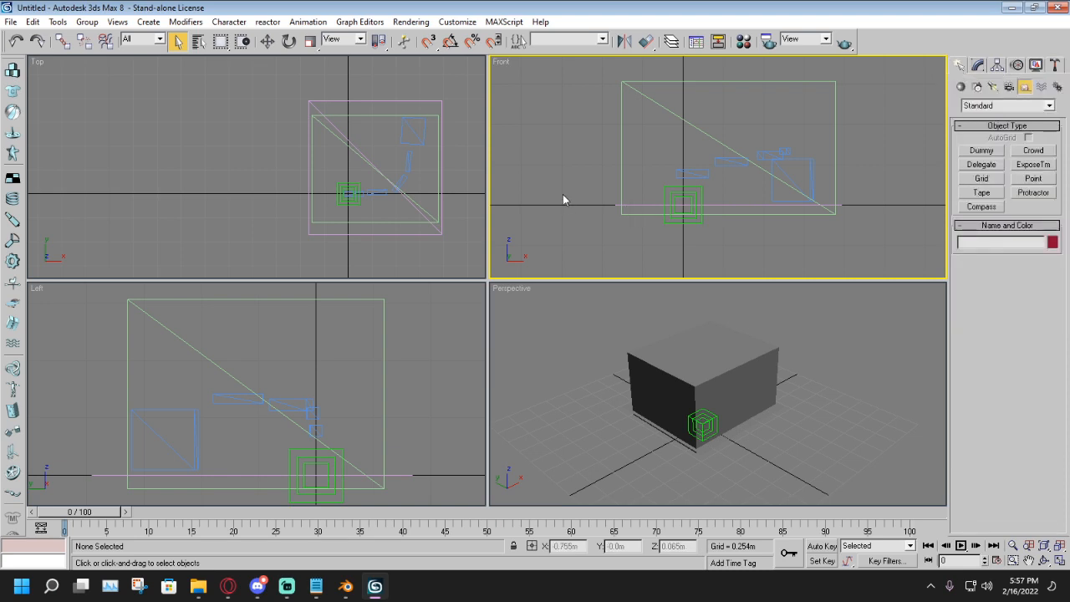
middle_drag(563, 194, 577, 204)
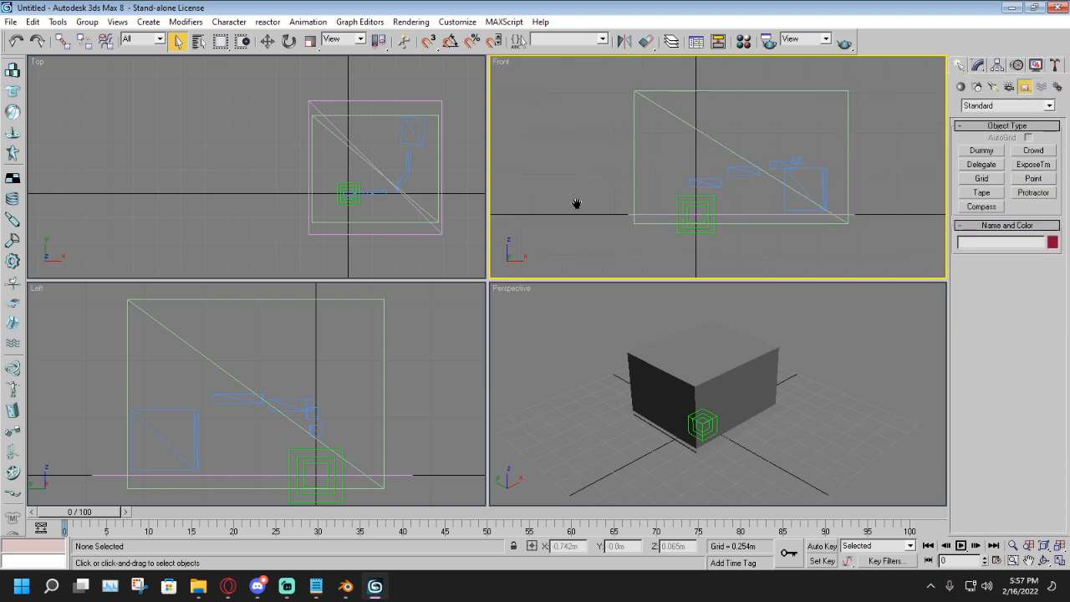
click(64, 42)
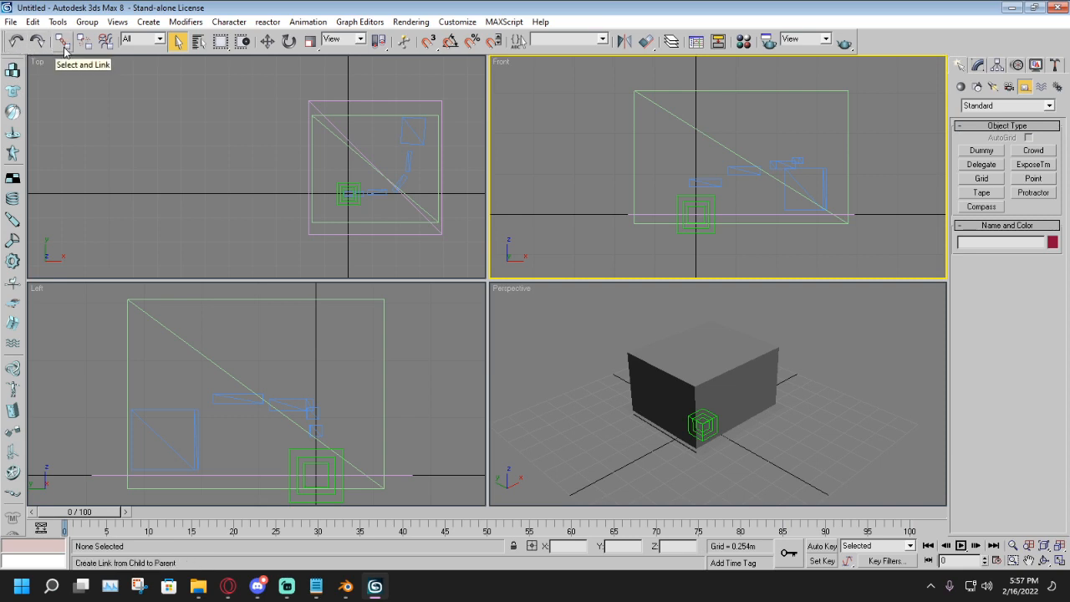
click(65, 43)
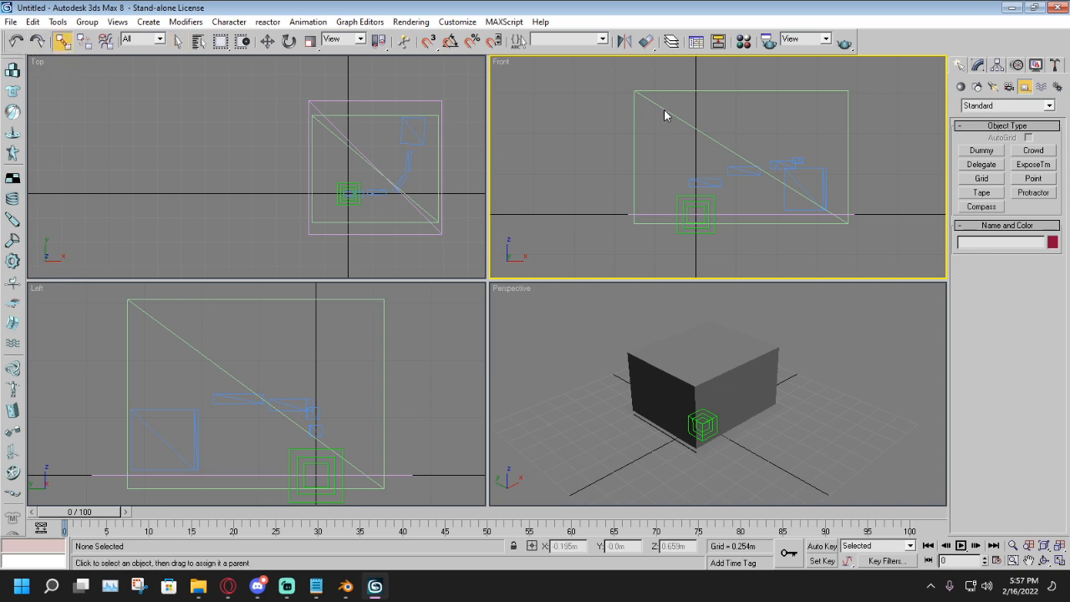
middle_drag(678, 119, 668, 126)
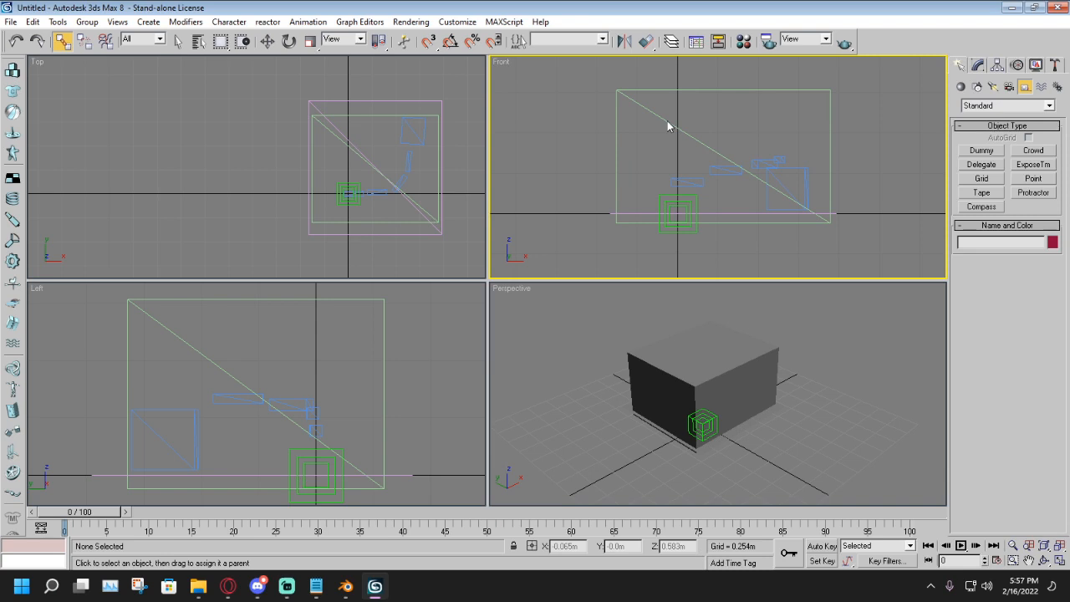
click(830, 113)
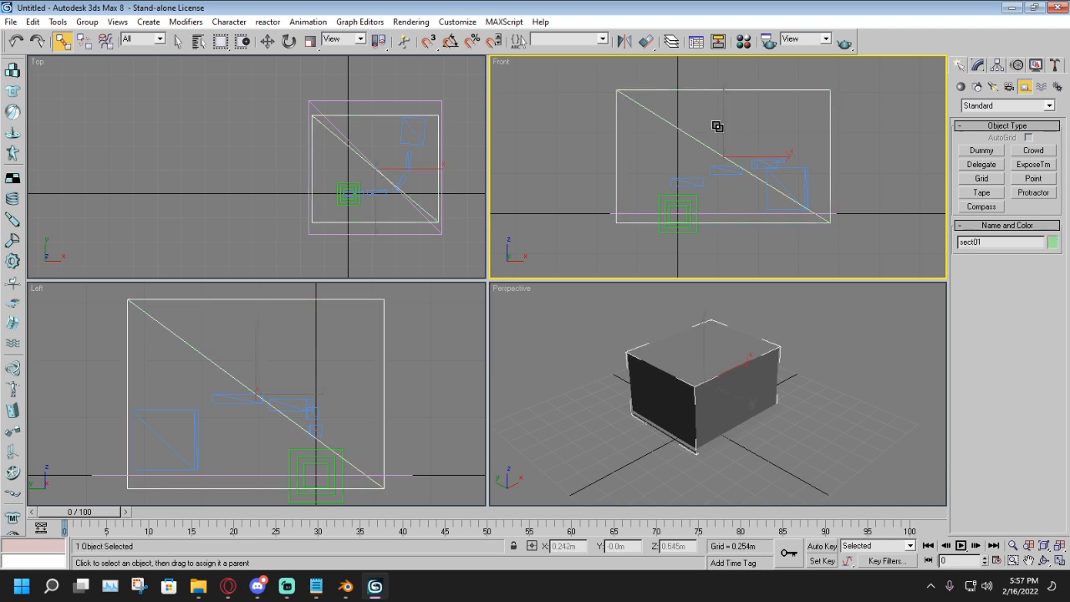
scroll(714, 129, up, 3)
middle_drag(792, 155, 774, 163)
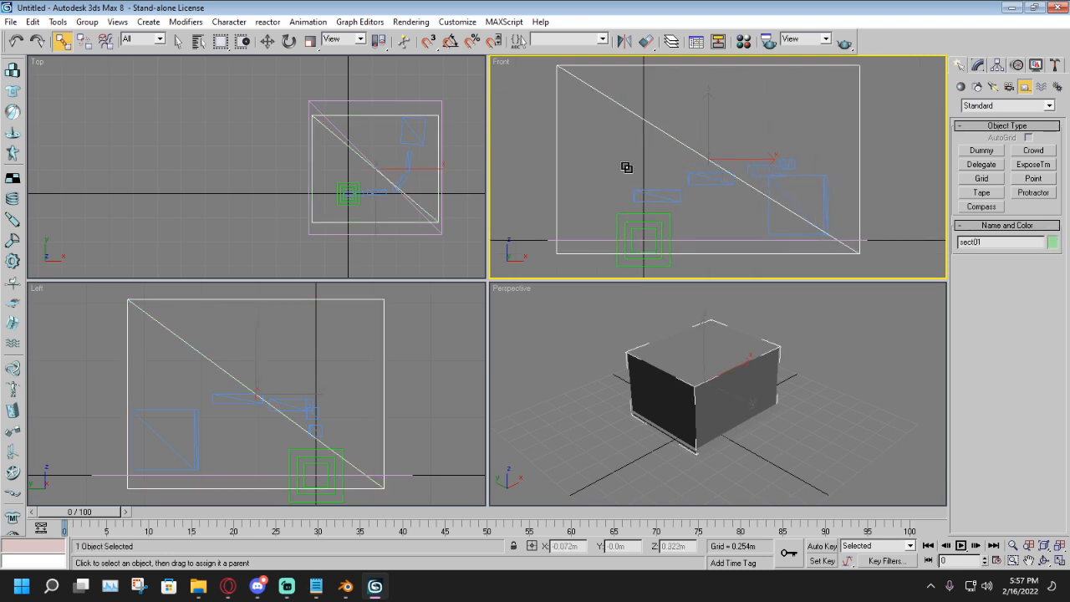
scroll(626, 167, down, 3)
key(h)
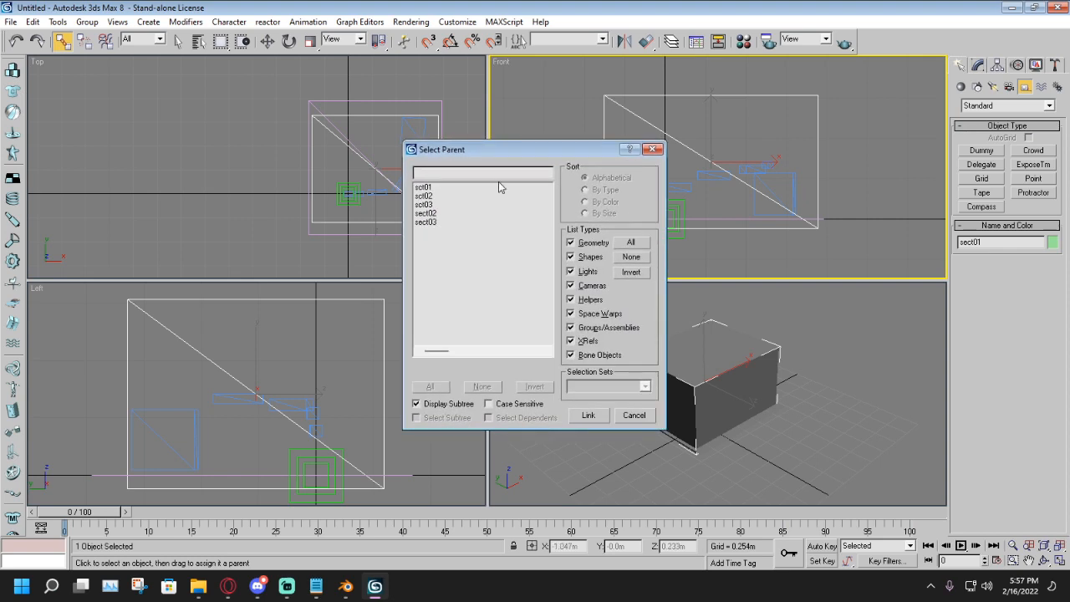
click(426, 189)
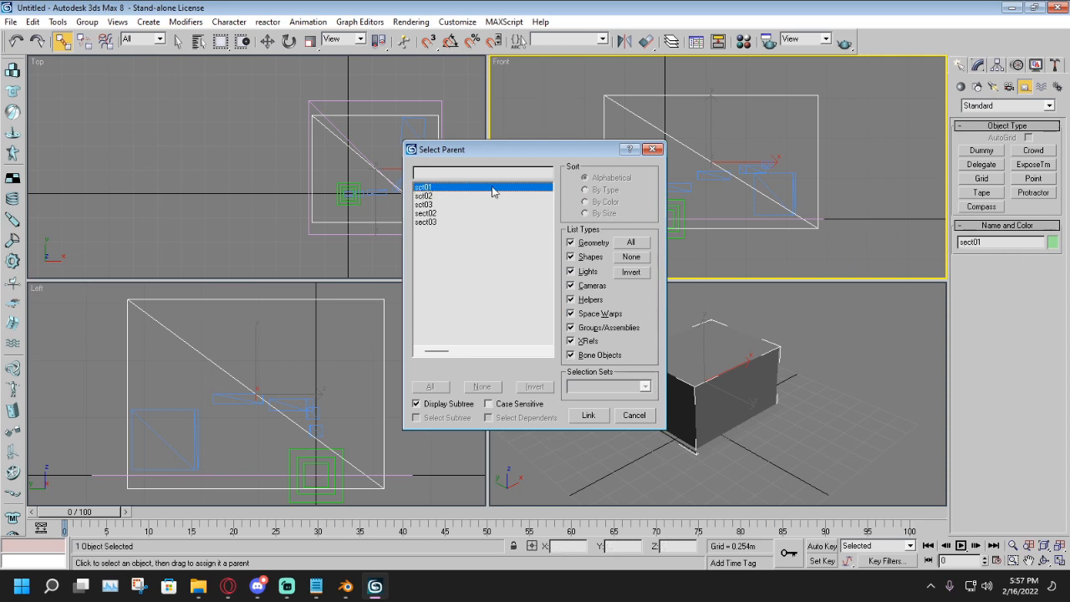
click(588, 415)
Step: Link the blue platform object sect02 to the parent helper sct02
click(792, 189)
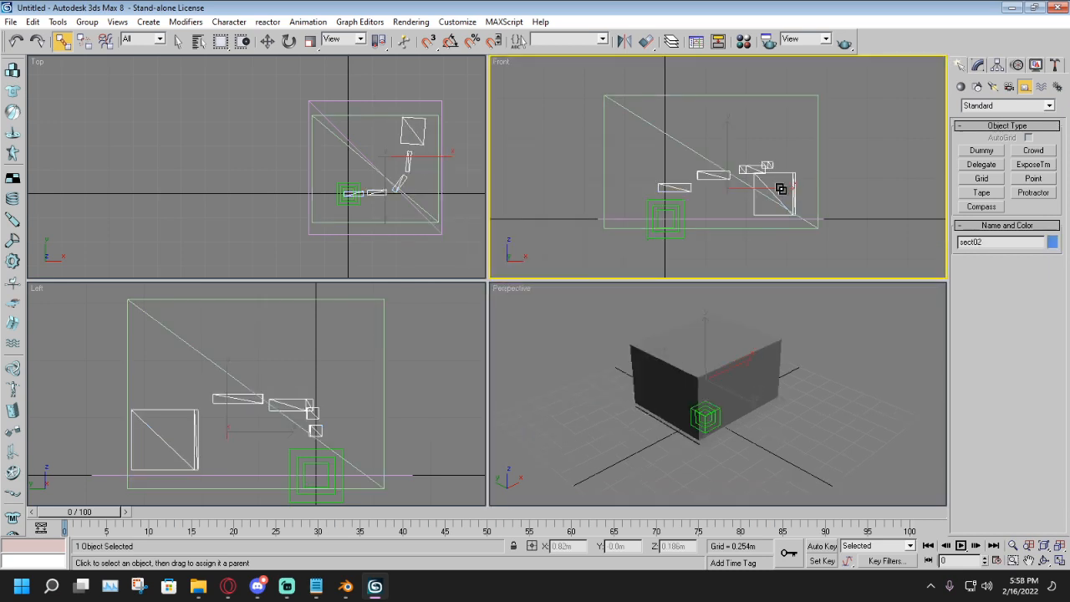
key(h)
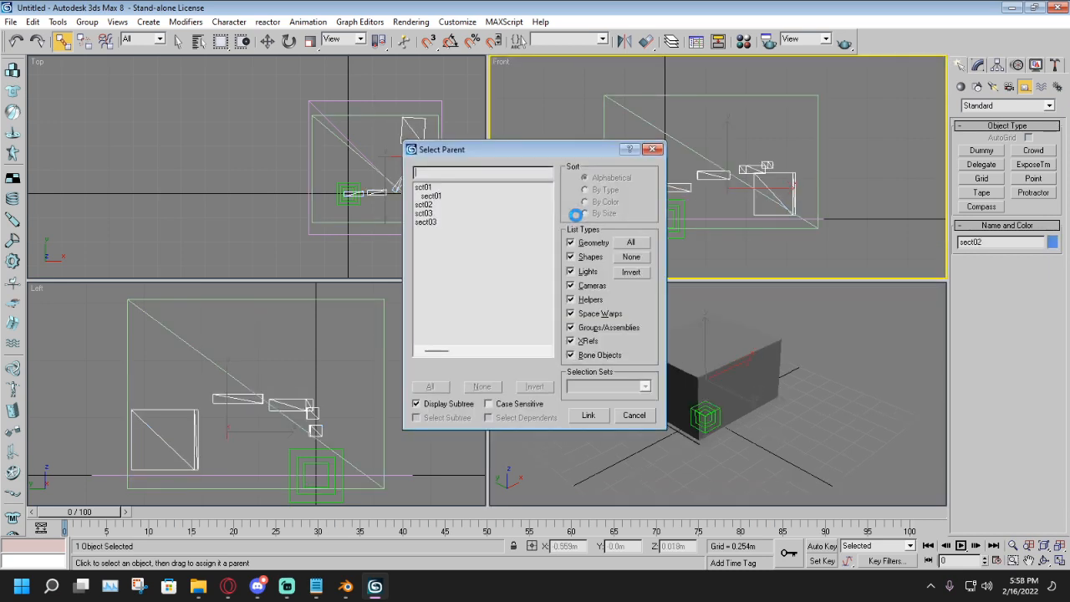
click(430, 205)
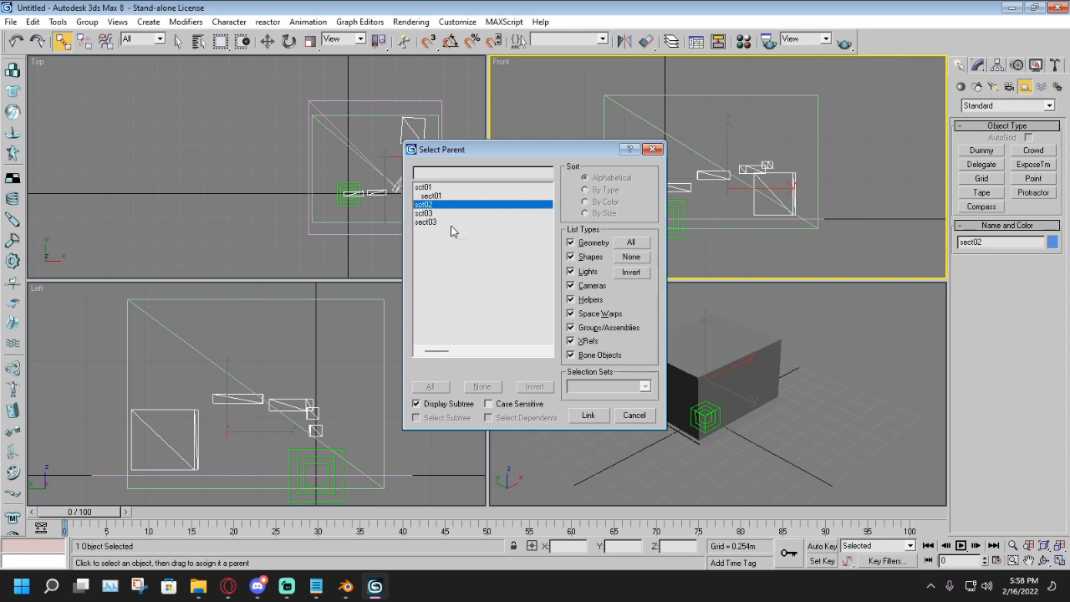
click(588, 419)
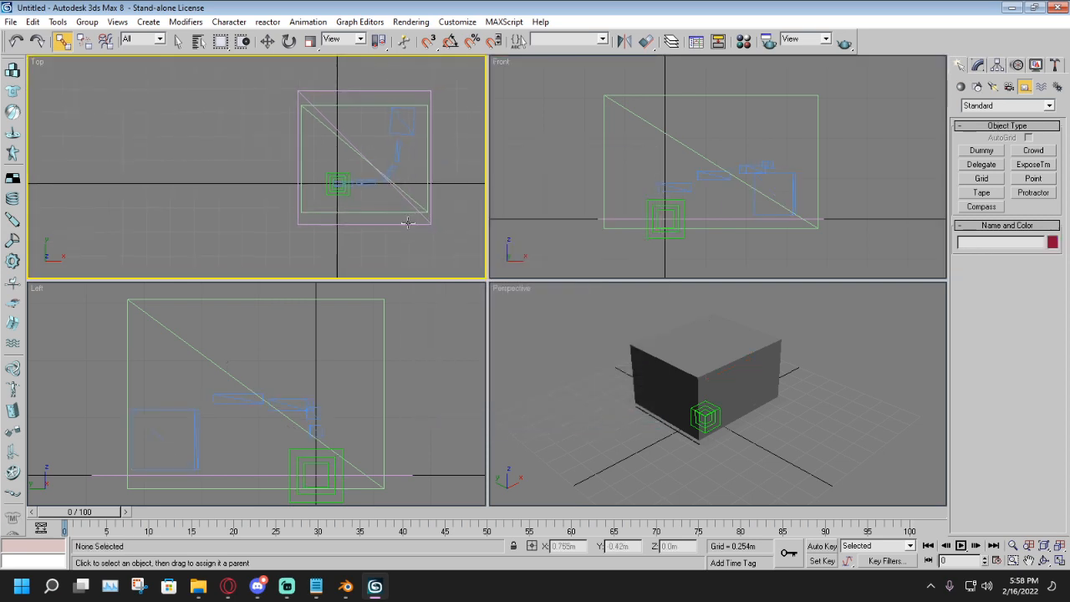
Step: Link the flat plane sect03 to the parent helper sct03
click(408, 223)
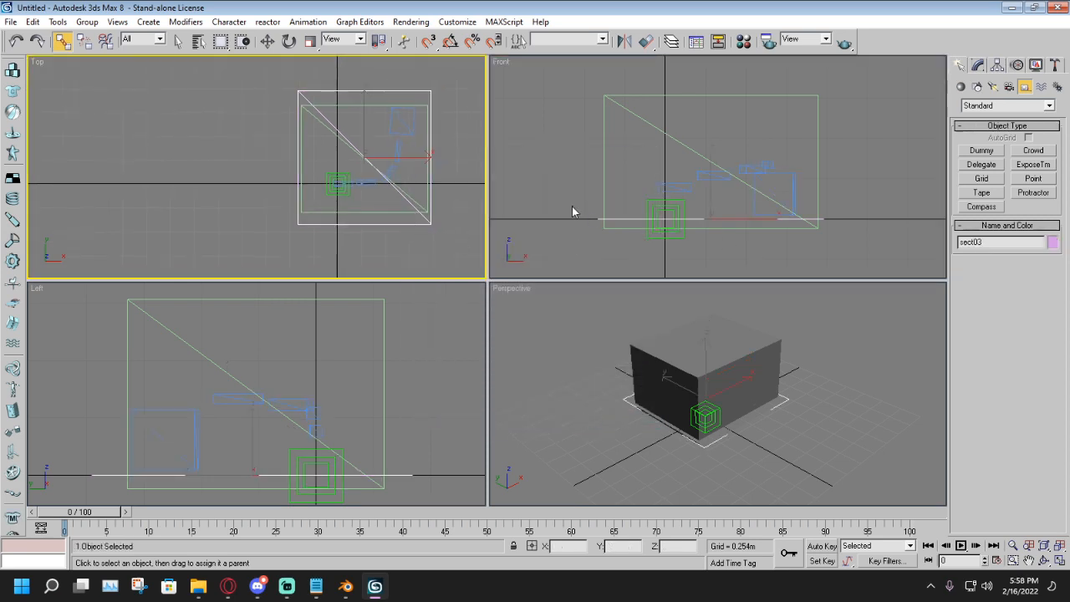
key(h)
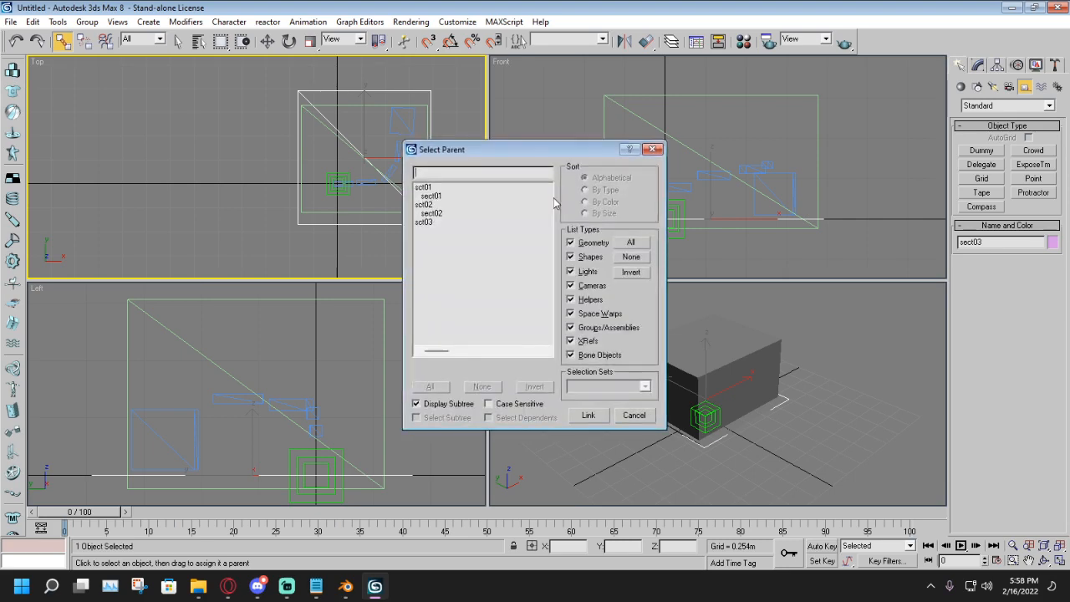
click(424, 222)
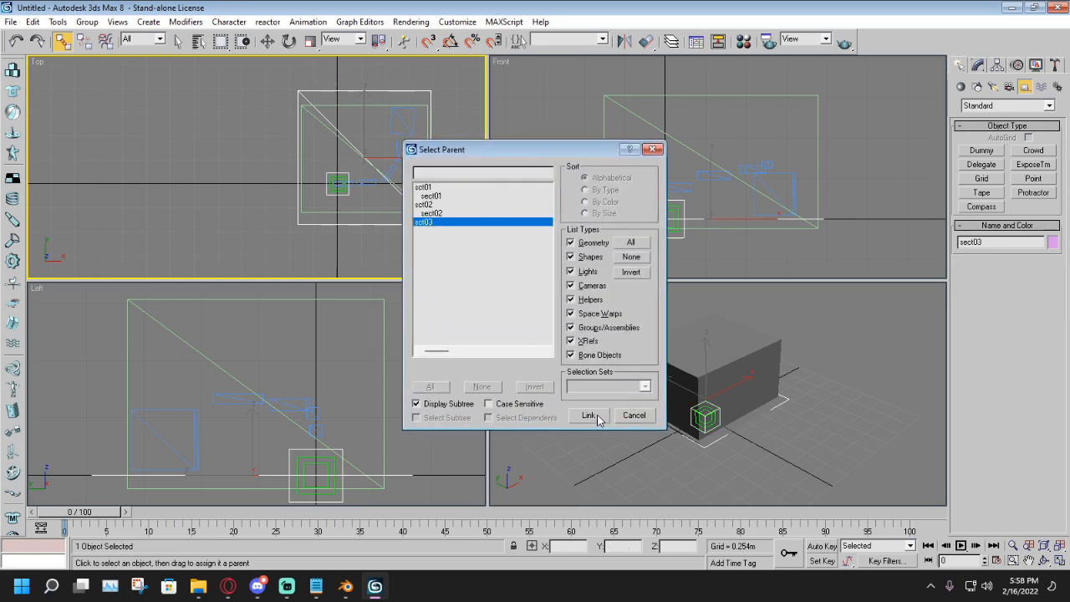
click(598, 416)
Step: Check the parent-child hierarchy of the sct helpers and sect objects in the Select Parent list, and close it without linking
click(599, 217)
scroll(599, 218, down, 3)
key(h)
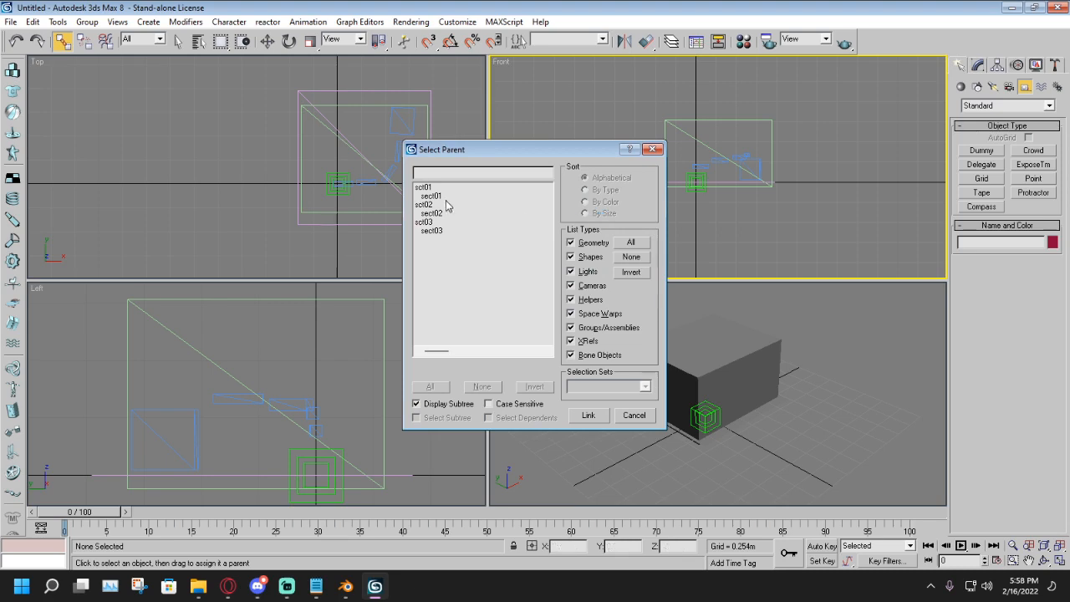
click(421, 188)
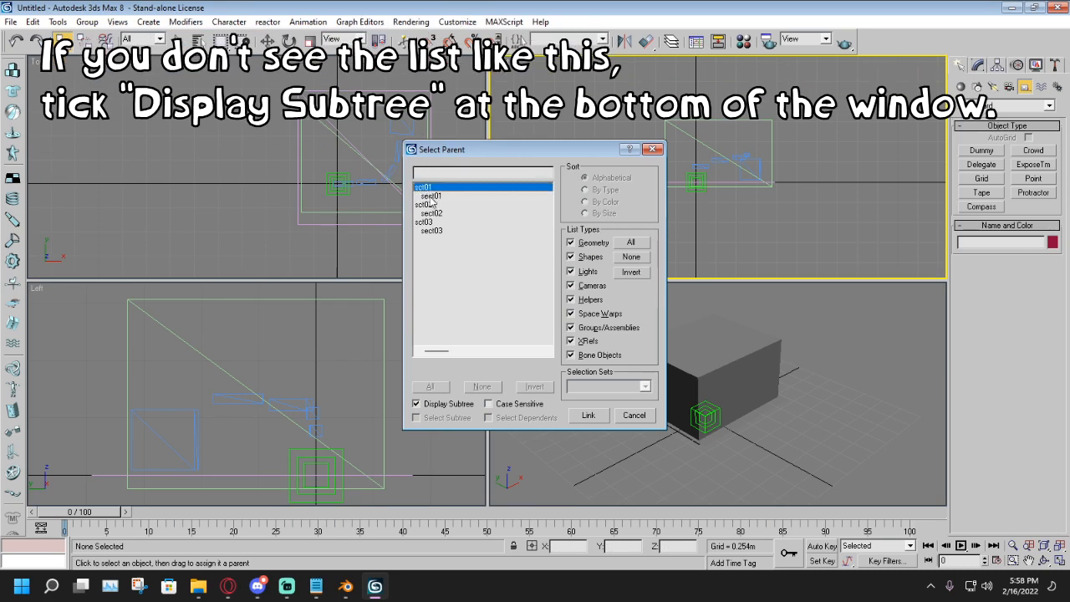
drag(431, 201, 440, 247)
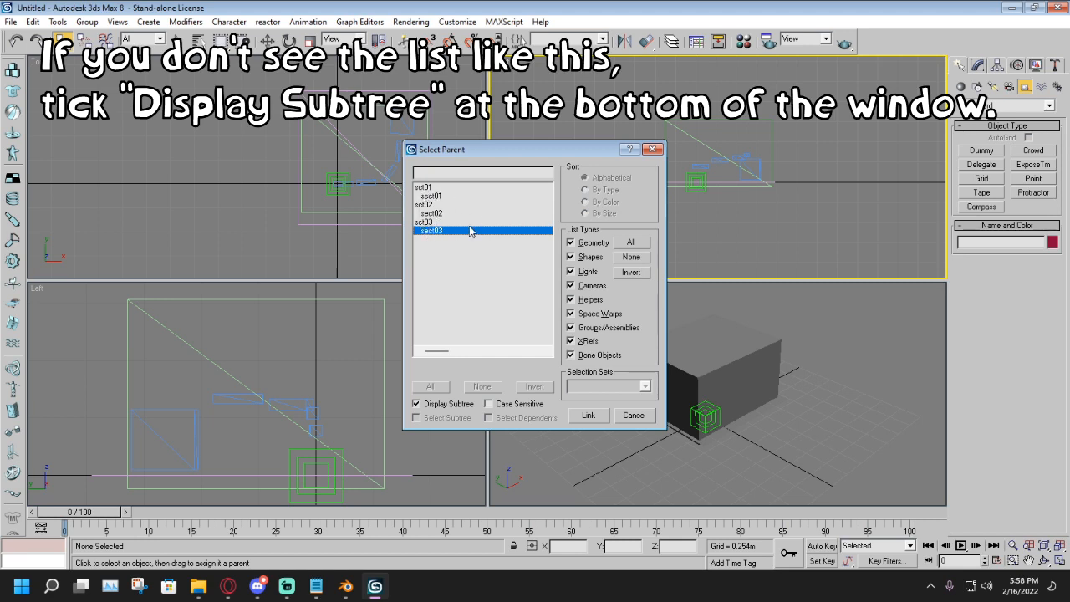
click(652, 149)
scroll(792, 201, up, 2)
mouse_move(793, 203)
middle_down()
mouse_move(813, 197)
mouse_move(796, 208)
mouse_move(784, 190)
middle_up()
scroll(784, 193, down, 1)
scroll(784, 193, up, 1)
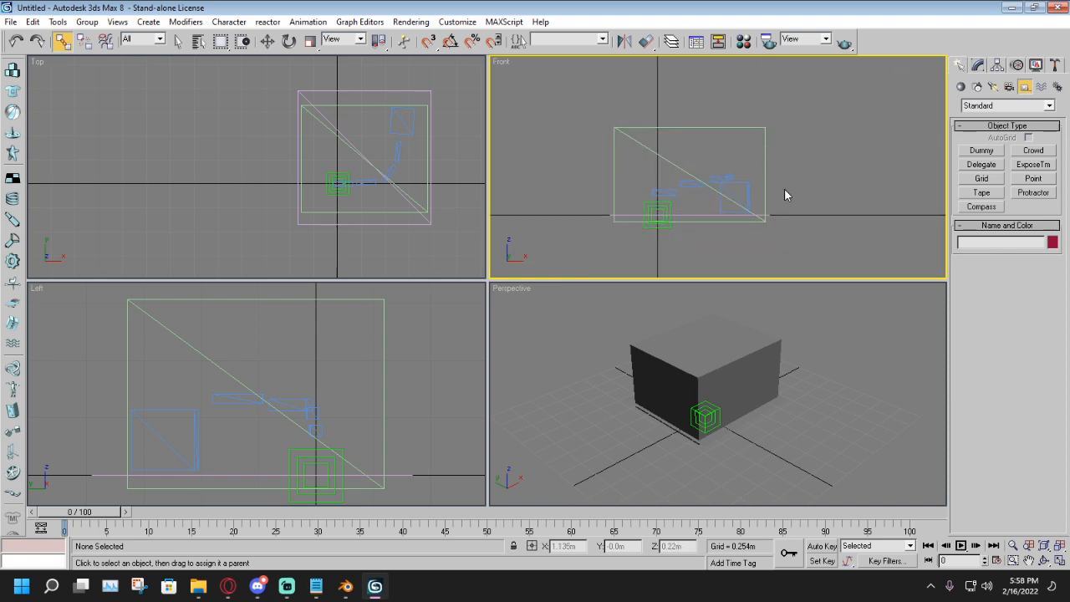
Step: Begin exporting the scene and browse to the folder CPA Editor\Editor\GAMEDN64\World\Levels\tutorial
click(11, 23)
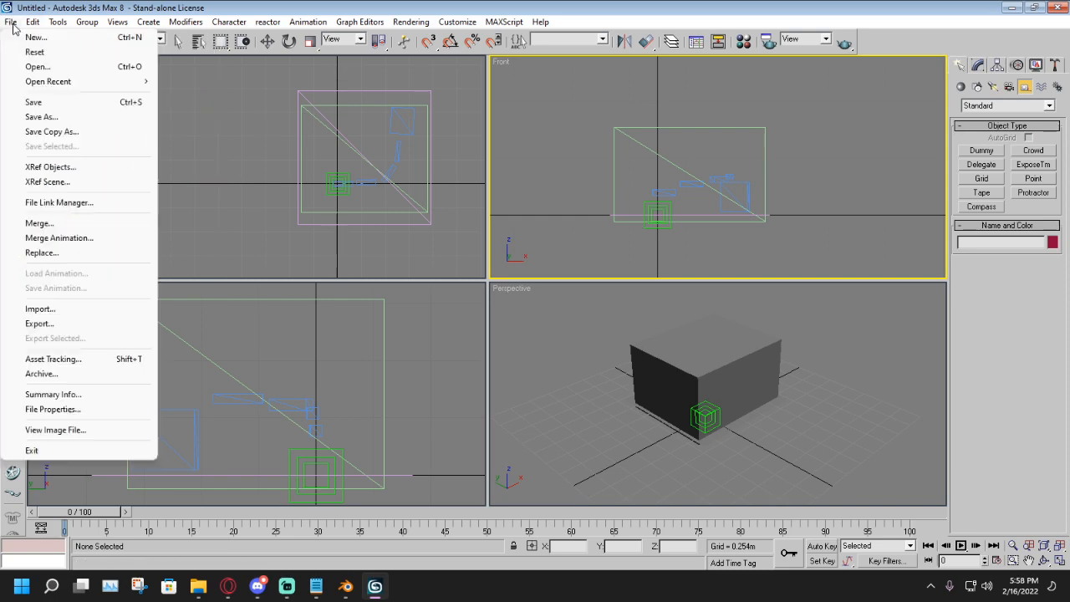
click(33, 454)
double_click(460, 204)
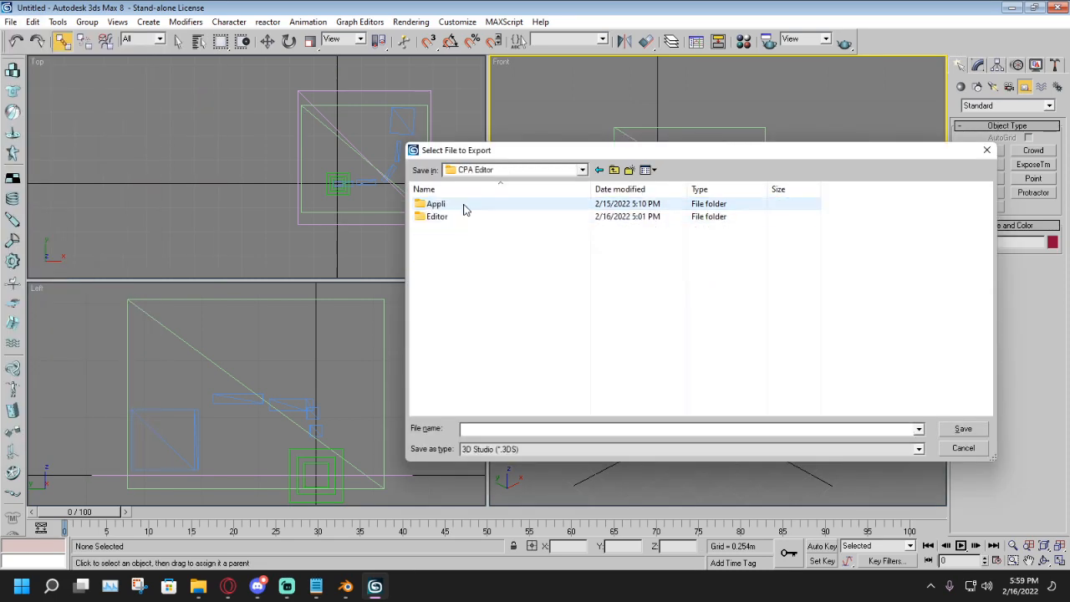
double_click(438, 219)
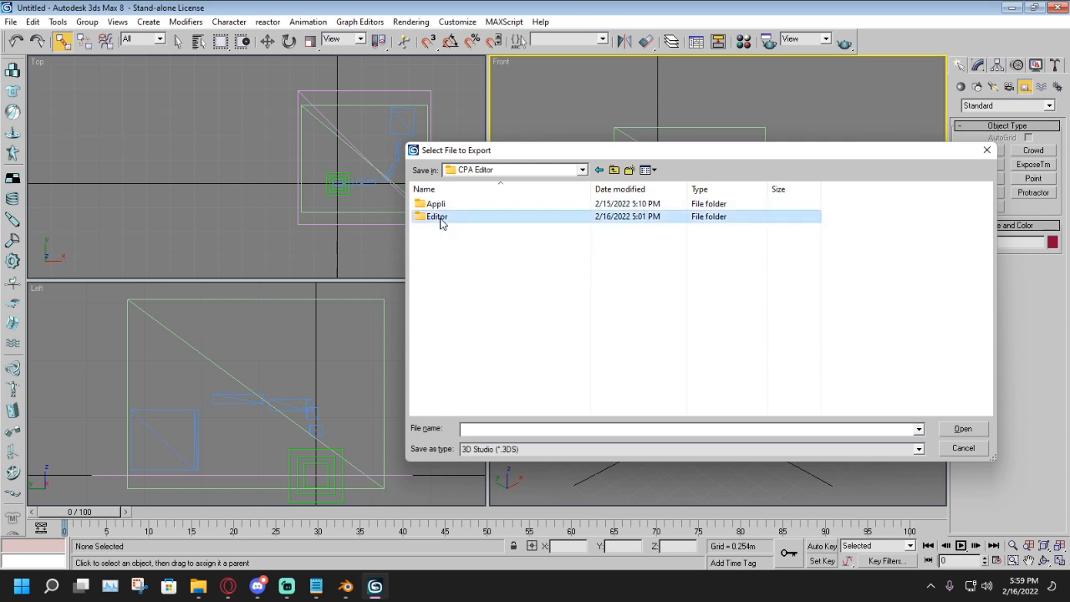
double_click(467, 242)
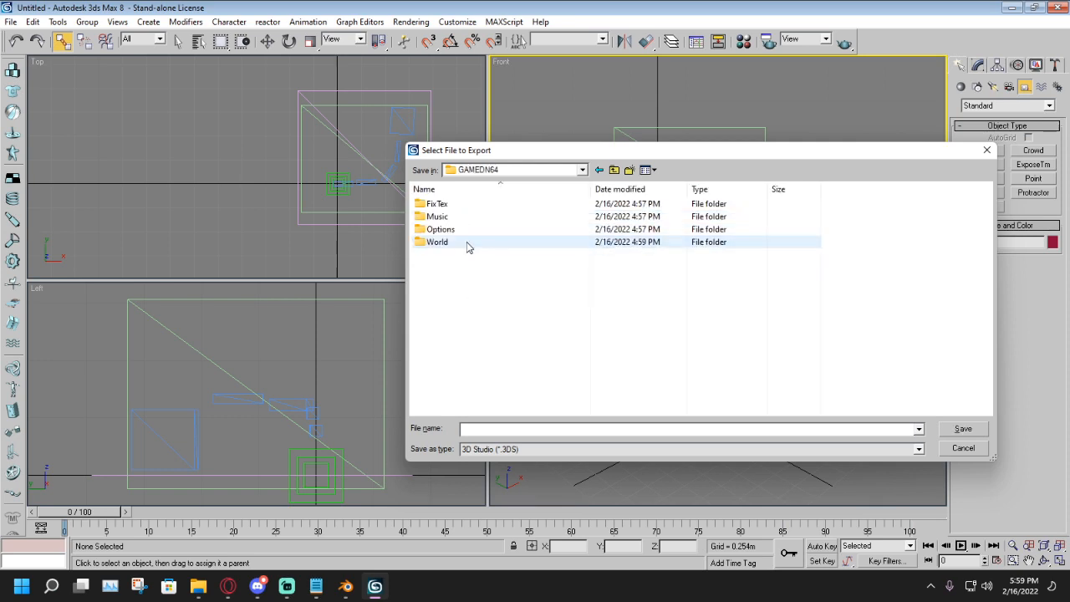
double_click(459, 242)
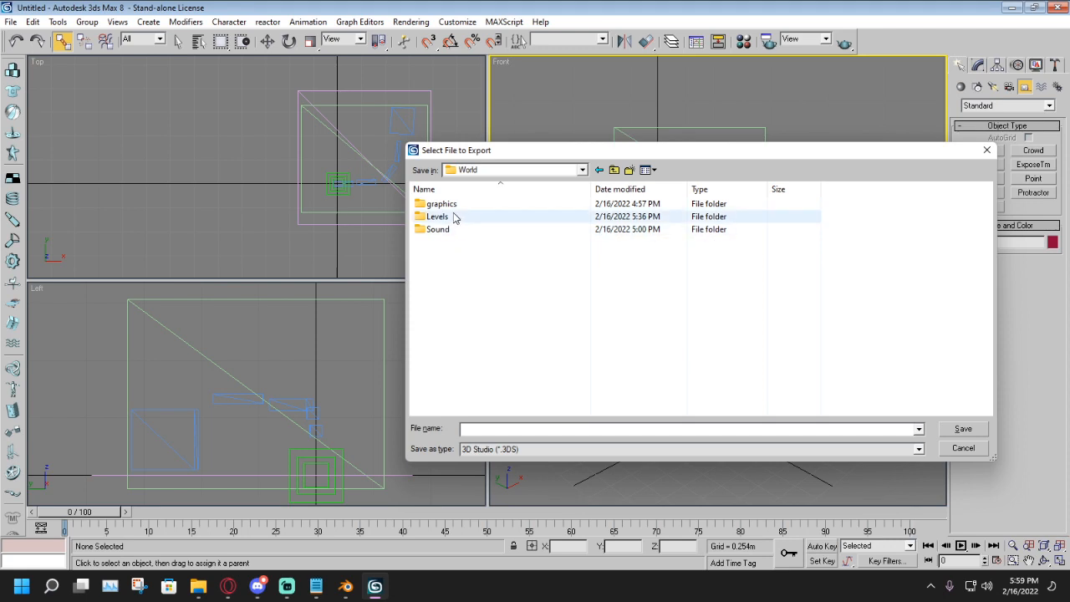
double_click(460, 217)
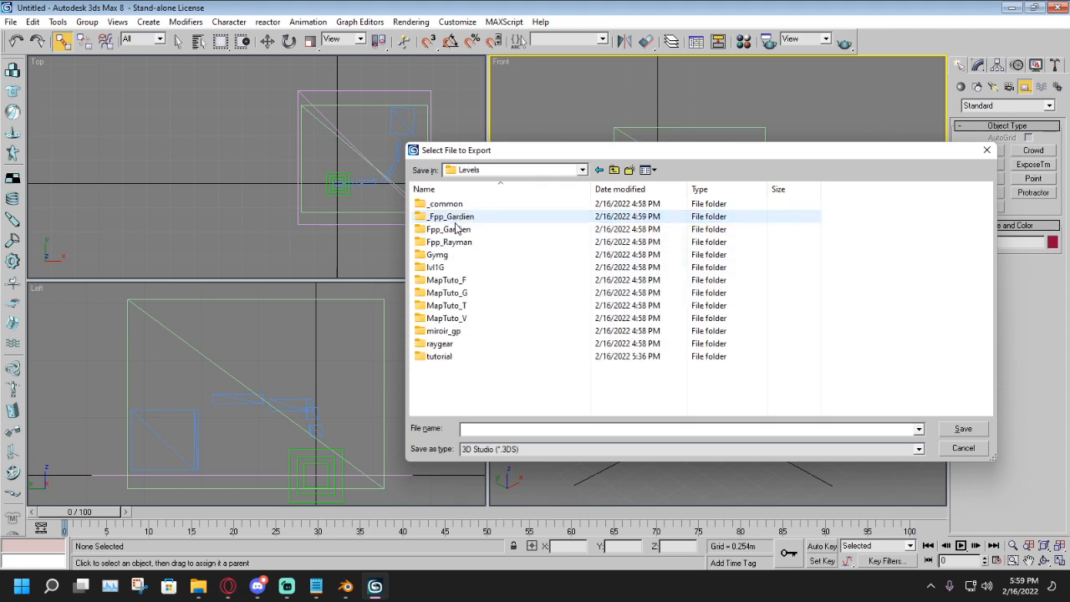
double_click(438, 357)
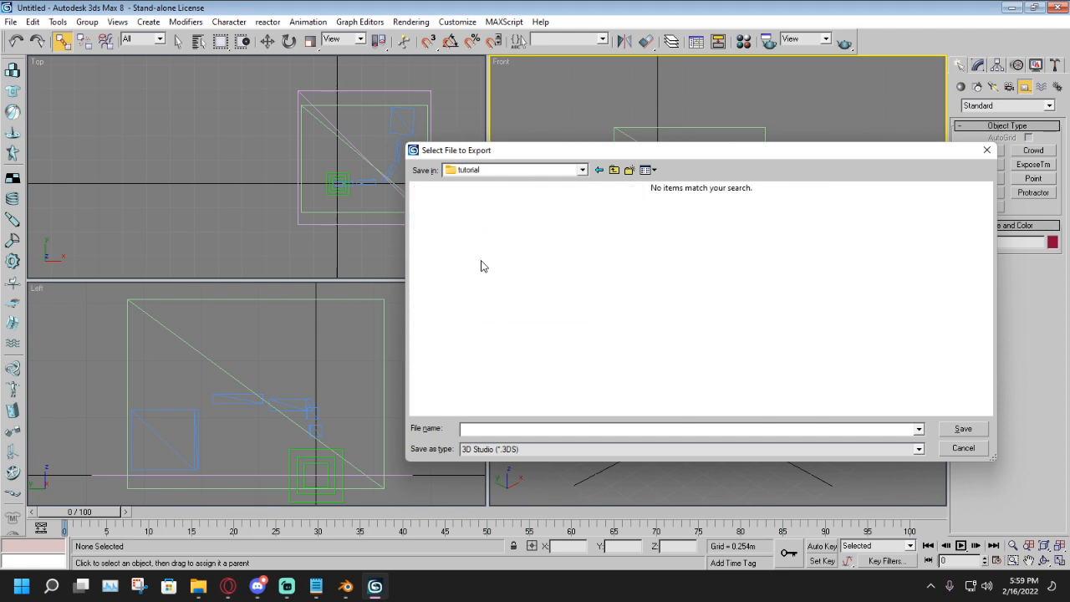
Step: Export the scene as a MOD file named tutorial, accepting the exporter dialog with its lists left empty
click(495, 450)
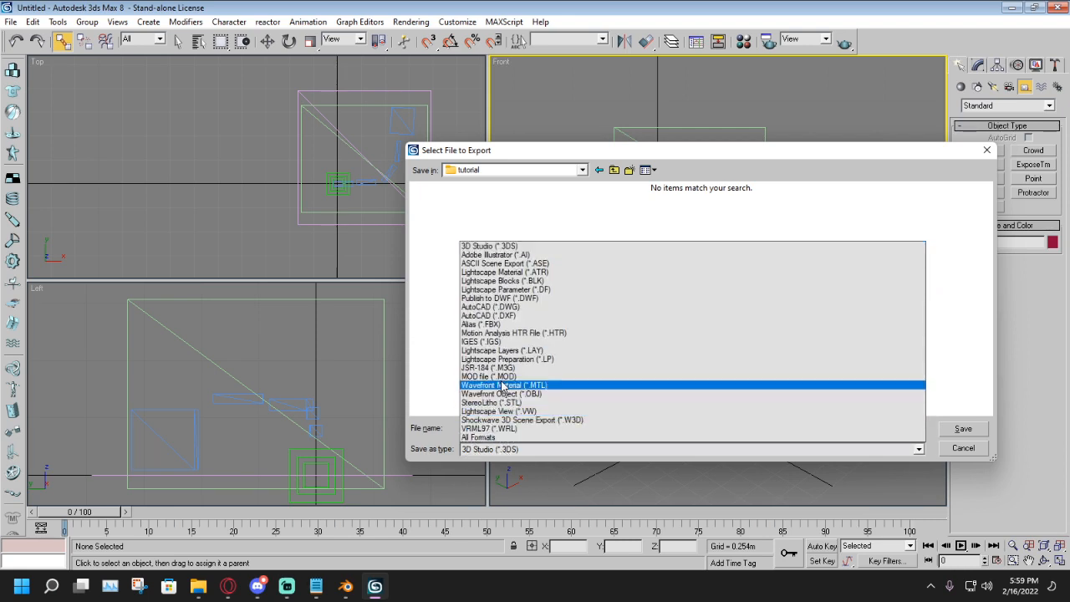
click(502, 376)
click(497, 429)
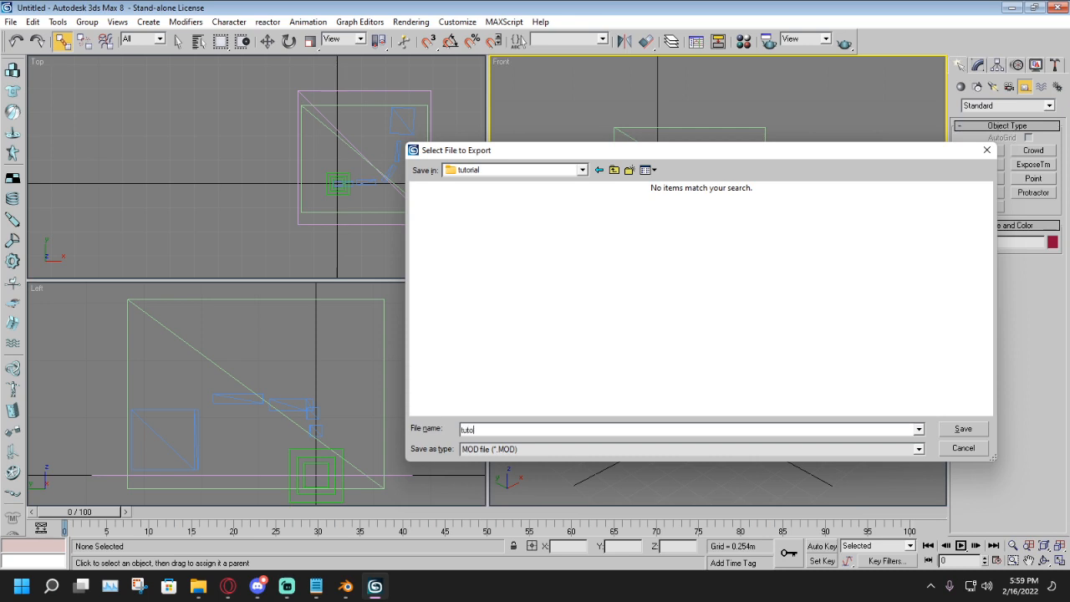
text(tutorial)
click(962, 429)
drag(489, 128, 446, 142)
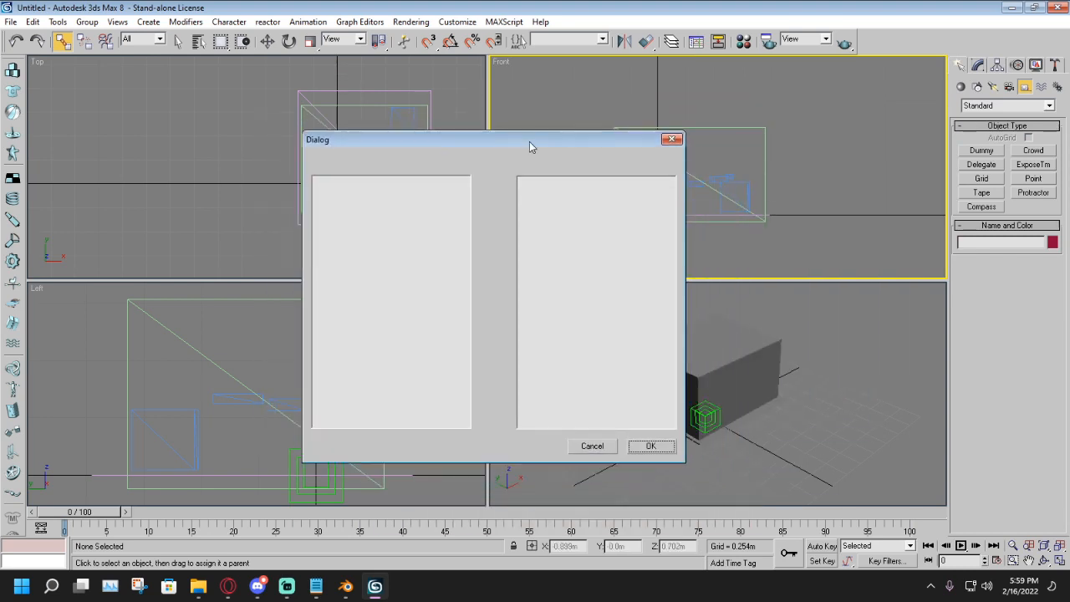
click(665, 443)
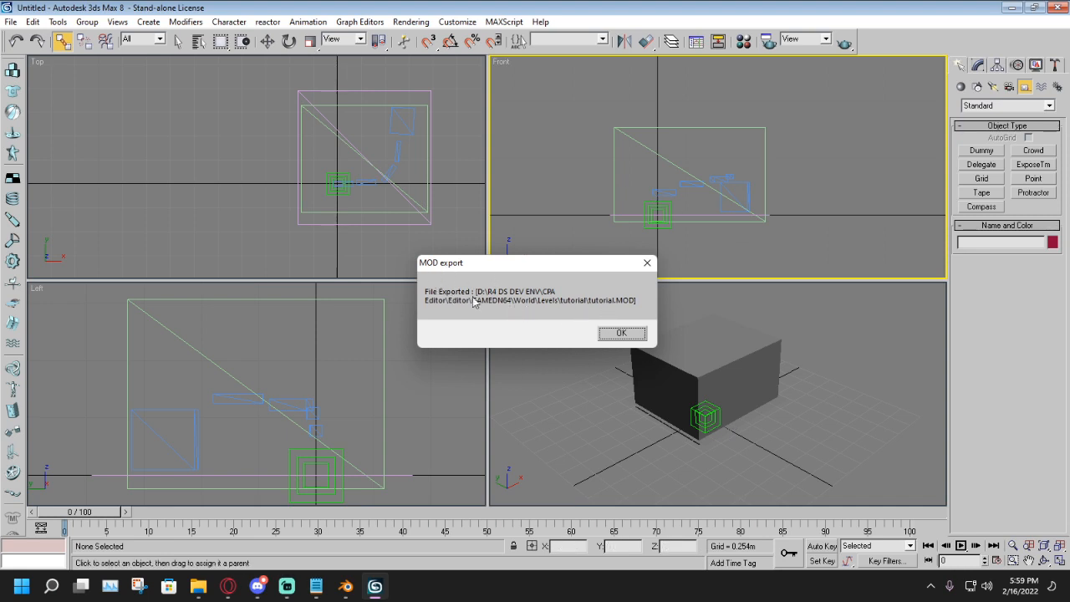
click(630, 341)
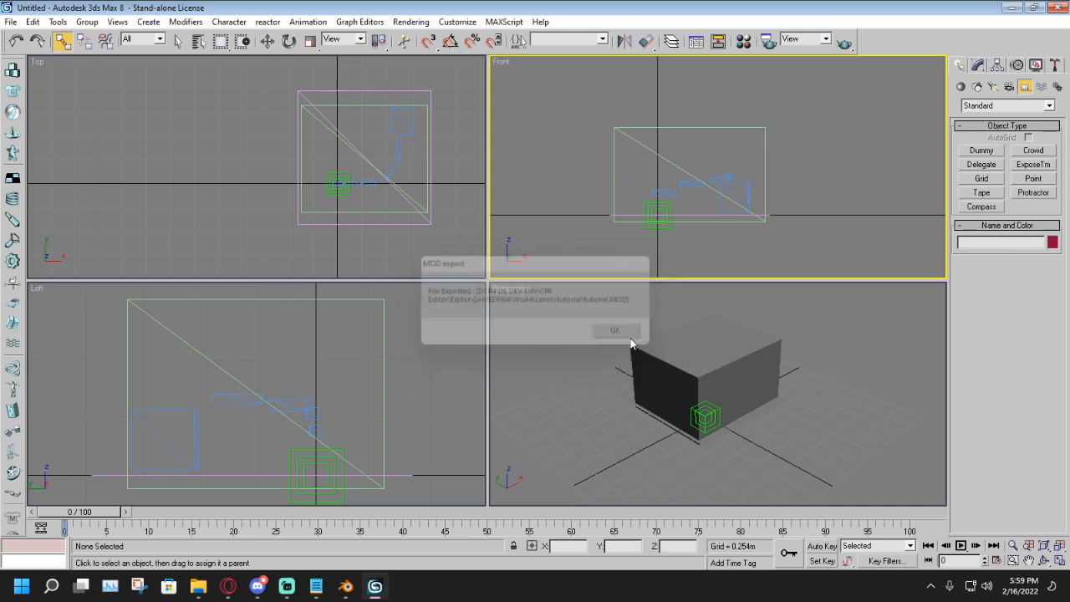
click(628, 362)
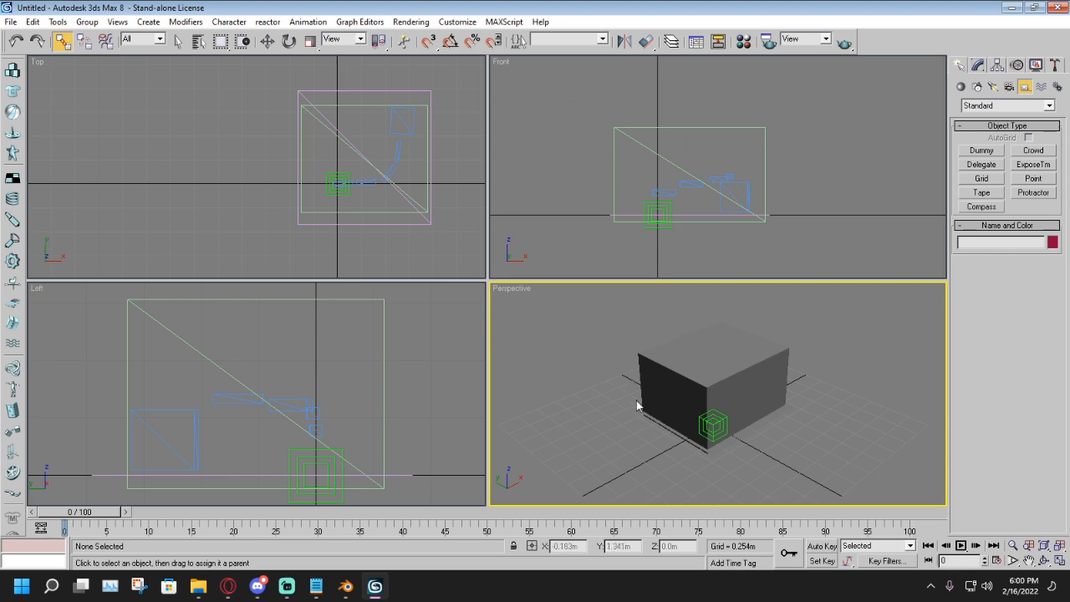
Step: Launch the Win_M23D converter from CPA Editor\Appli\Max23Dos\Win_M23D\Debug and dismiss its directory warning
middle_drag(615, 395, 627, 393)
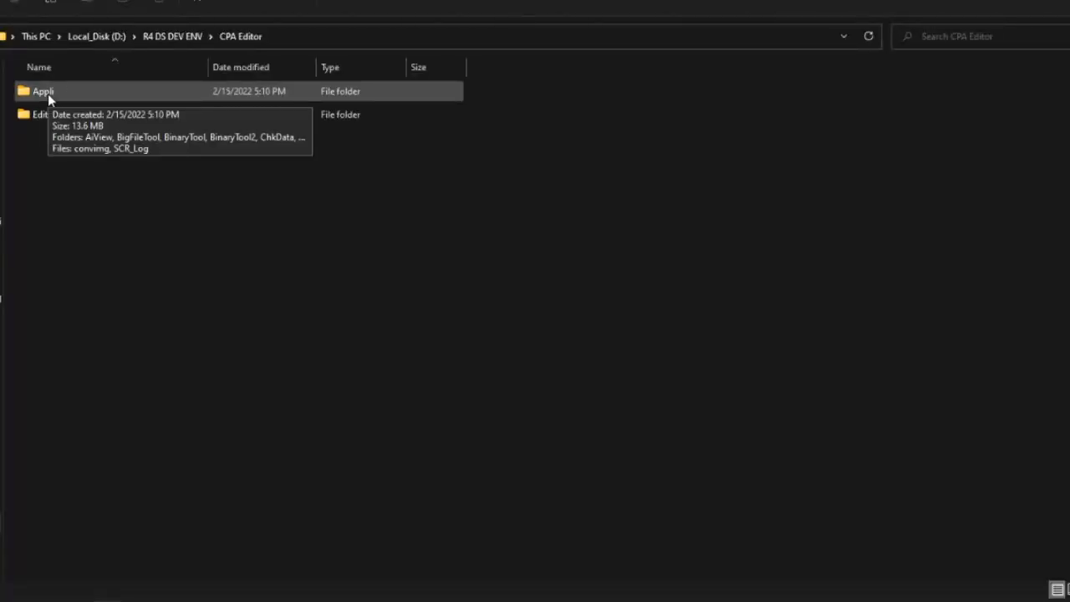
double_click(94, 95)
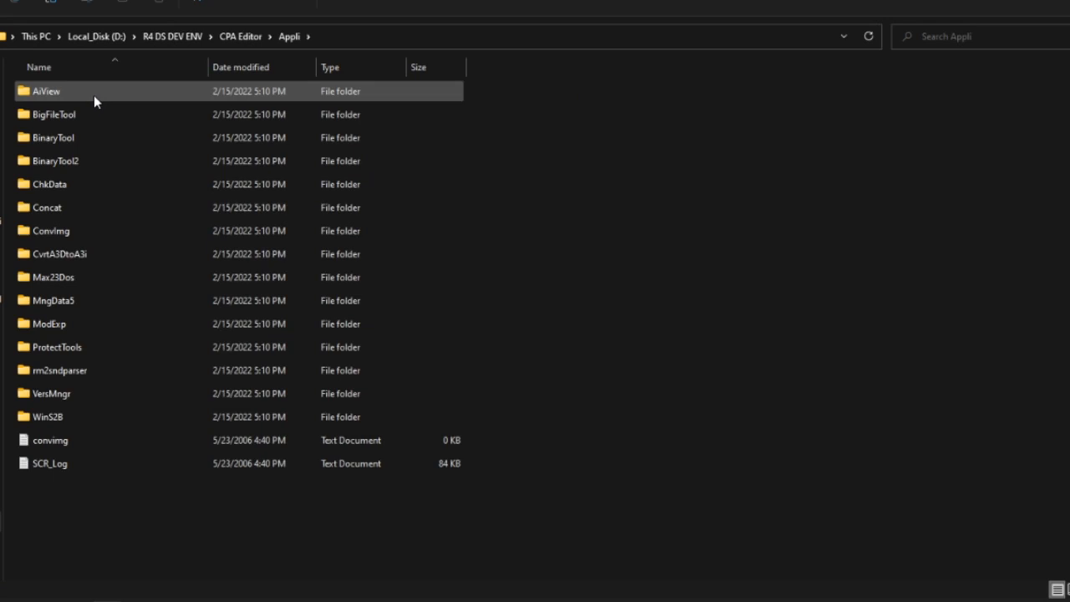
double_click(46, 282)
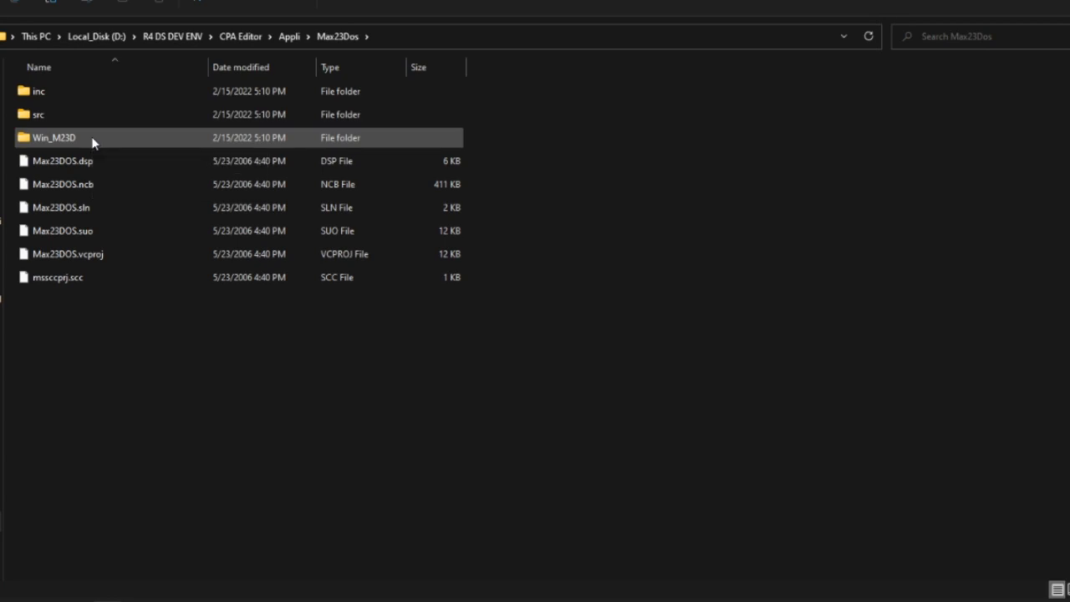
double_click(92, 138)
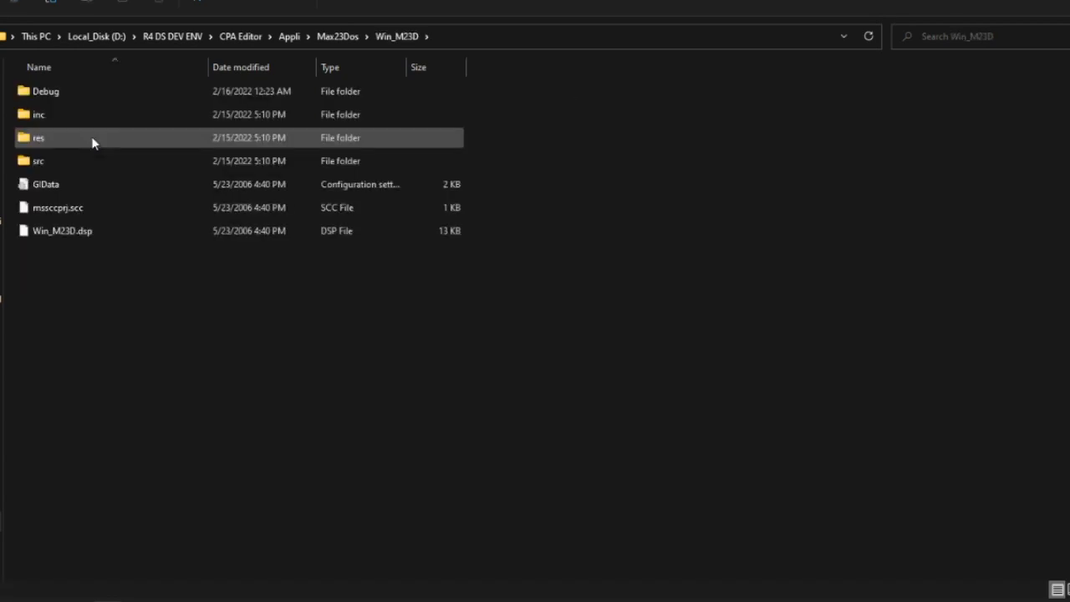
double_click(75, 94)
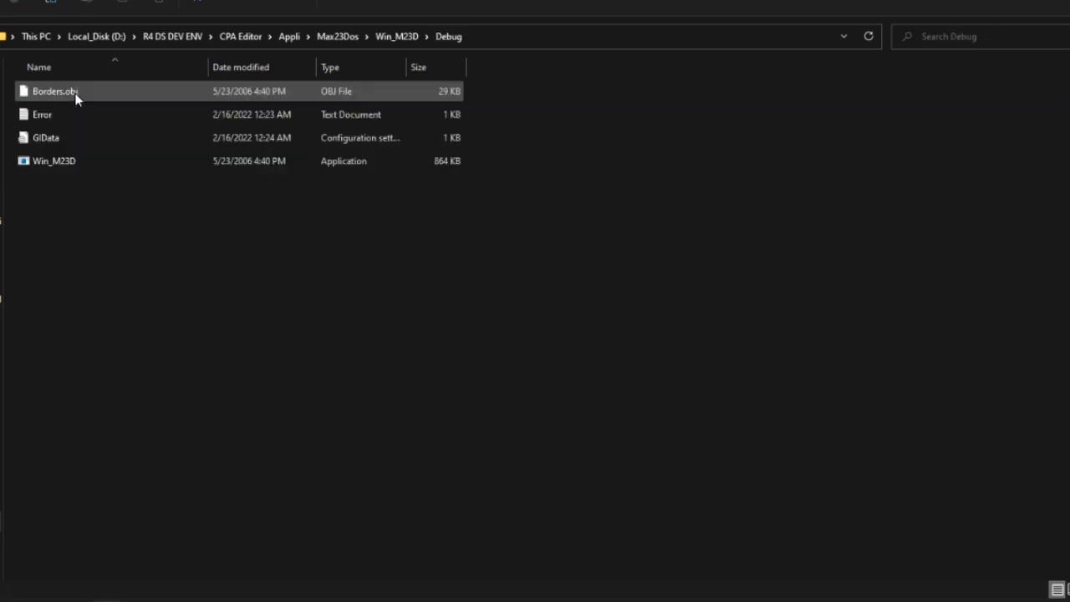
double_click(59, 169)
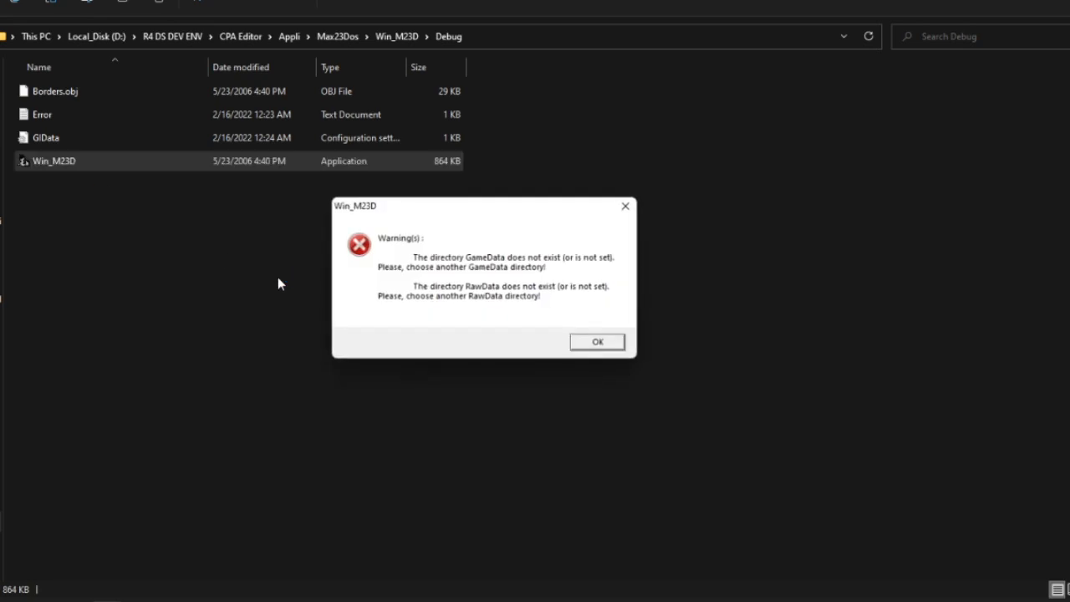
drag(378, 218, 432, 268)
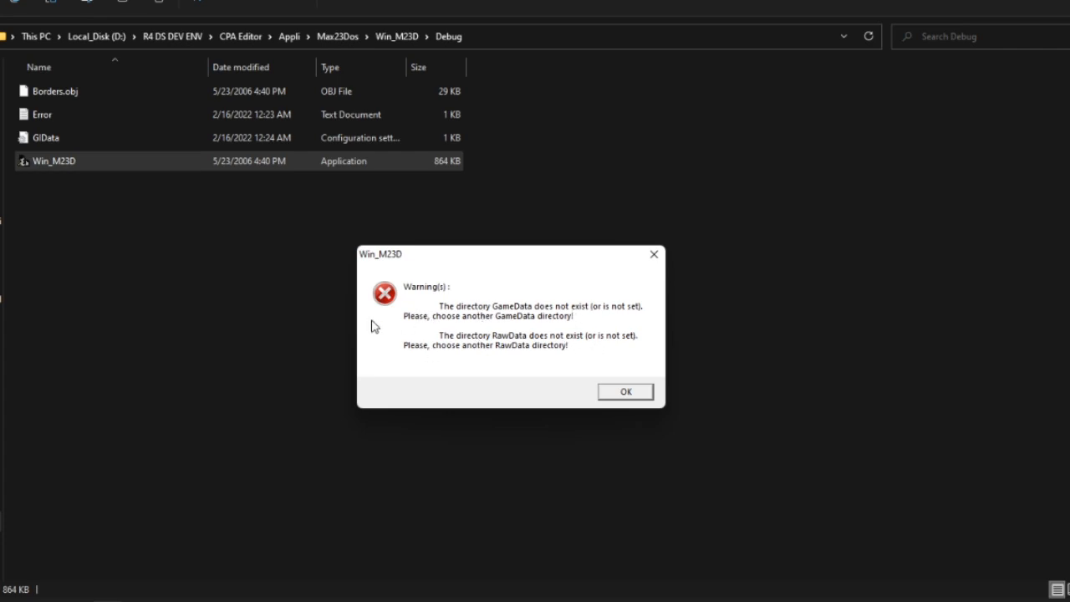
click(617, 392)
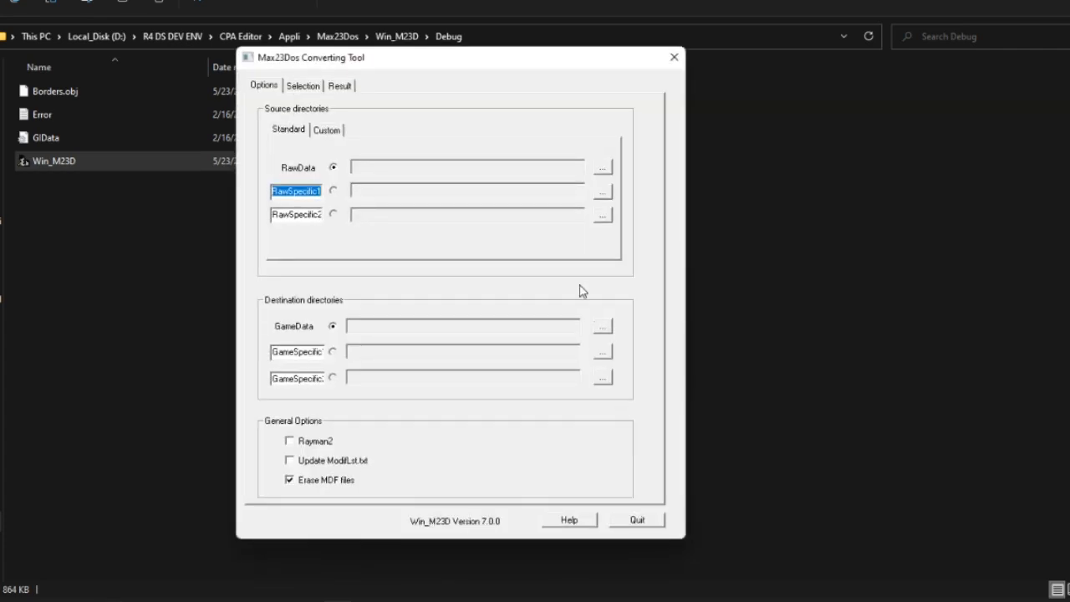
Step: Set the RawData source directory to D:\R4 DS DEV ENV\CPA Editor\Editor\GAMEDN64
drag(392, 63, 420, 67)
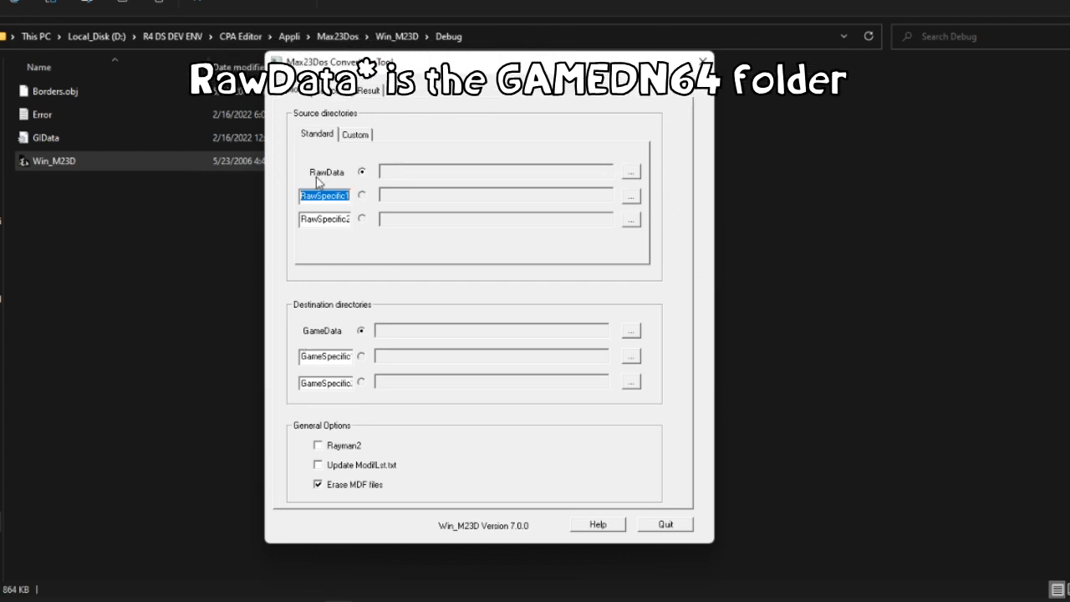
click(630, 173)
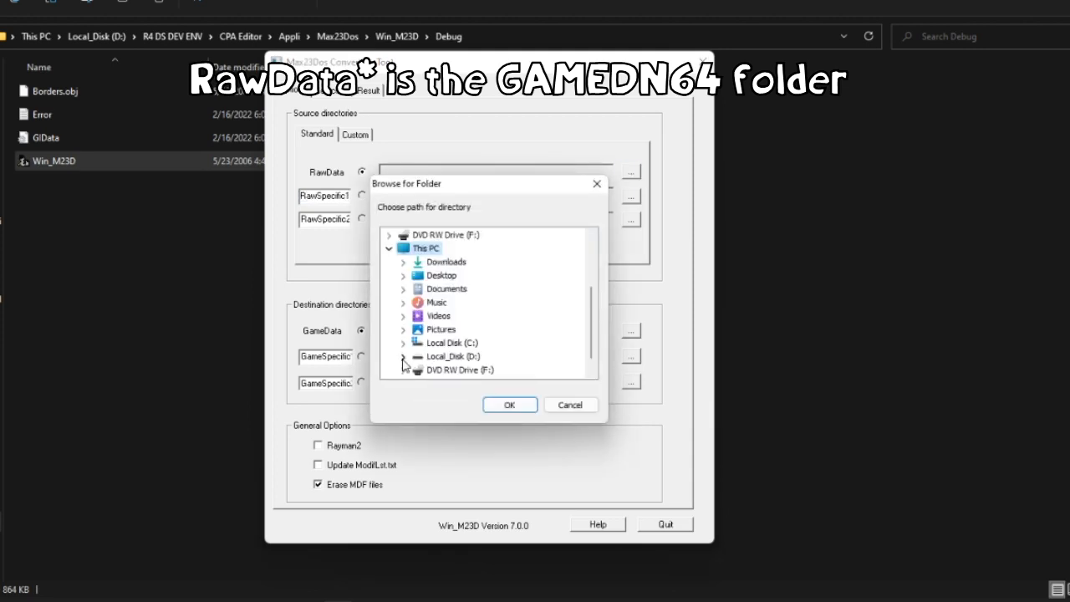
click(403, 359)
click(417, 370)
click(432, 250)
click(445, 277)
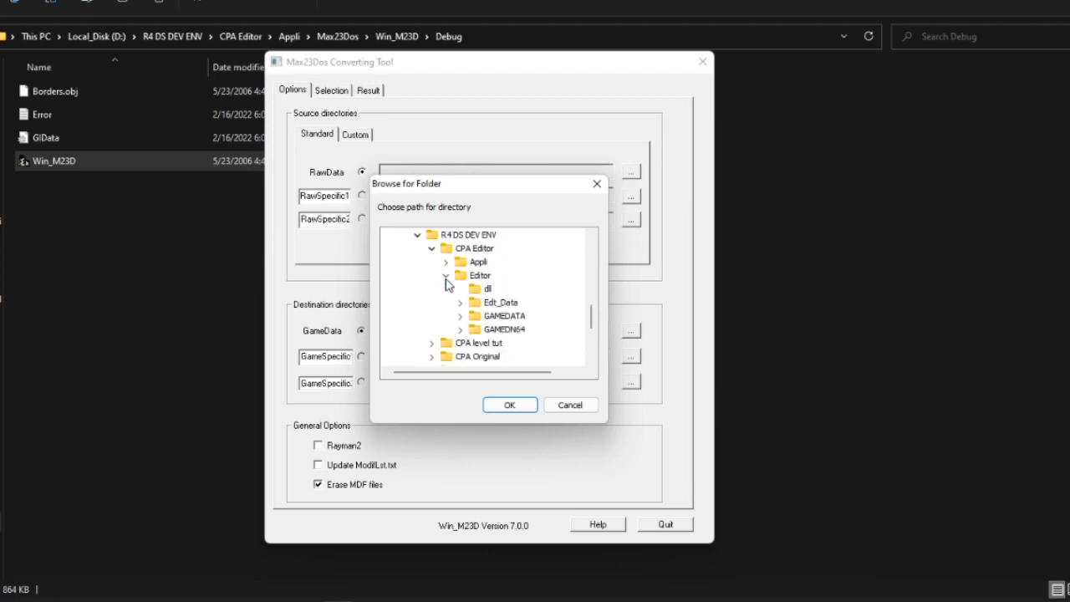
click(498, 330)
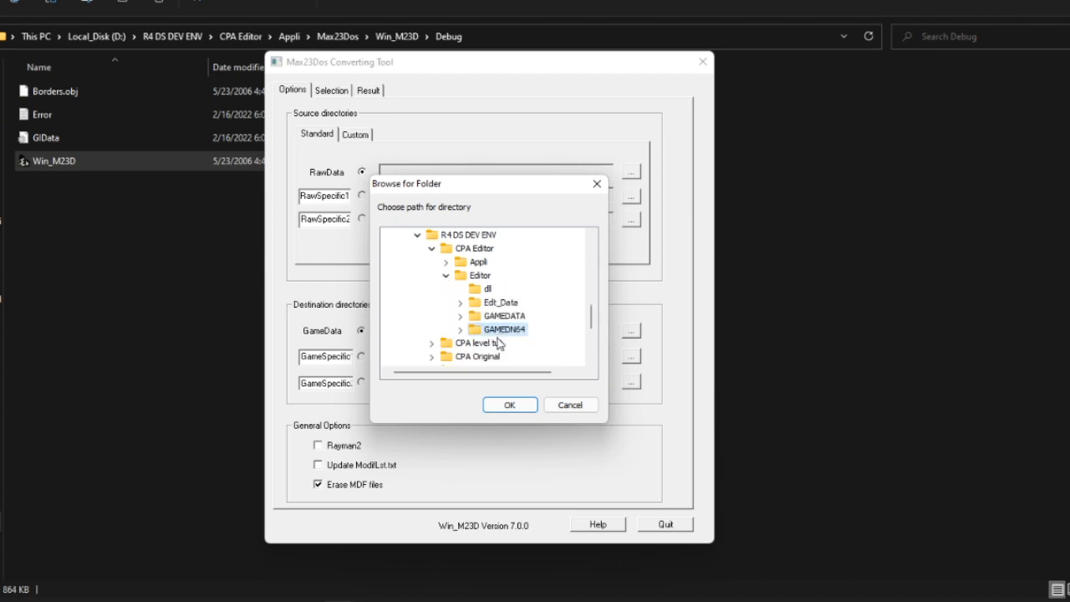
click(521, 407)
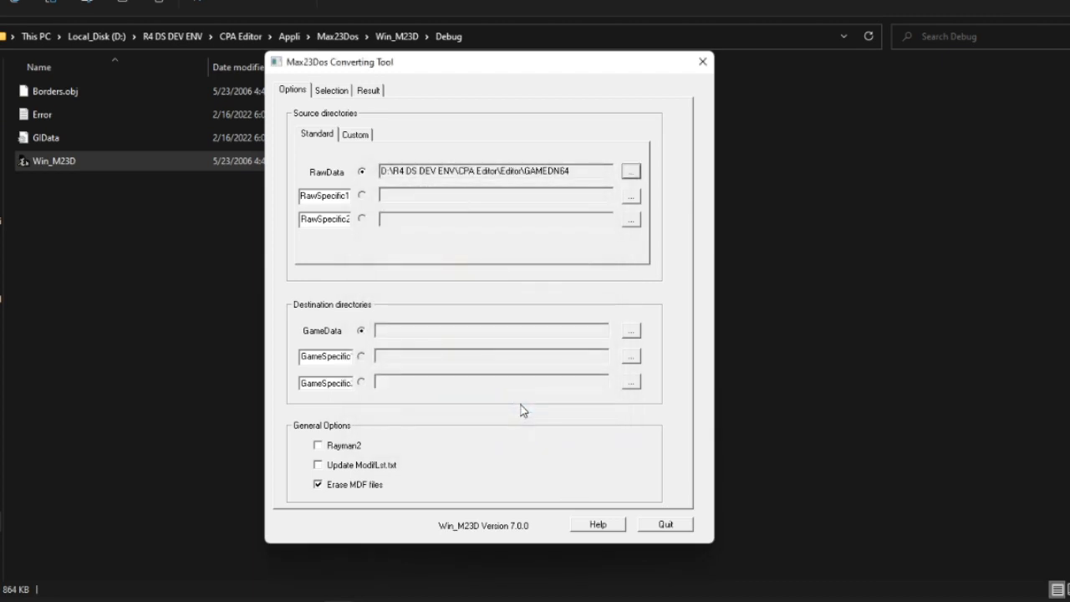
Step: Set the GameData destination directory to D:\R4 DS DEV ENV\CPA Editor\Editor\GAMEDATA and enable the Rayman2 option
click(634, 333)
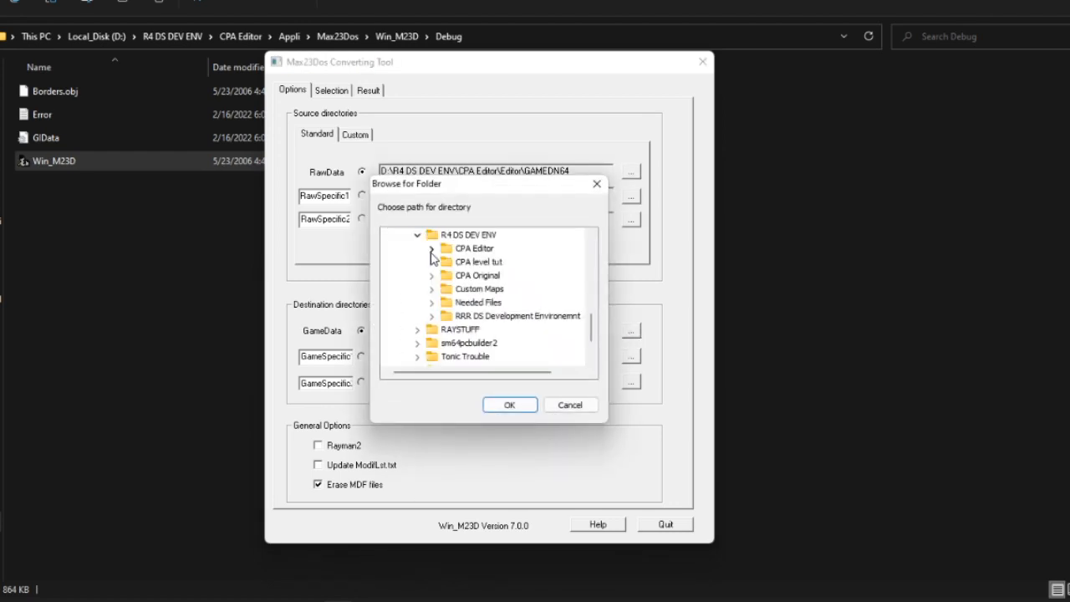
click(431, 249)
click(446, 276)
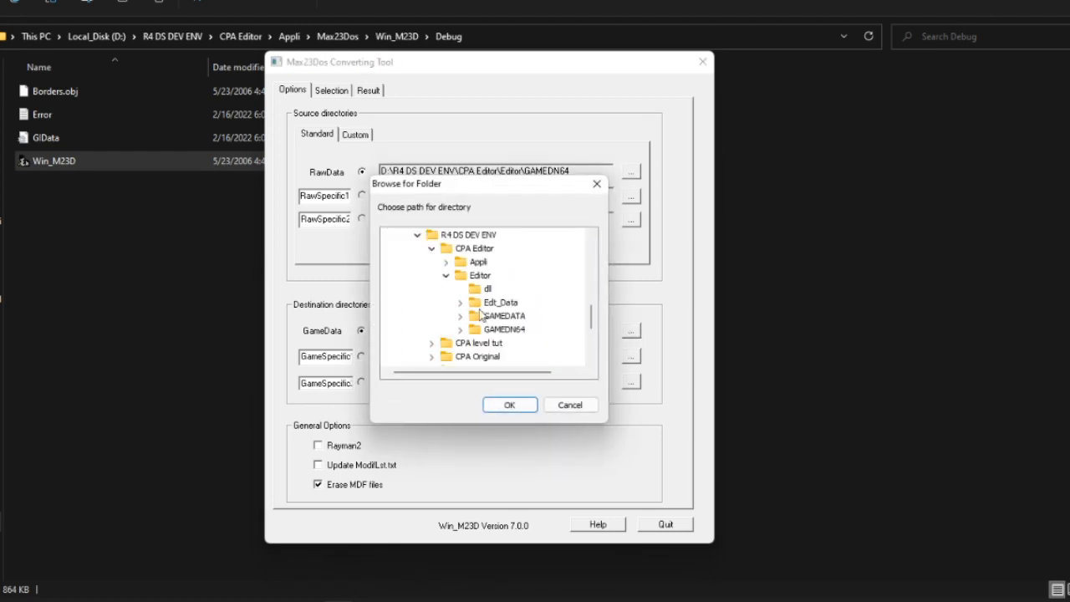
click(510, 316)
click(521, 404)
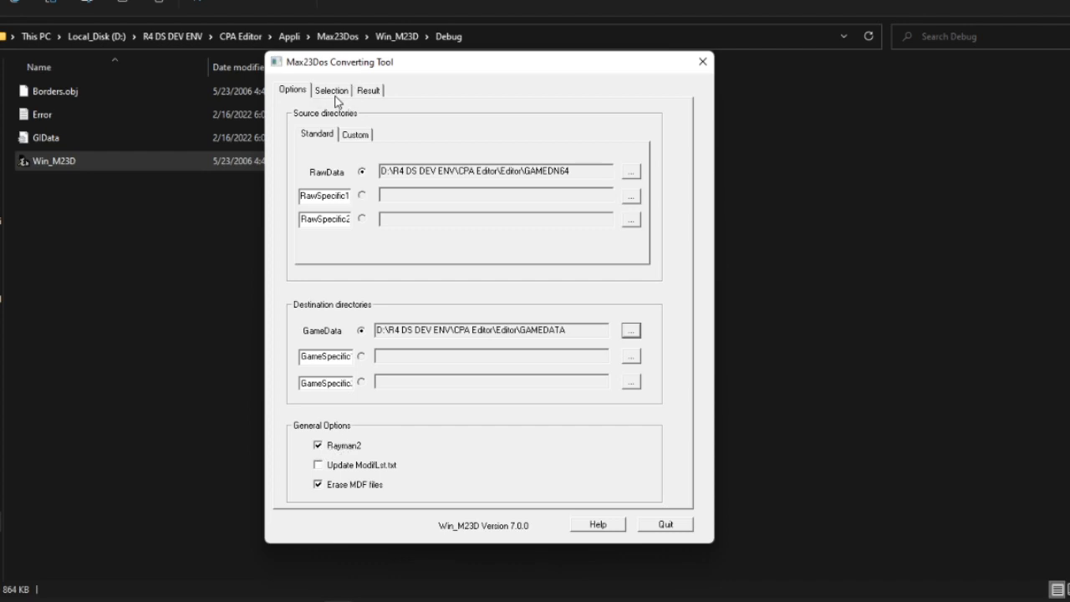
Step: Convert the level tutorial, taking its material interactive and material visual properties from Editors instead of 3DSmax
click(334, 94)
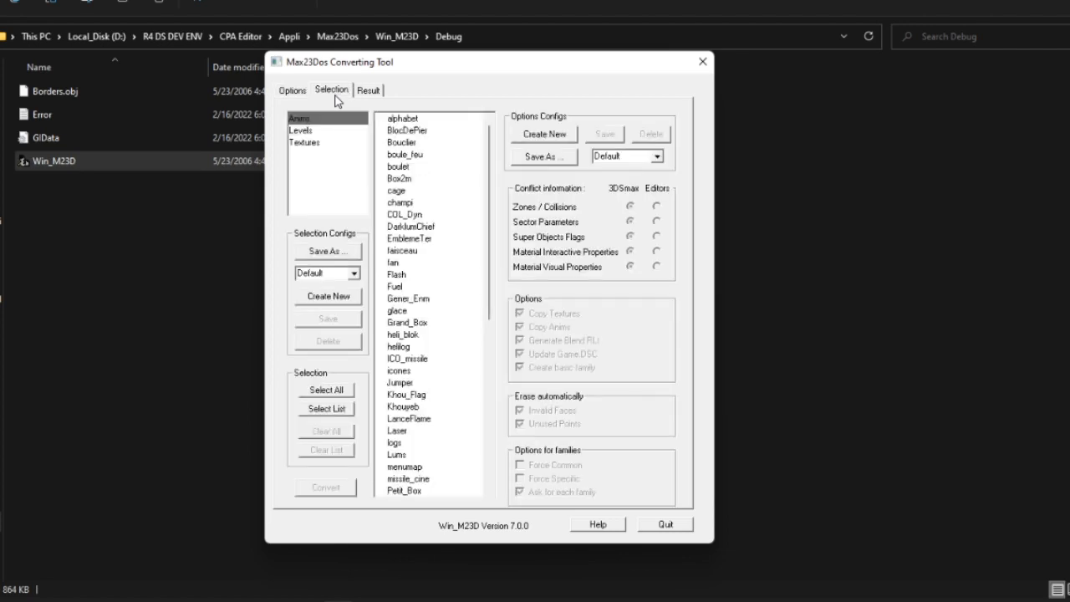
click(300, 131)
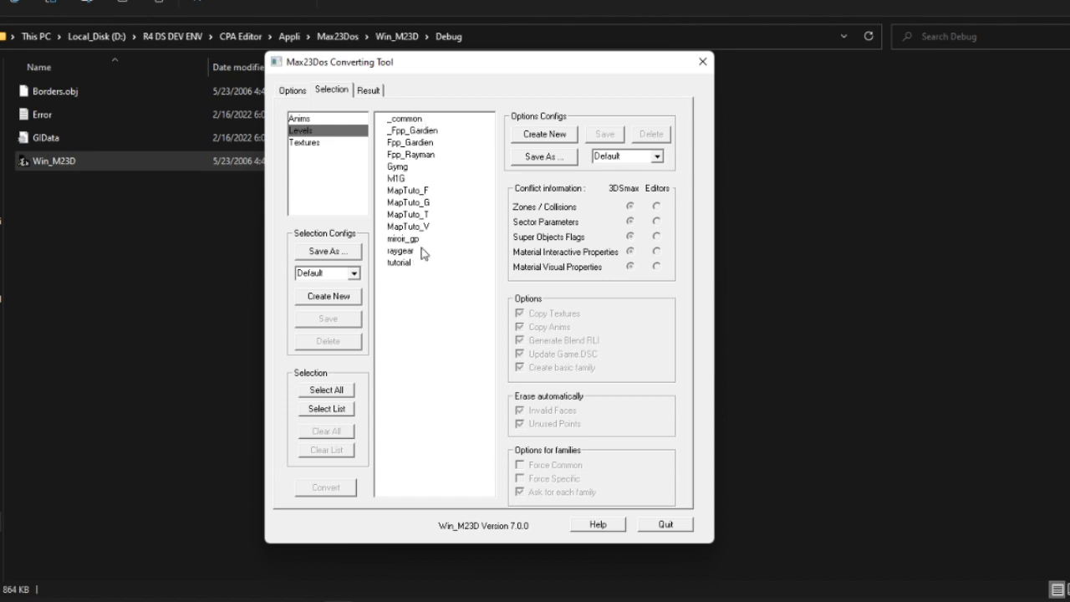
click(399, 264)
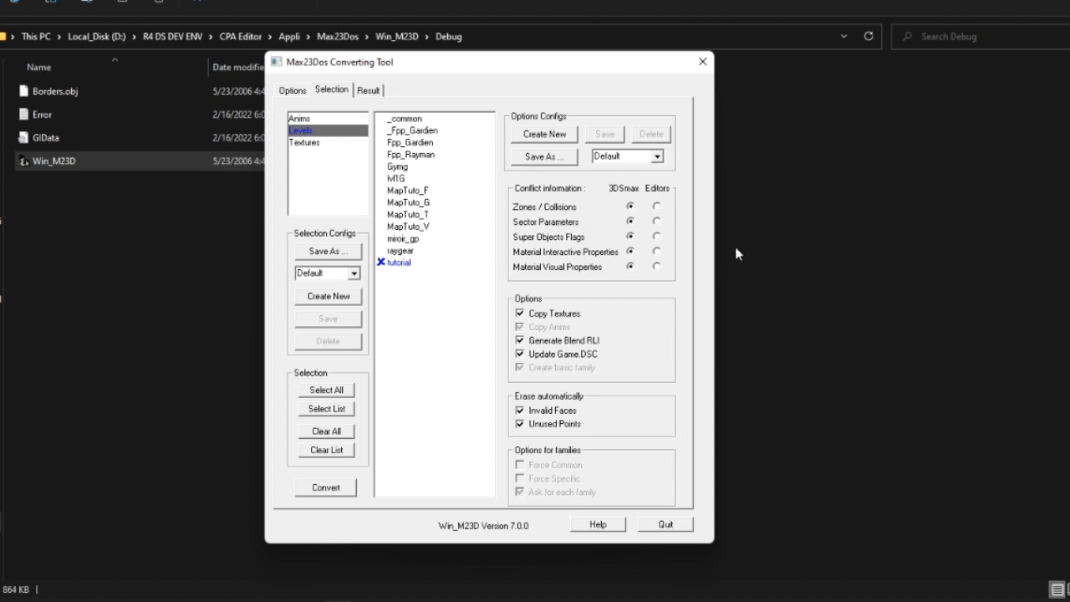
click(656, 251)
click(322, 489)
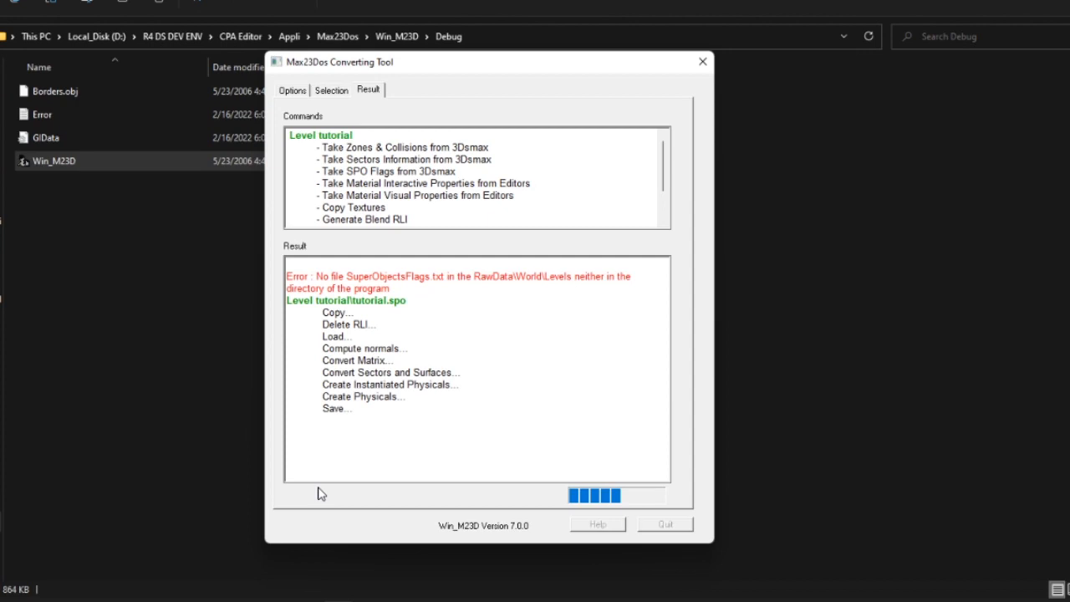
Step: Review the conversion result log for the tutorial level
drag(482, 444, 323, 342)
click(443, 366)
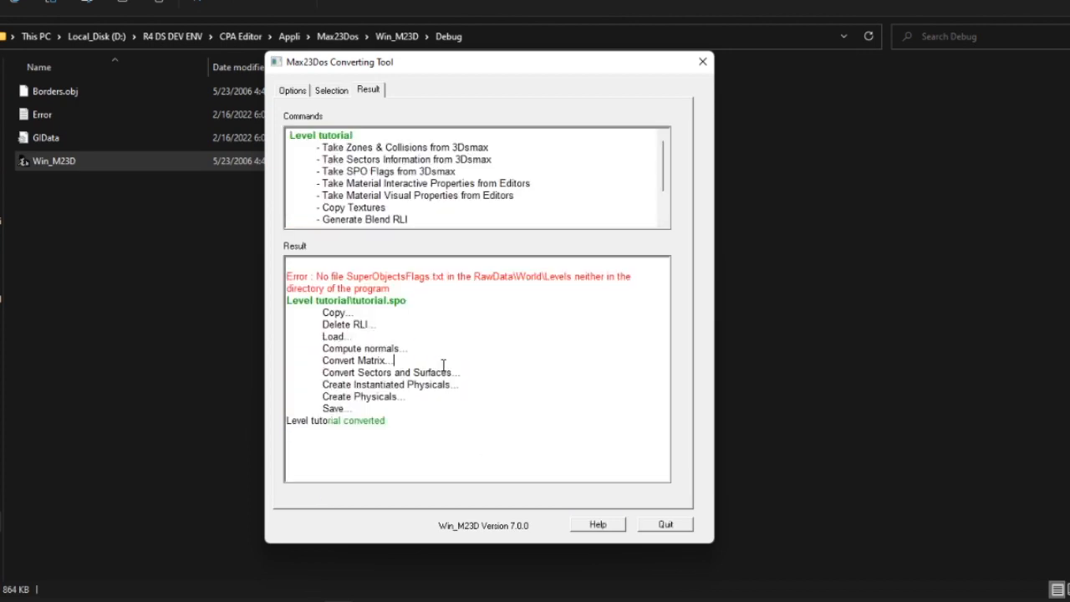
click(411, 416)
drag(477, 414, 318, 364)
click(437, 381)
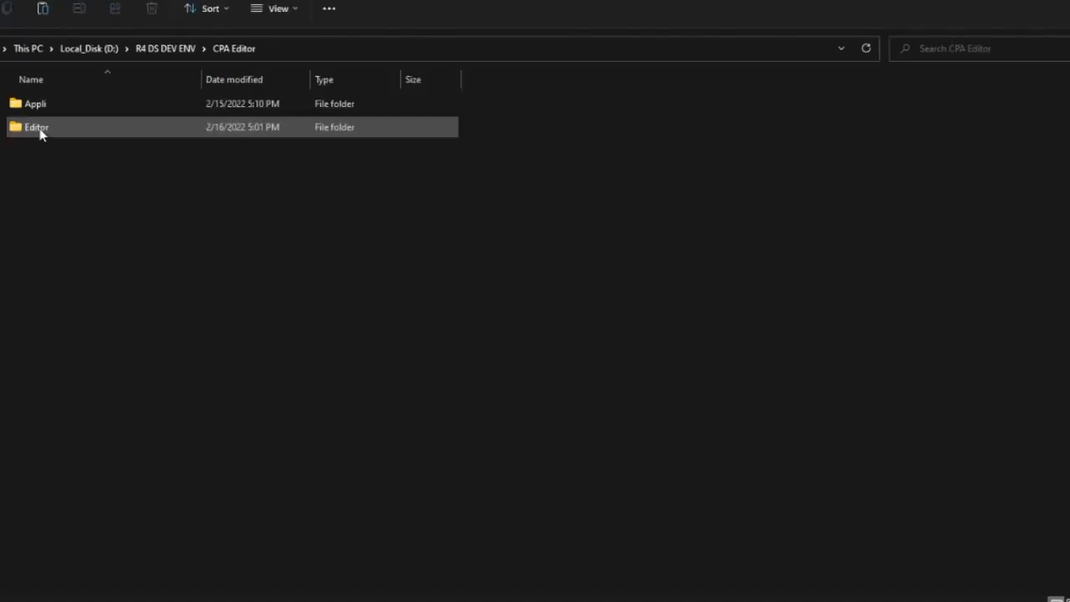
Step: Launch InitMap from the CPA Editor\Editor folder and load the map tutorial
double_click(41, 132)
scroll(350, 172, down, 3)
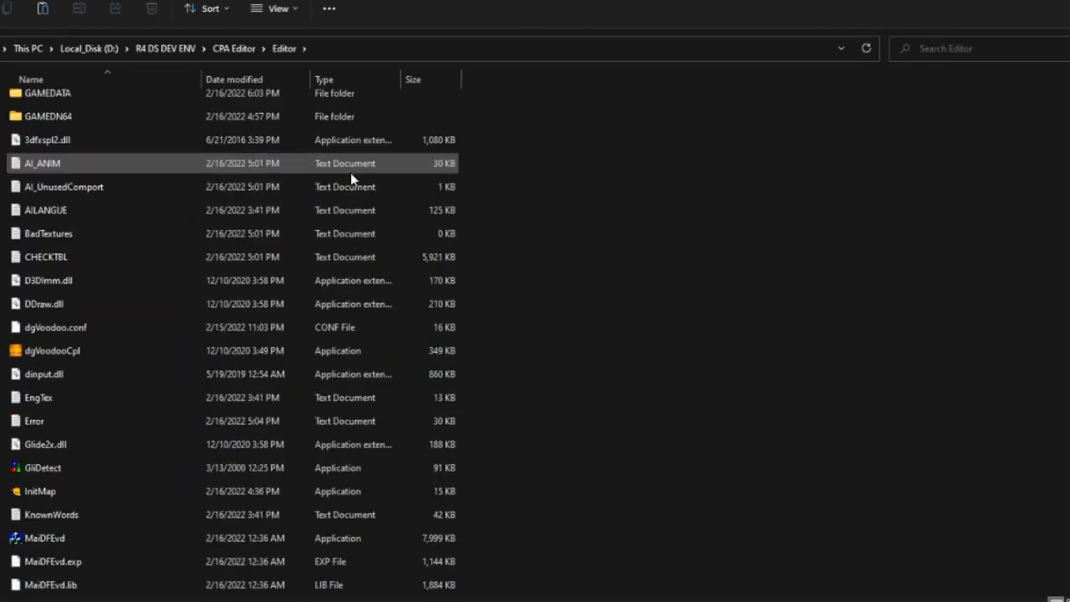
scroll(350, 172, down, 1)
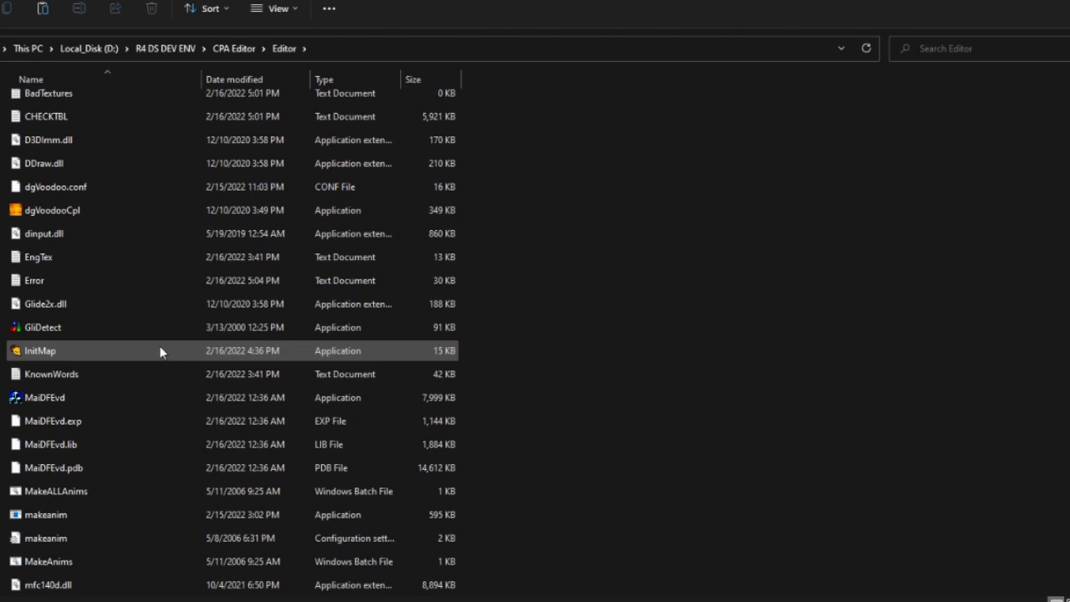
double_click(41, 351)
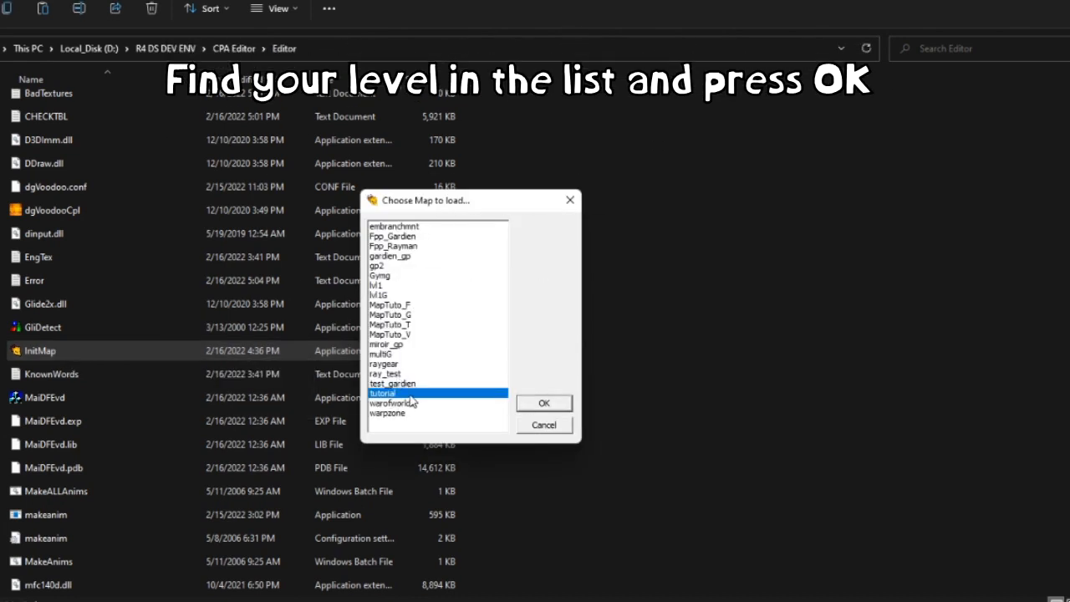
click(533, 406)
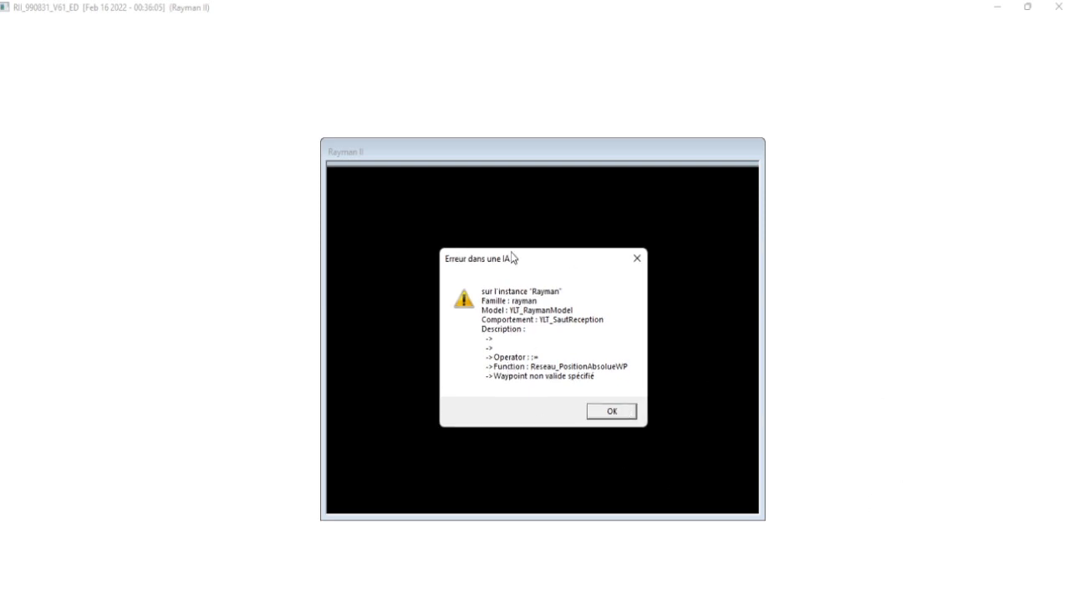
Step: Dismiss the Rayman AI error and answer the IA QuickSave Loading prompt with No And Delete All
drag(511, 252, 507, 238)
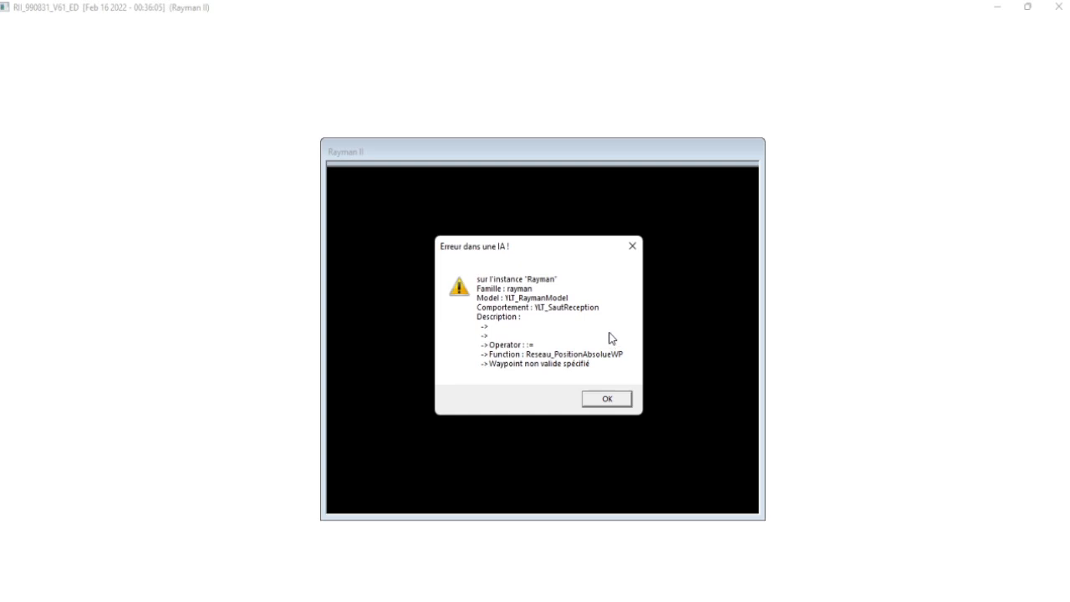
click(616, 403)
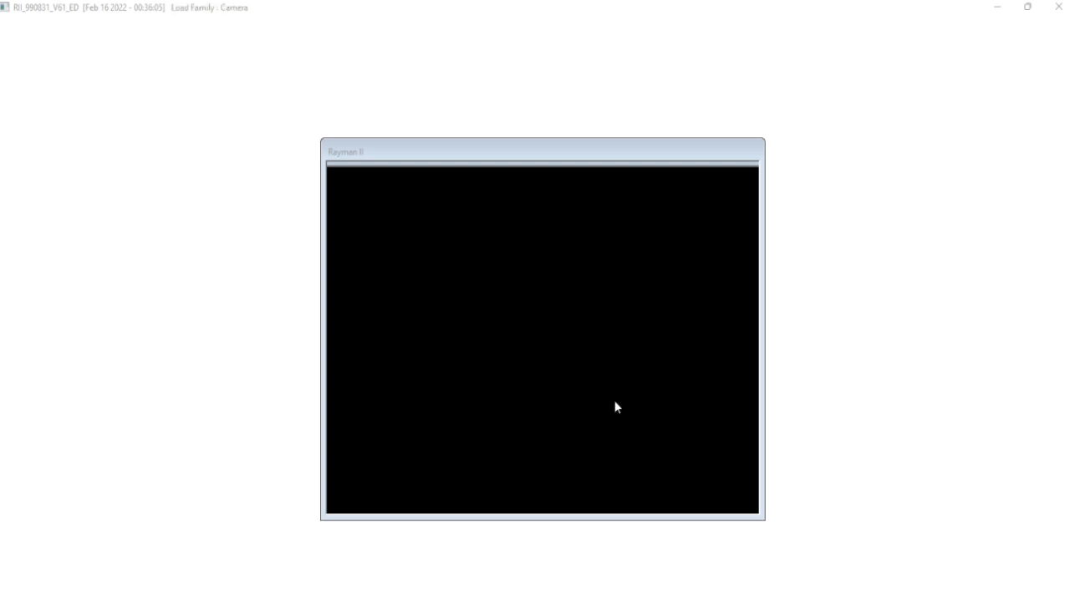
drag(356, 299, 355, 310)
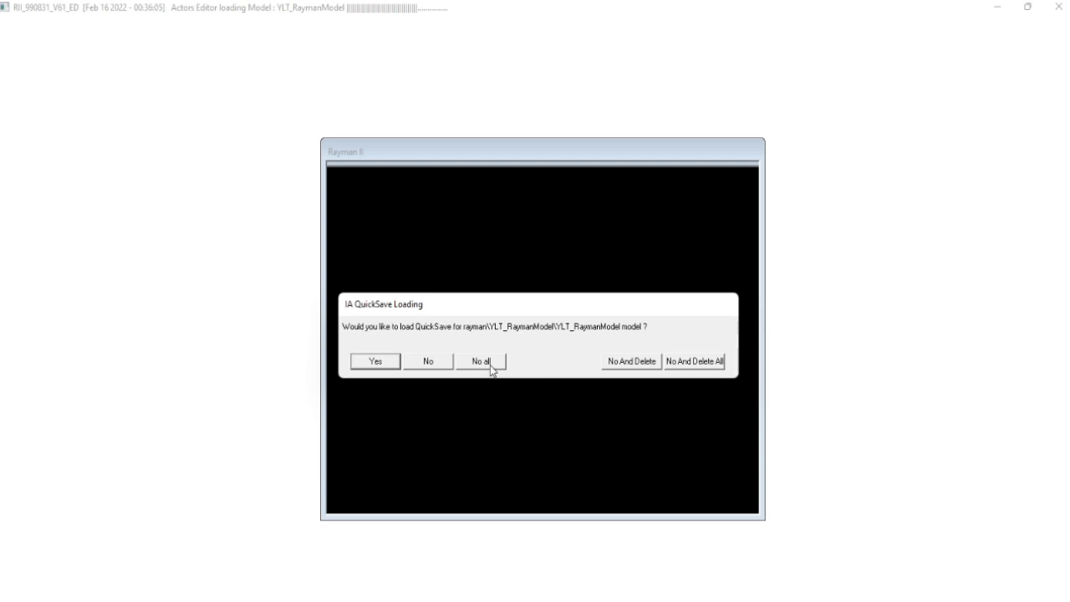
click(693, 361)
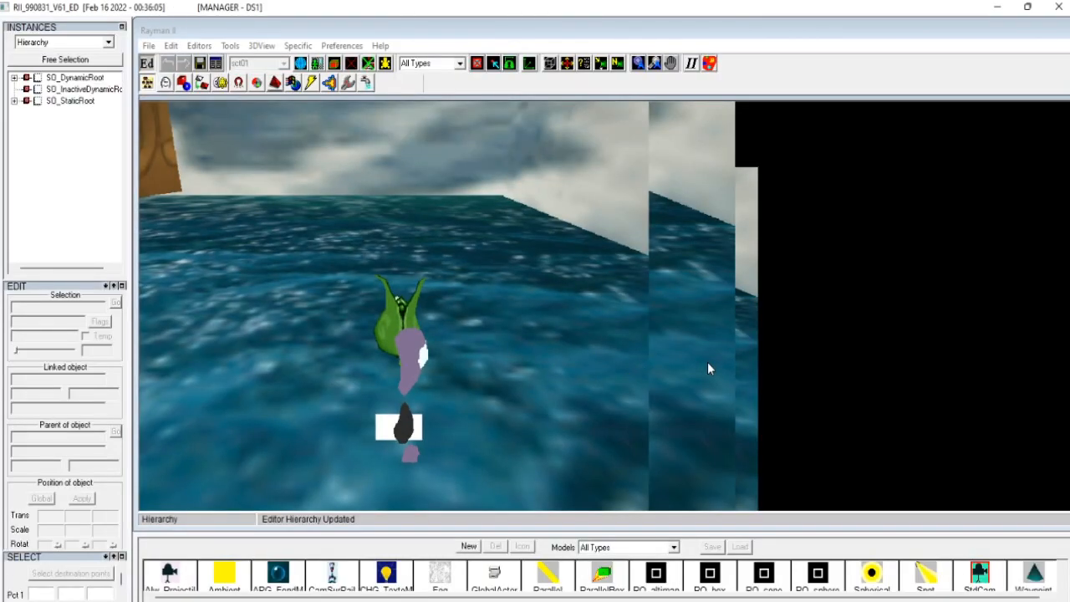
Step: Move the Rayman actor from the water up onto the first wooden beam, to about 4.91, 1.96, 8.15
click(670, 63)
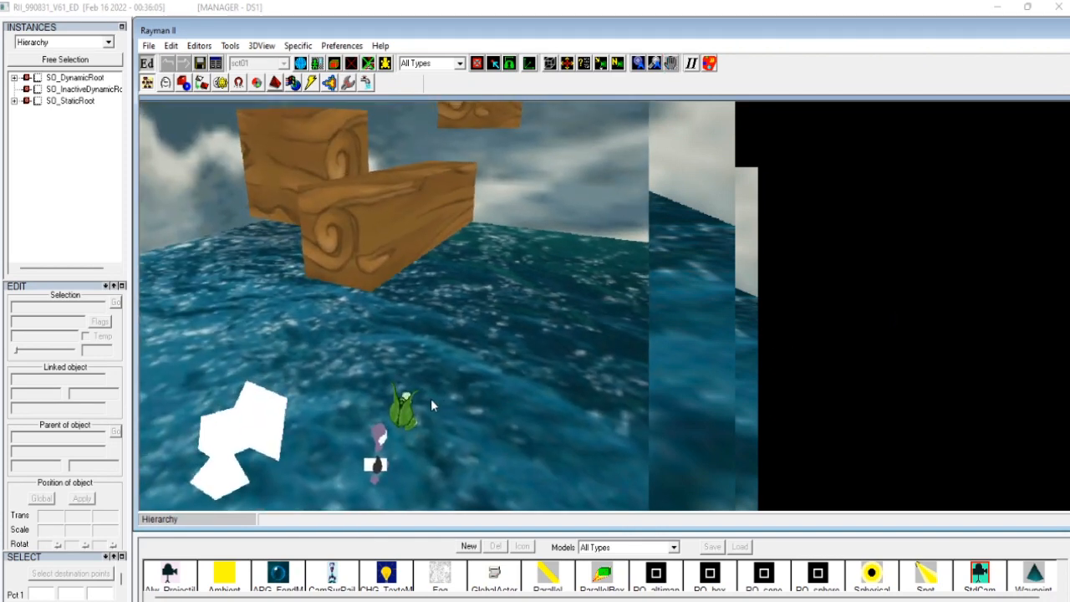
click(403, 412)
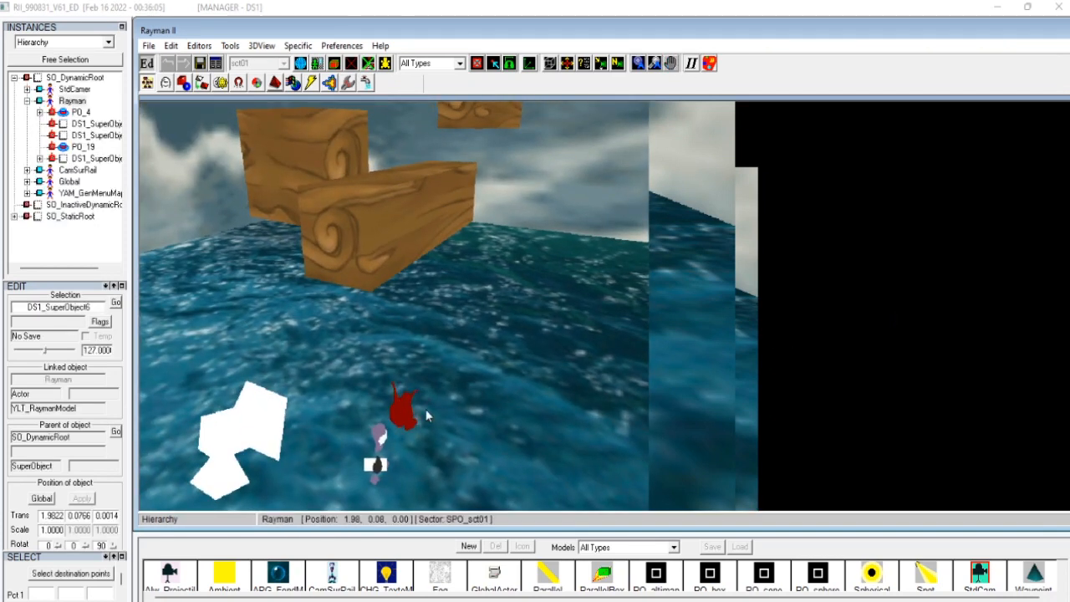
click(425, 410)
click(404, 412)
drag(404, 413, 396, 224)
drag(397, 165, 400, 146)
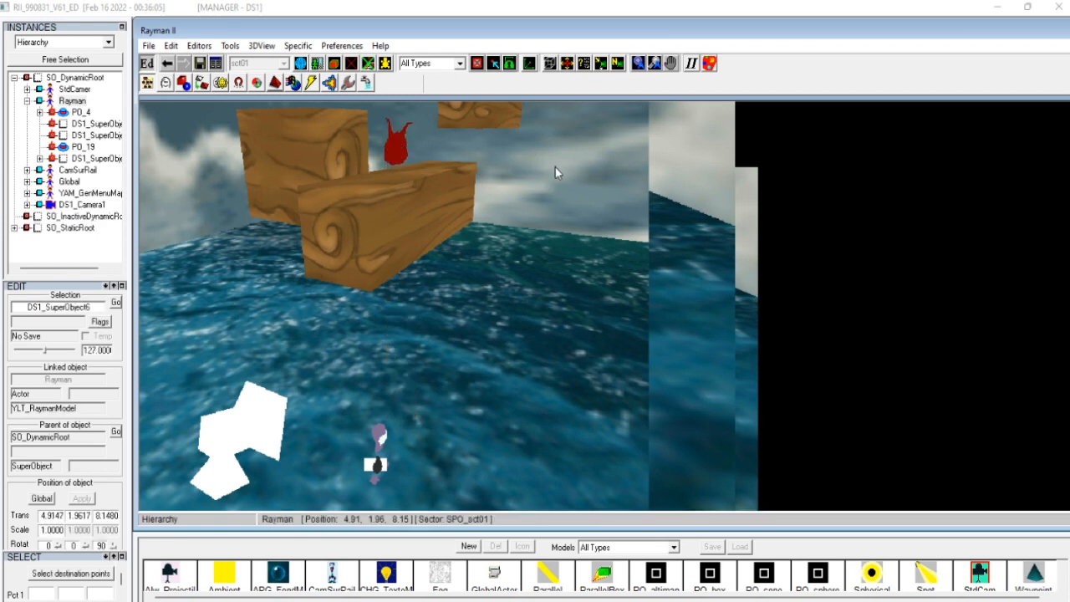
middle_drag(471, 259, 461, 369)
middle_drag(537, 311, 774, 384)
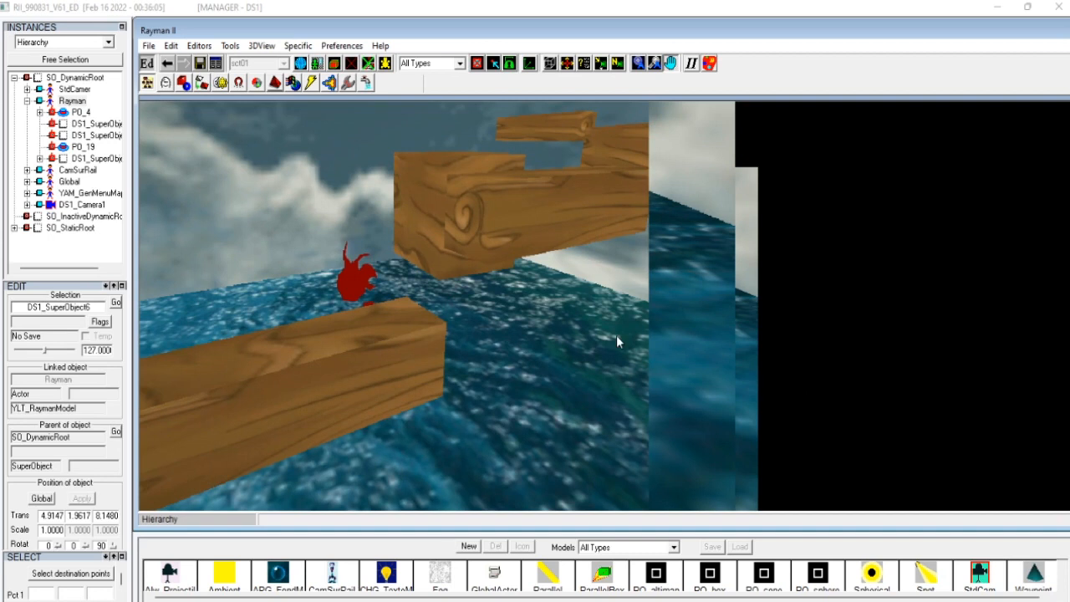
middle_drag(616, 337, 562, 293)
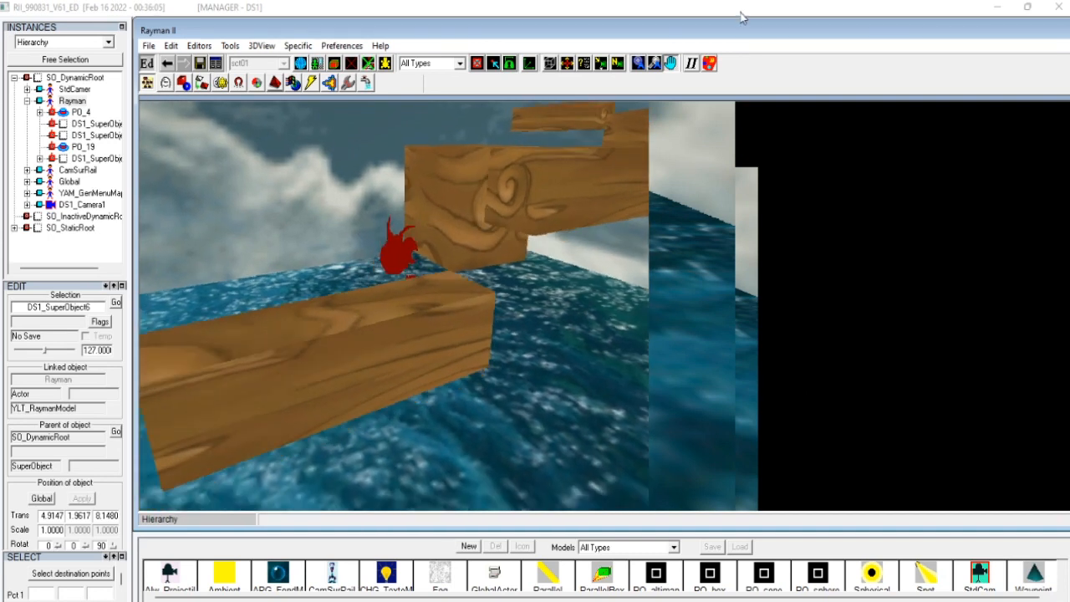
Step: Move the Rayman actor to the opposite end of the first wooden beam, to about 2.07, -0.77, 9.64
click(671, 64)
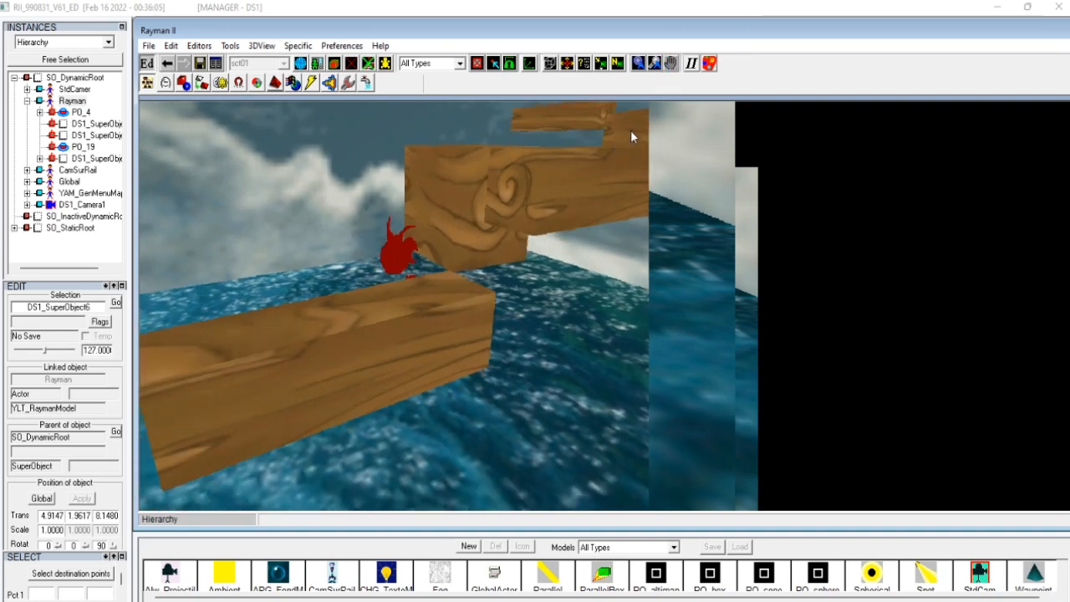
click(669, 66)
click(670, 69)
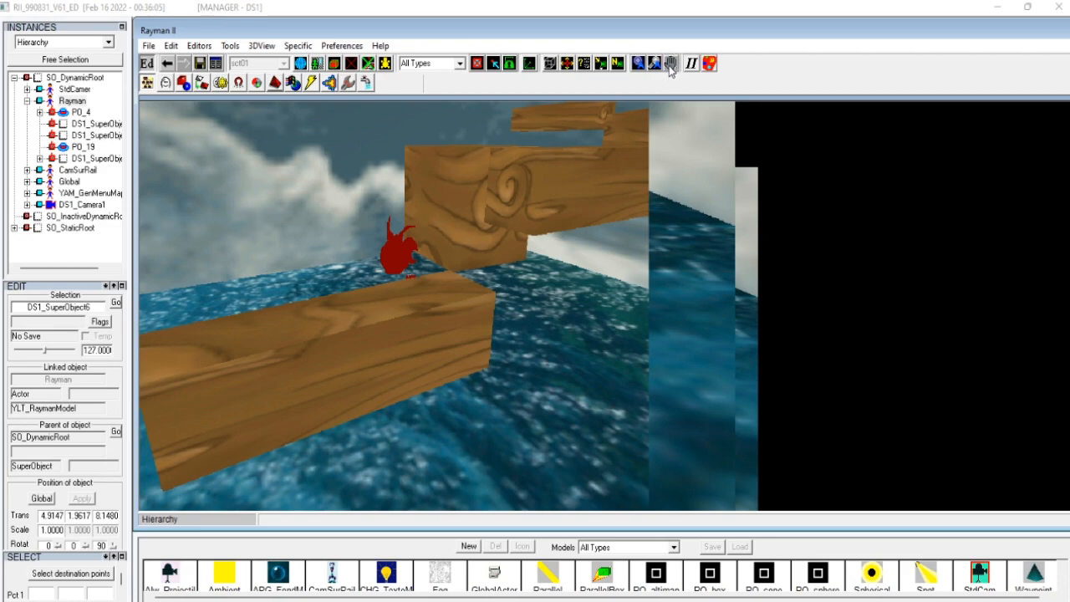
drag(467, 226, 461, 226)
drag(396, 228, 226, 246)
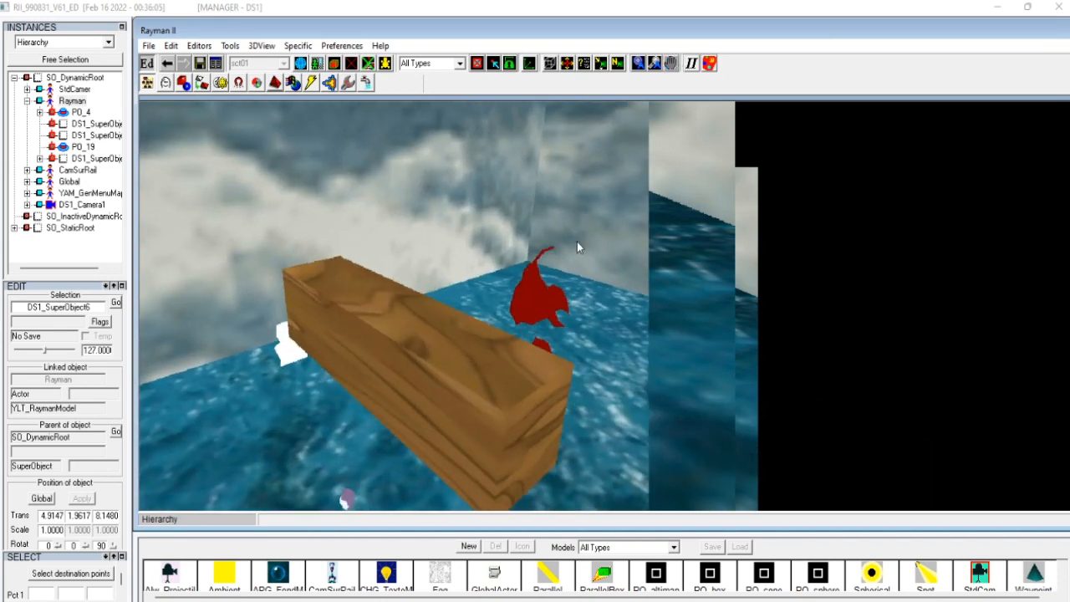
drag(561, 284, 351, 209)
Step: Set the Rayman actor's current location as its initial position
right_click(351, 209)
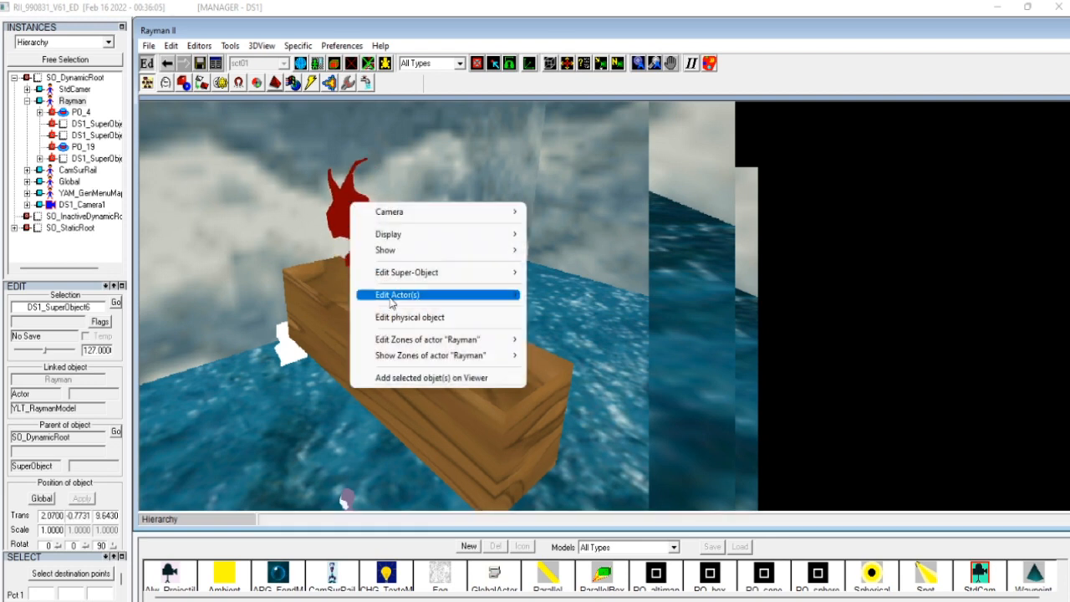
mouse_move(396, 303)
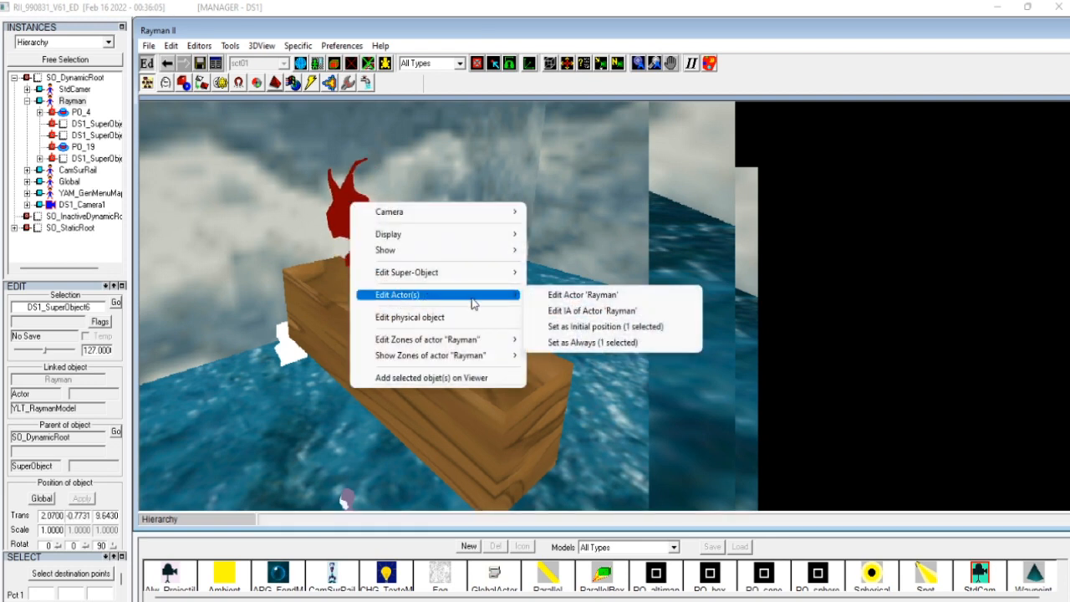
click(552, 326)
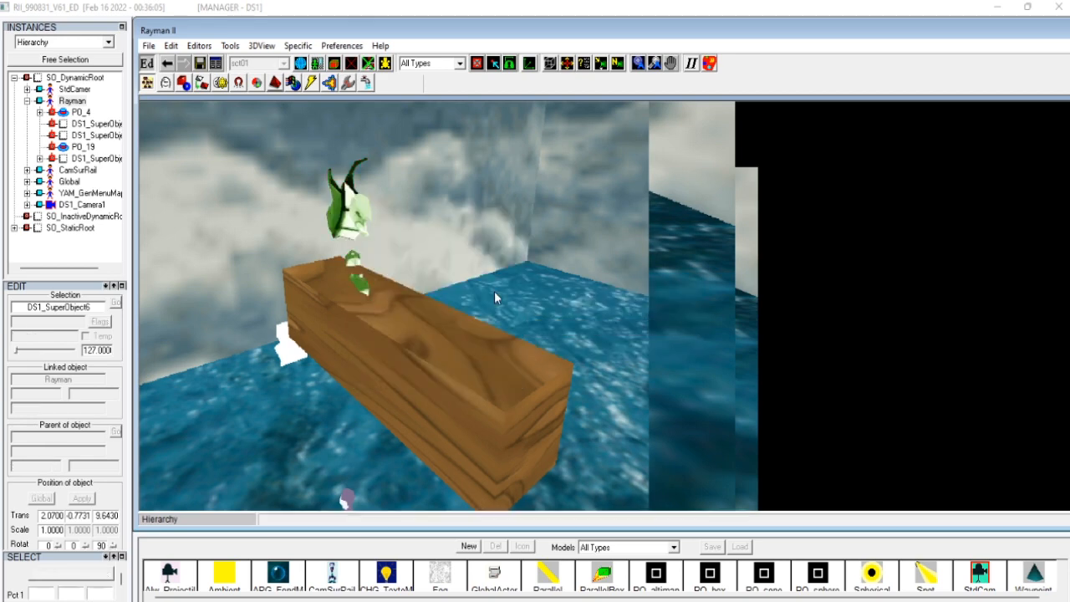
Step: Switch to the Waypoint editor and choose the Waypoint model, with Rayman's beam in view
click(673, 63)
drag(554, 173, 297, 150)
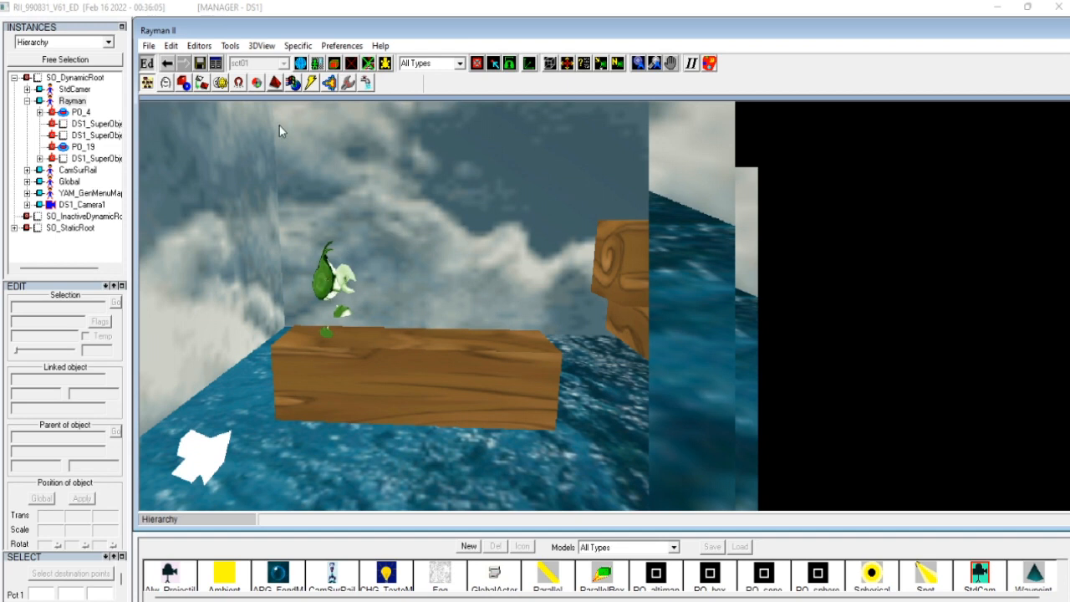
click(276, 83)
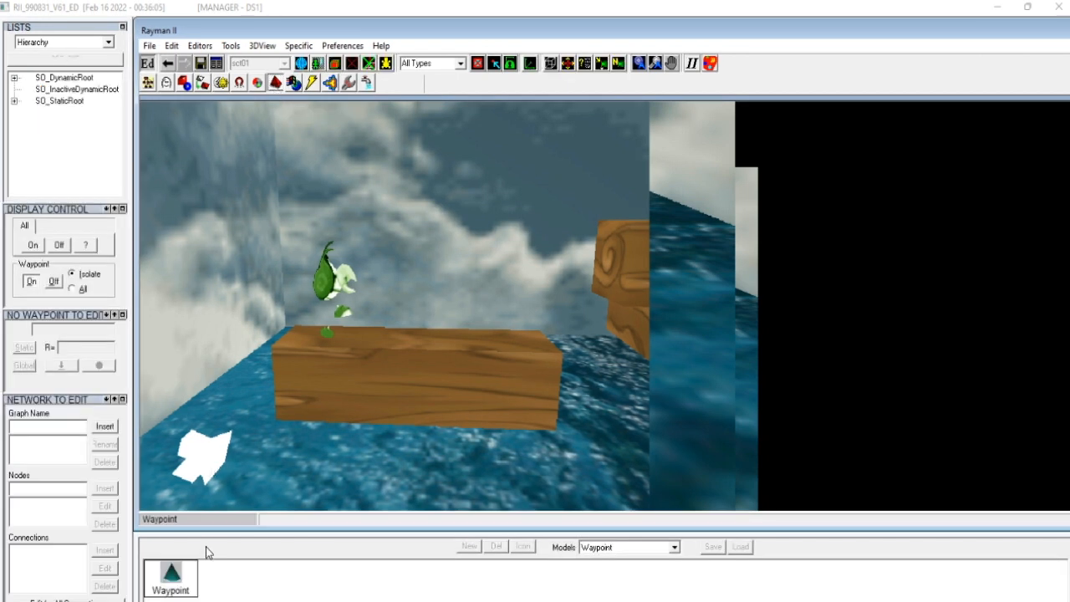
click(155, 582)
click(671, 66)
drag(622, 243, 587, 261)
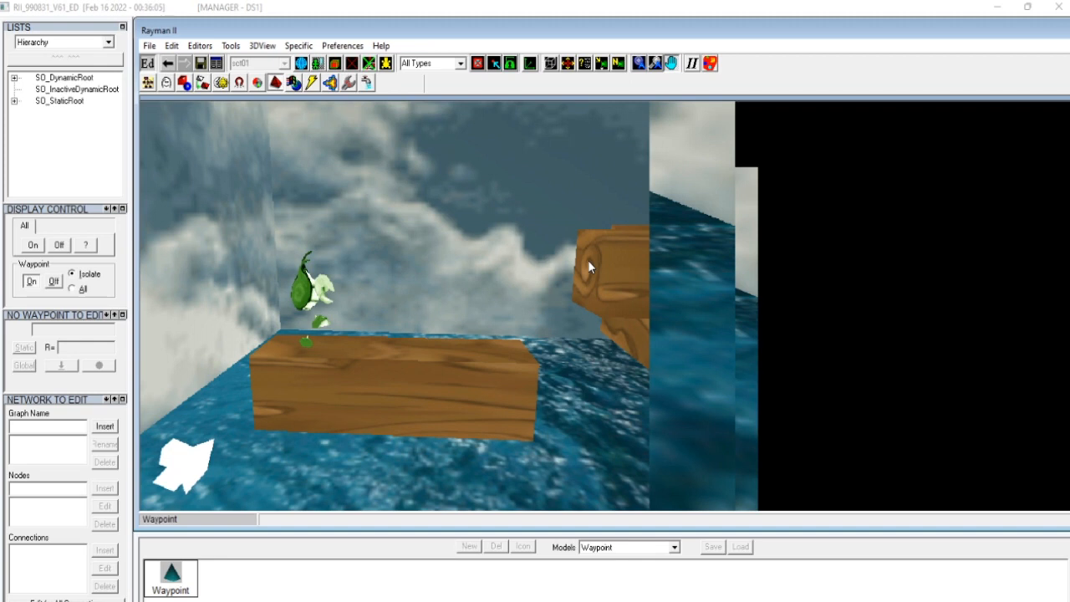
drag(588, 266, 537, 389)
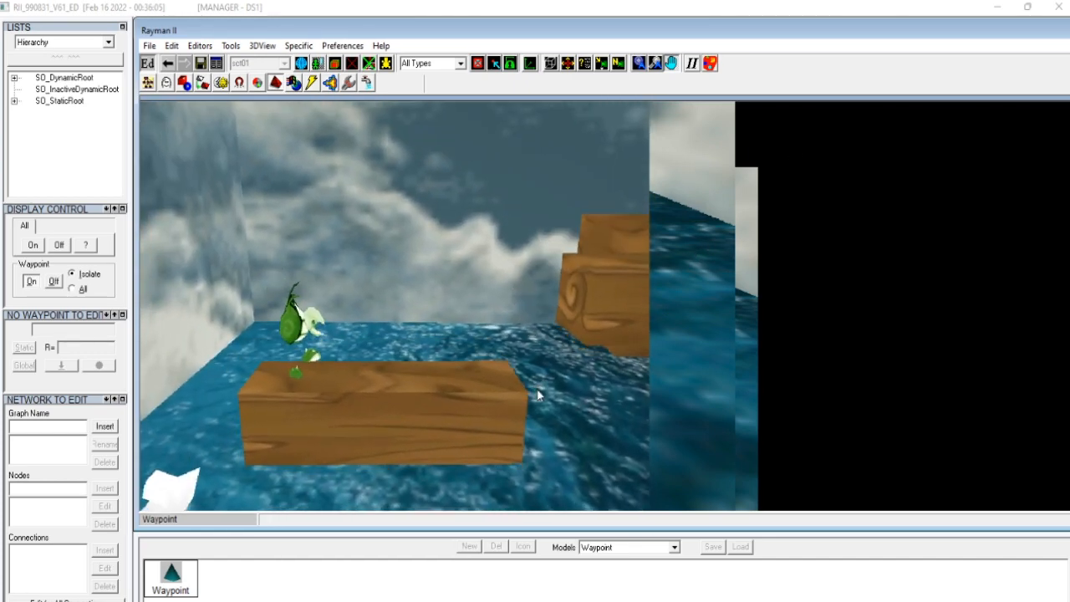
click(181, 585)
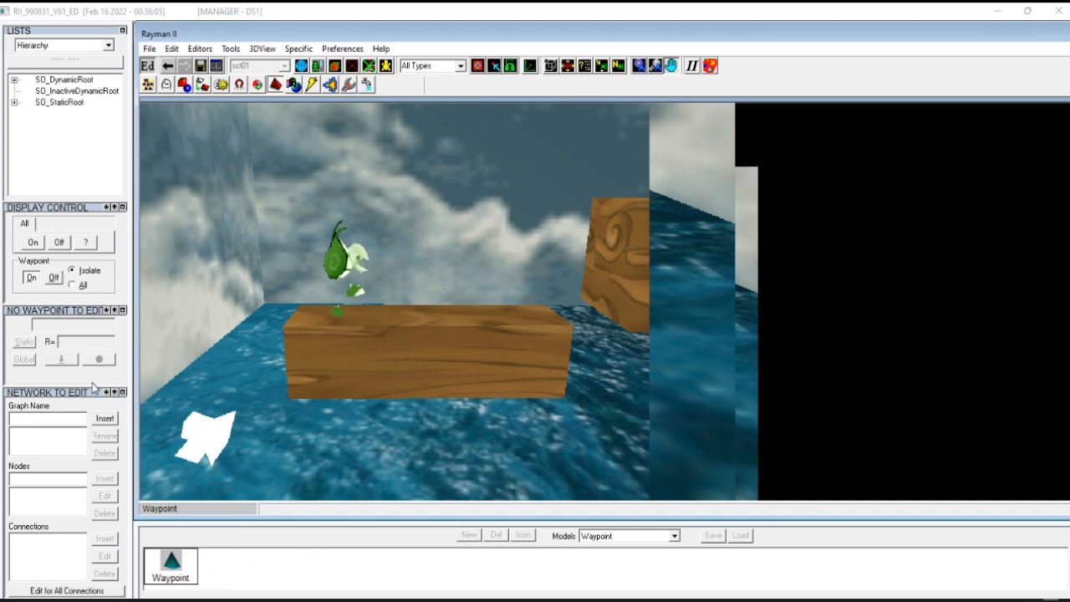
Step: Create a new waypoint graph named Player
click(40, 415)
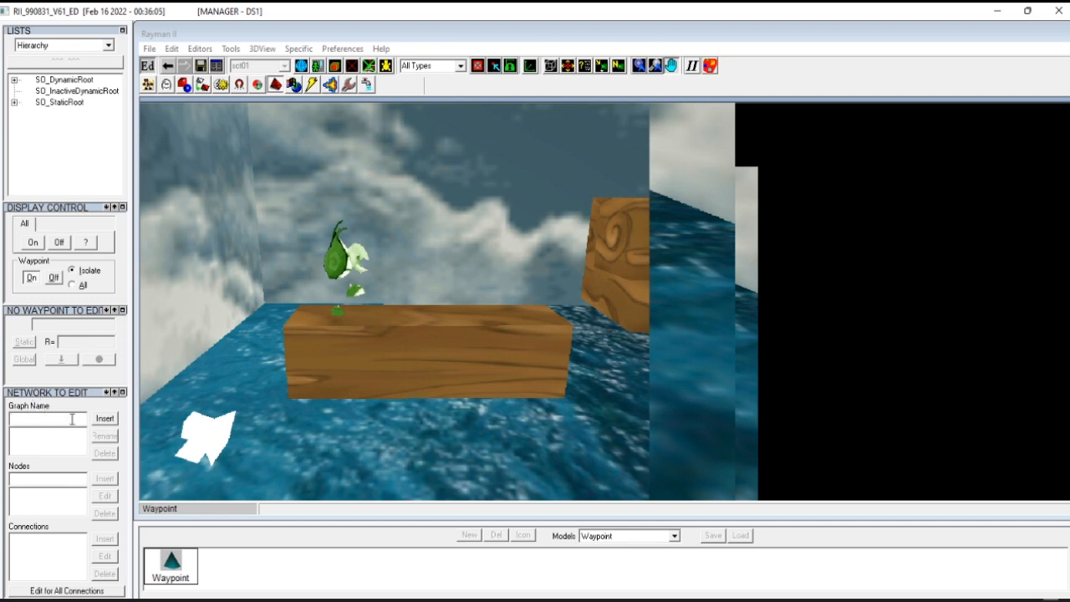
click(104, 418)
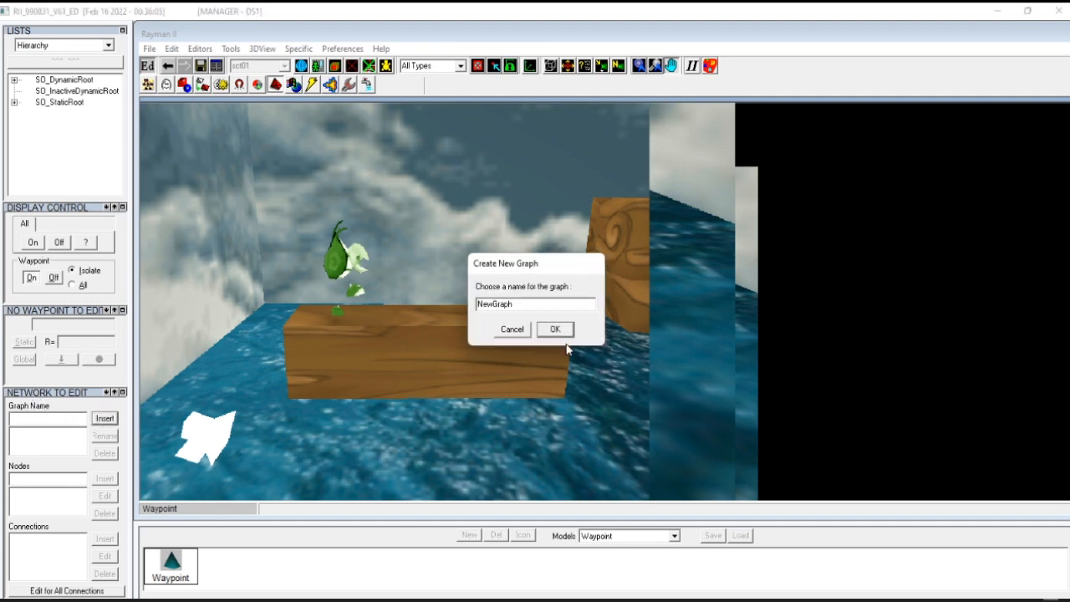
drag(562, 303, 343, 323)
key(BackSpace)
text(Player)
click(555, 328)
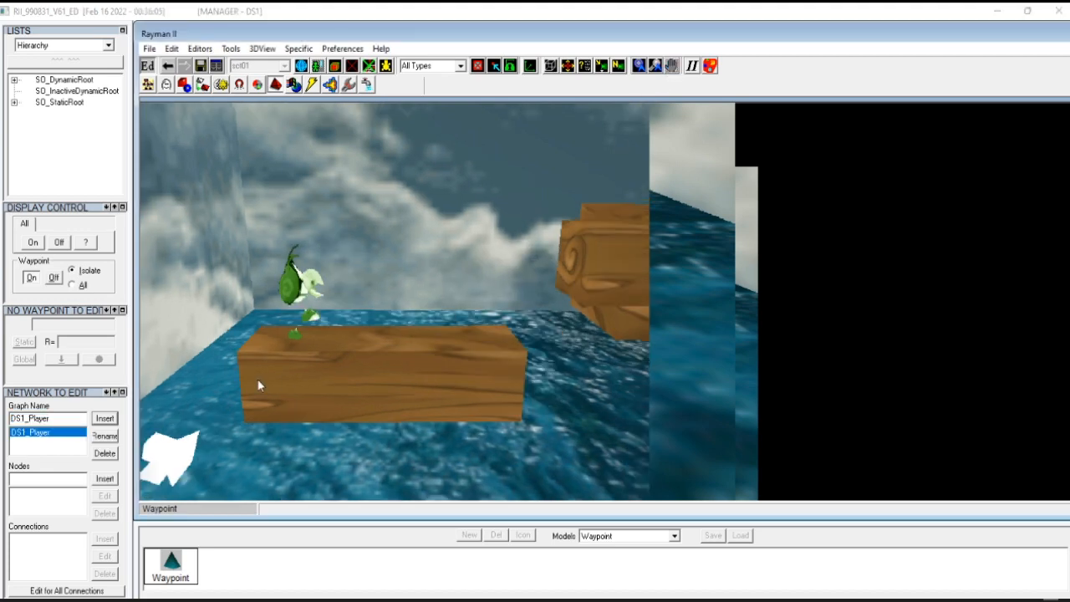
Step: Place a waypoint at Rayman's end of the first beam and move it off the beam to about -8.52, -0.32, 9.00
drag(182, 553, 266, 338)
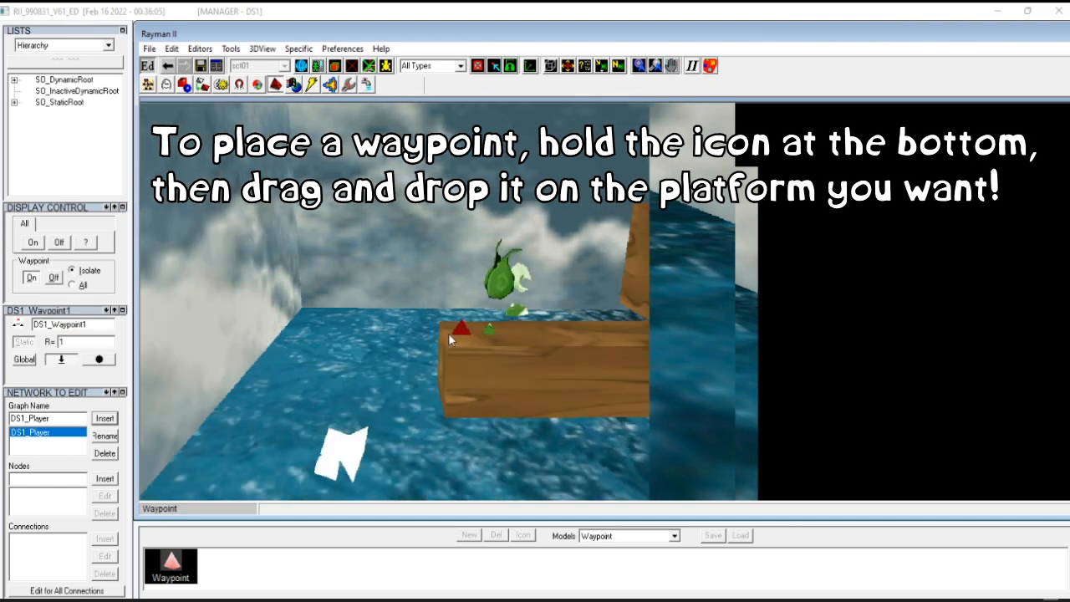
mouse_move(462, 330)
mouse_down()
mouse_move(377, 295)
mouse_move(453, 314)
mouse_move(457, 338)
mouse_up()
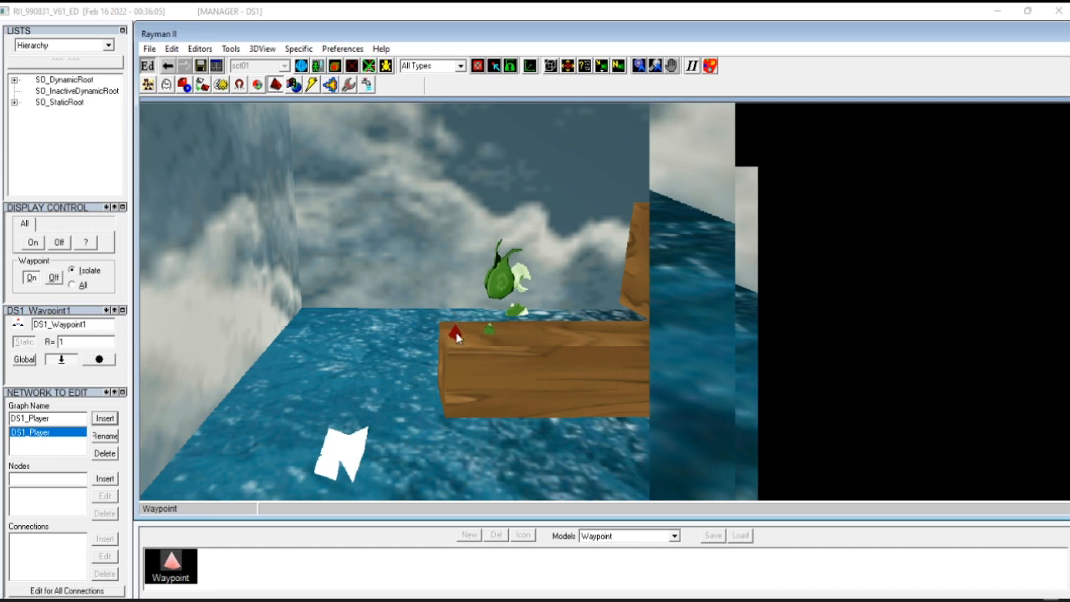
drag(452, 331, 214, 328)
Step: Move the waypoint farther away from the first beam, to about -14.16, -0.42, 8.97
click(671, 65)
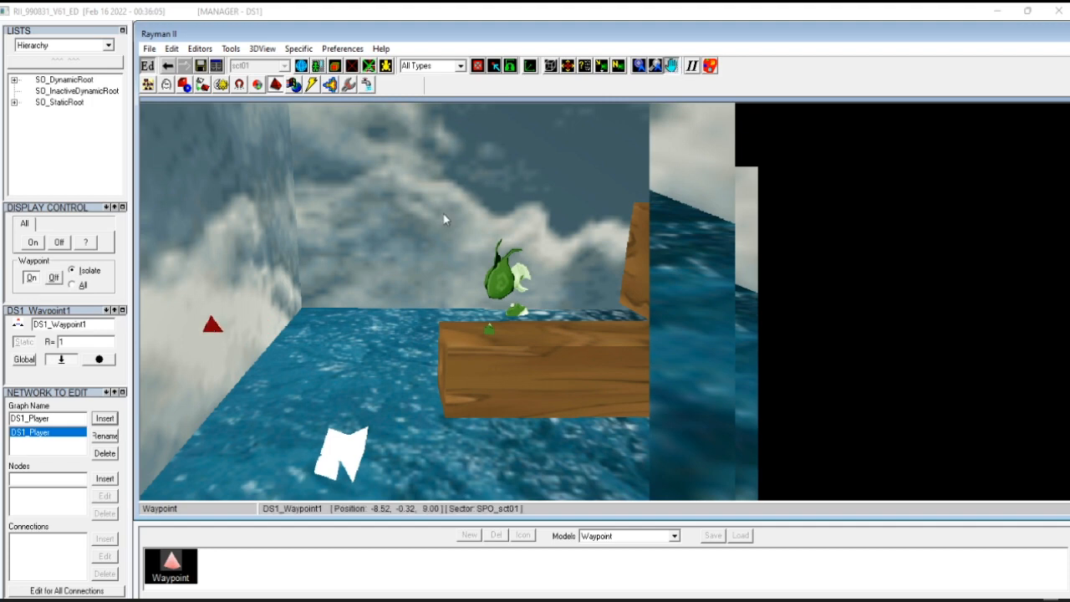
drag(442, 219, 736, 177)
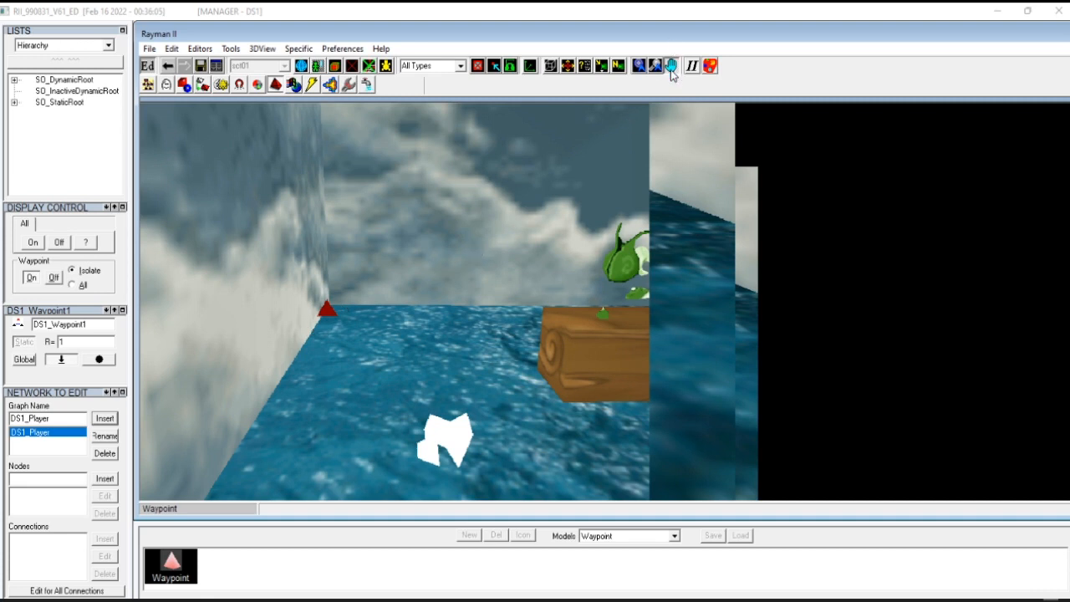
drag(341, 285, 690, 272)
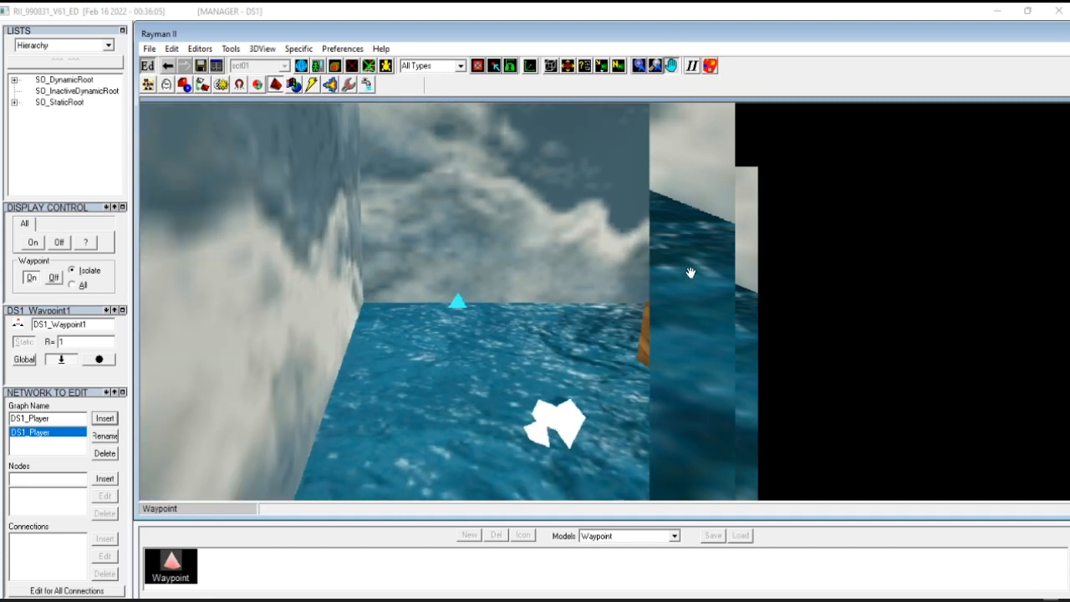
click(671, 65)
drag(458, 312, 390, 313)
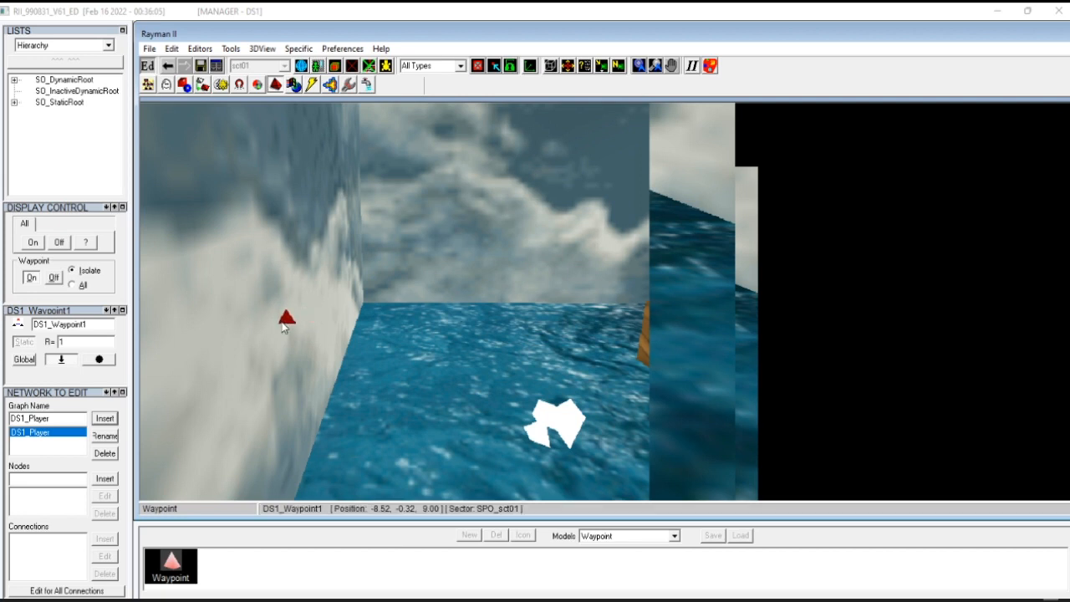
drag(284, 326, 281, 310)
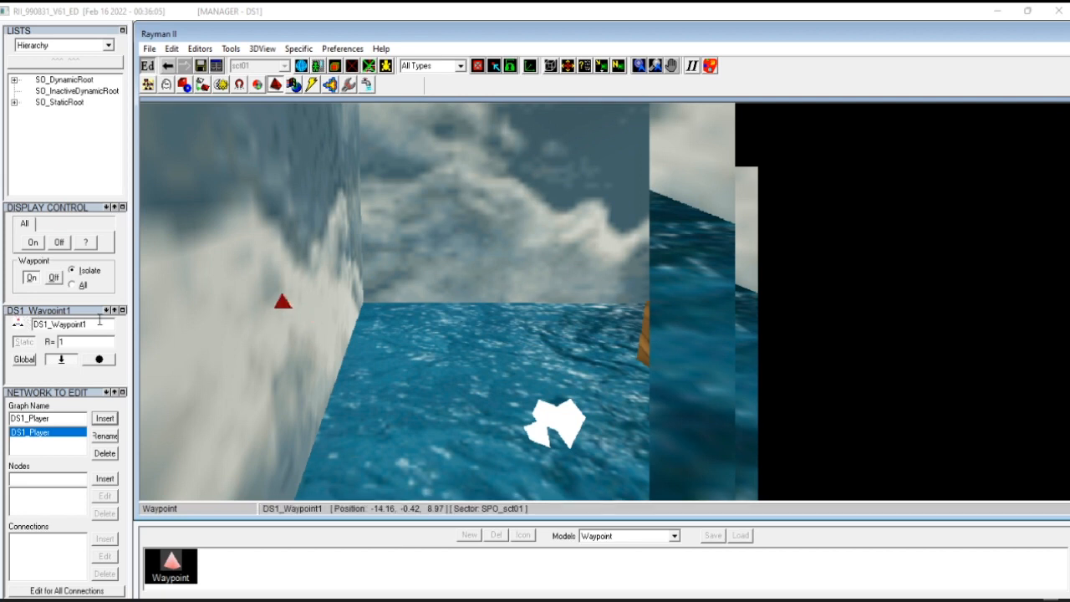
Step: Rename the waypoint beyond the first beam as DS1_Start
drag(100, 323, 52, 324)
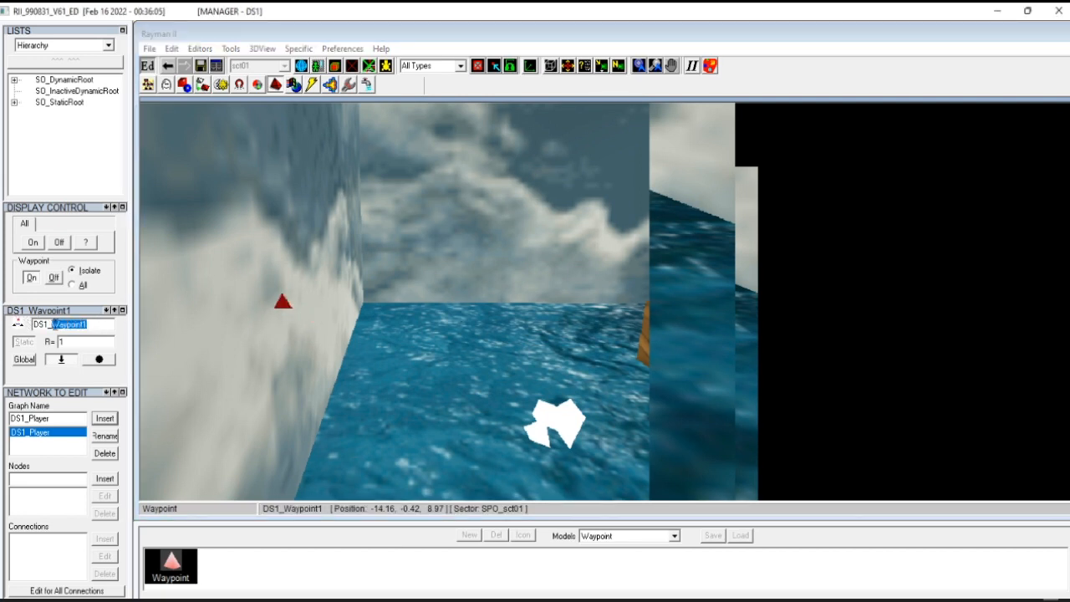
key(BackSpace)
drag(34, 324, 48, 324)
click(50, 326)
Step: Place a waypoint on top of the second wooden beam, at its far end near the third beam
click(673, 68)
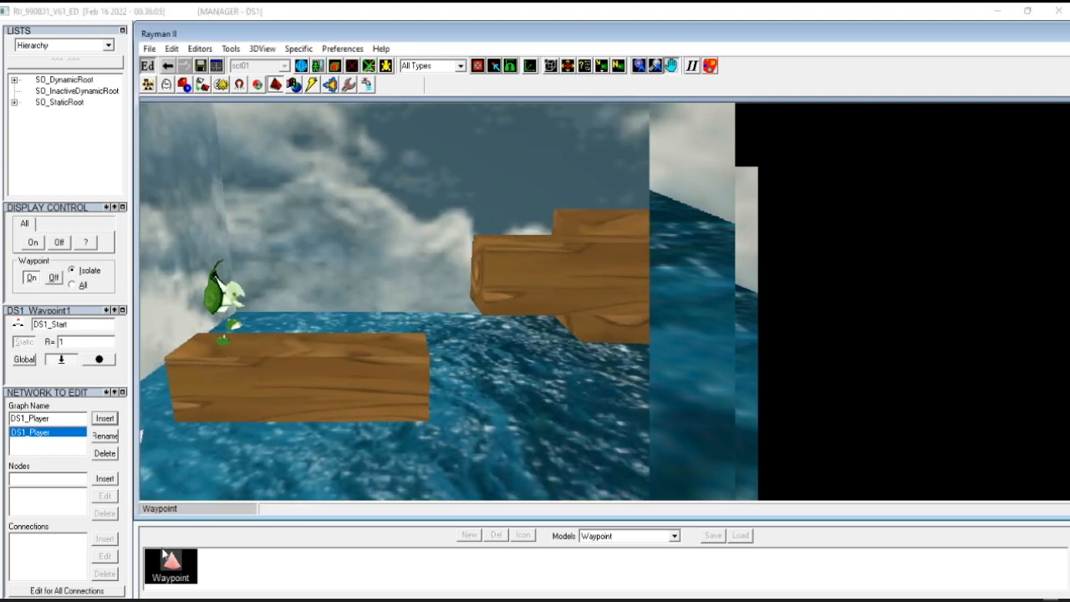
drag(547, 313, 690, 463)
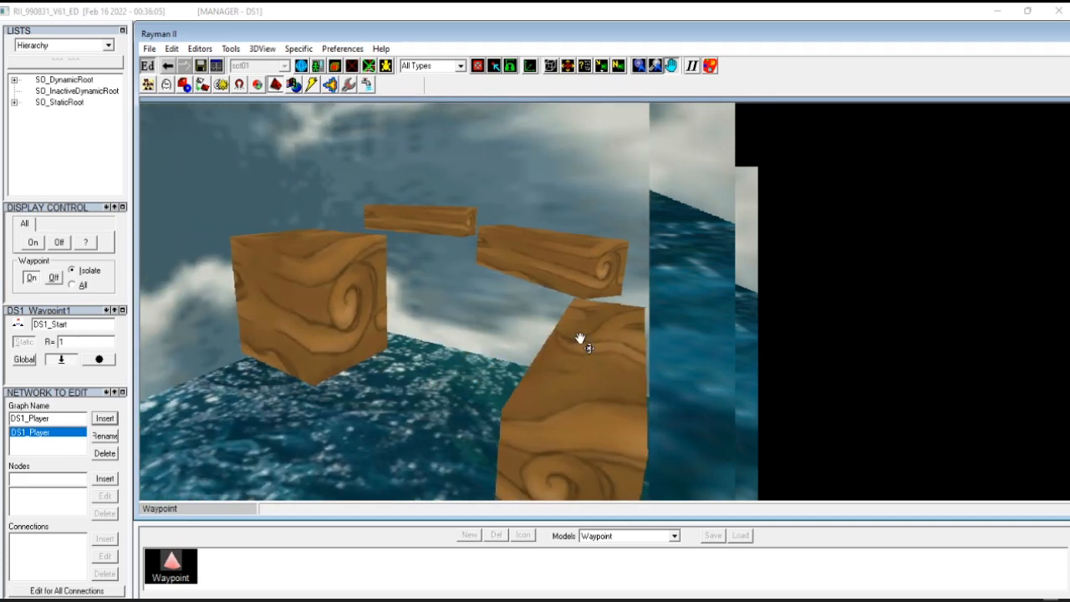
drag(580, 340, 363, 311)
key(Down)
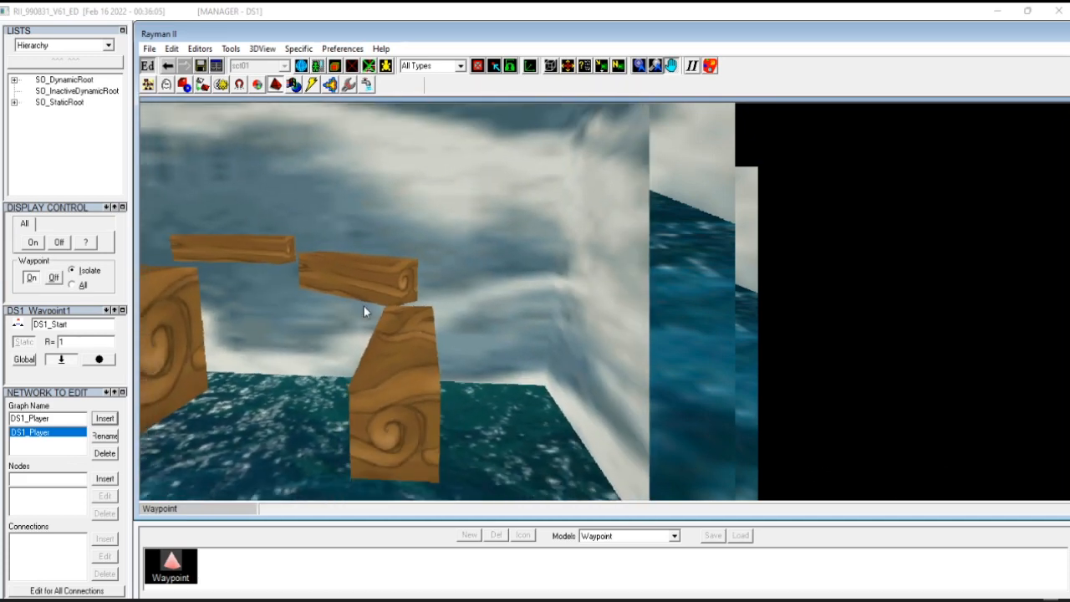
key(Down)
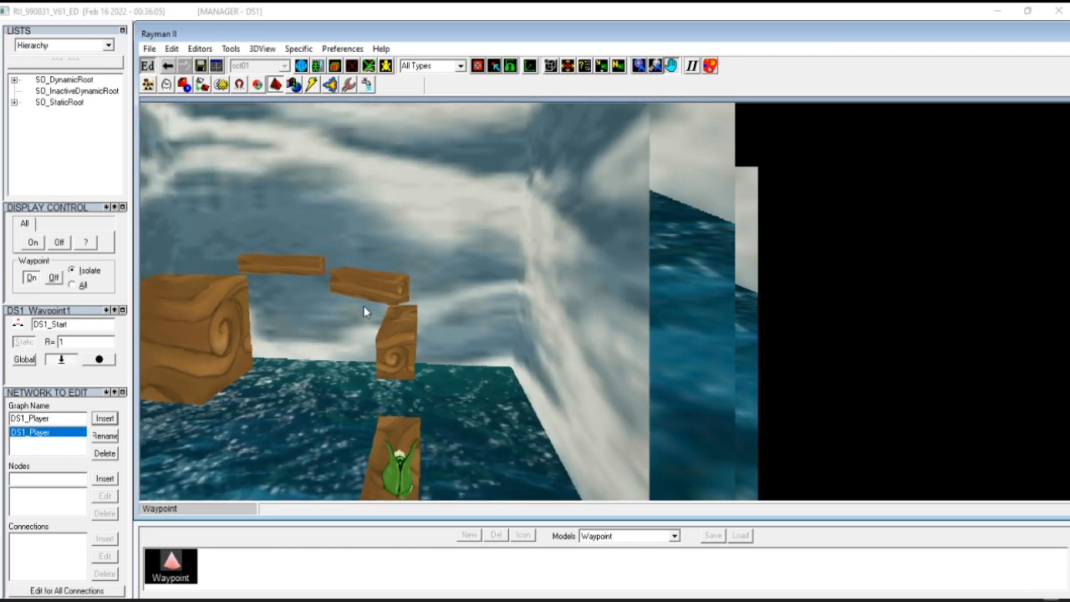
key(Up)
key(Up)
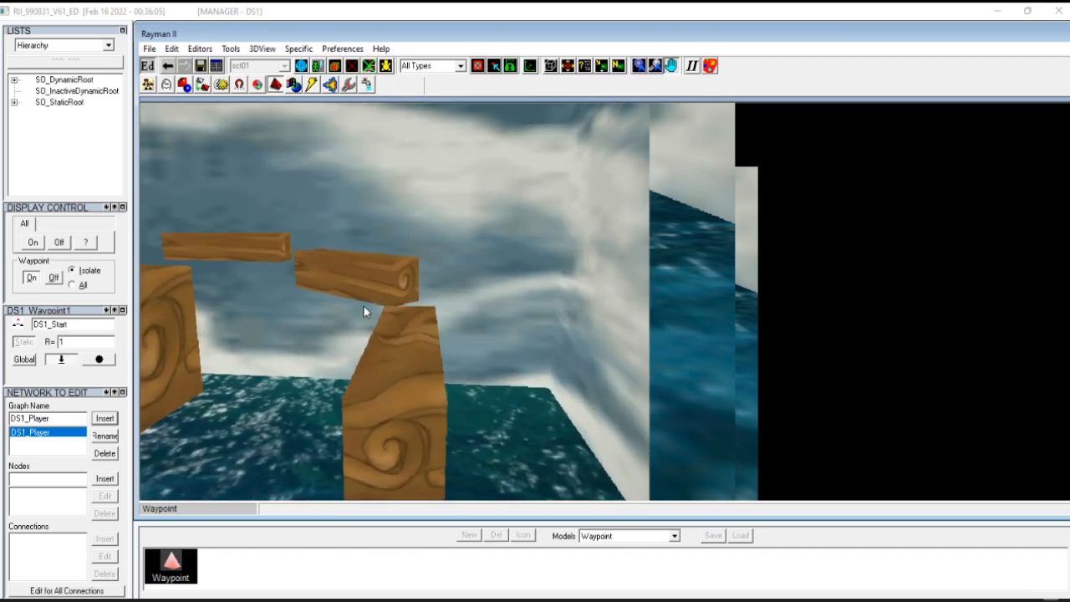
drag(406, 269, 411, 117)
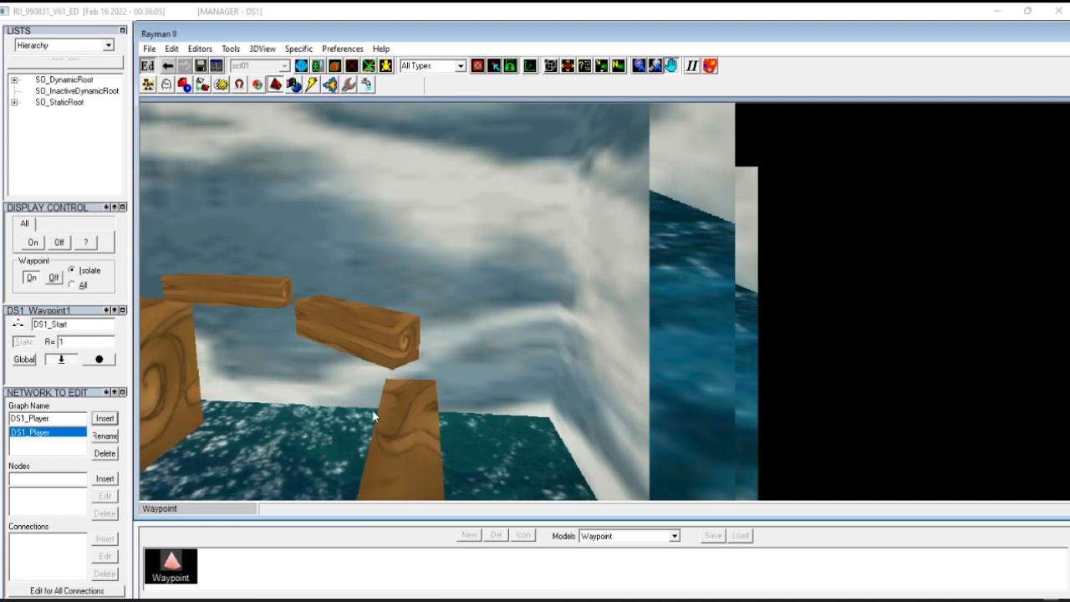
mouse_move(170, 561)
mouse_down()
mouse_move(209, 506)
mouse_move(389, 370)
mouse_move(412, 385)
mouse_up()
drag(549, 224, 492, 347)
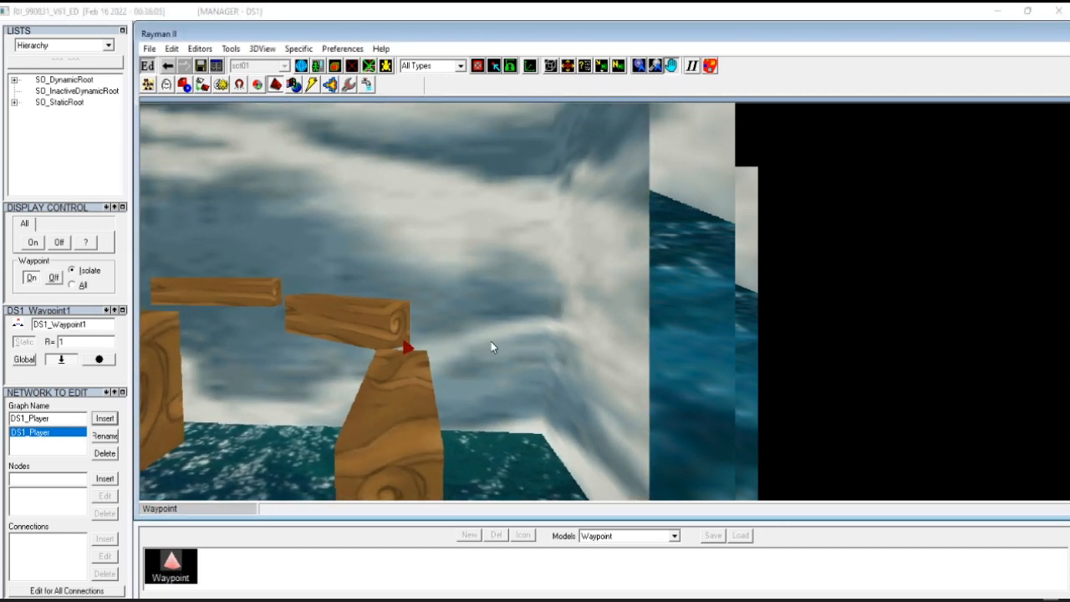
mouse_move(409, 351)
mouse_down()
mouse_move(402, 360)
mouse_move(403, 345)
mouse_up()
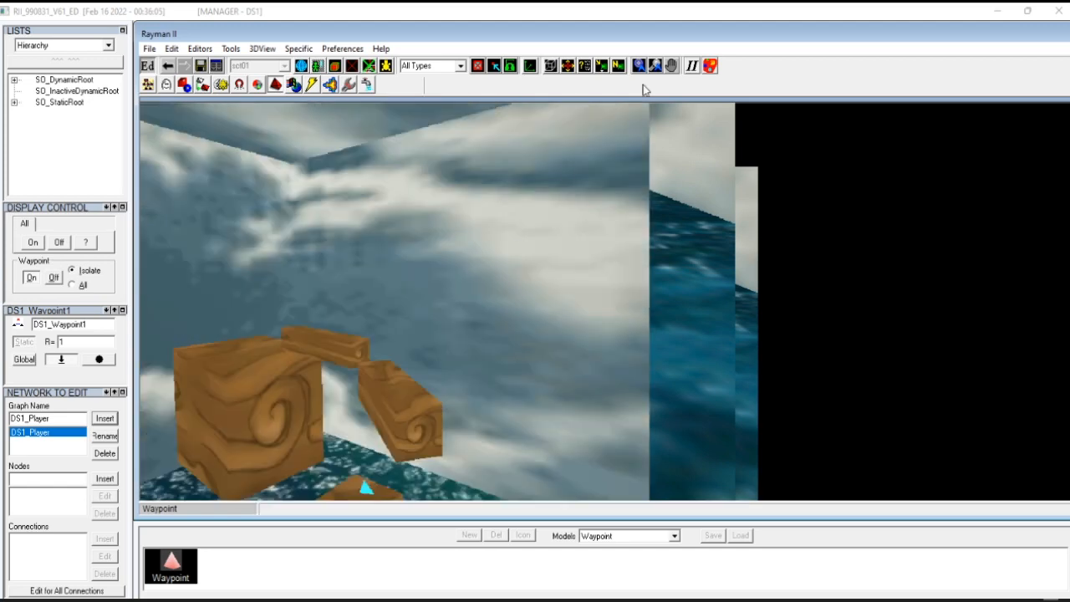
Step: Place a waypoint on the third wooden beam, at the end facing the fourth beam
click(671, 66)
drag(339, 231, 808, 166)
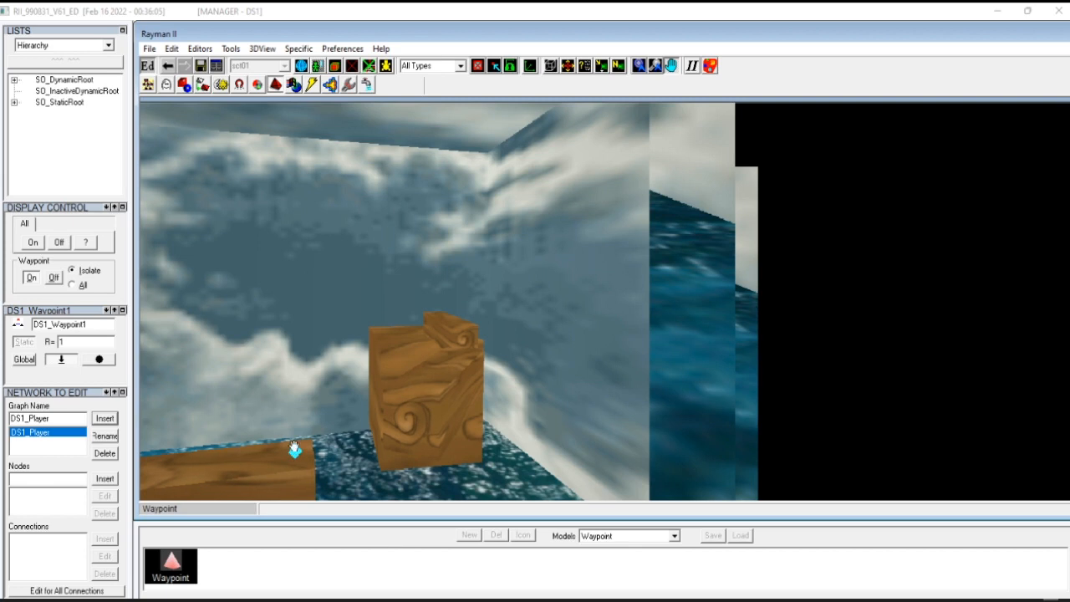
drag(480, 322, 373, 411)
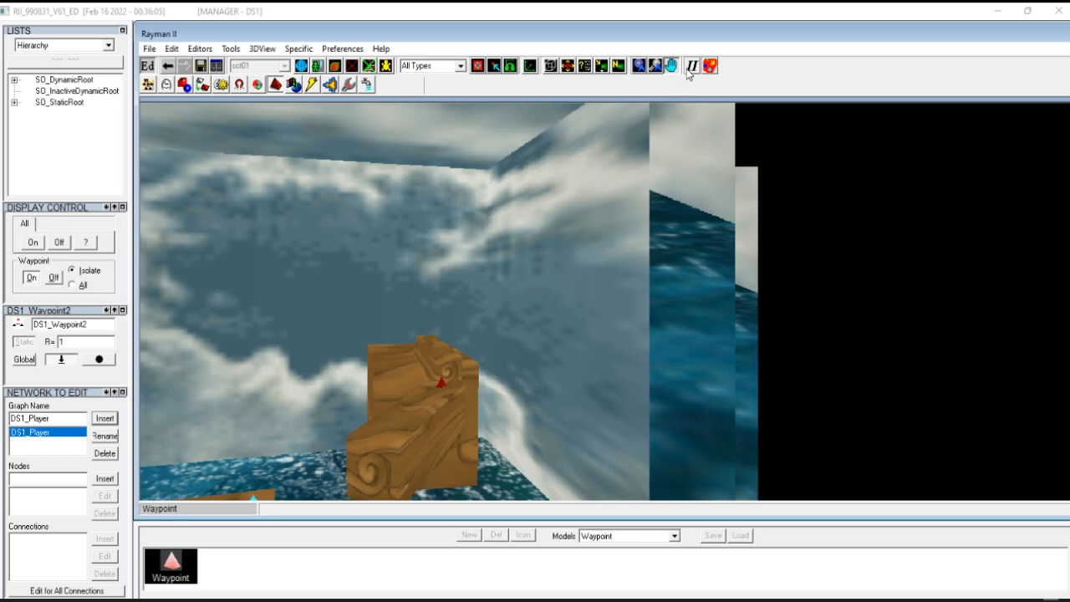
Step: Place a waypoint on the fourth wooden beam, at the end nearest the large fifth beam
drag(558, 185, 247, 405)
key(Left)
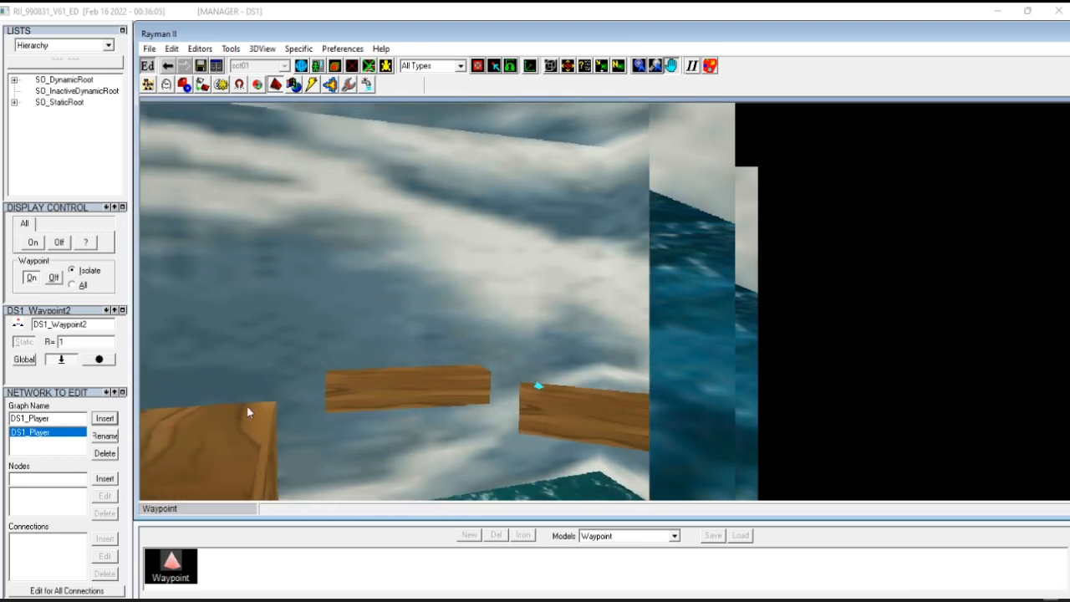
key(Left)
click(195, 553)
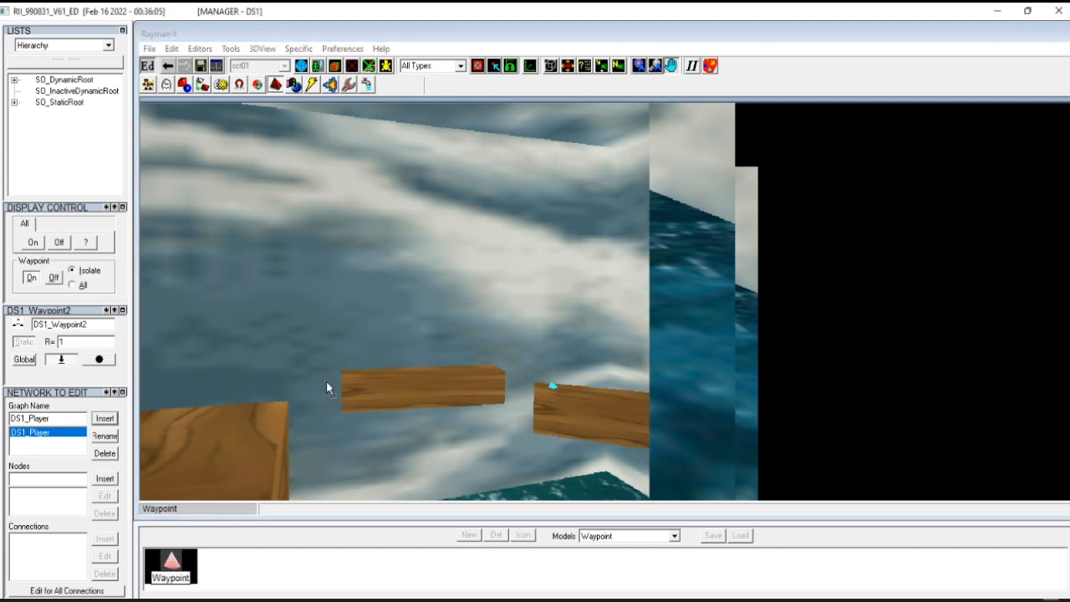
drag(346, 374, 346, 375)
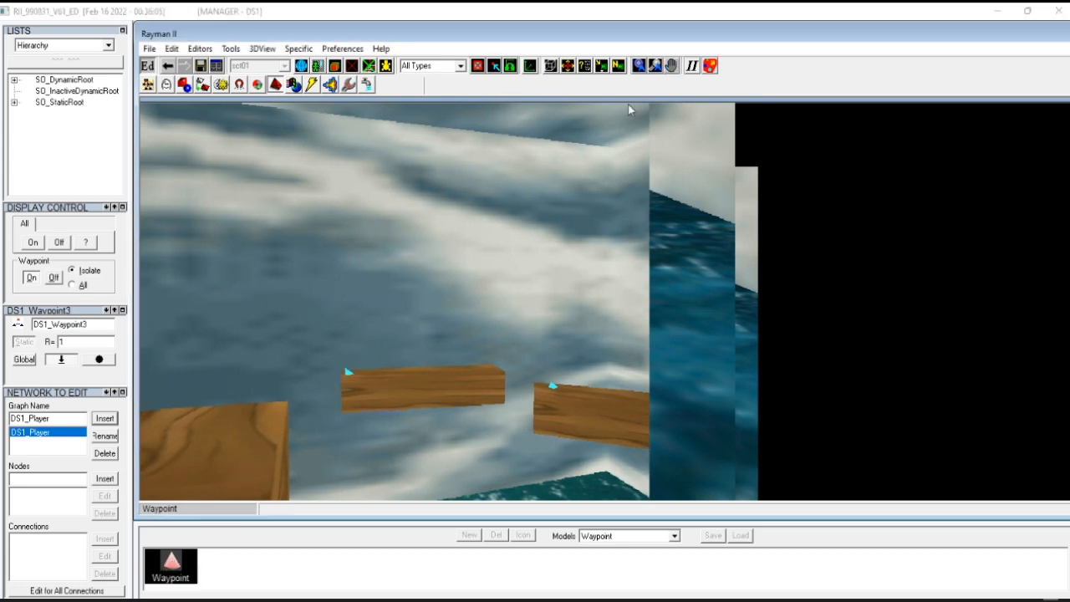
Step: Place a waypoint on top of the large fifth wooden beam, at the side away from the fourth beam
click(668, 64)
drag(619, 125, 432, 358)
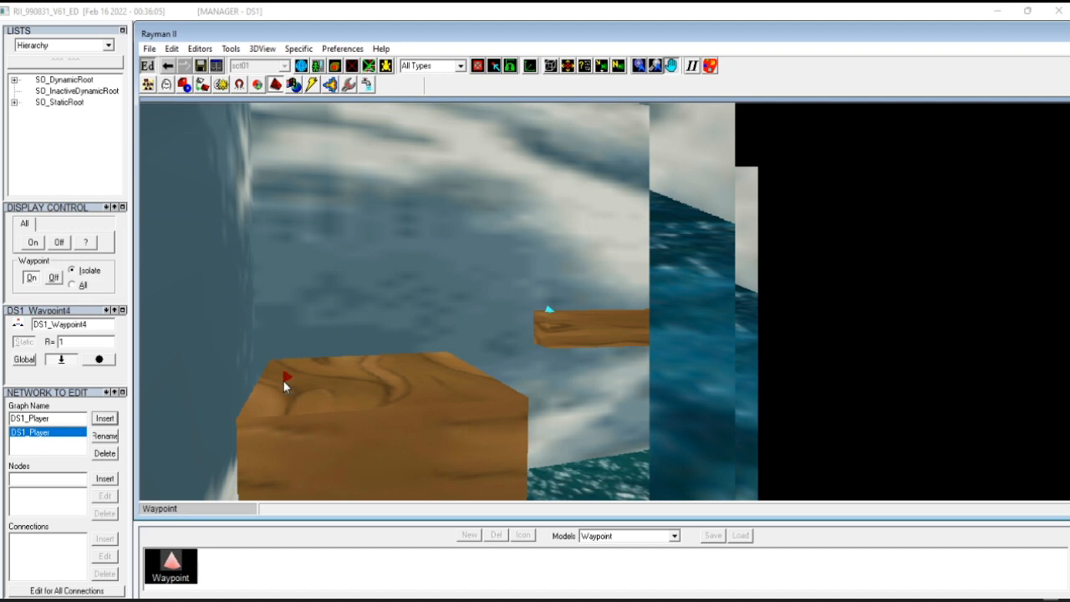
drag(285, 378, 279, 375)
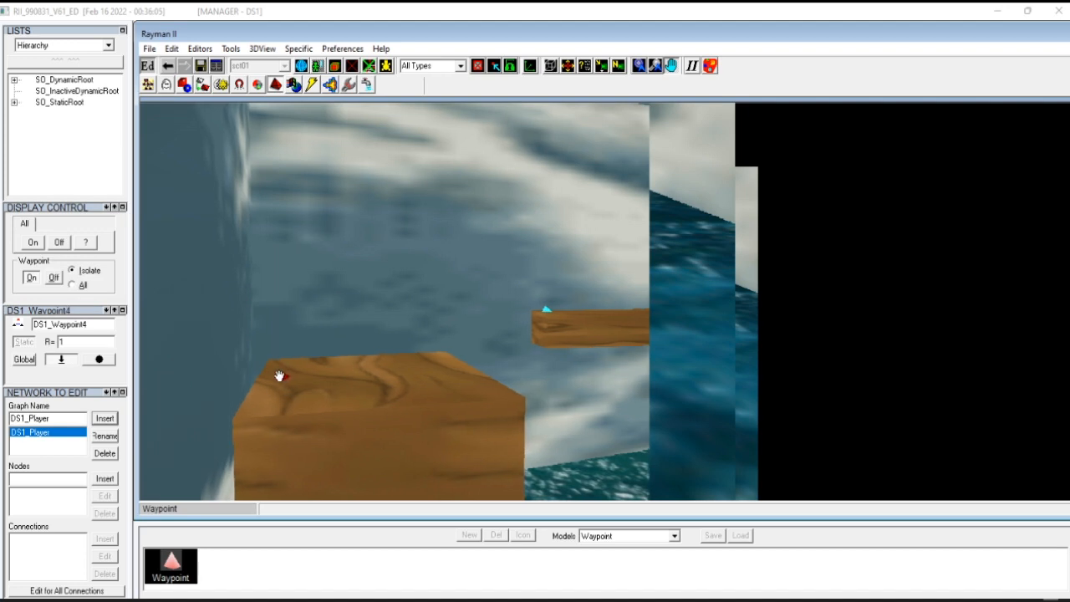
click(671, 67)
drag(275, 369, 385, 371)
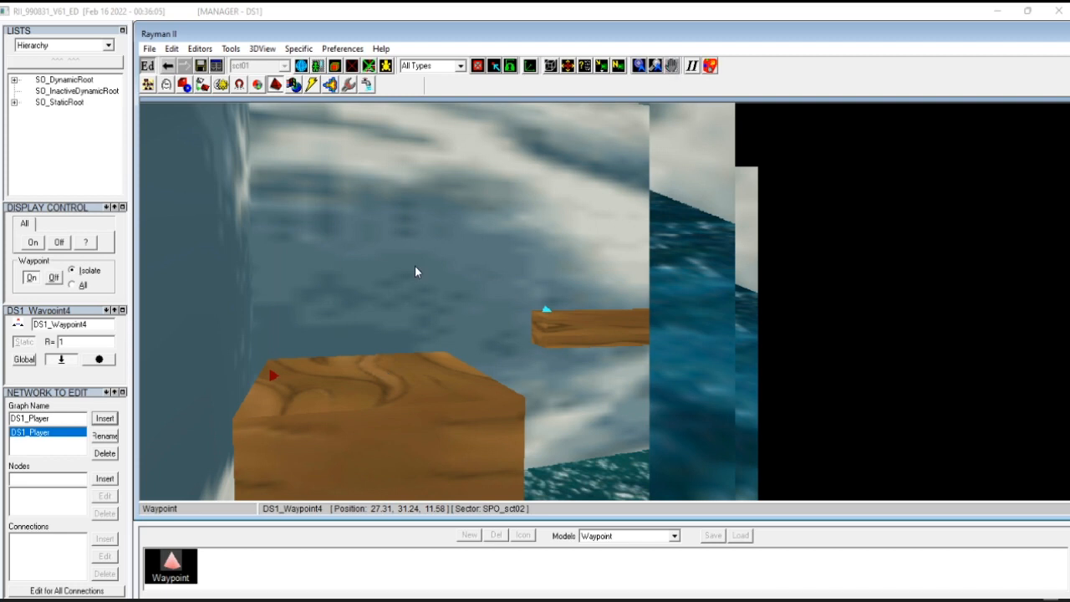
Step: Rename the waypoint on the large fifth beam as DS1_End
click(675, 67)
drag(558, 197, 575, 174)
key(Down)
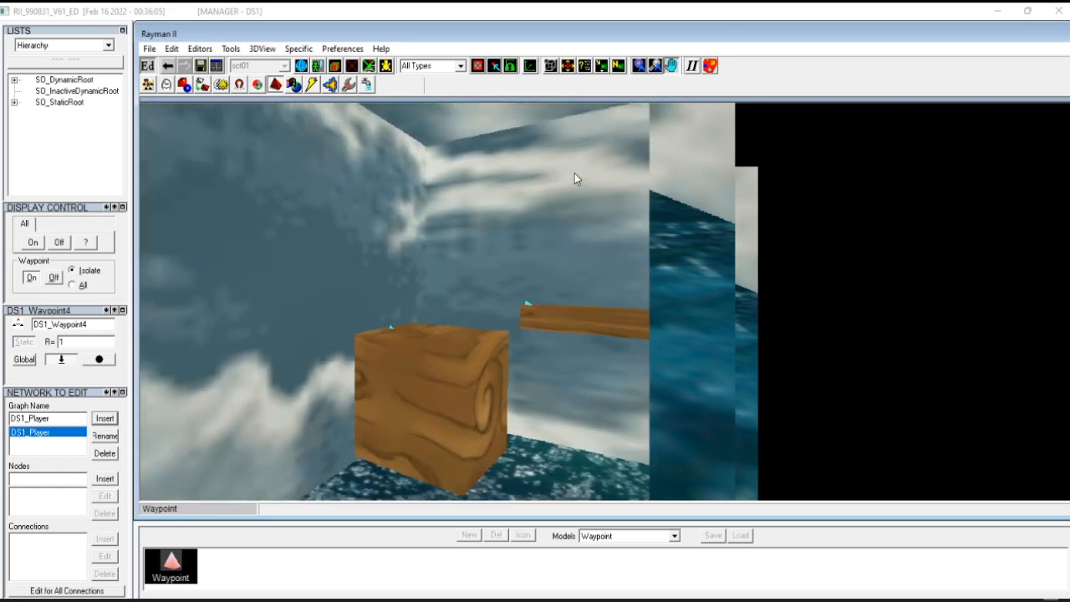
key(Right)
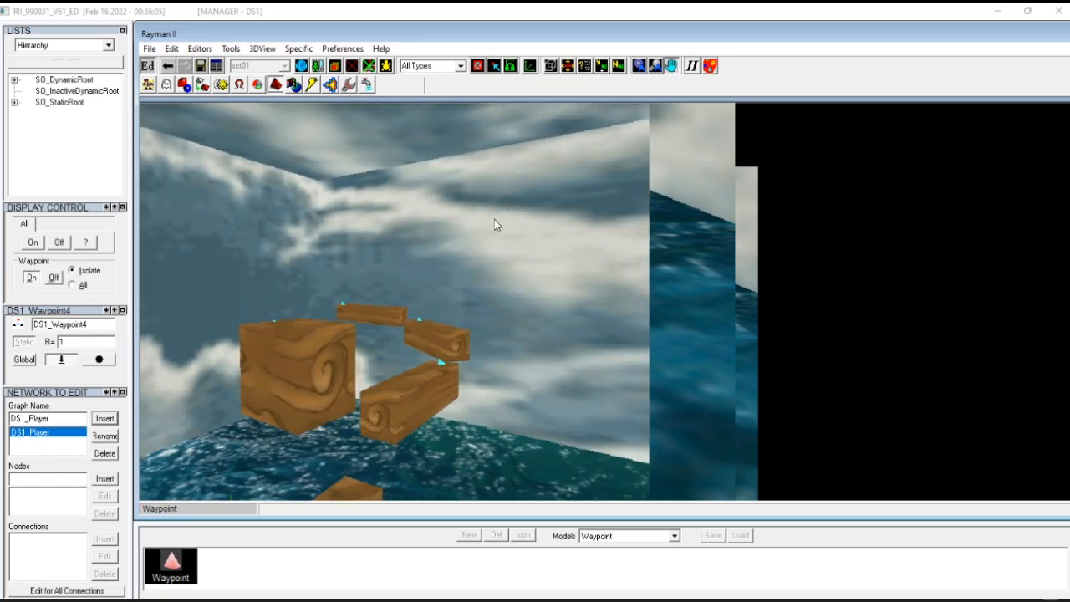
drag(495, 221, 877, 333)
key(Right)
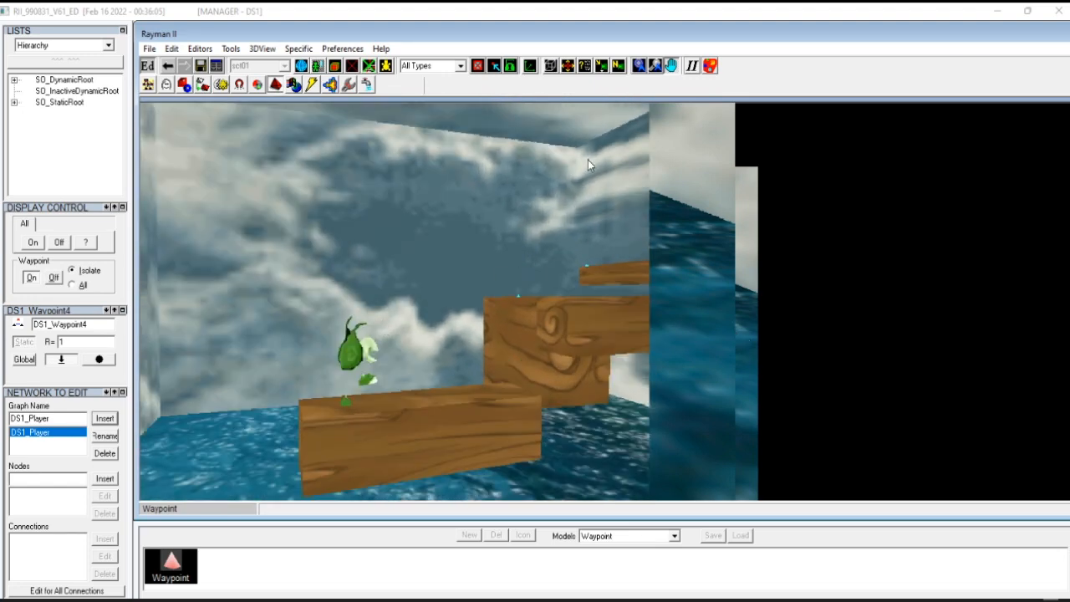
drag(577, 188, 483, 342)
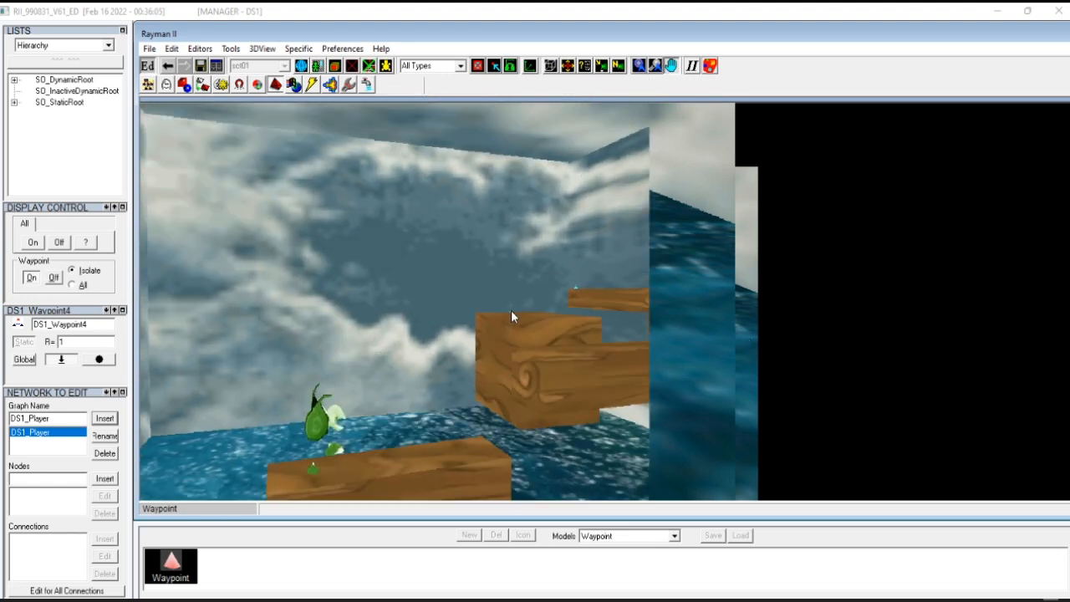
click(507, 314)
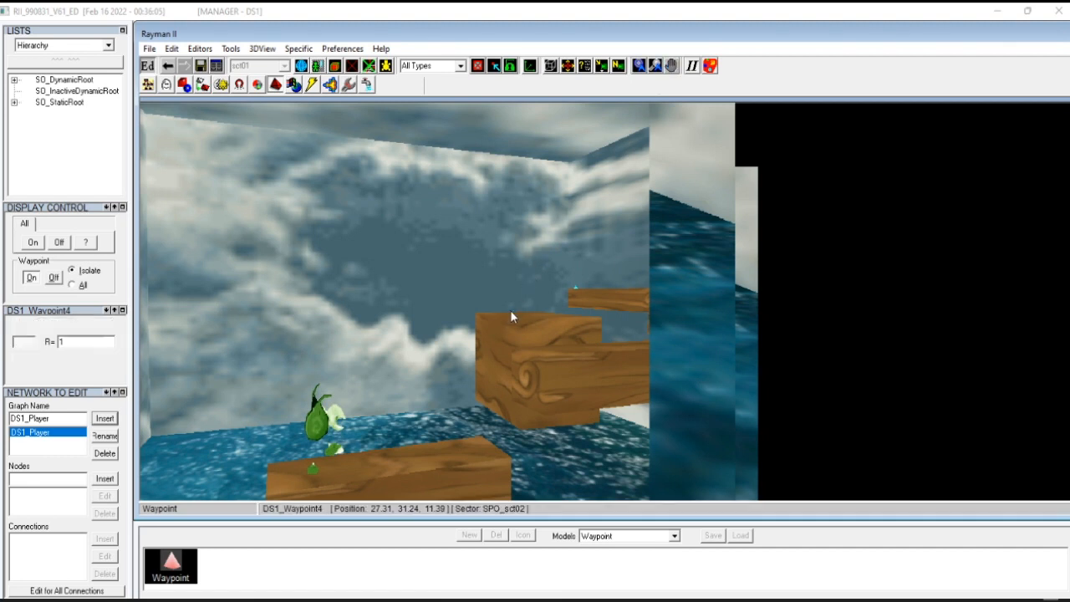
drag(87, 325, 54, 324)
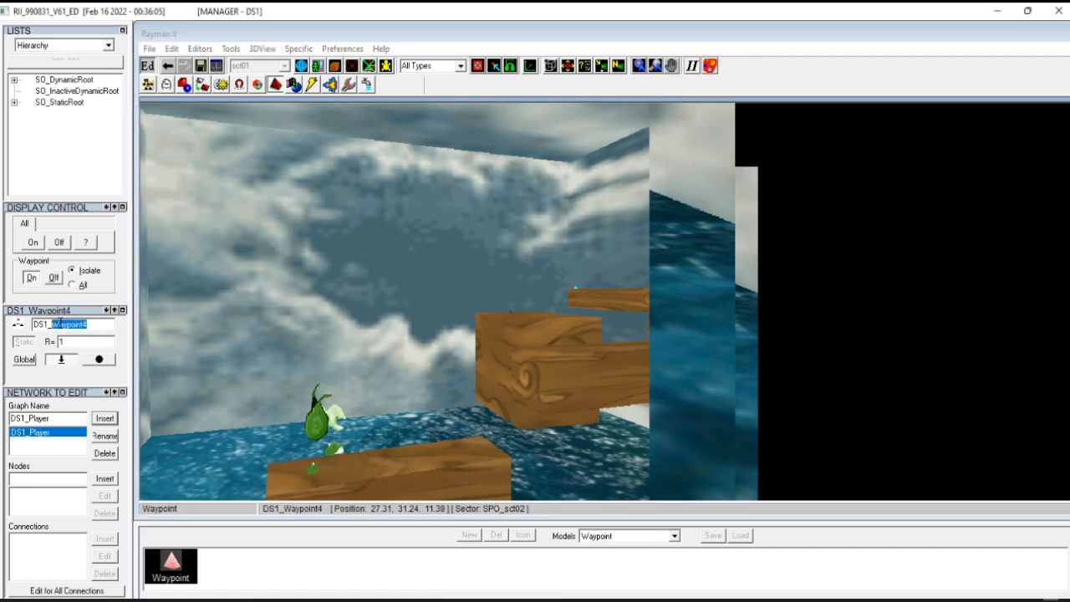
key(BackSpace)
click(535, 264)
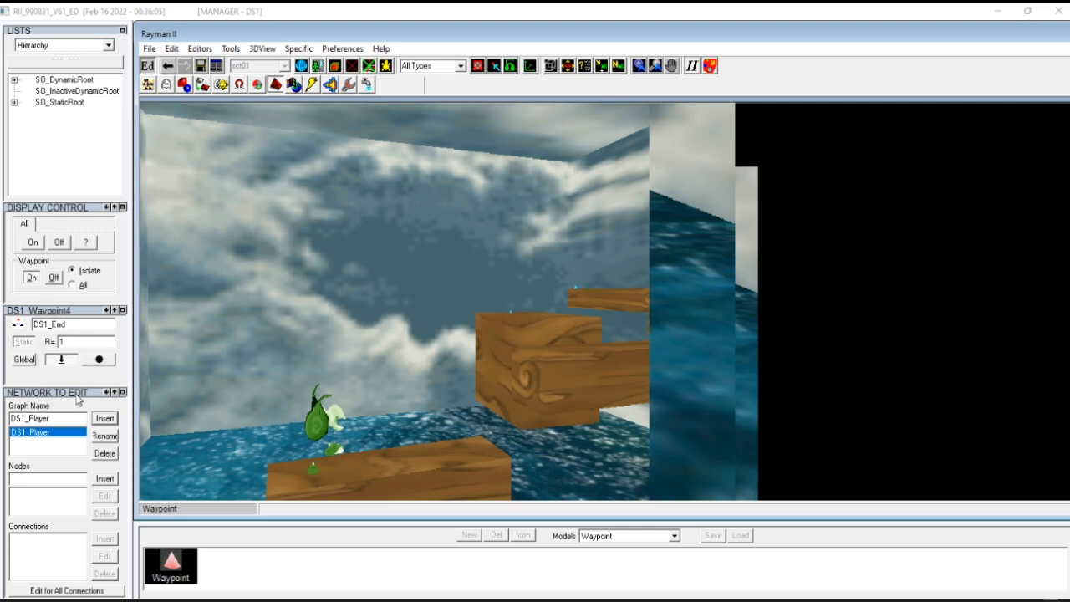
Step: Insert DS1_Start, DS1_Waypoint1, DS1_Waypoint2, DS1_Waypoint3 and DS1_End as nodes of the DS1_Player graph
click(34, 454)
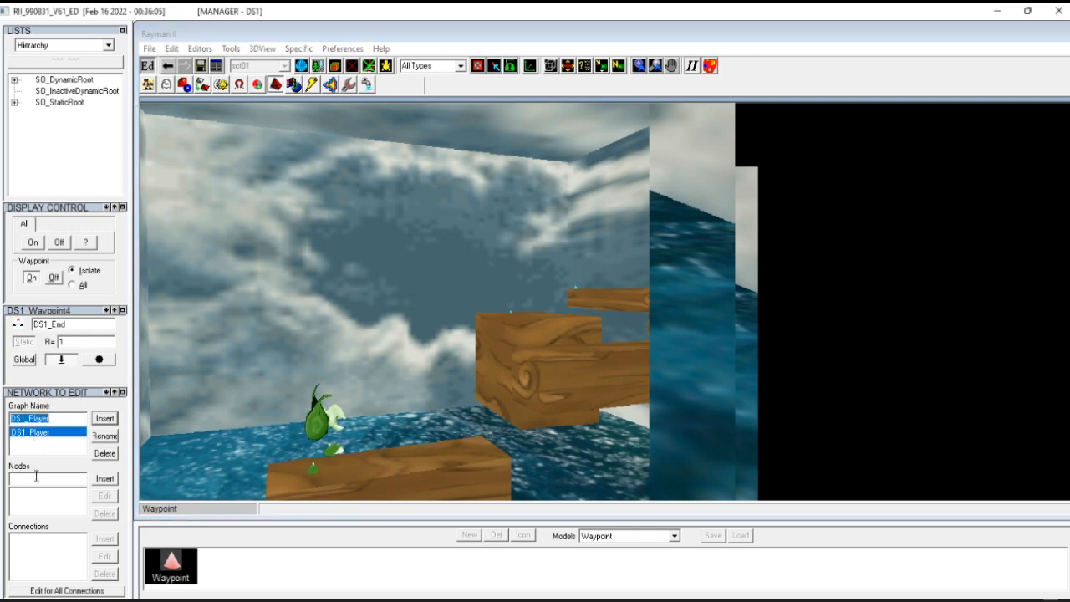
click(104, 479)
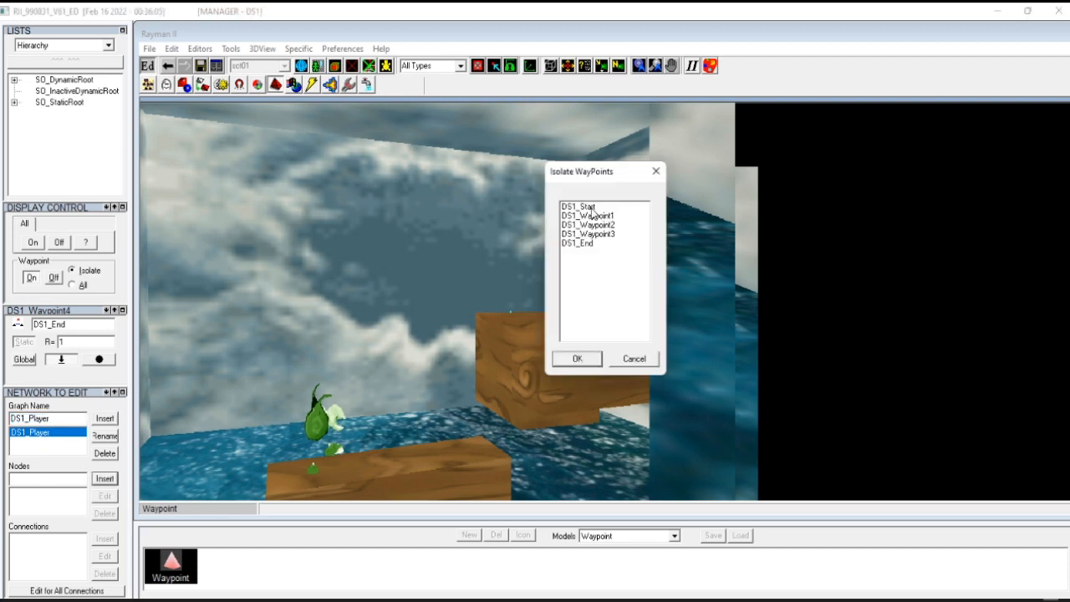
drag(591, 209, 584, 294)
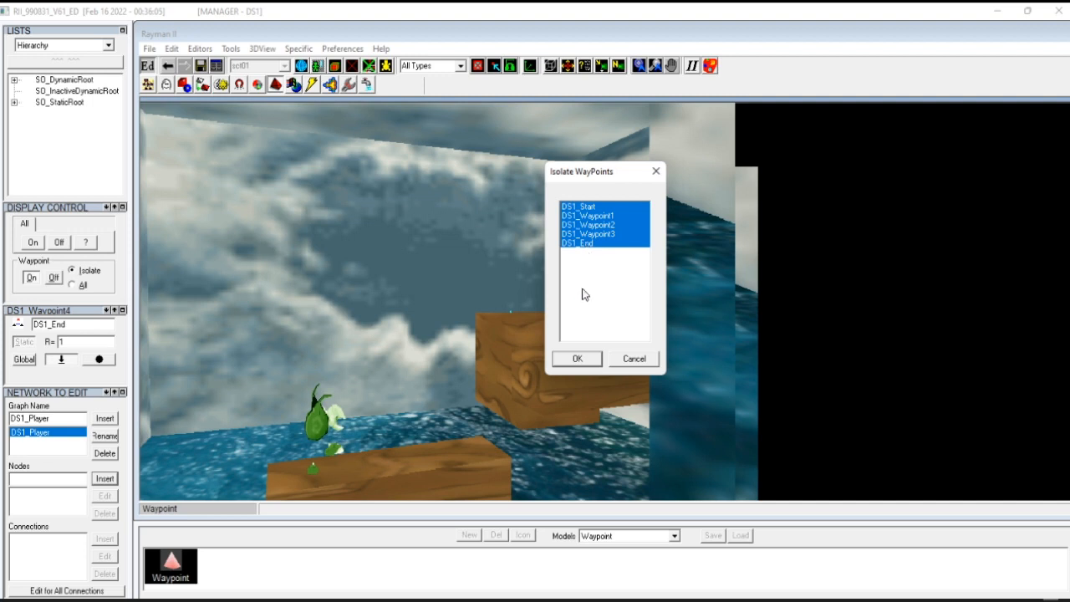
click(575, 359)
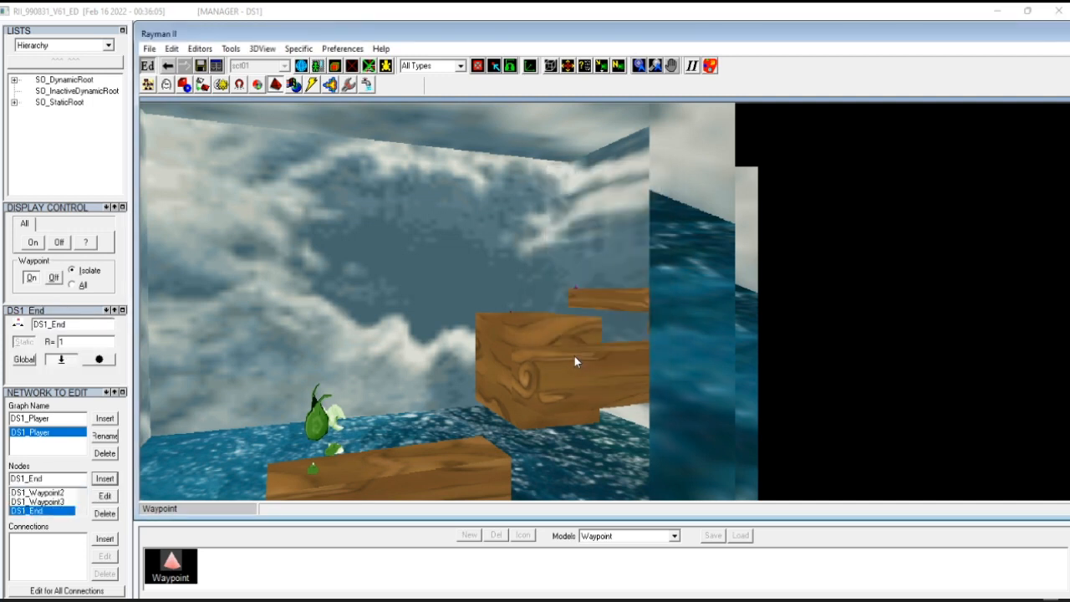
Step: Add a connection from the DS1_Start node to DS1_Waypoint1
scroll(45, 494, up, 1)
click(44, 494)
scroll(45, 494, up, 1)
click(44, 493)
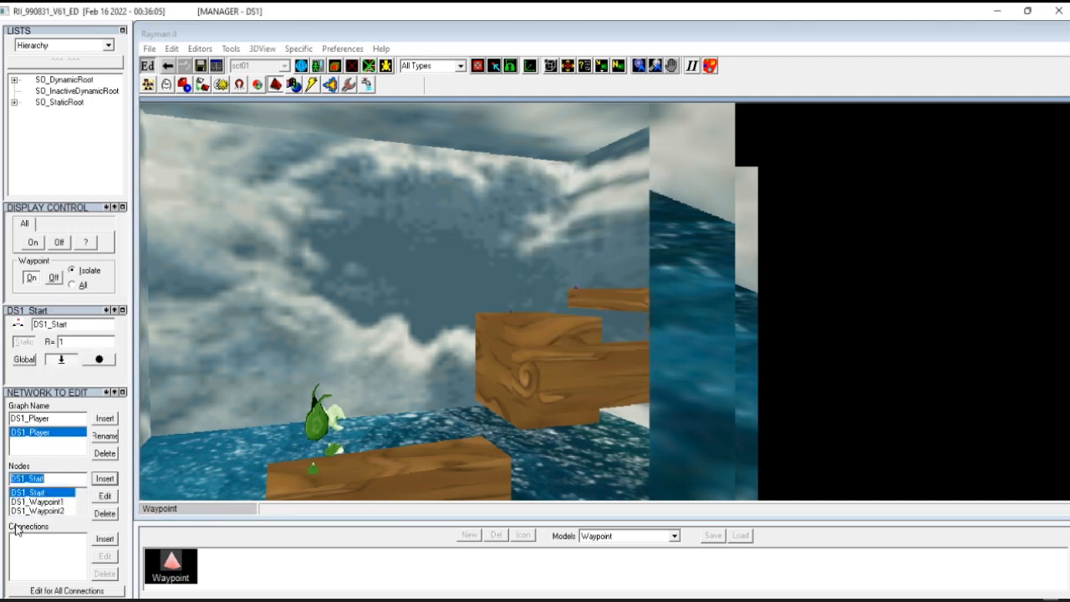
click(101, 539)
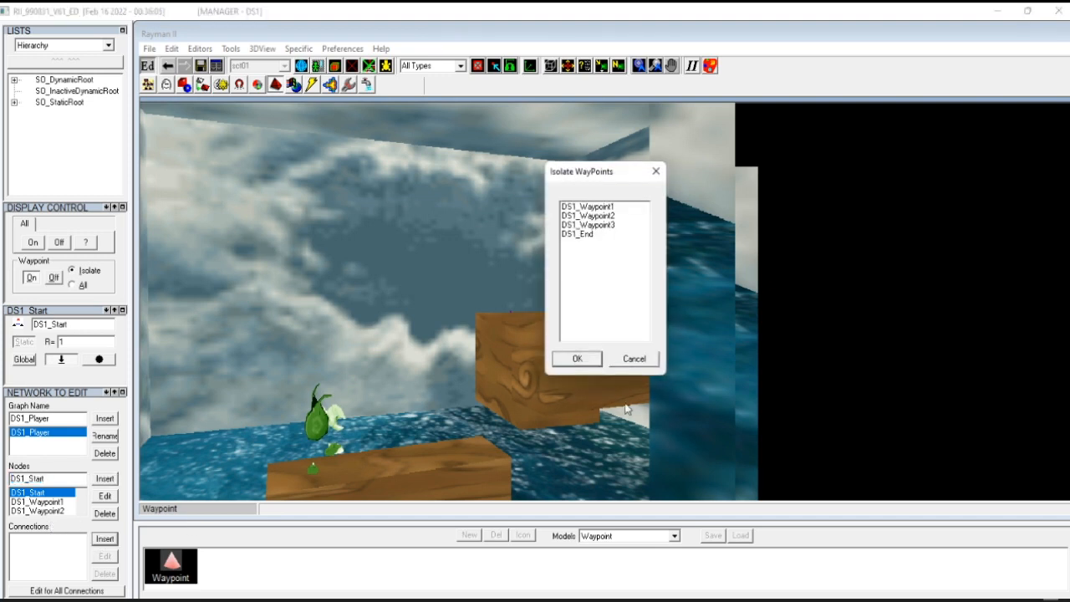
click(583, 207)
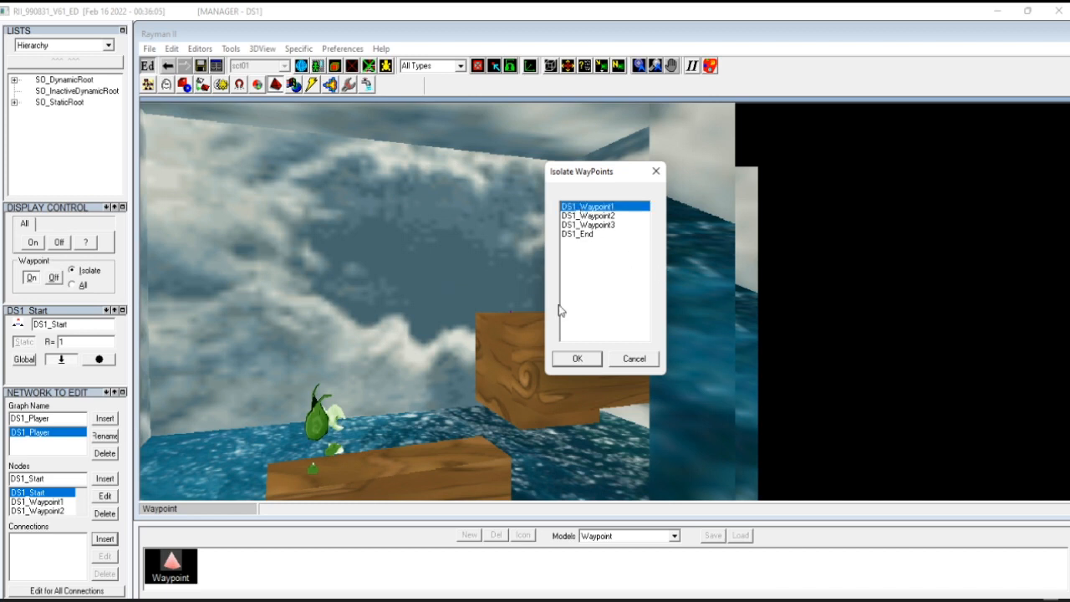
click(577, 359)
Step: Connect the DS1_Waypoint1 node to both DS1_Start and DS1_Waypoint2
click(50, 502)
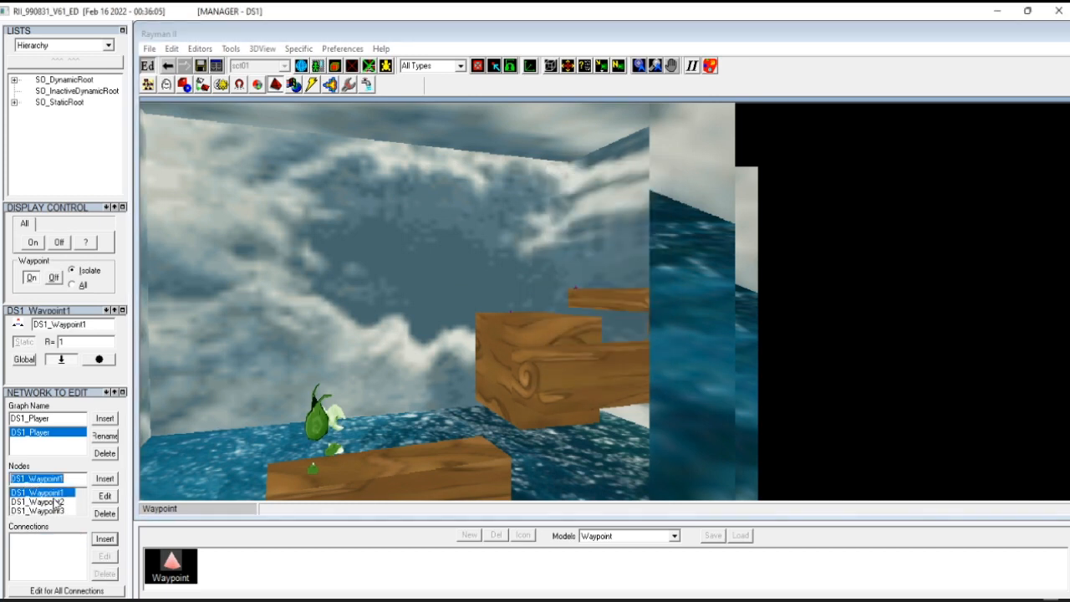
click(104, 541)
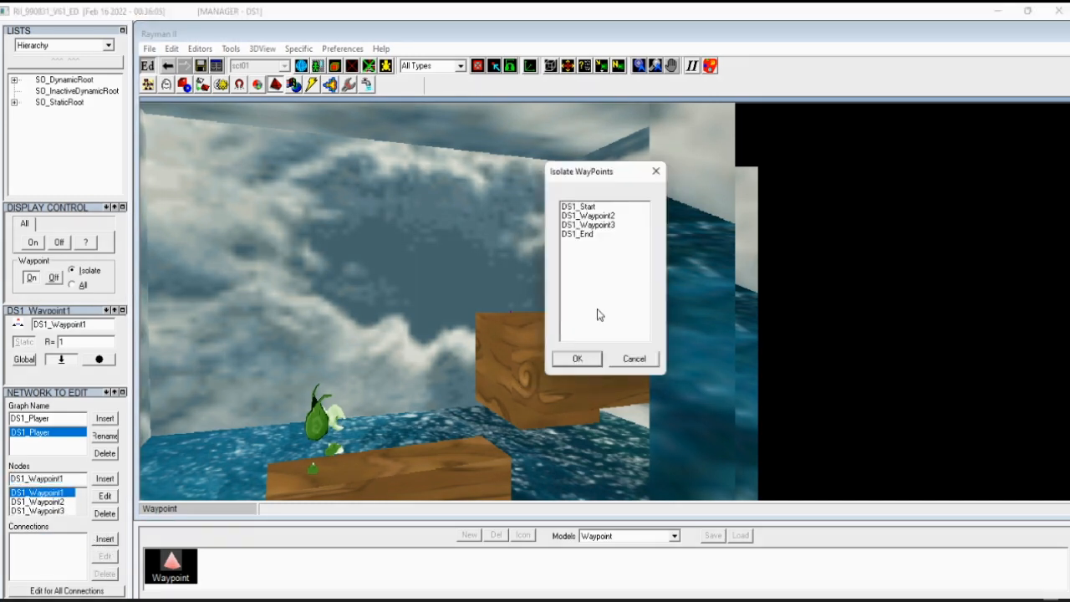
click(583, 206)
click(584, 216)
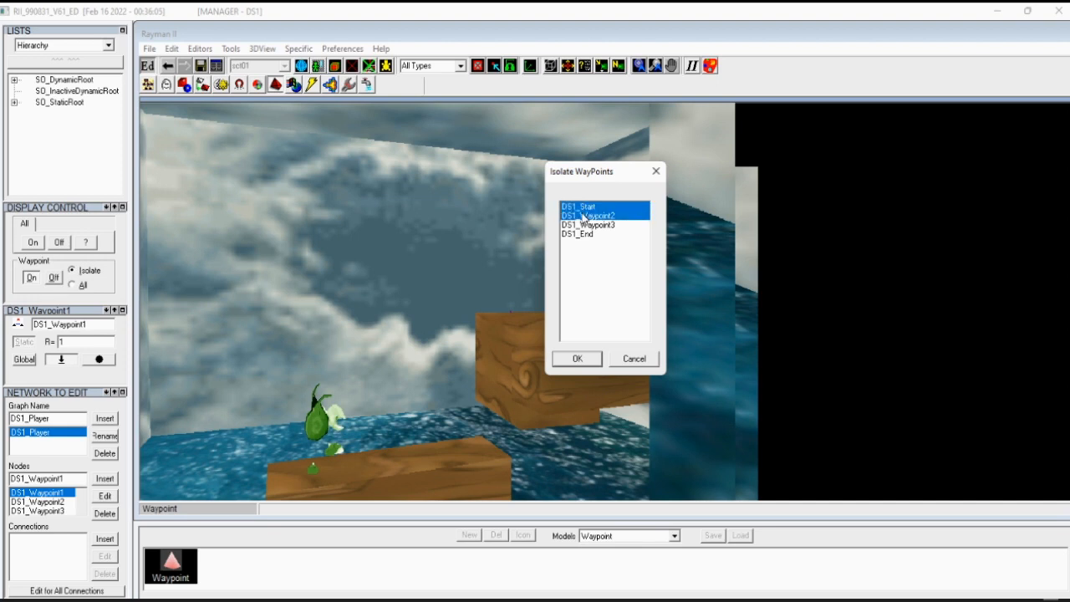
click(576, 359)
Step: Connect the DS1_Waypoint2 node to both DS1_Waypoint1 and DS1_Waypoint3
click(56, 503)
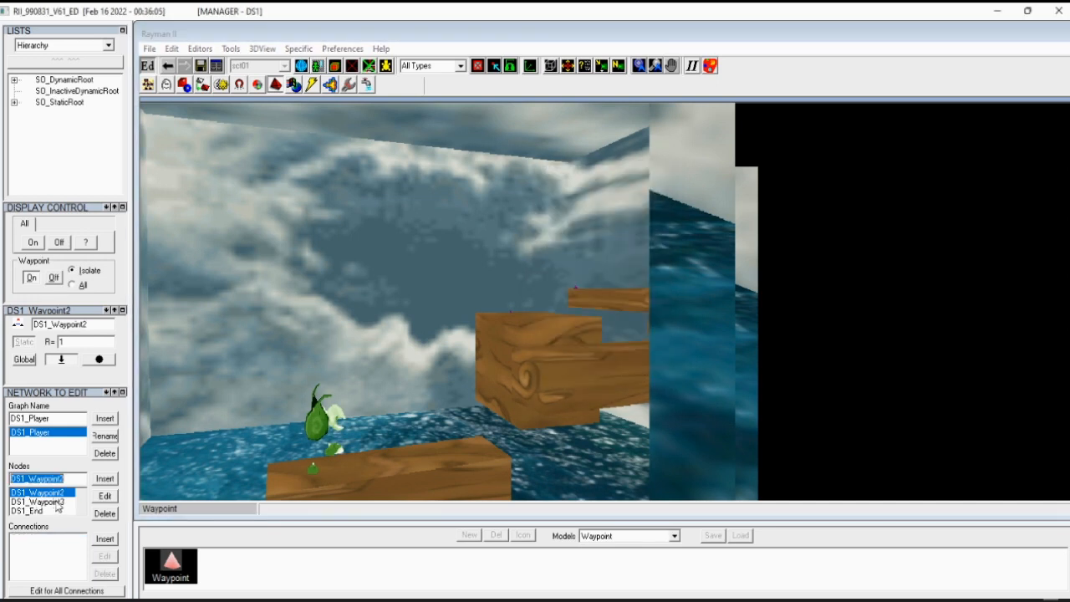
click(103, 538)
click(586, 218)
click(587, 224)
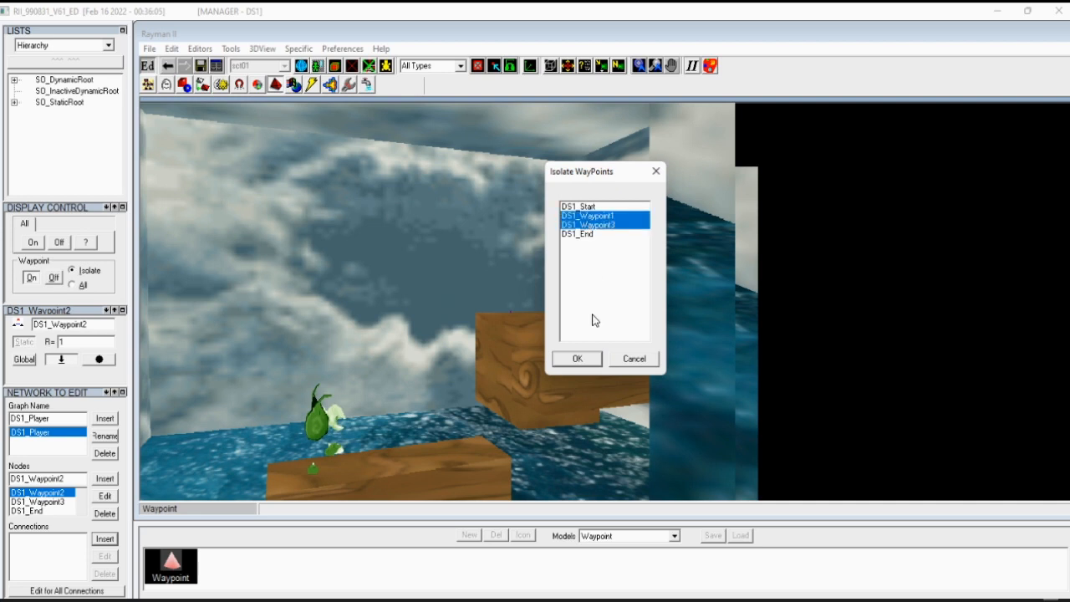
click(577, 358)
Step: Connect the DS1_Waypoint3 node to both DS1_Waypoint2 and DS1_End
click(57, 501)
click(103, 538)
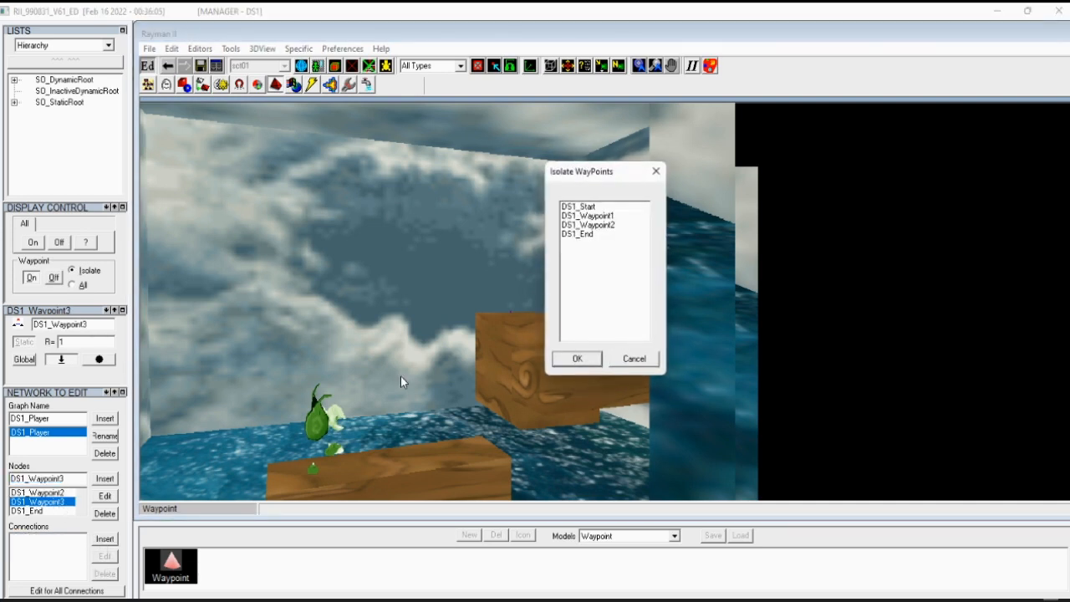
click(579, 225)
click(577, 234)
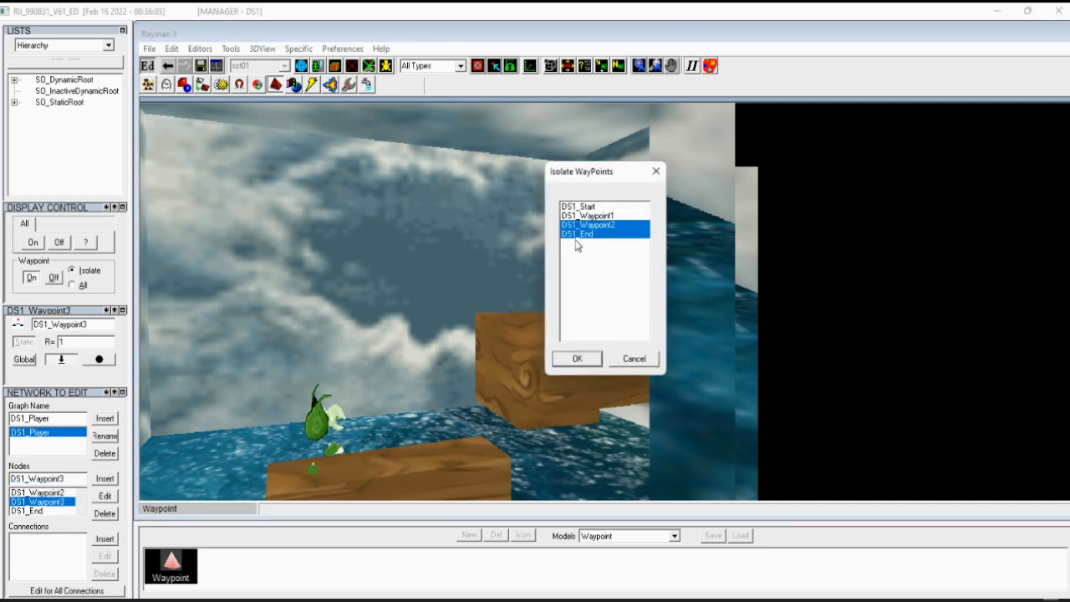
click(577, 359)
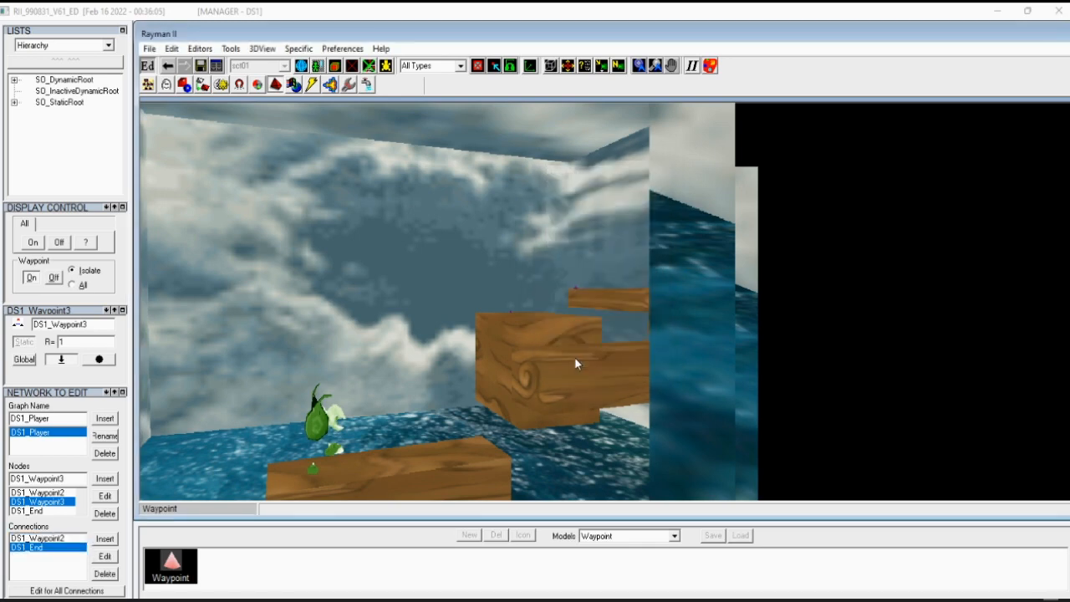
Step: Add a connection from the DS1_End node back to DS1_Waypoint3
click(55, 511)
click(103, 538)
click(610, 234)
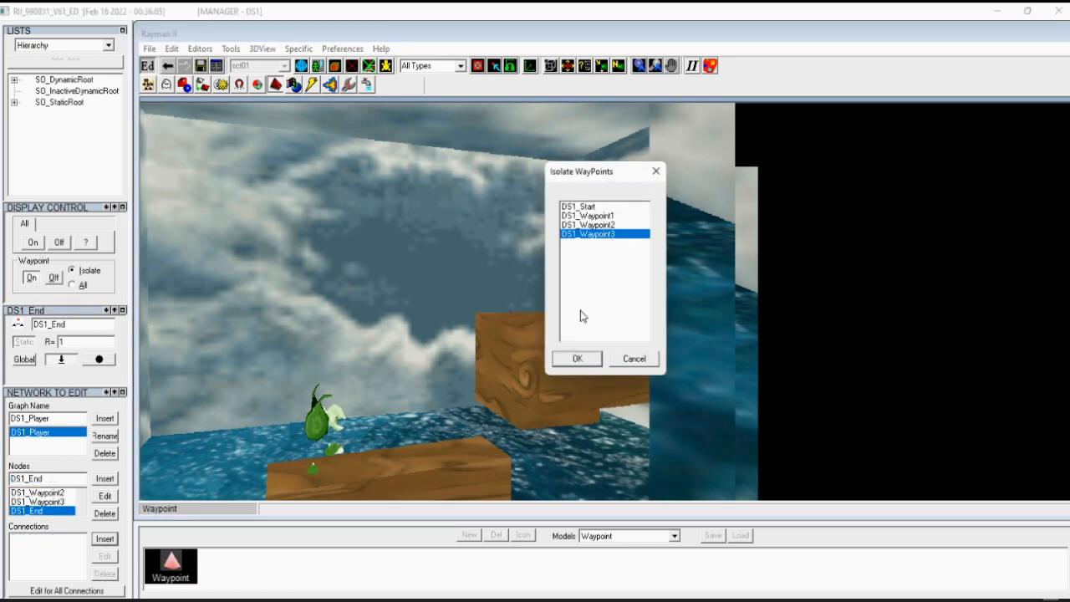
click(574, 359)
click(107, 435)
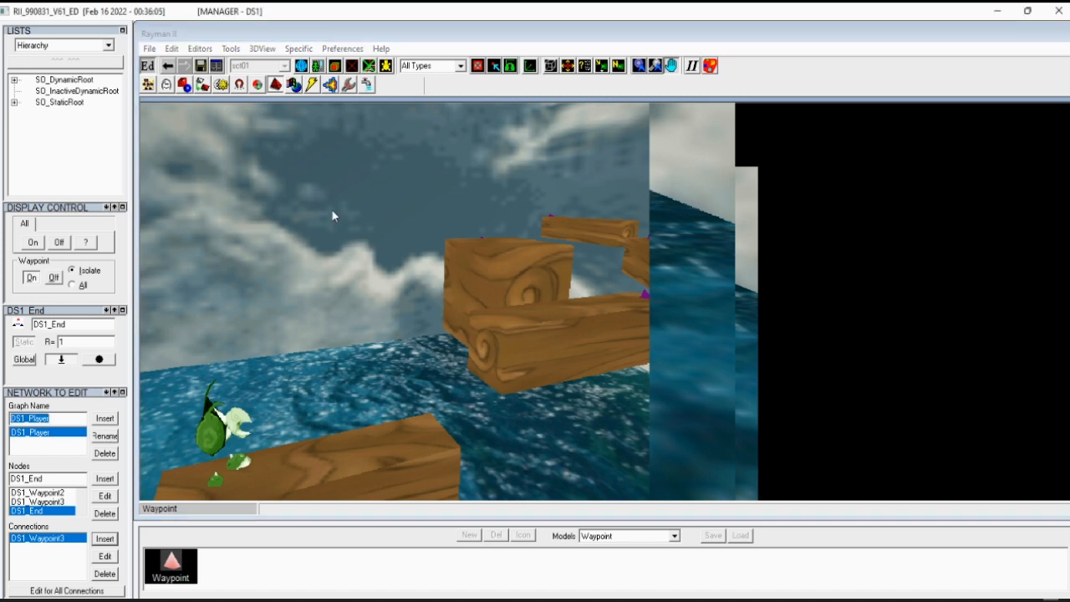
Step: Show all links between the waypoints in the 3D view
click(302, 262)
right_click(302, 263)
right_click(401, 204)
right_click(298, 268)
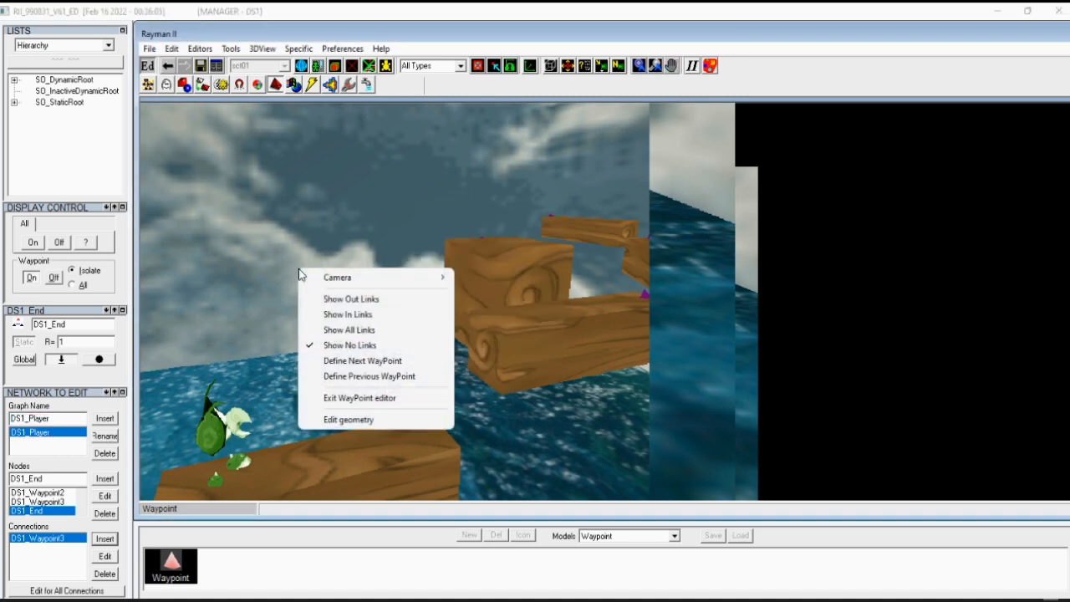
click(337, 334)
Step: Move DS1_Waypoint1 to the end of the second wooden beam that faces the first beam
middle_drag(501, 146, 343, 347)
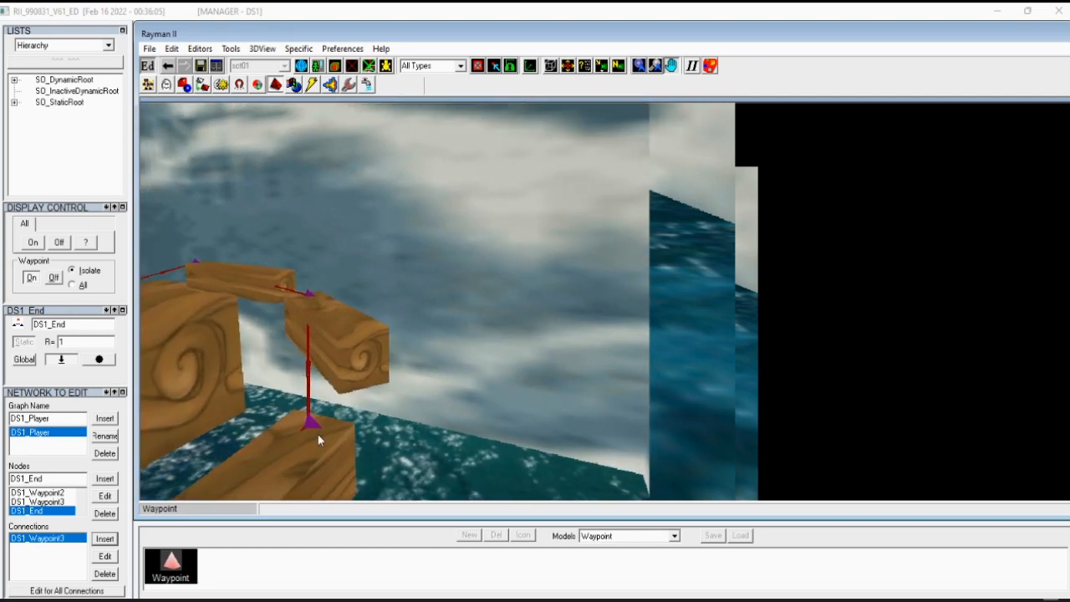
click(670, 68)
drag(311, 427, 353, 334)
click(670, 66)
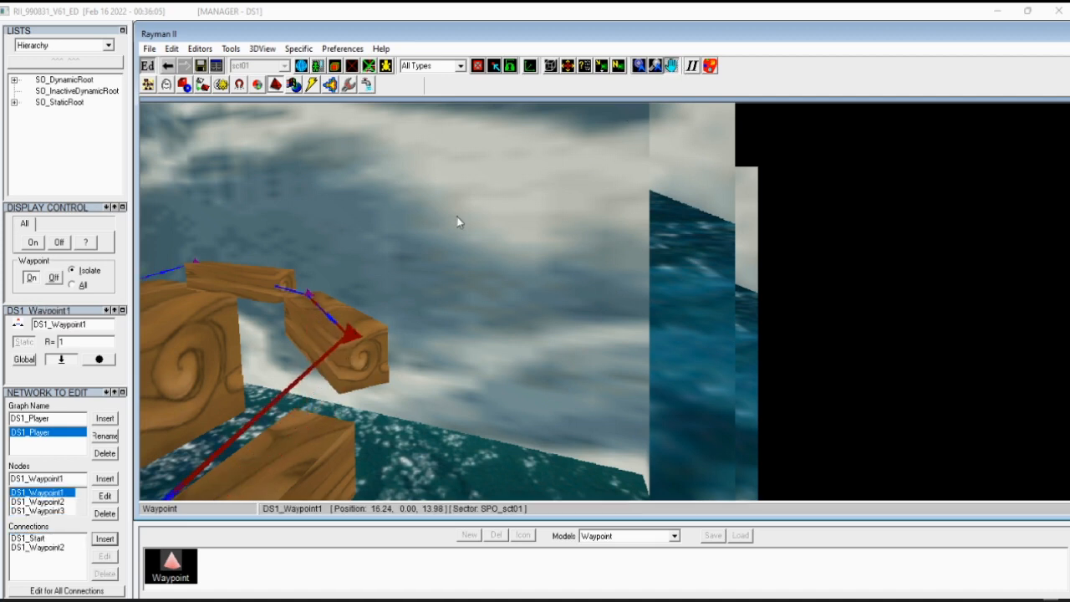
drag(459, 222, 1053, 382)
drag(633, 307, 143, 248)
click(671, 66)
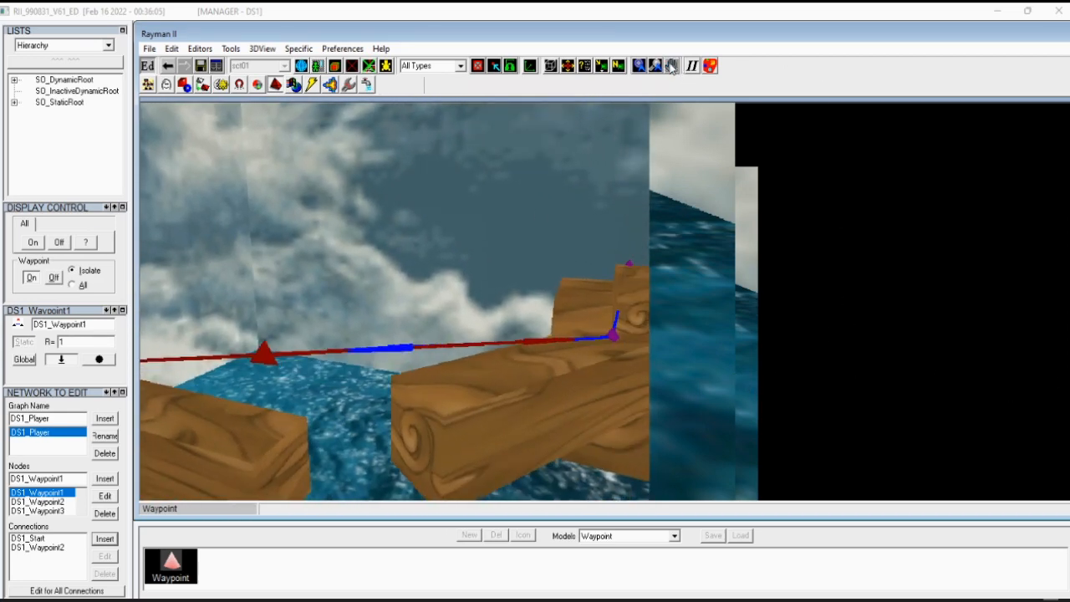
drag(246, 374, 444, 396)
click(671, 67)
Step: Switch the 3D view's render mode to Grided
drag(338, 291, 156, 421)
click(250, 359)
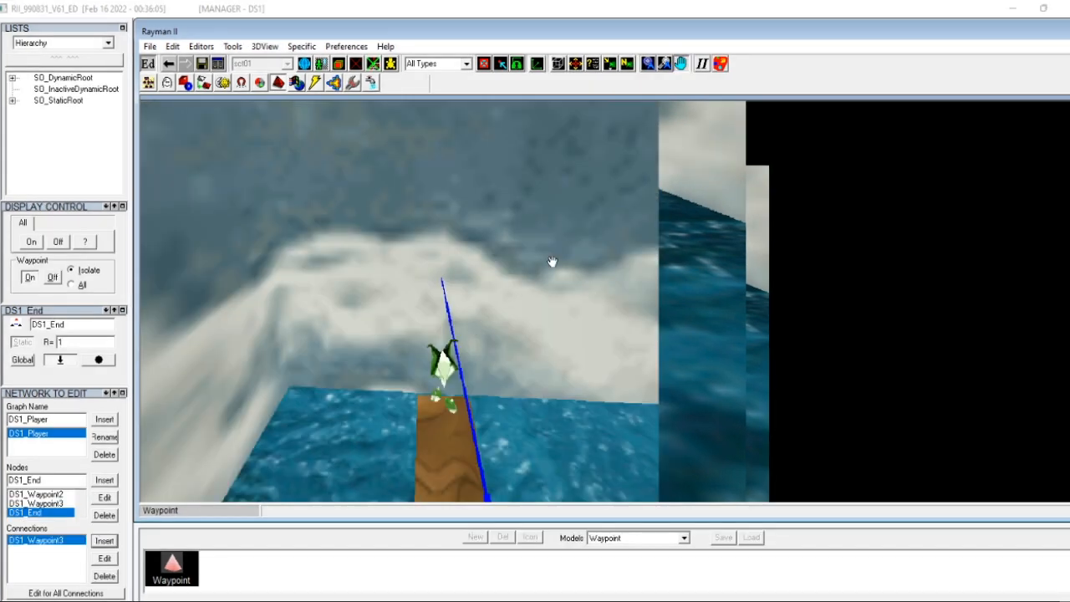
drag(461, 251, 423, 99)
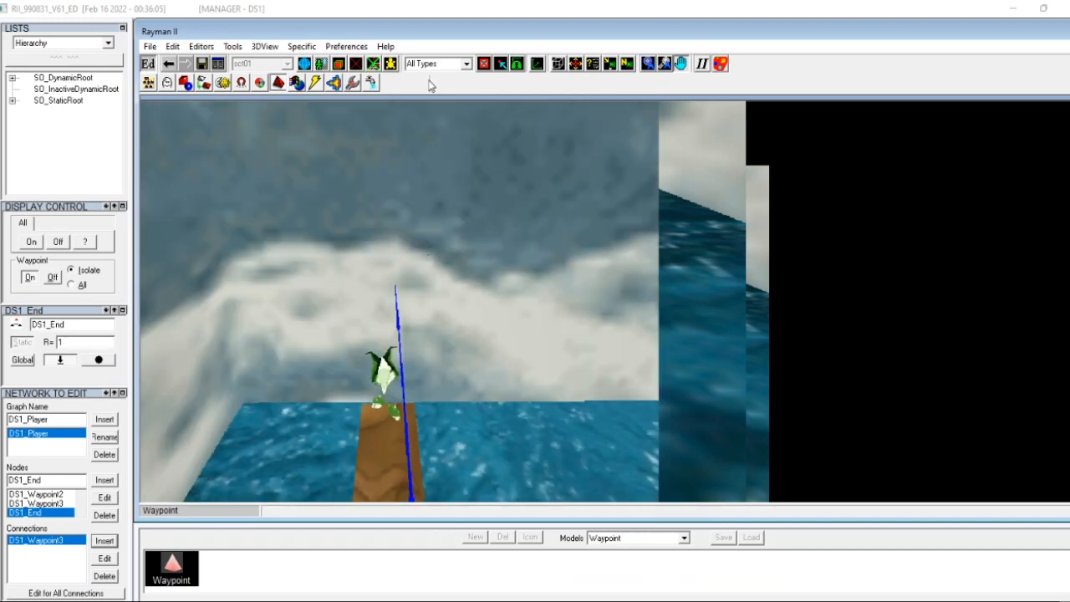
click(338, 66)
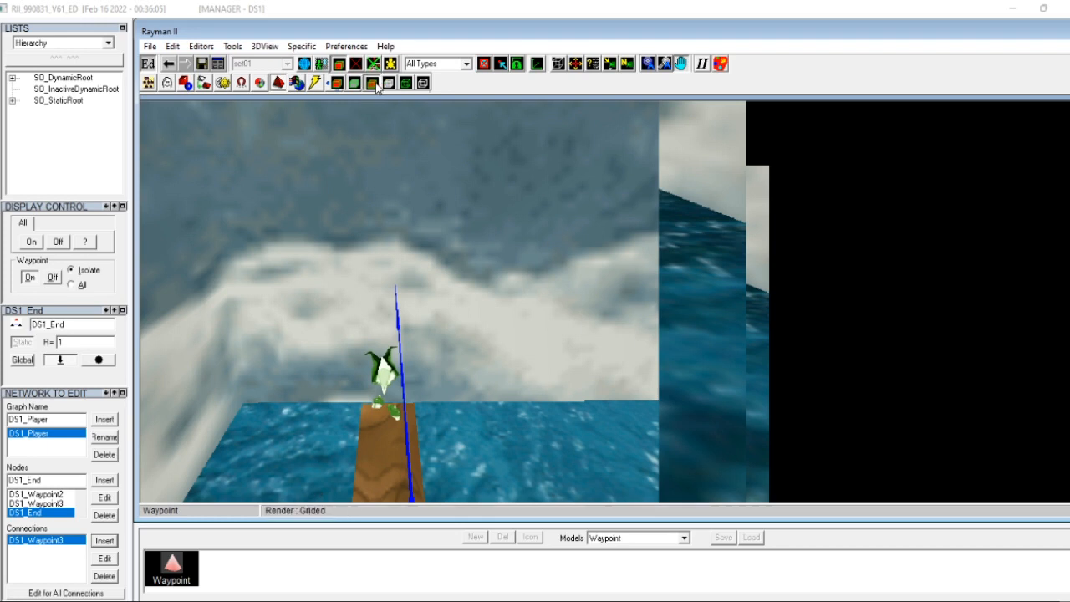
click(373, 85)
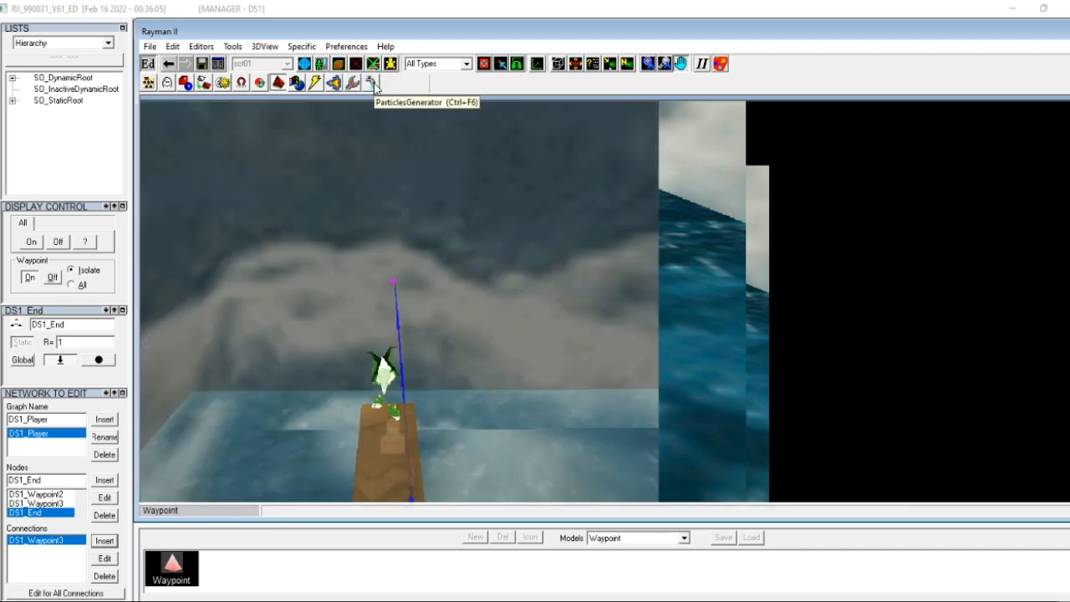
Step: Move the DS1_Start waypoint to about (-16.47, -0.73, 8.79), in line with the first wooden beam, accepting the move in the Univers sector
click(680, 64)
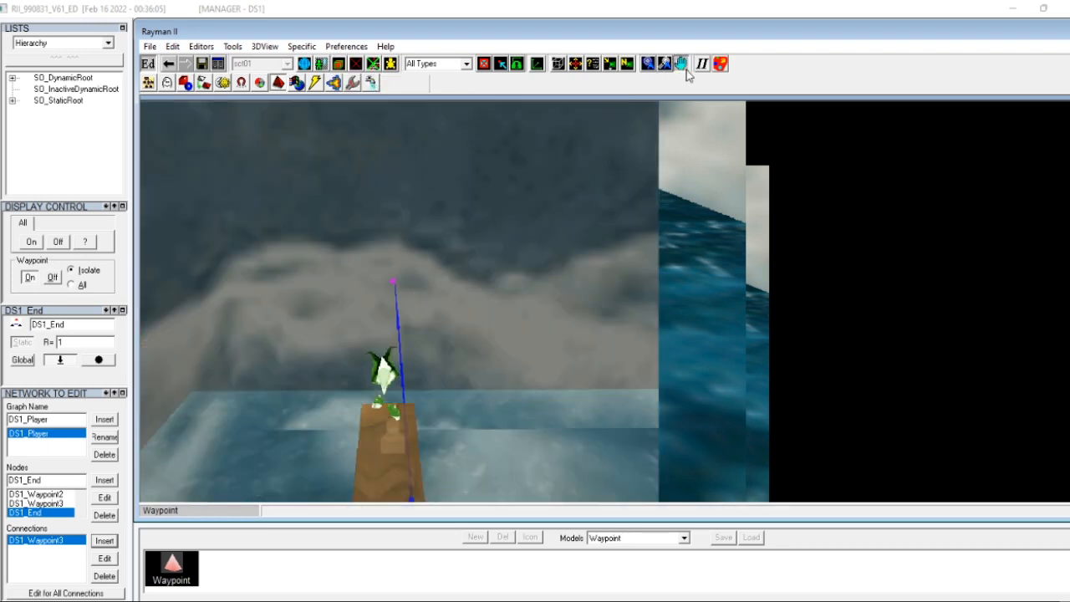
drag(655, 104, 629, 147)
click(680, 65)
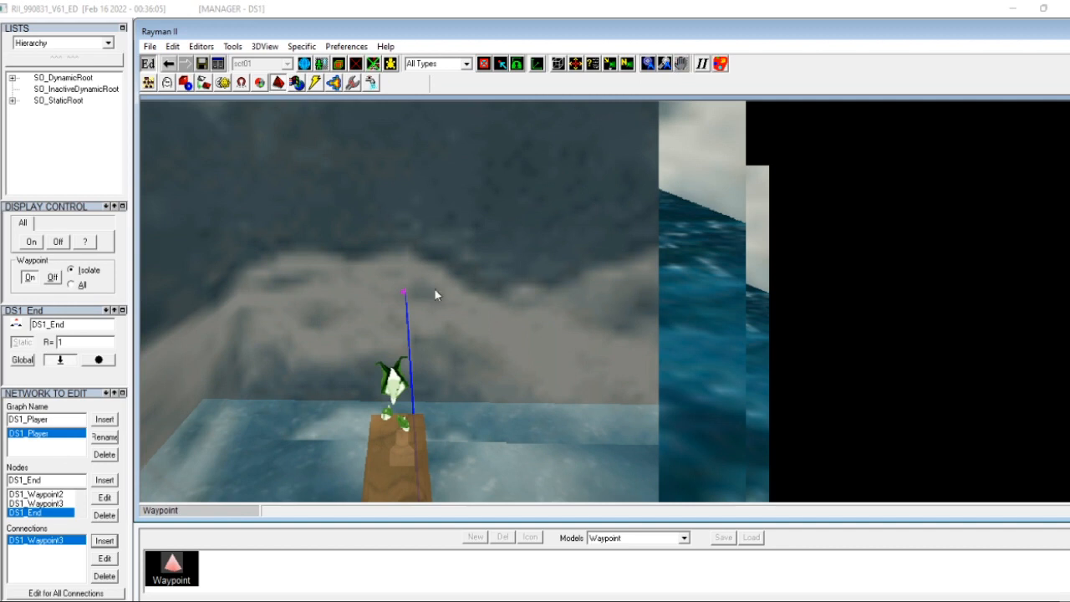
drag(407, 292, 391, 292)
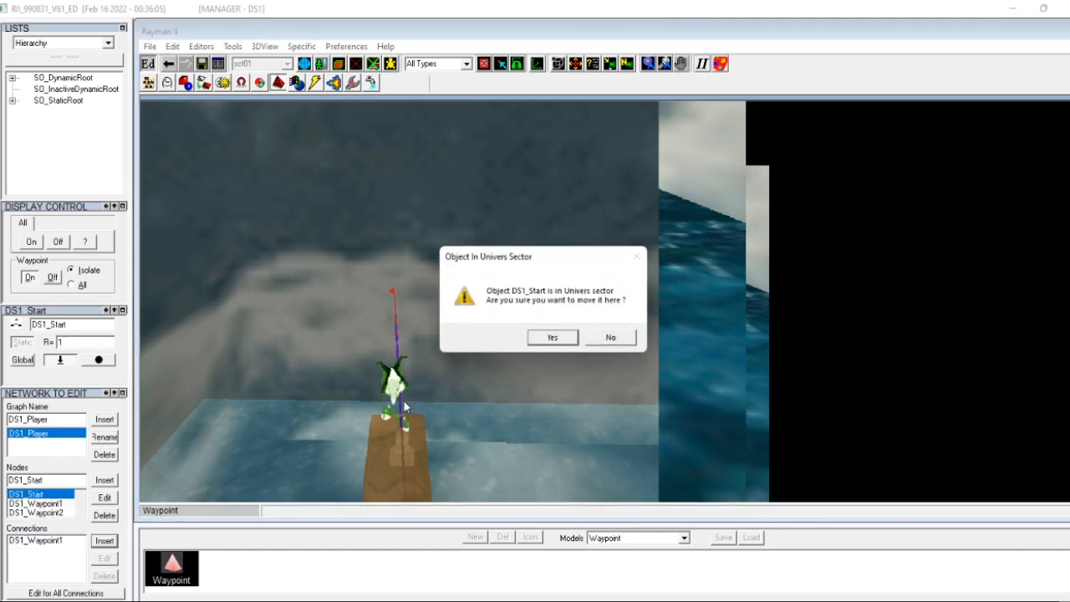
click(552, 337)
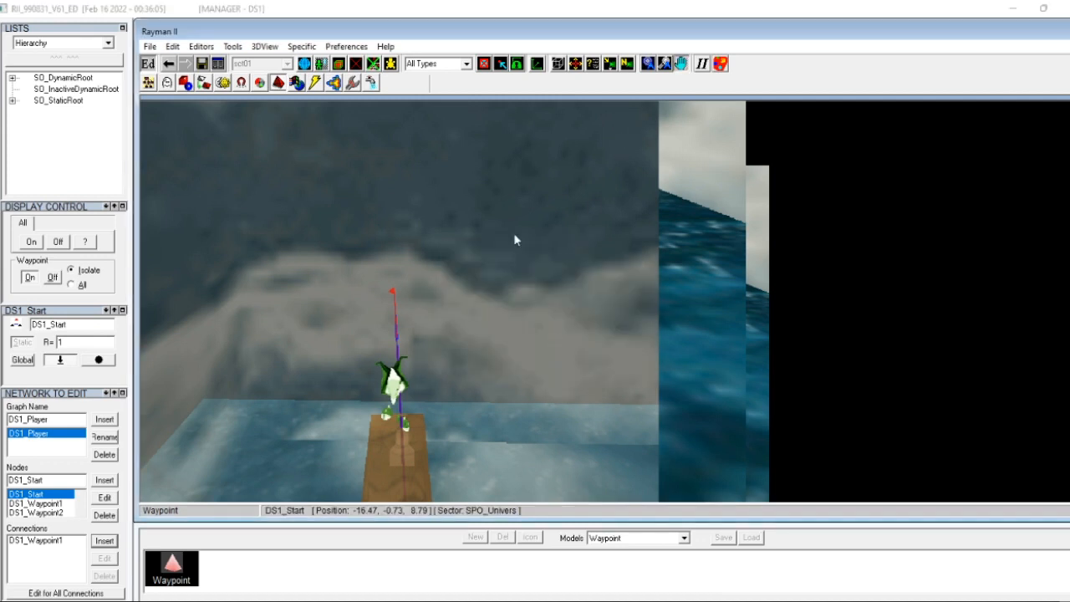
Step: Move DS1_Waypoint3 to about (24.03, 7.20, 13.29), where the long beam meets the large wooden block
mouse_move(515, 240)
middle_down()
mouse_move(476, 242)
mouse_move(1050, 271)
mouse_move(657, 231)
mouse_move(394, 232)
middle_up()
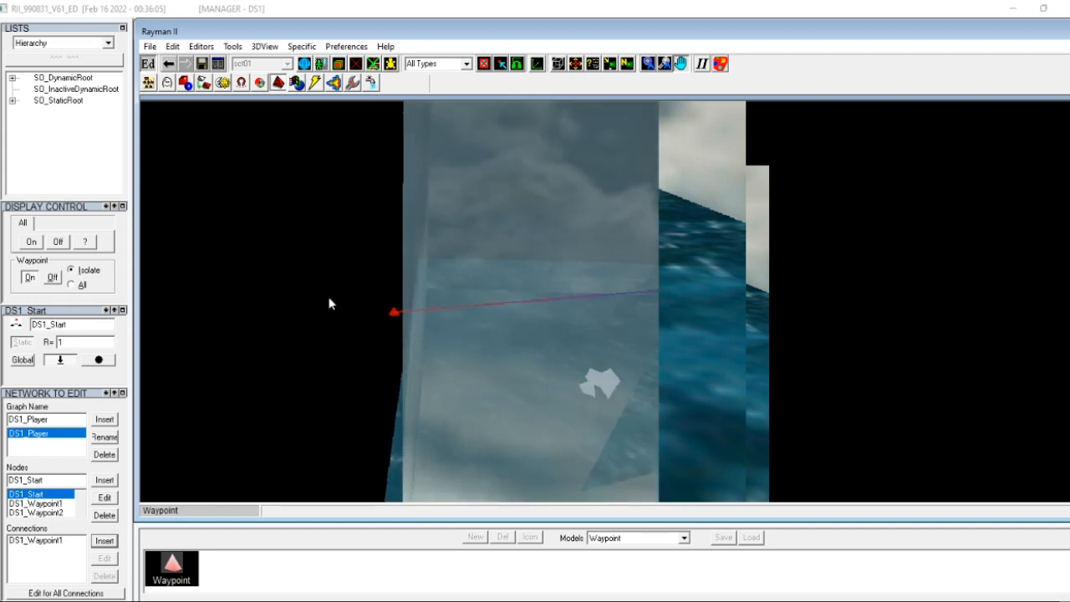
scroll(475, 311, up, 6)
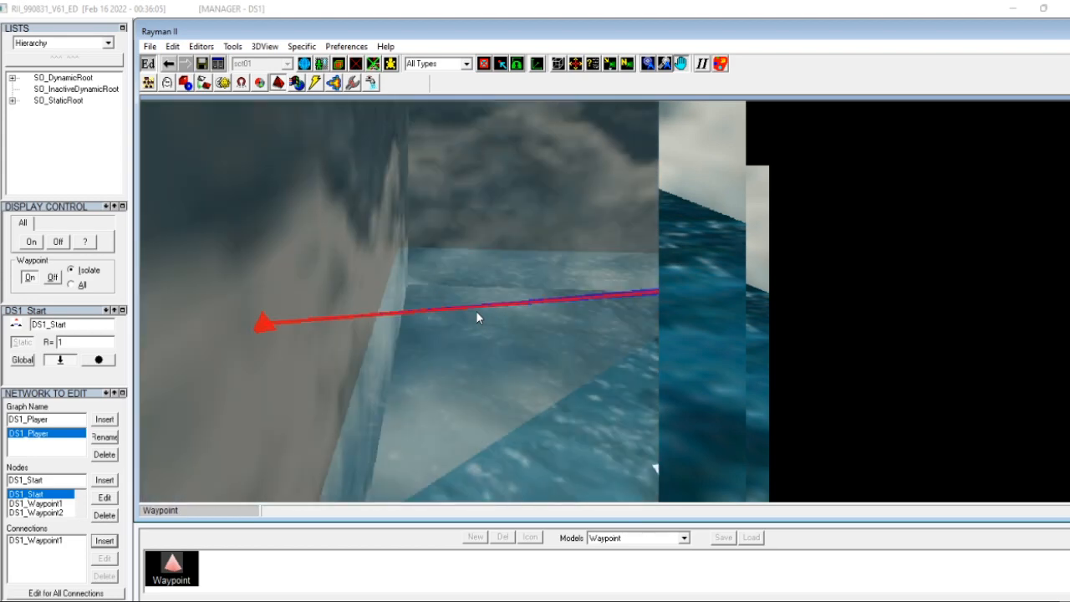
middle_drag(476, 310, 201, 335)
middle_drag(1036, 376, 1008, 352)
key(Down)
key(Down)
key(Down)
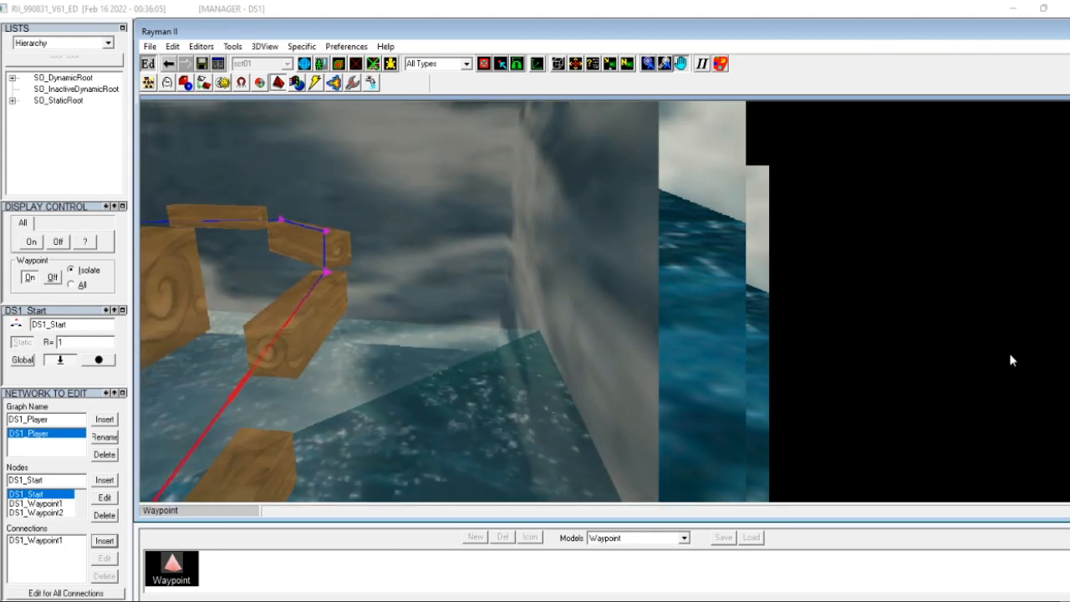
key(Left)
key(Left)
middle_drag(690, 349, 376, 401)
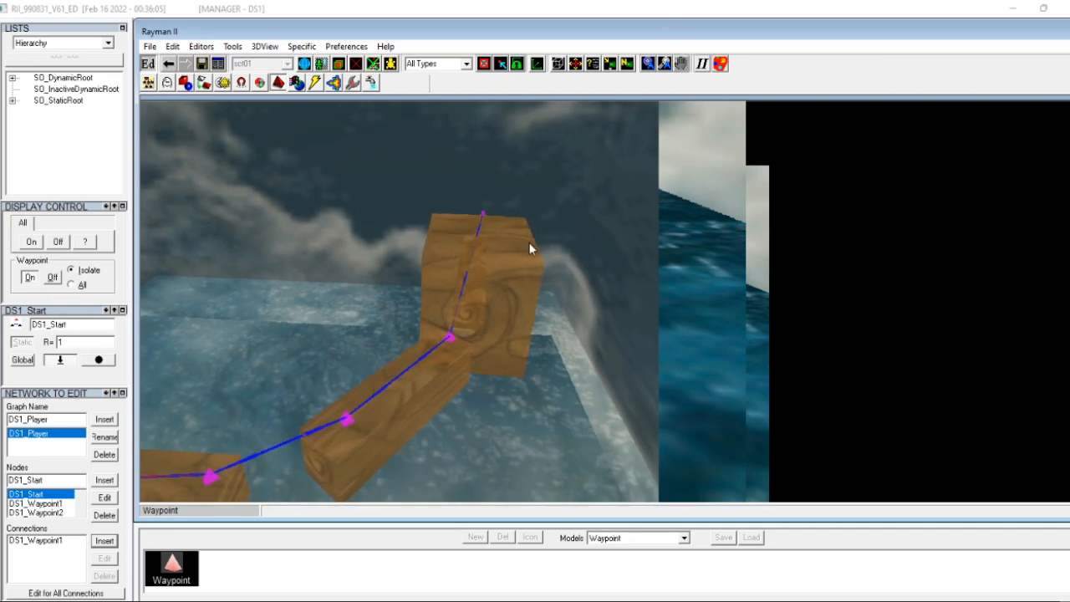
click(448, 335)
drag(447, 336, 458, 340)
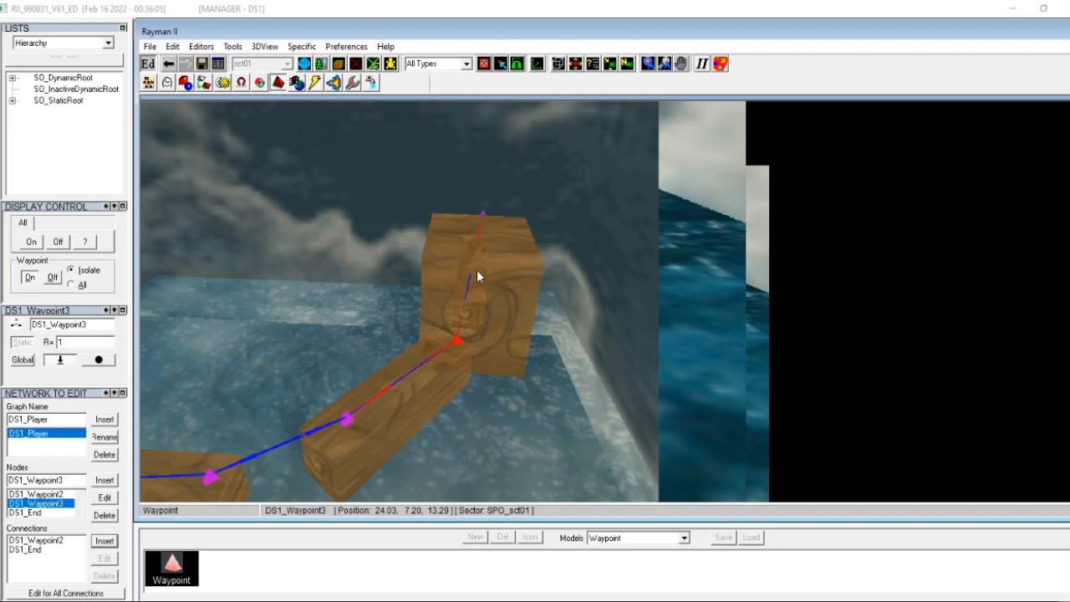
click(350, 328)
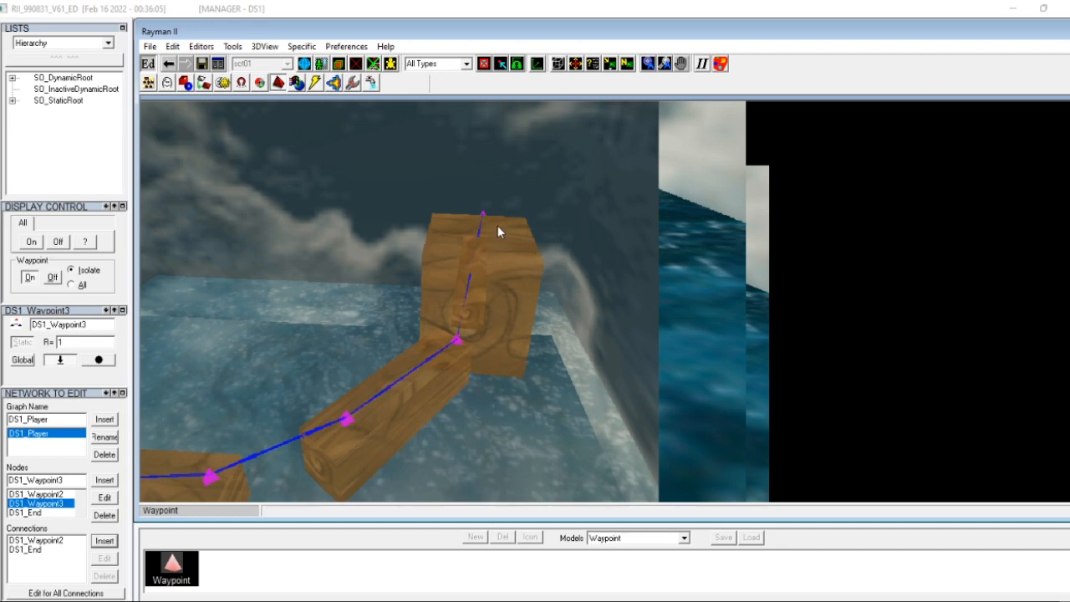
Step: Exit the waypoint editor and open the sector editor
click(681, 67)
drag(176, 354, 334, 354)
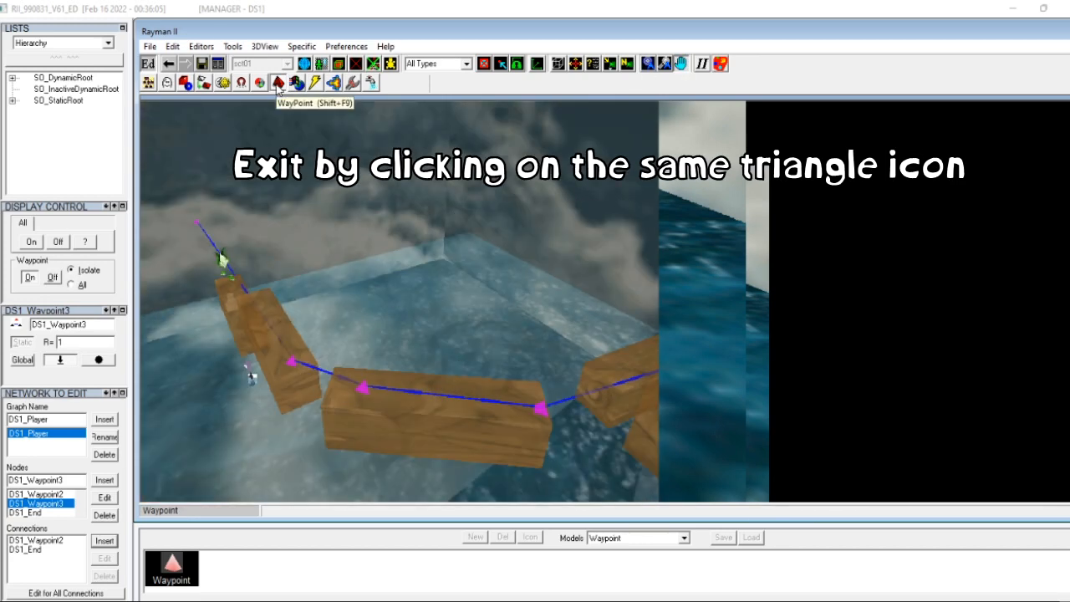
click(277, 87)
click(278, 84)
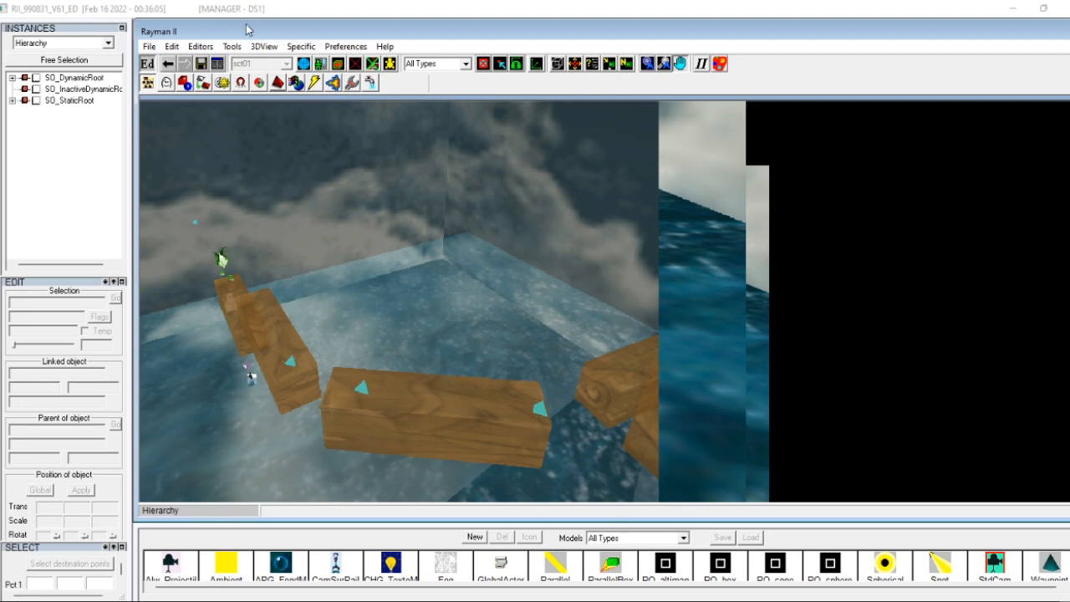
click(258, 83)
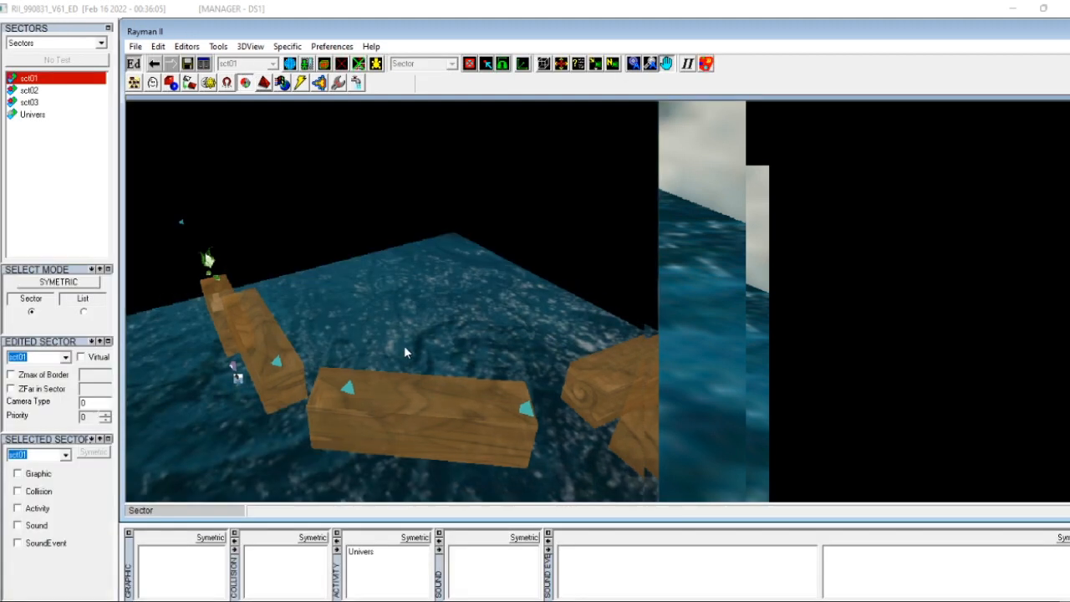
Step: Enable the Graphic, Collision and Activity link types for sector sct01
click(34, 90)
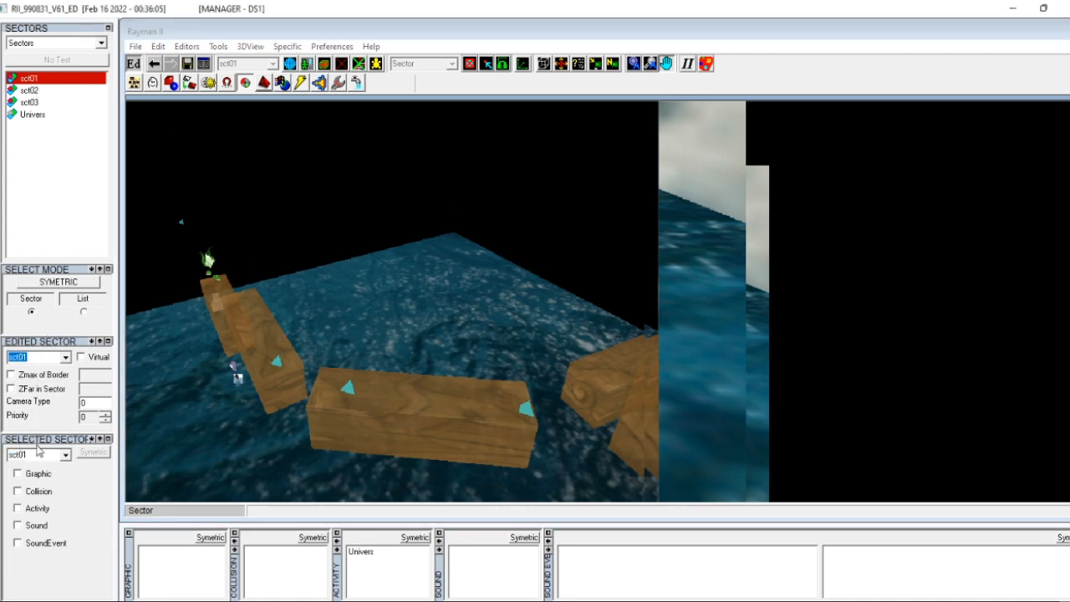
drag(117, 468, 158, 468)
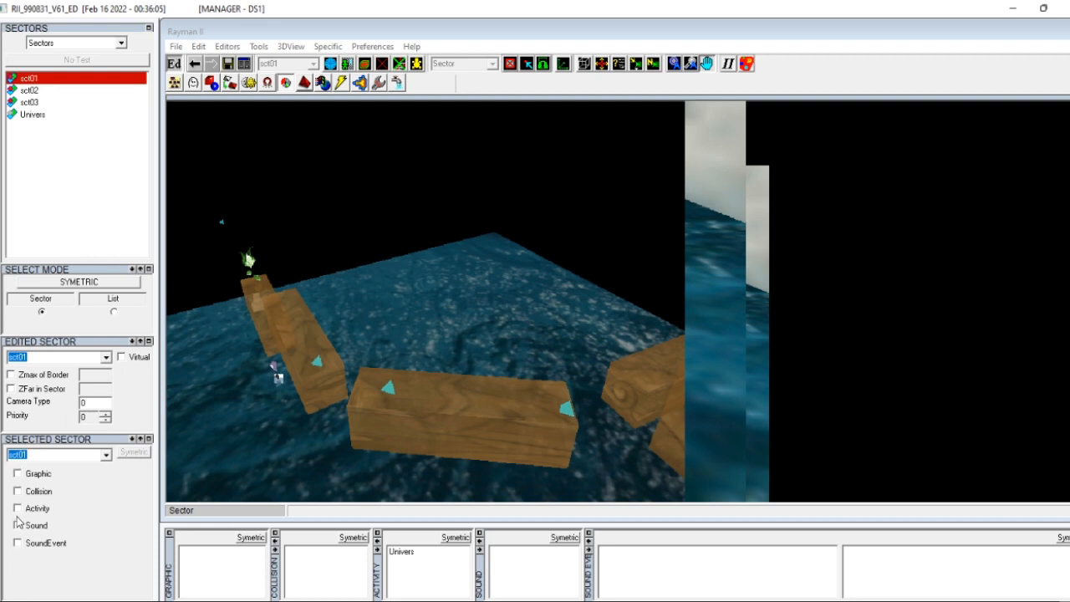
click(18, 474)
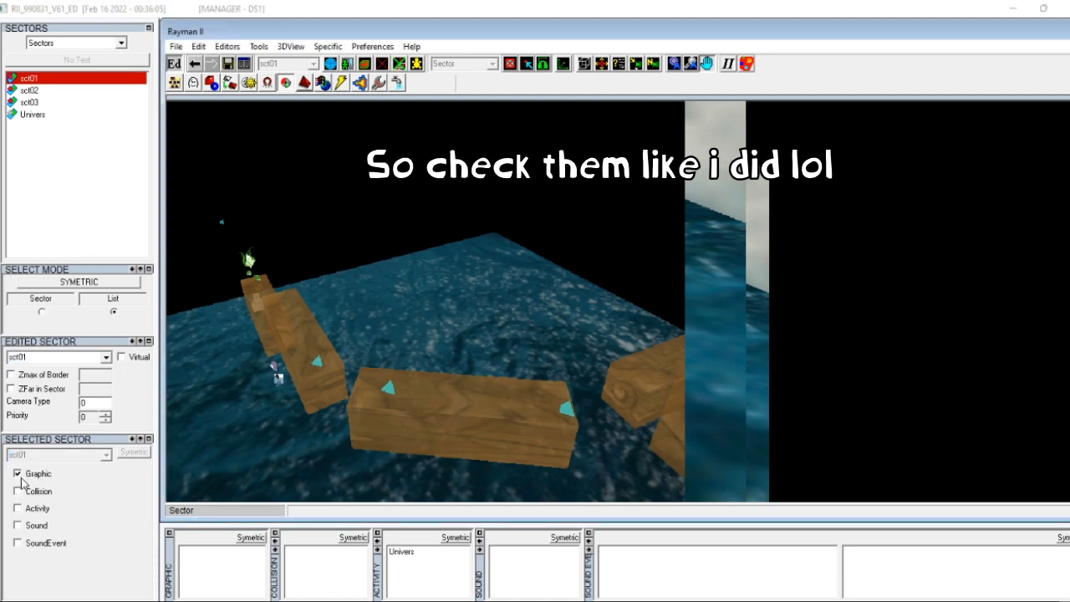
click(18, 492)
click(18, 508)
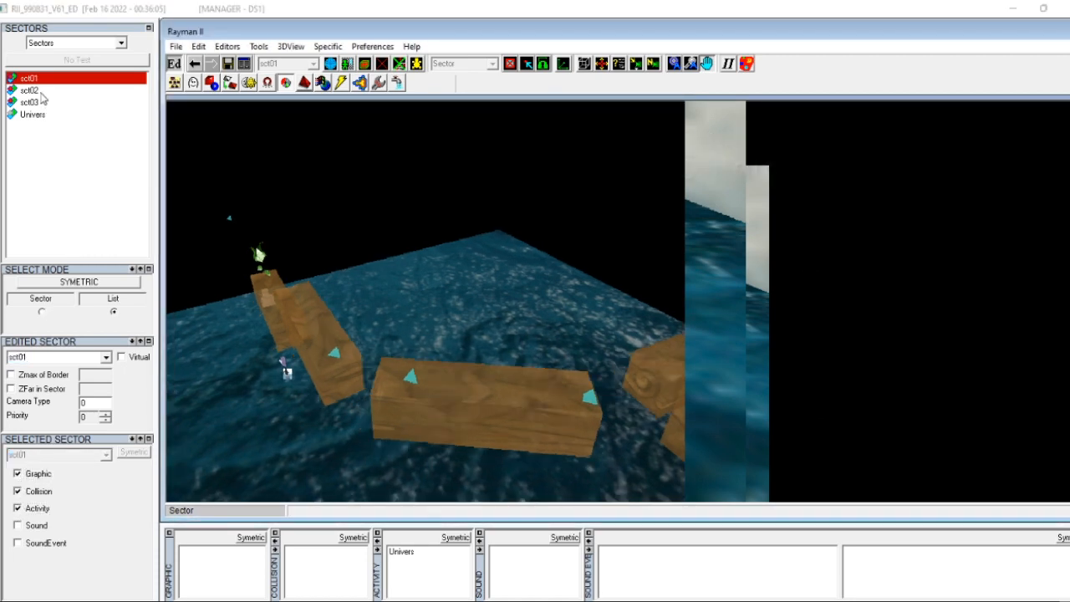
Step: Link sct01 to the sectors sct02, sct03 and Univers
click(42, 93)
click(40, 103)
click(40, 117)
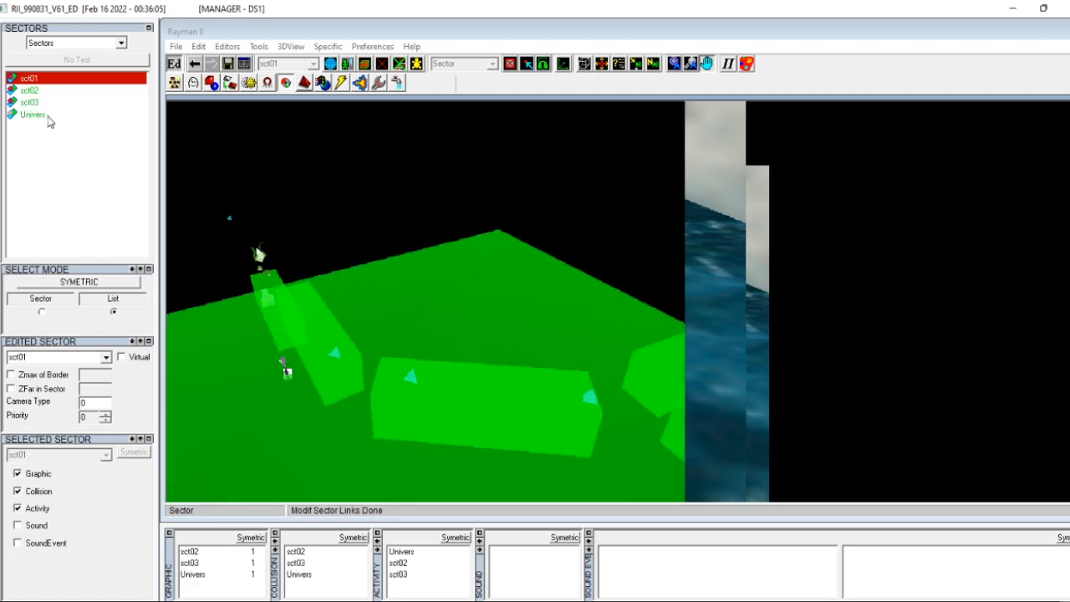
Step: Remove sct01's links to sct02, sct03 and Univers, and add all three links again
click(30, 90)
click(30, 102)
click(34, 117)
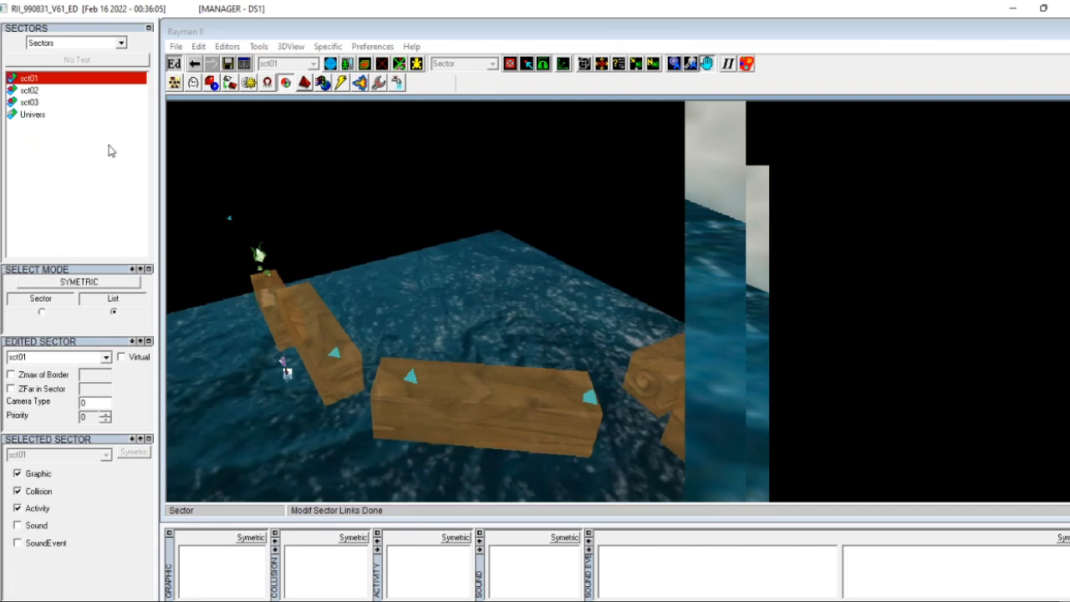
click(32, 91)
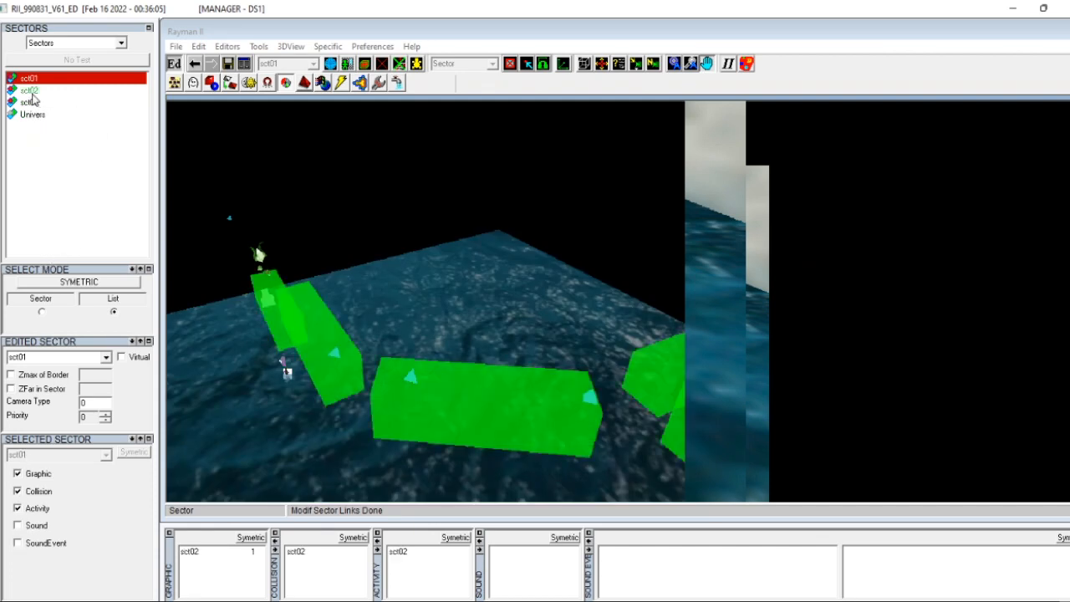
click(34, 104)
click(34, 114)
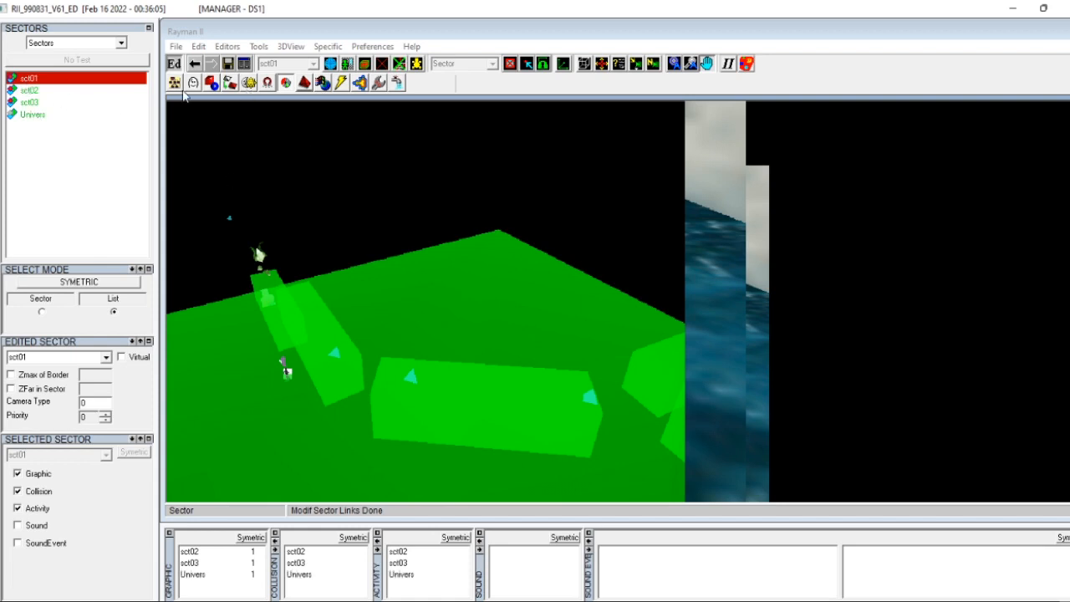
Step: Select sector sct02 and link it to sct03 and Univers
click(30, 92)
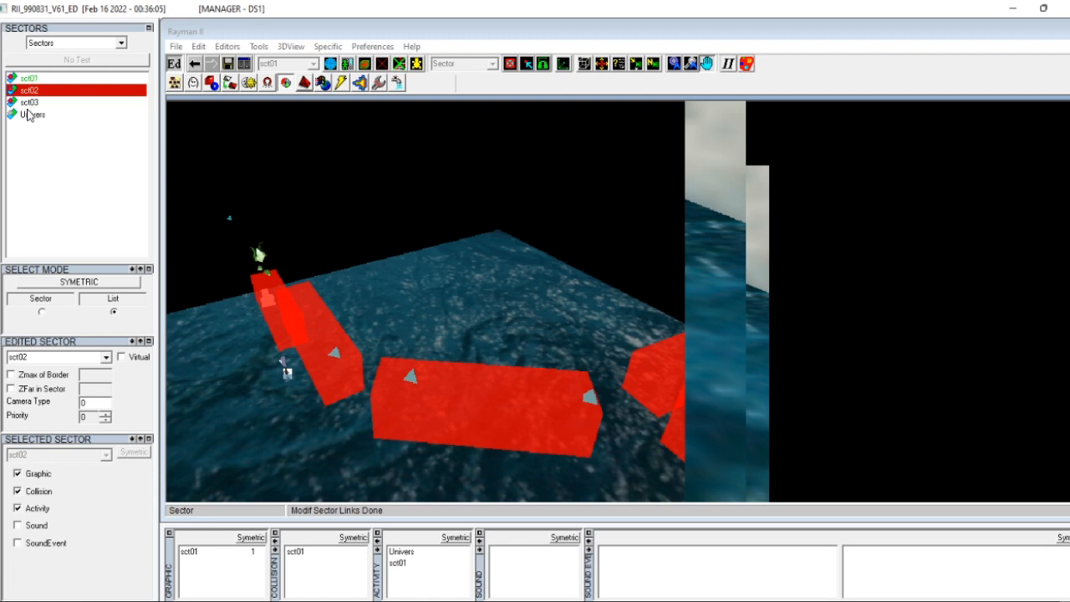
click(26, 104)
click(35, 115)
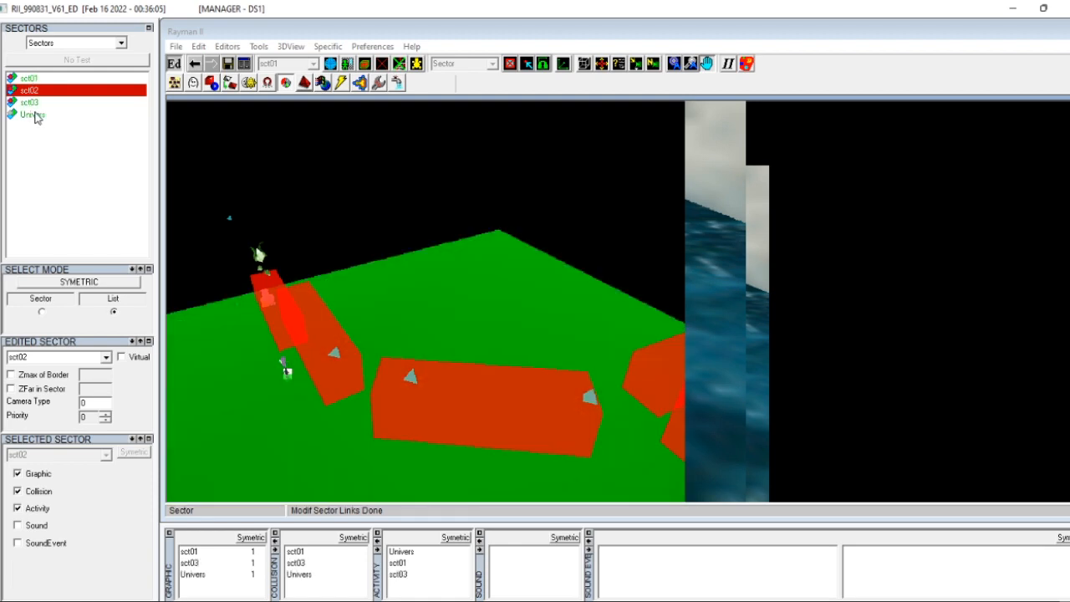
Step: Select sector sct03 and link it to Univers, sct01 and sct02
click(32, 102)
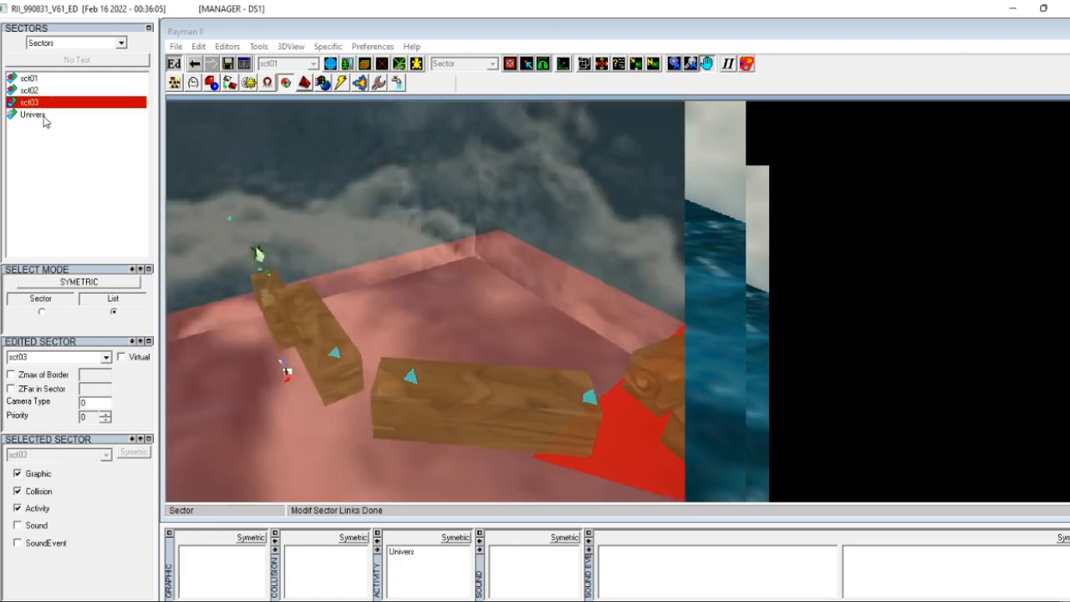
click(43, 116)
click(36, 79)
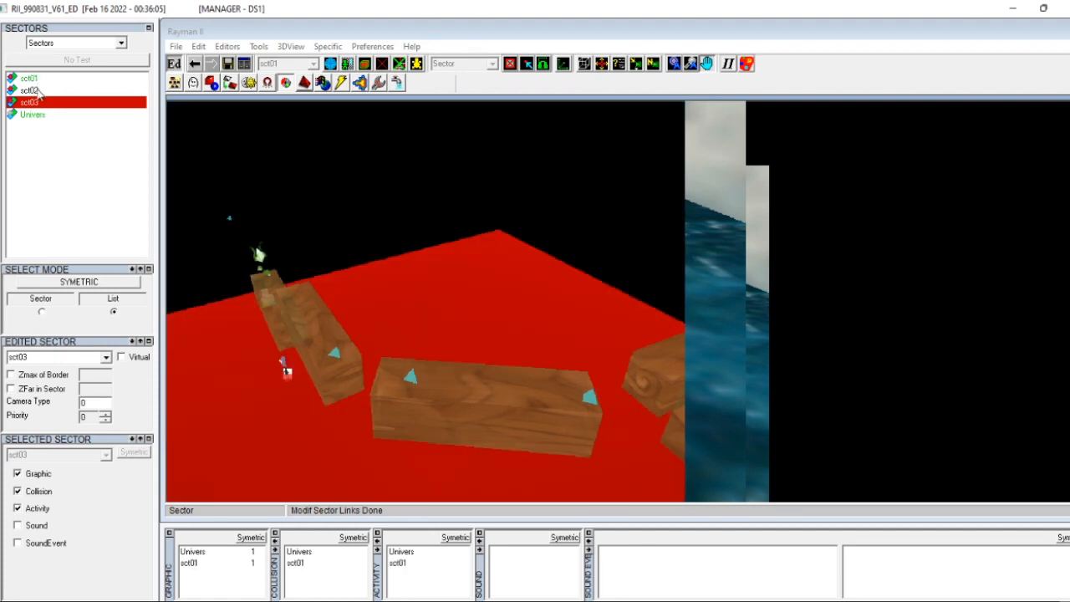
click(39, 90)
Step: Add collision links from the Univers sector to sct03, sct01 and sct02, and select sct01 again
click(41, 113)
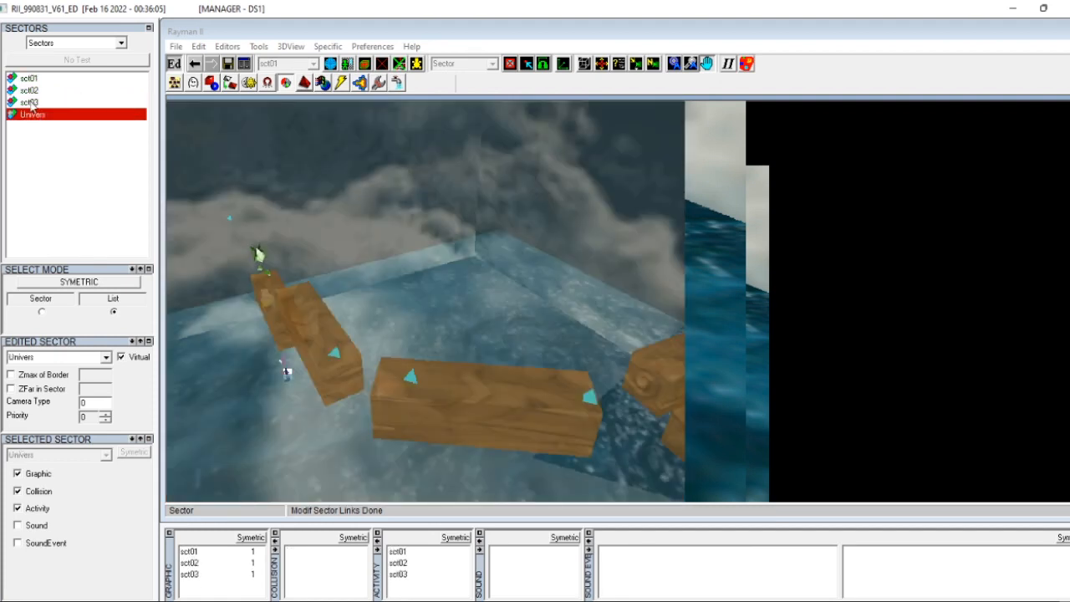
click(31, 102)
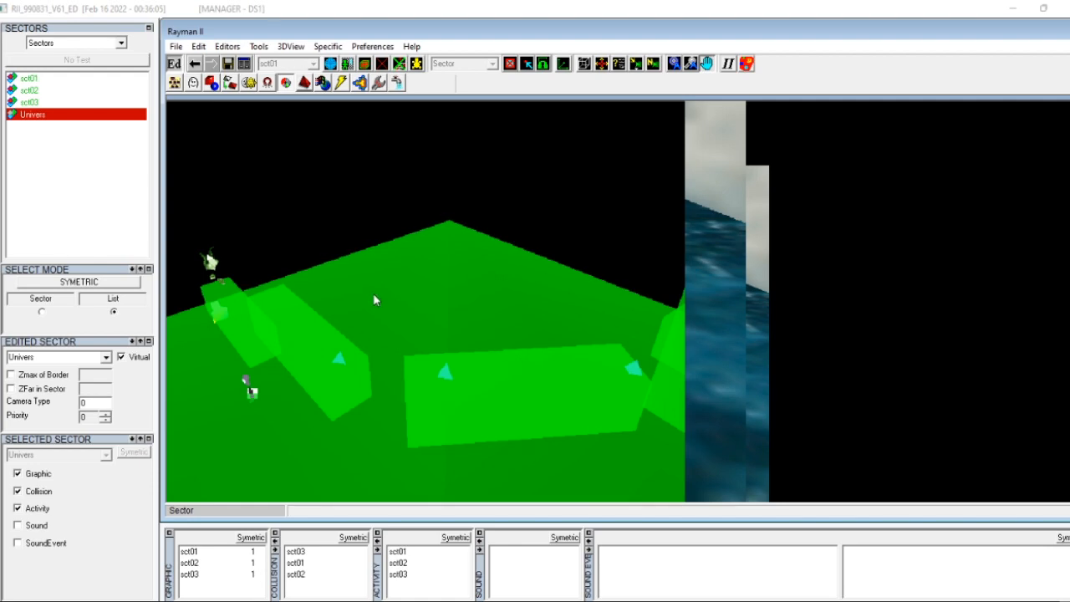
click(336, 338)
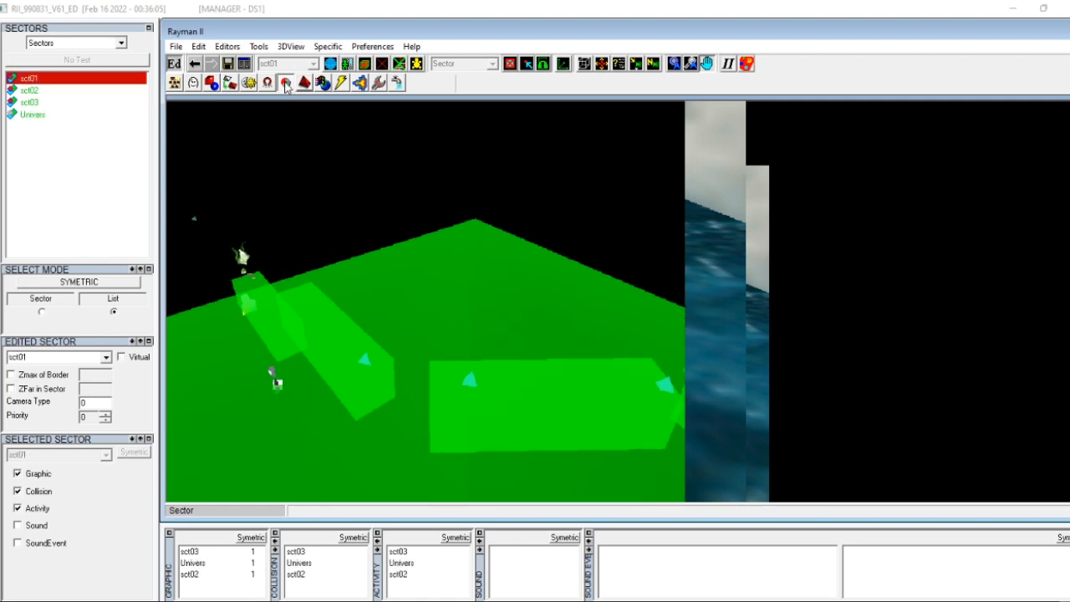
Step: Leave the sector editor, open the actors editor and preload the models of the World family
click(285, 85)
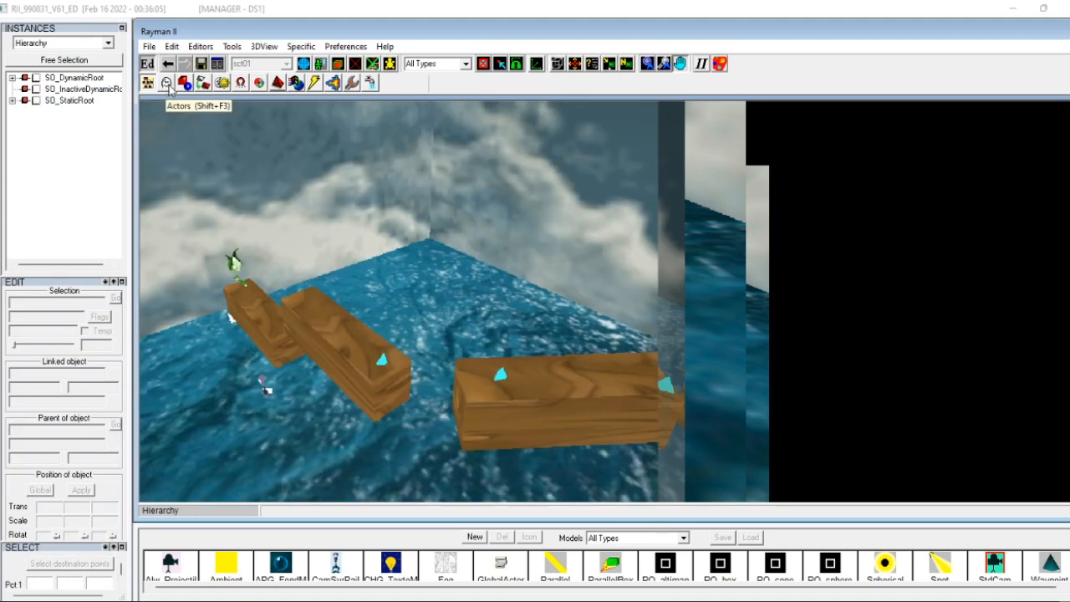
click(166, 83)
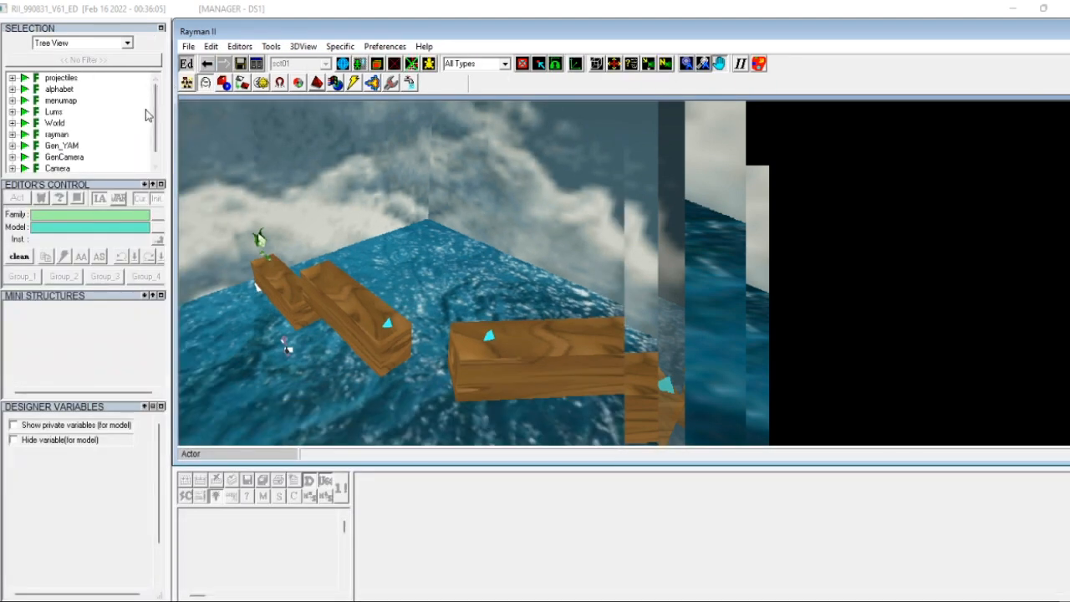
click(151, 102)
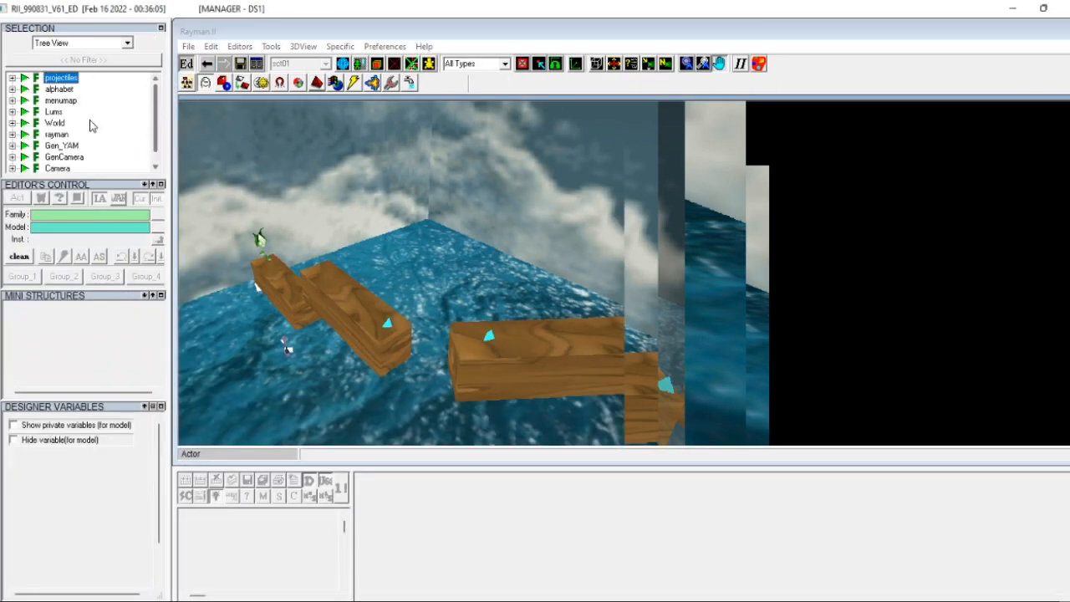
click(53, 123)
right_click(54, 125)
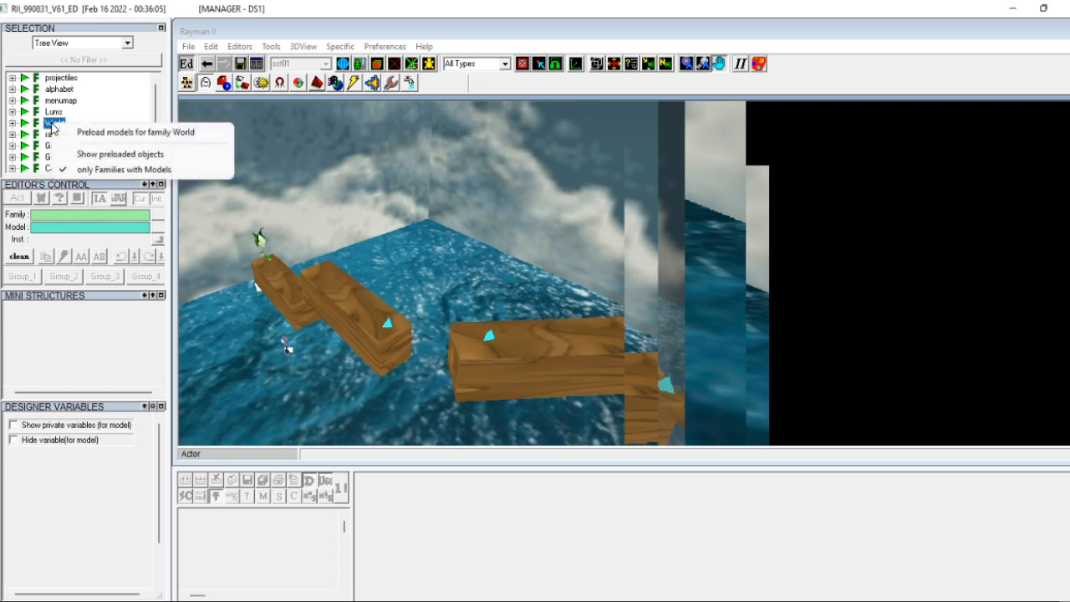
click(98, 134)
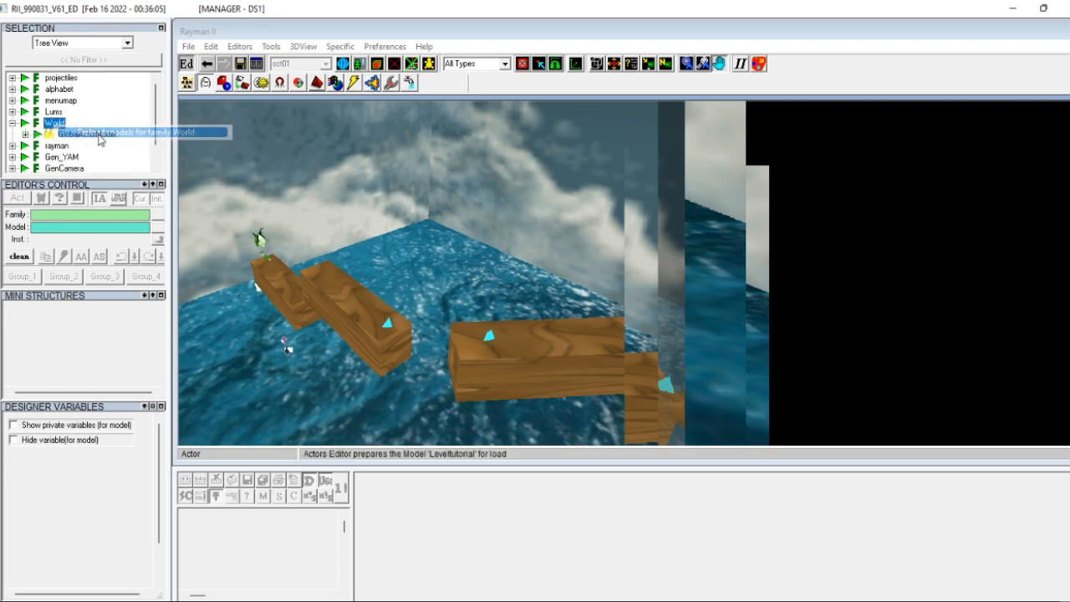
Step: Show the World family's preloaded objects and load the KWN_RayLevelInit model
right_click(47, 125)
click(75, 150)
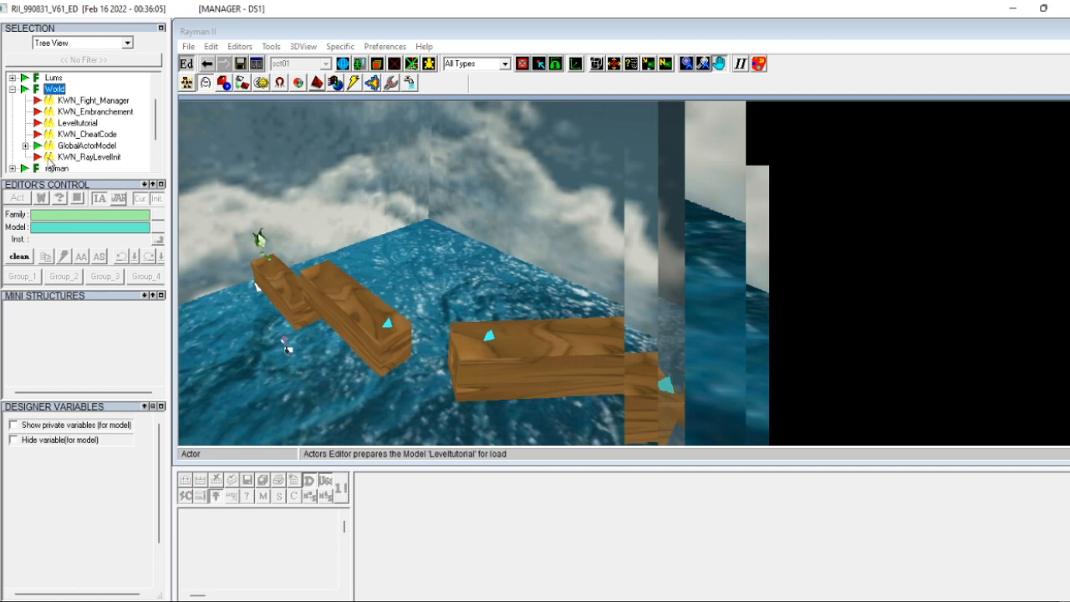
click(91, 157)
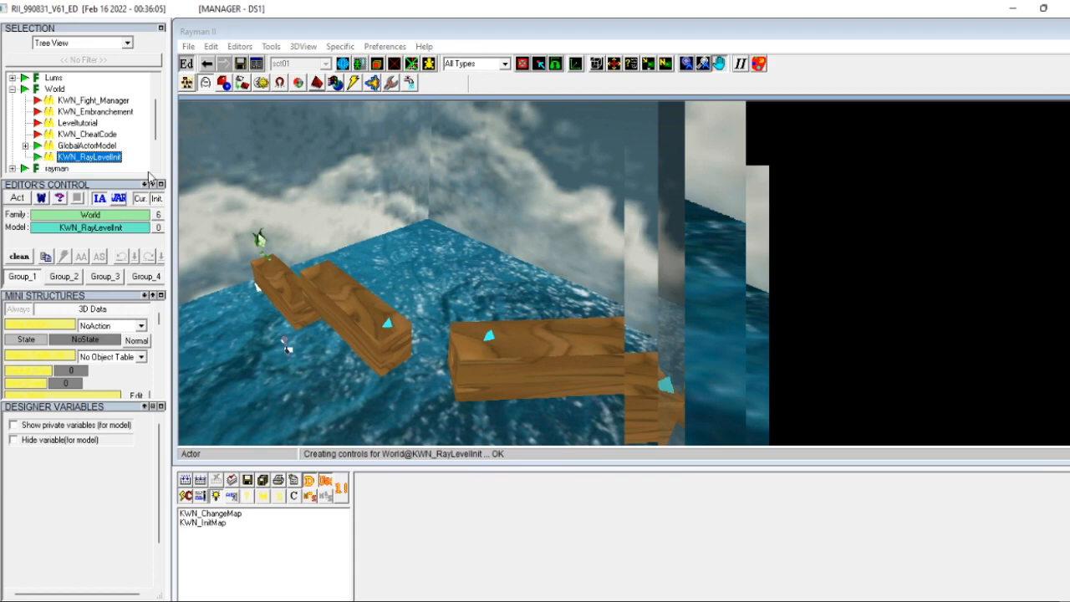
Step: Return to the hierarchy editor and place an instance of the KWN_RayLevelInit model on the middle wooden platform, keeping the suggested name
click(188, 84)
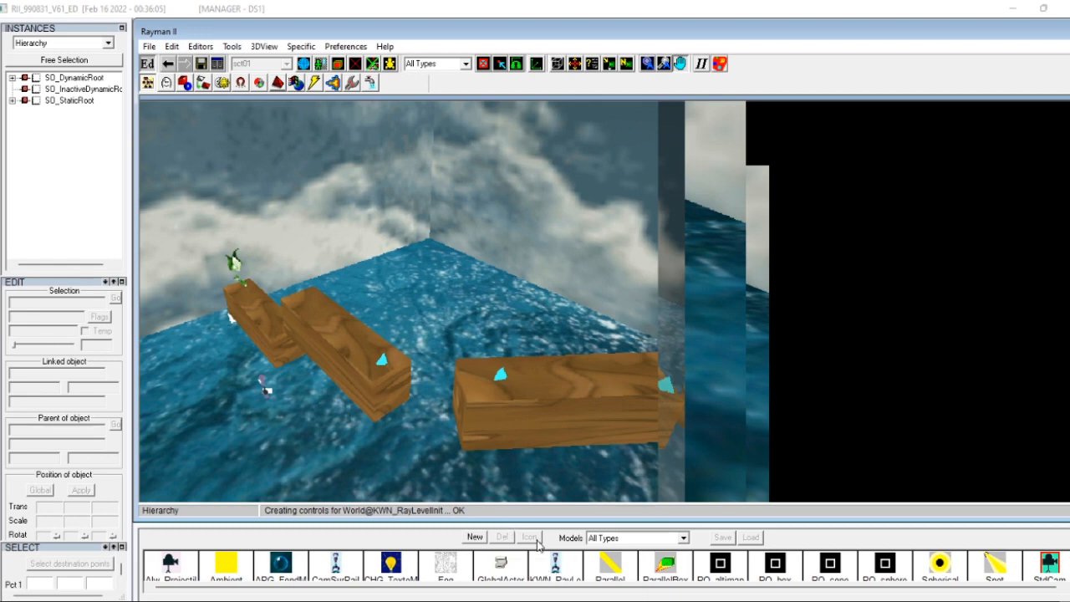
drag(540, 522, 531, 471)
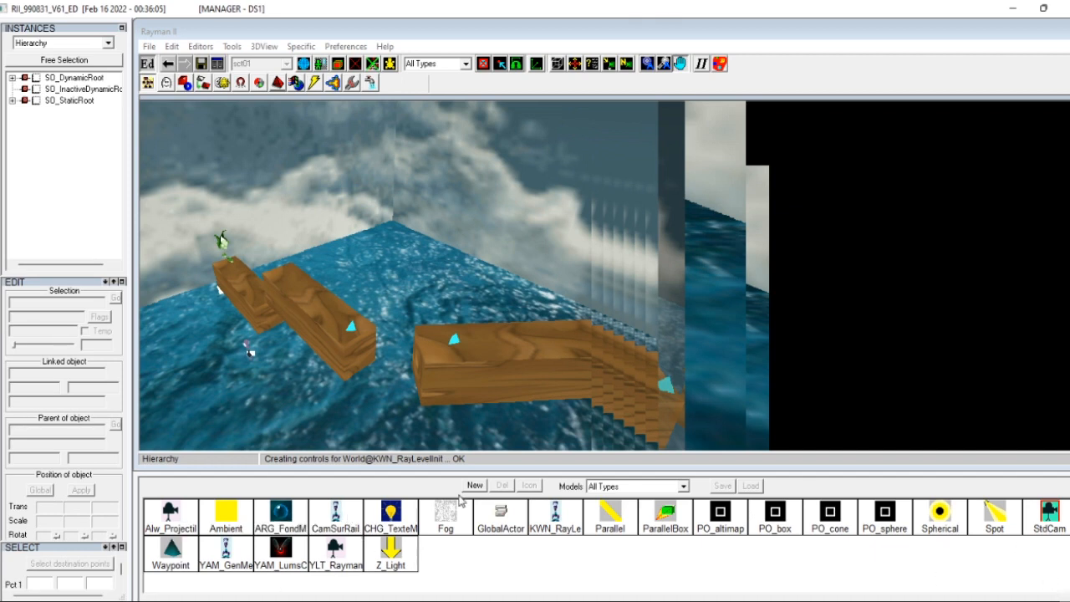
click(548, 532)
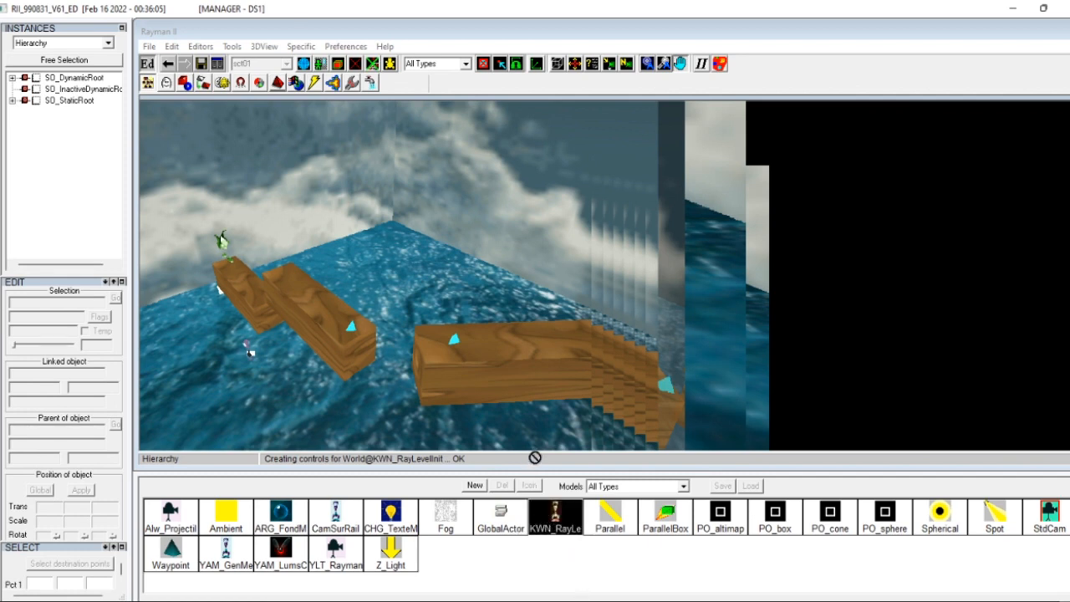
click(319, 302)
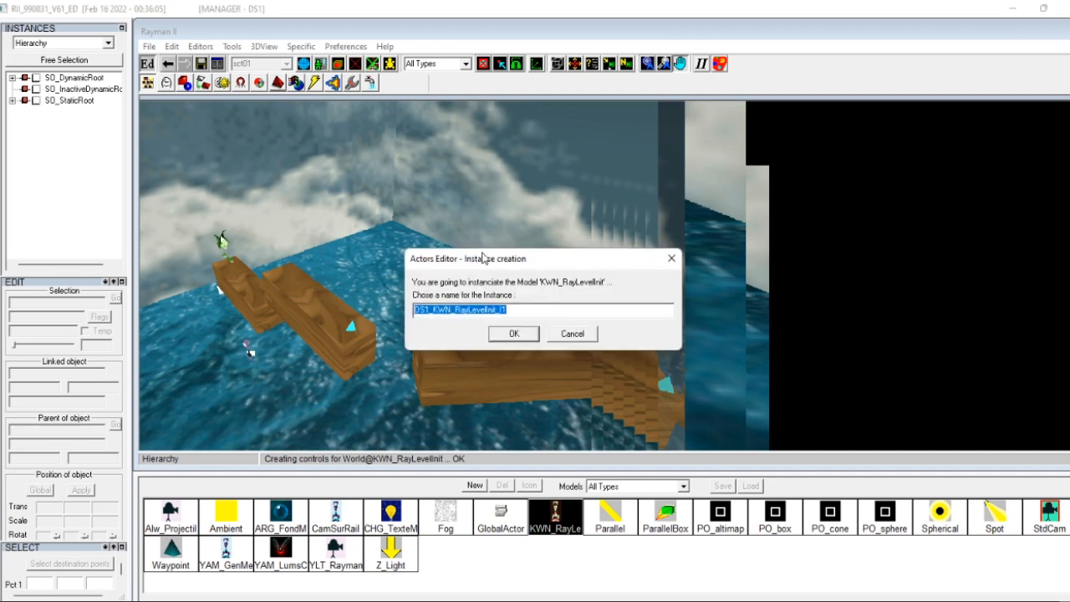
click(513, 333)
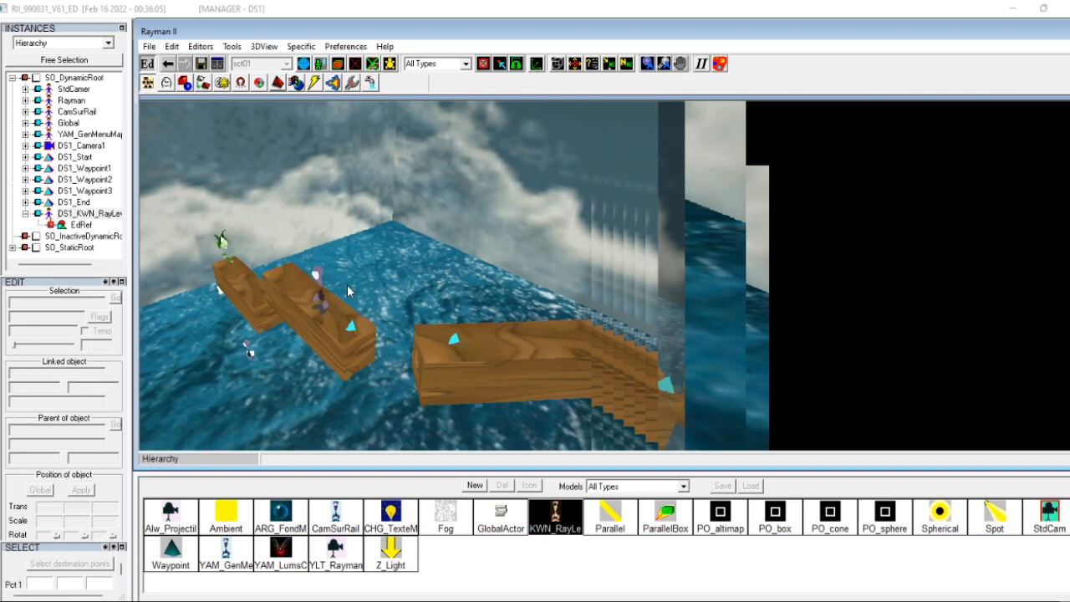
Step: Select the new KWN_RayLevelInit instance, open it in the actors editor and display its designer variables
click(678, 67)
drag(547, 206, 605, 140)
click(681, 66)
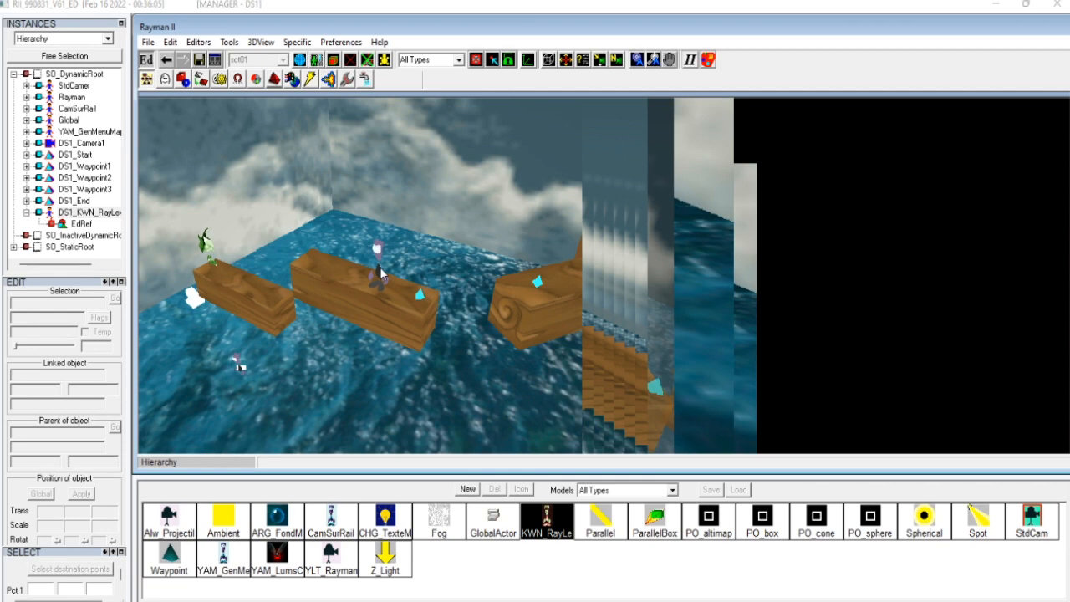
click(380, 271)
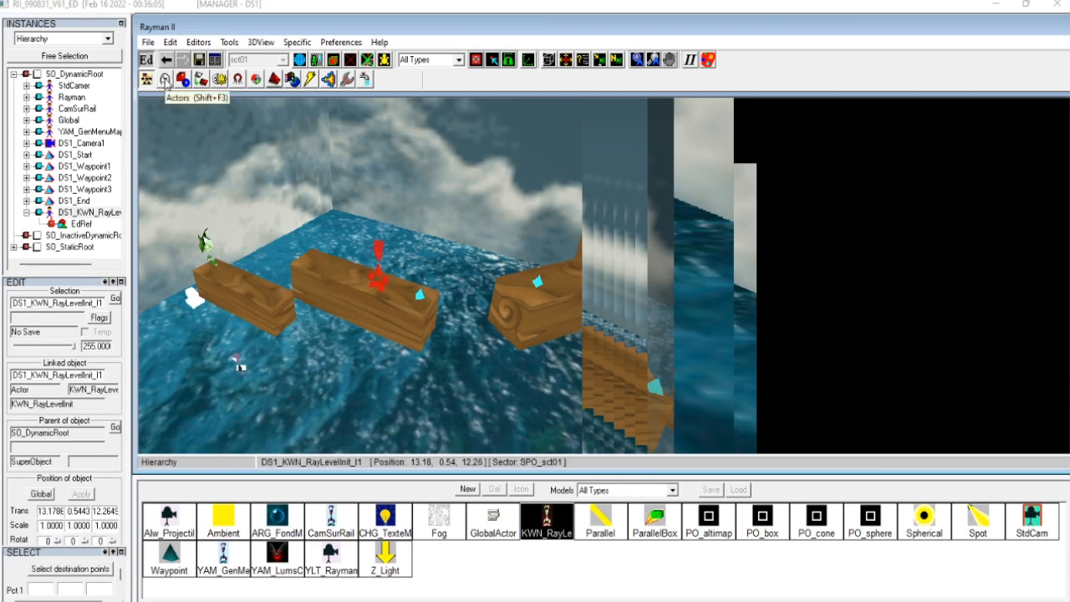
click(165, 80)
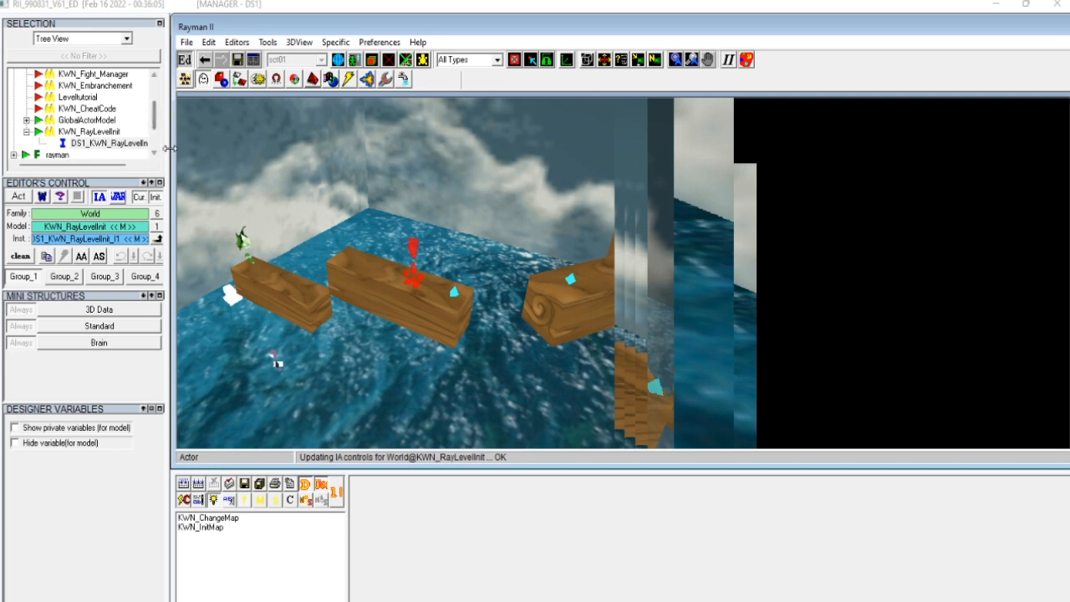
drag(170, 149, 267, 151)
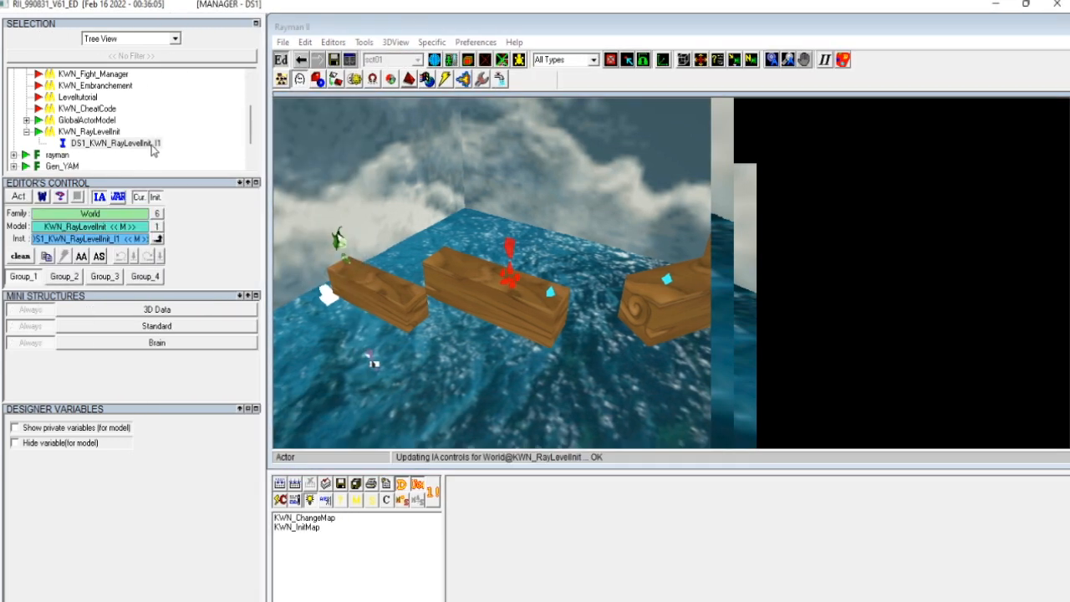
click(127, 145)
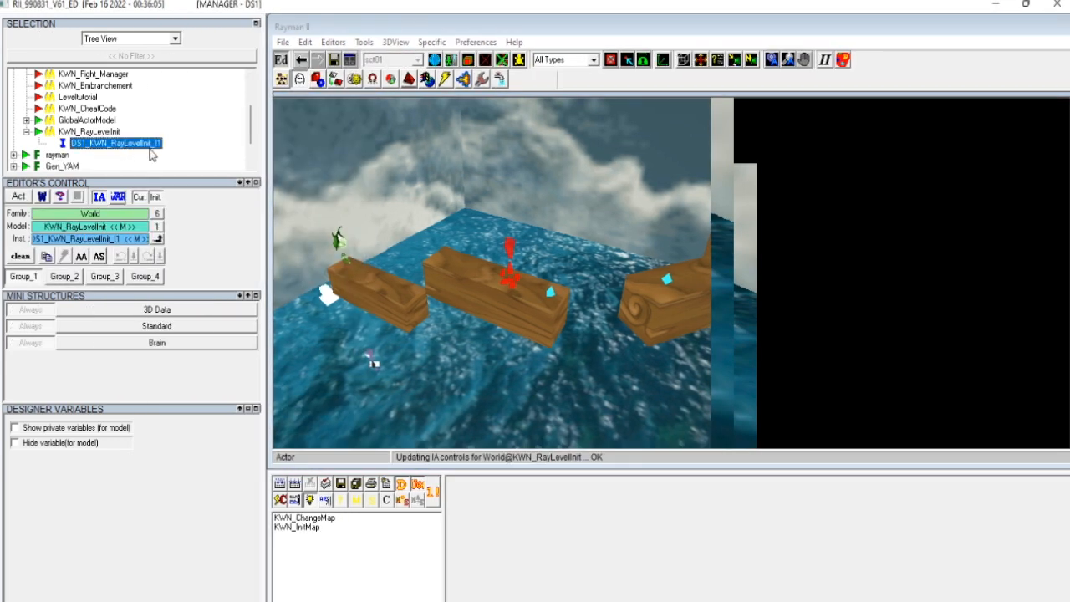
click(119, 198)
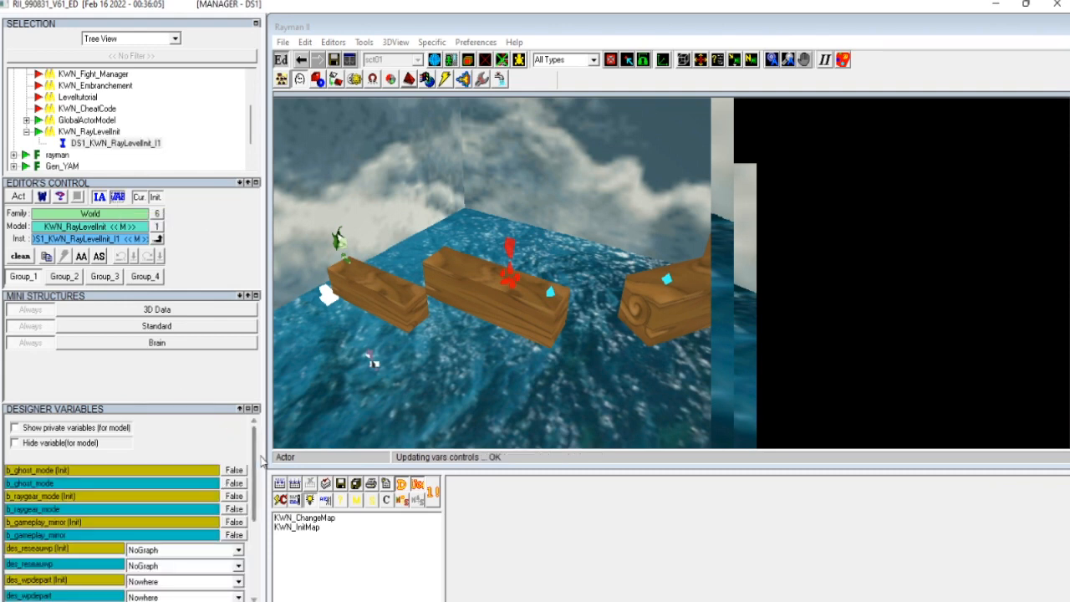
Step: Set both the initial and current des_reseauwp variables to the DS1_Player graph
drag(256, 460, 257, 514)
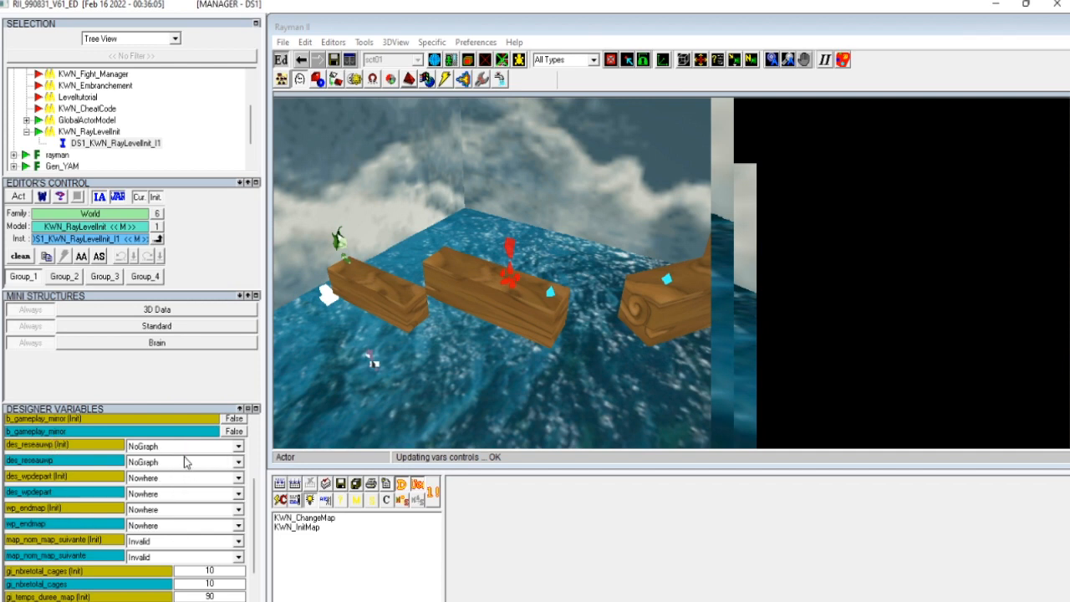
click(238, 448)
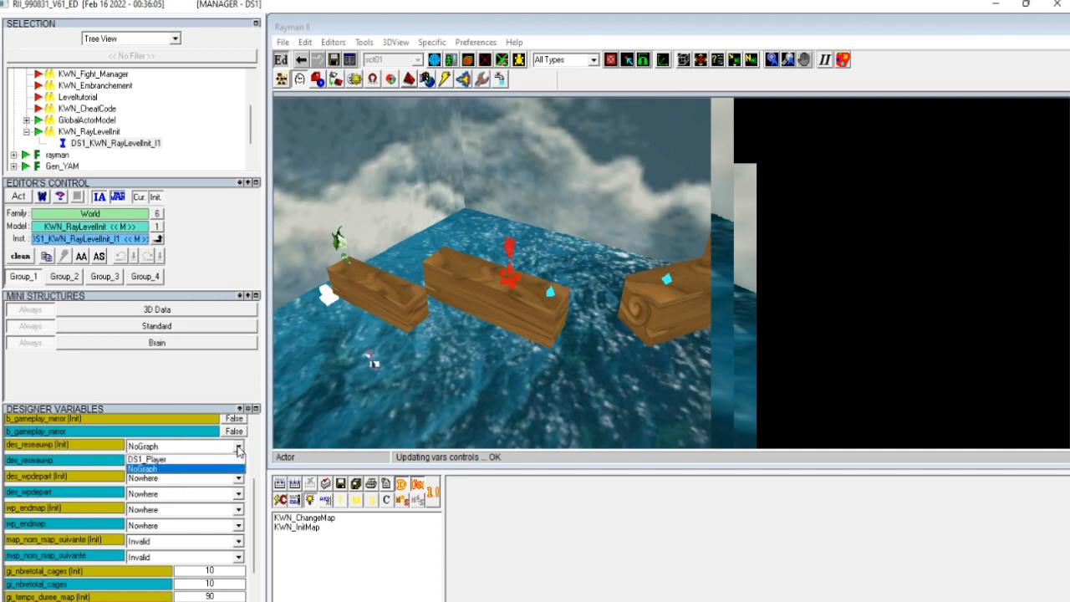
click(157, 460)
click(237, 465)
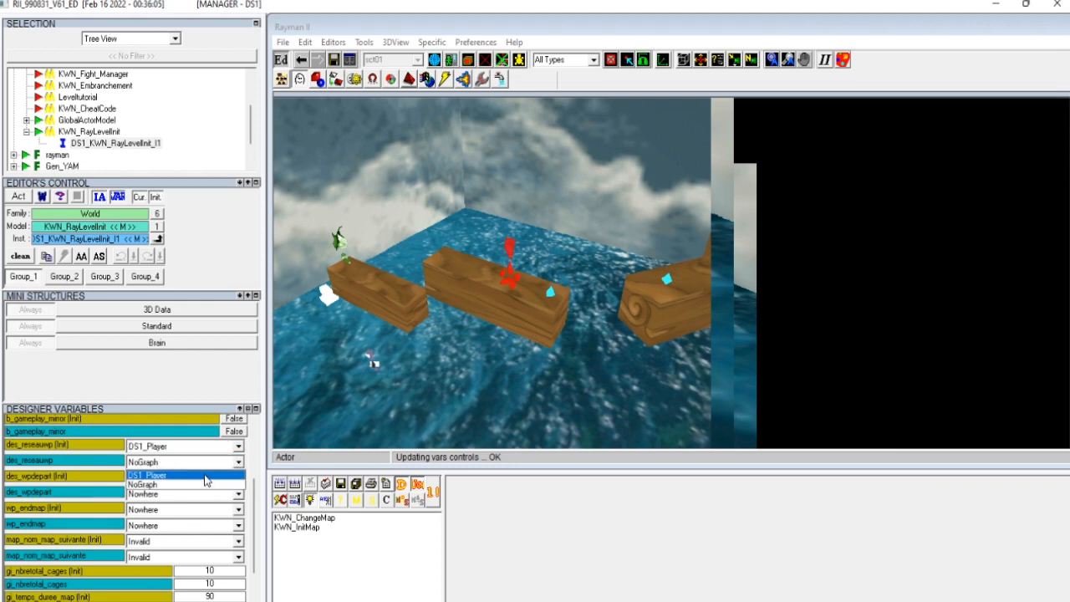
click(206, 476)
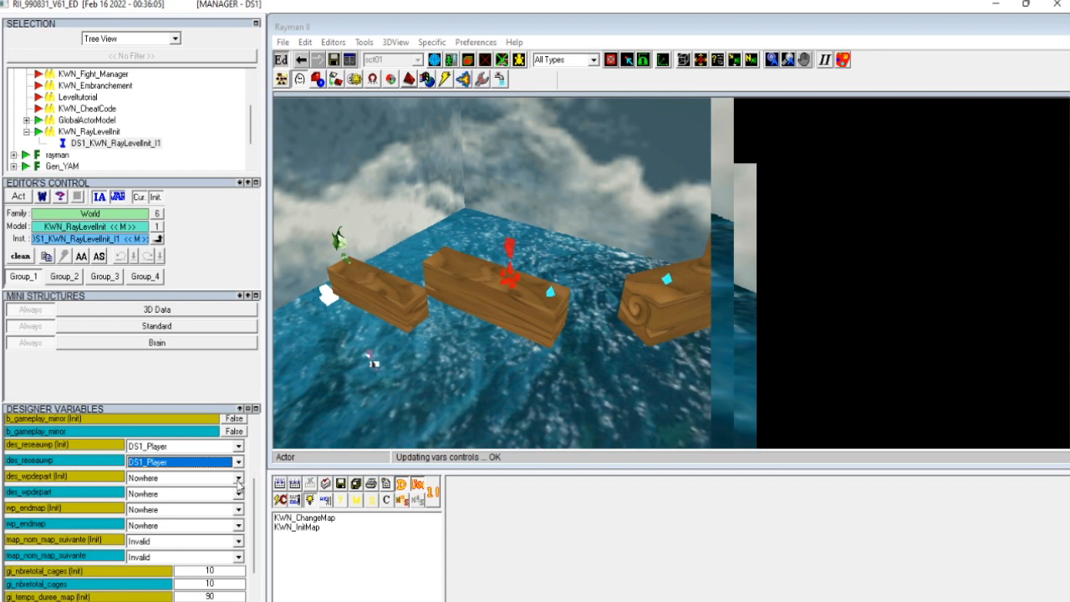
Step: Set both the initial and current des_wpdepart variables to the DS1_Start waypoint
click(238, 478)
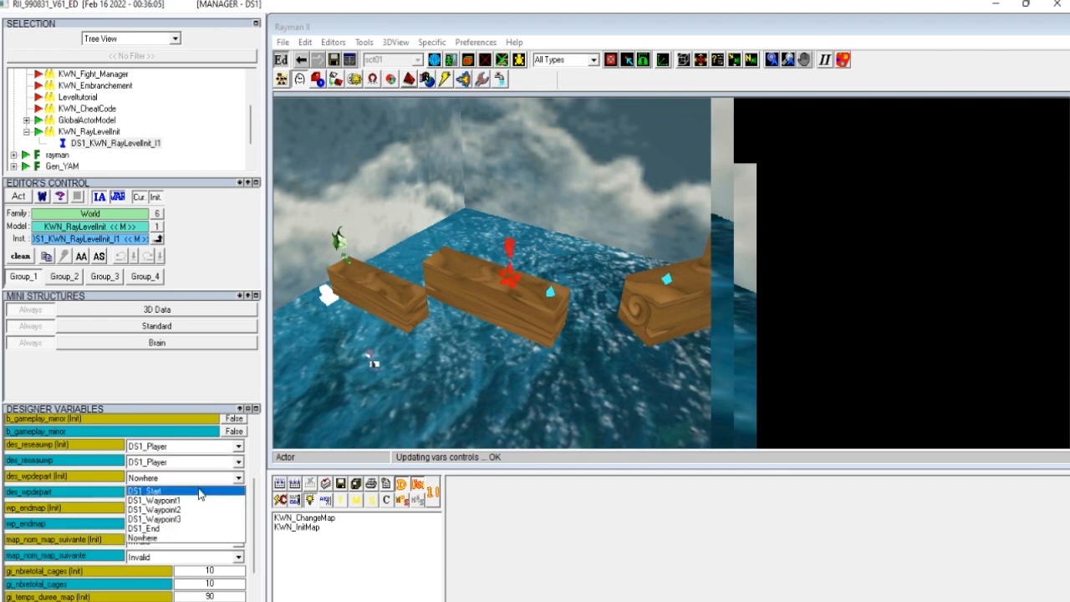
click(198, 494)
click(238, 493)
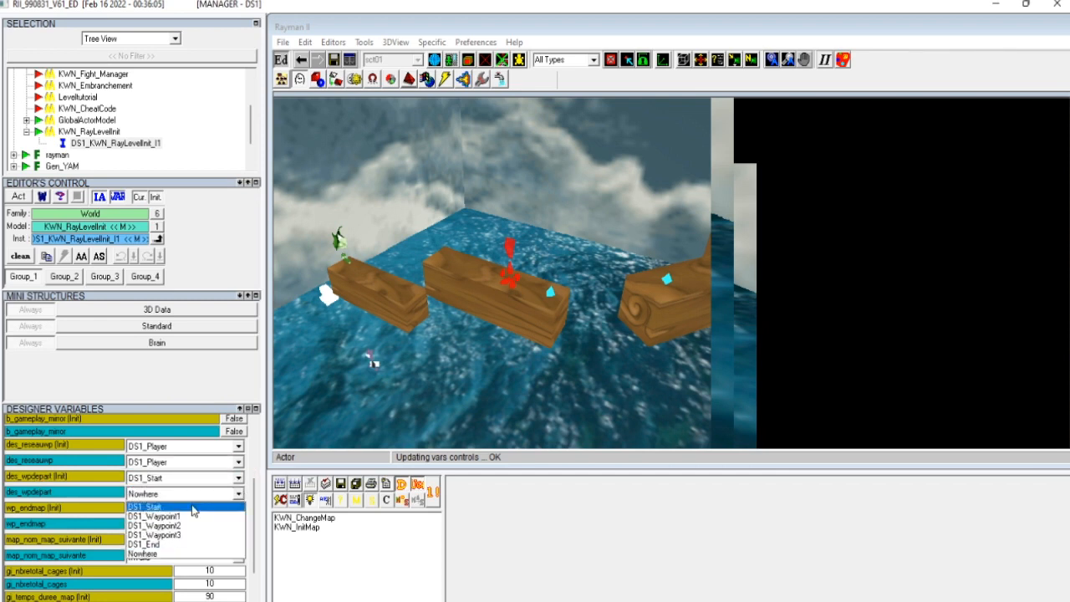
click(192, 506)
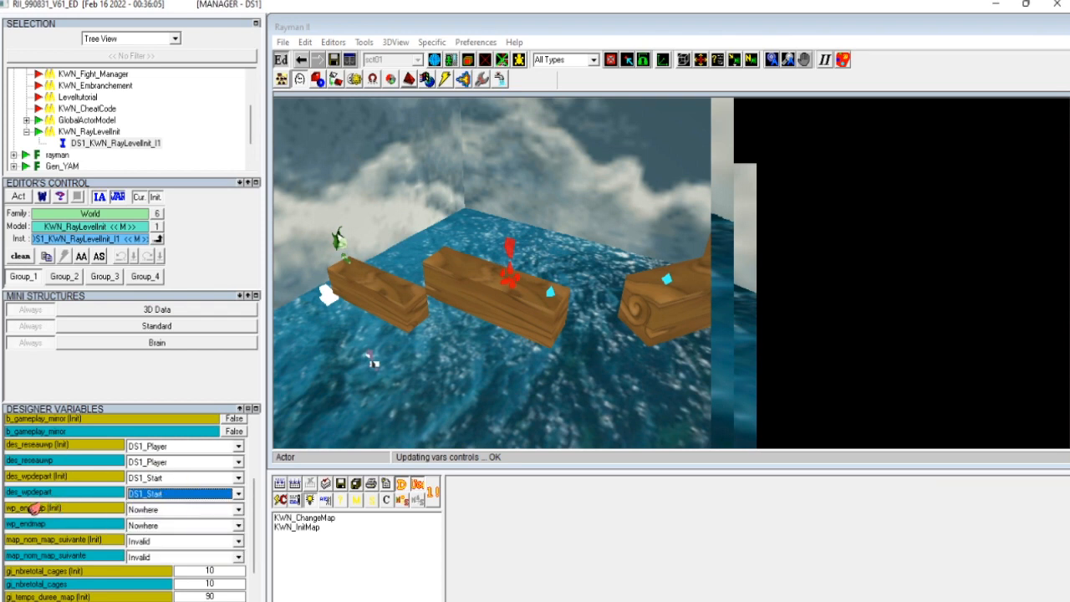
Step: Set both the initial and current wp_endmap variables to the DS1_End waypoint
click(238, 509)
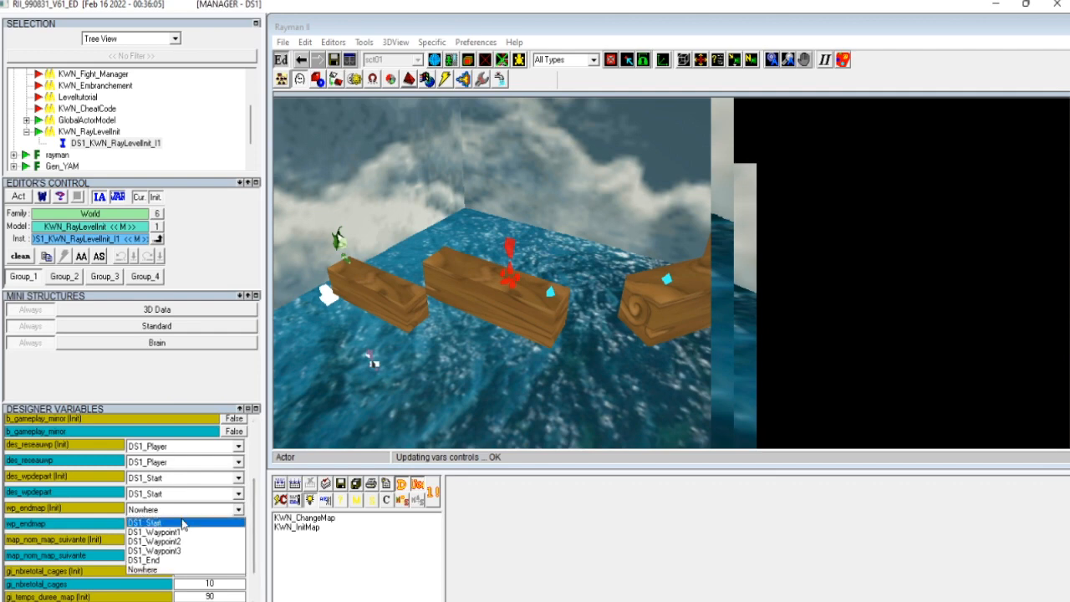
click(171, 561)
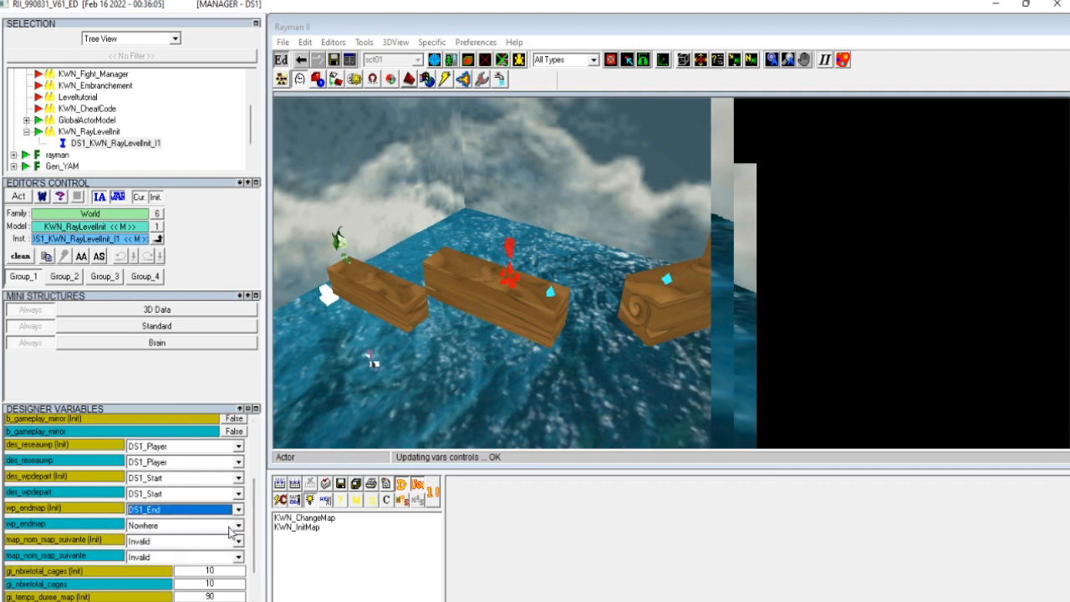
click(238, 525)
click(146, 576)
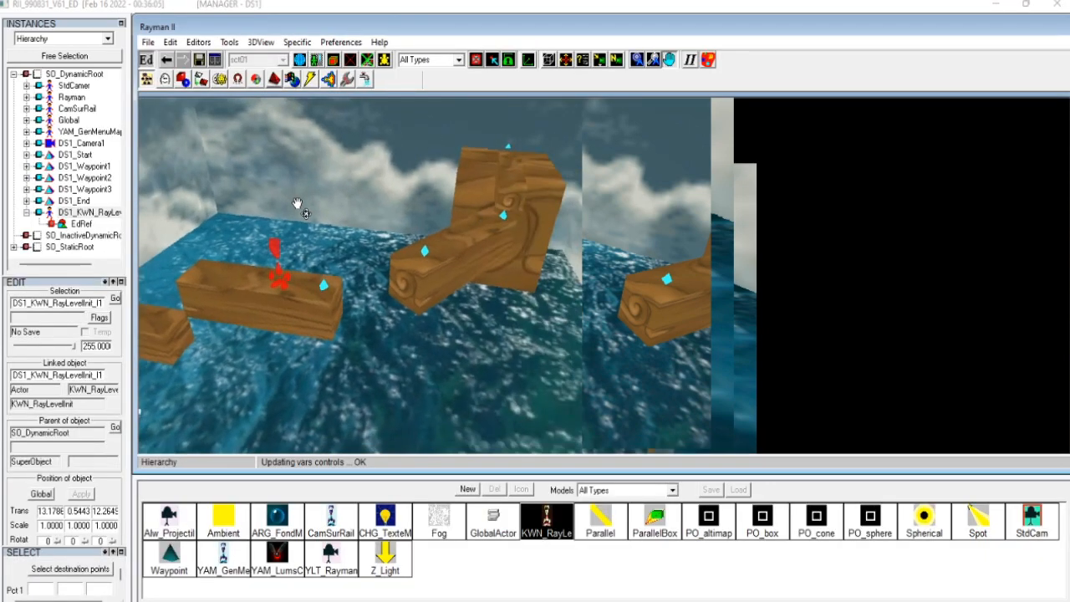
Step: Deselect the instance, switch to the light editor and place an Ambient light on the first wooden platform
key(Escape)
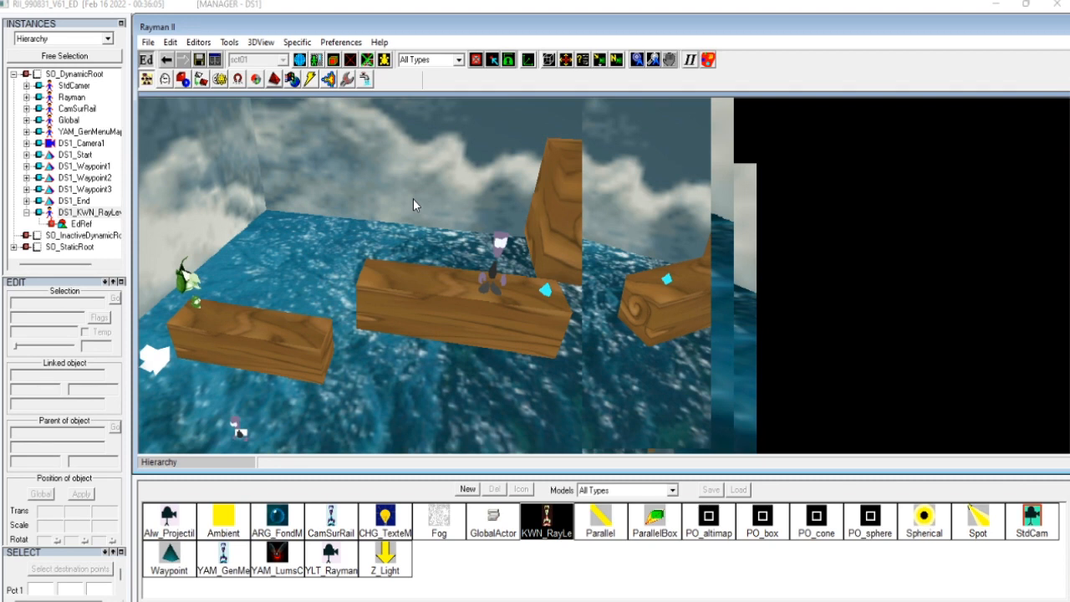
click(219, 80)
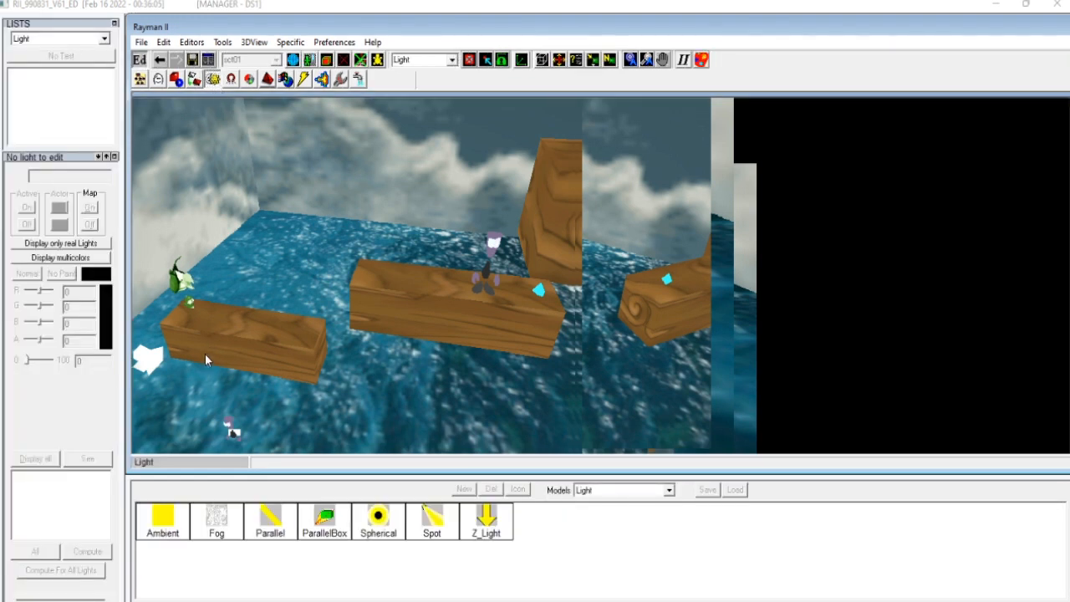
click(161, 532)
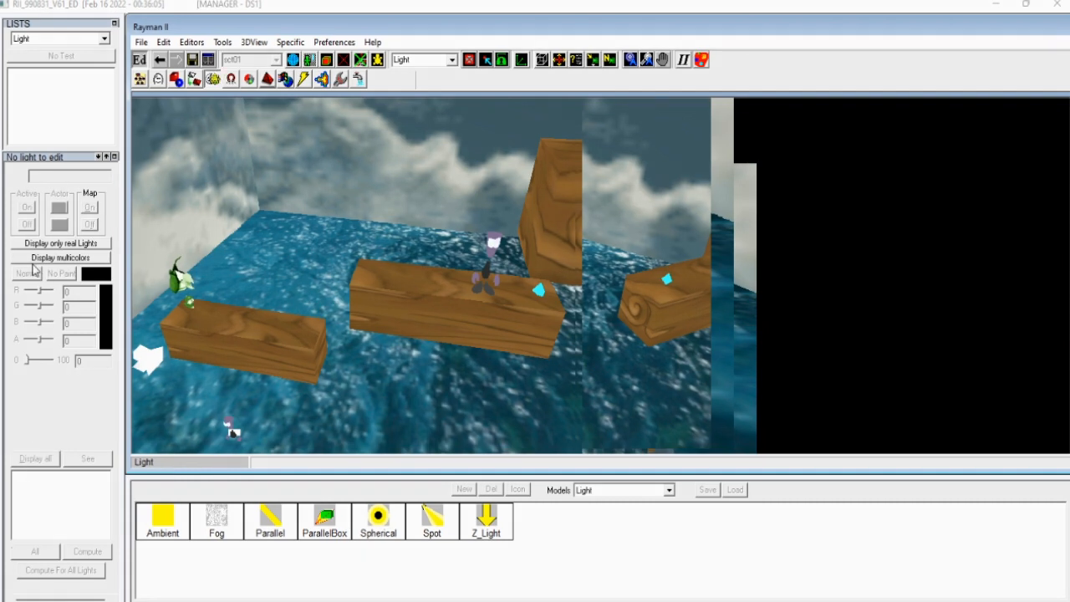
click(167, 525)
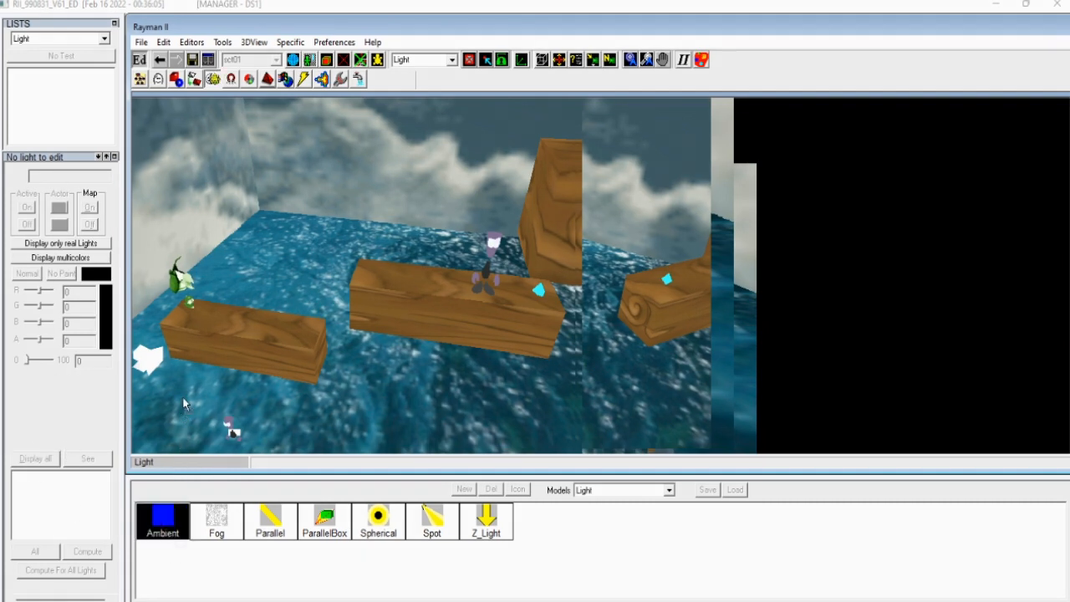
click(256, 329)
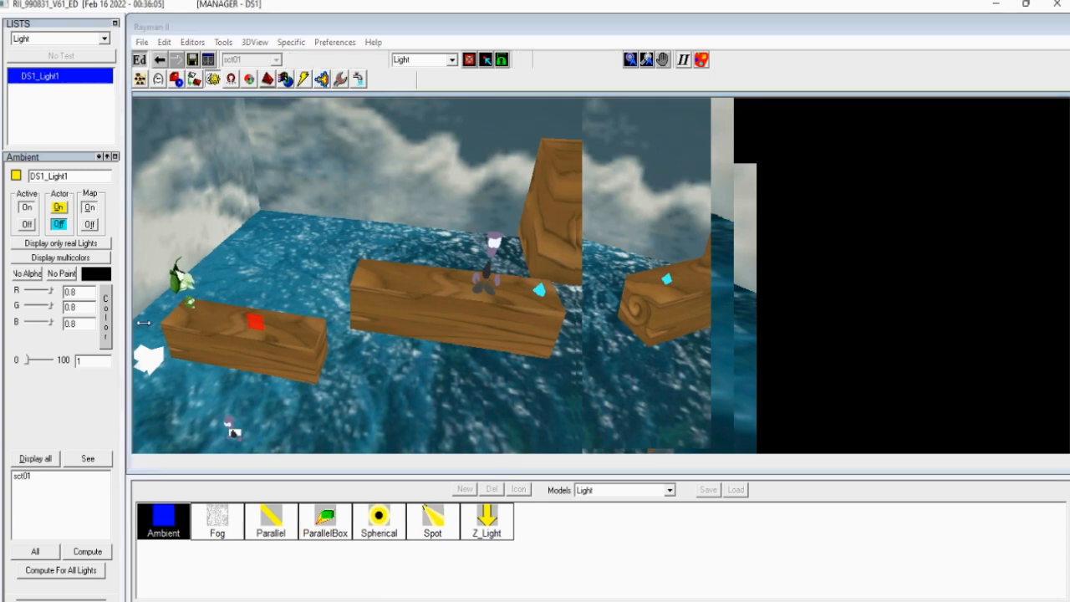
Step: Apply the new ambient light to all sectors and turn its actor lighting on
drag(123, 324, 164, 322)
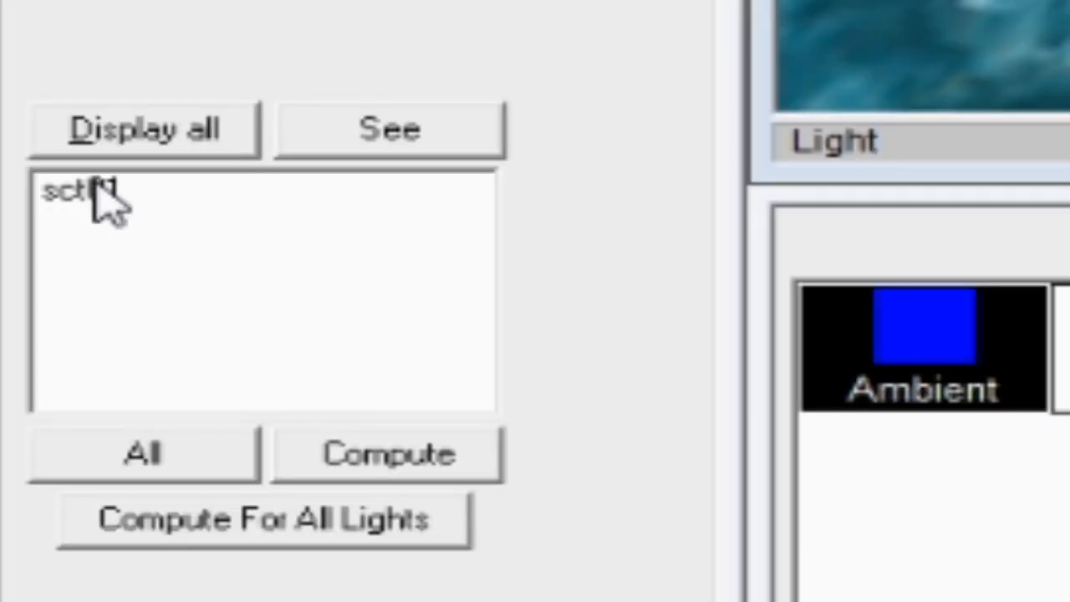
click(159, 455)
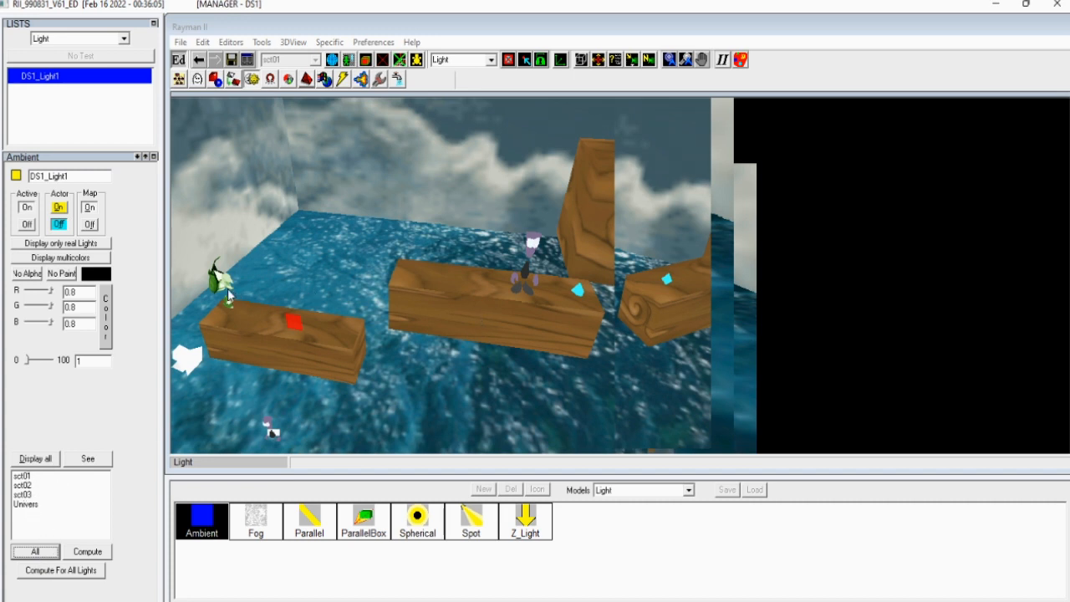
click(59, 207)
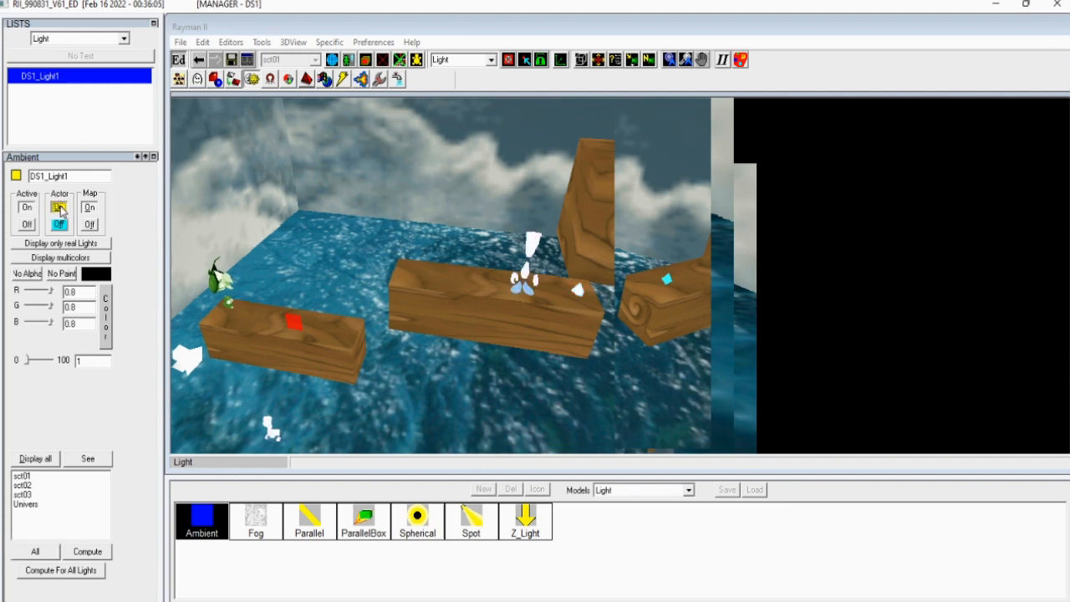
Step: Return to the hierarchy editor and save the level, declining to create tutorial.rli in the parallel GameDN64 tree
click(178, 80)
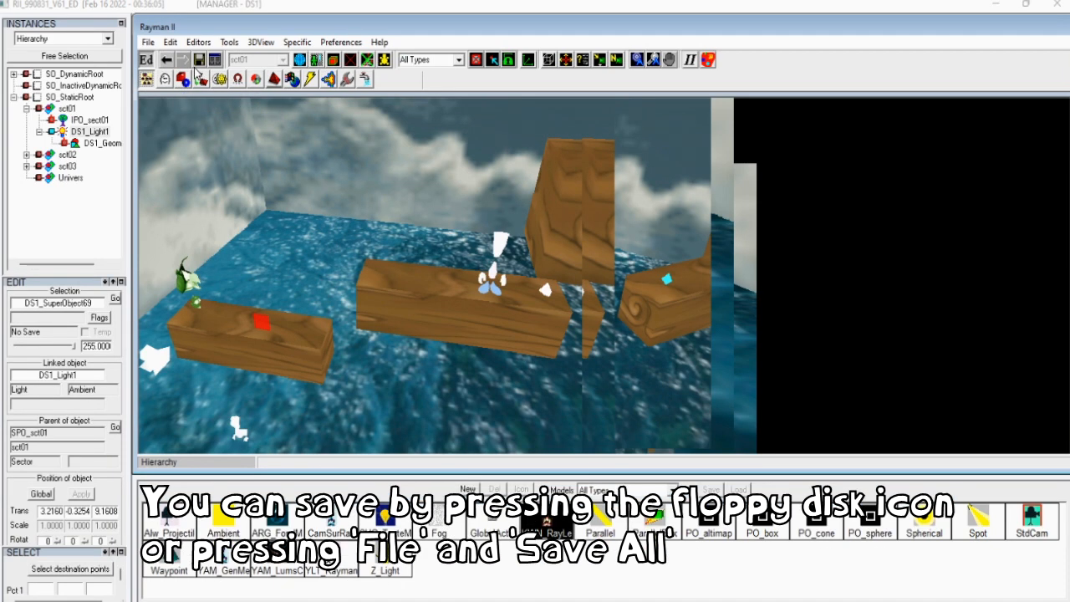
click(199, 61)
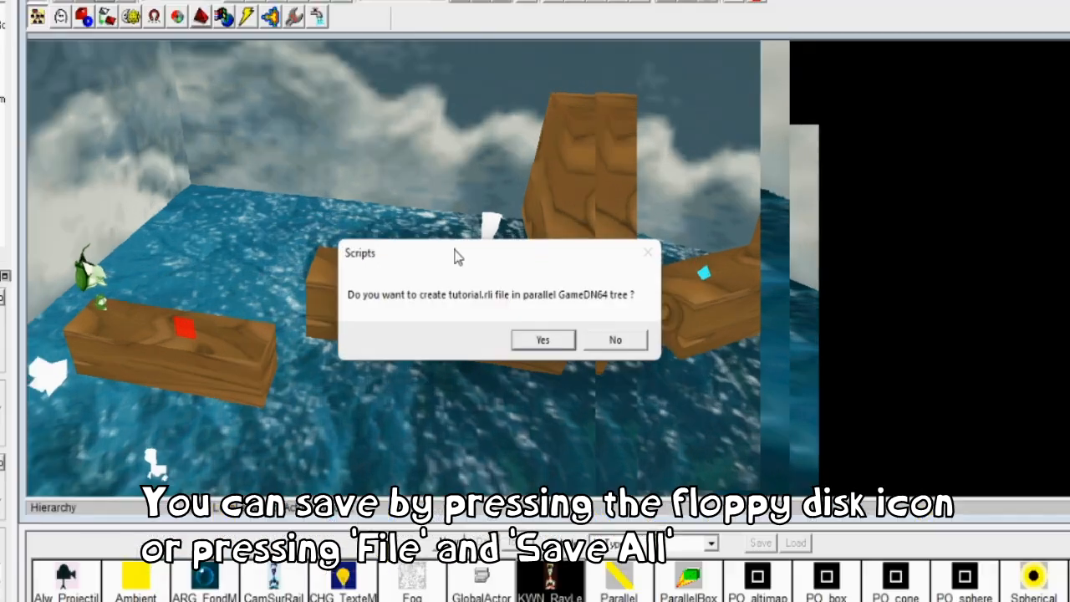
drag(456, 255, 416, 273)
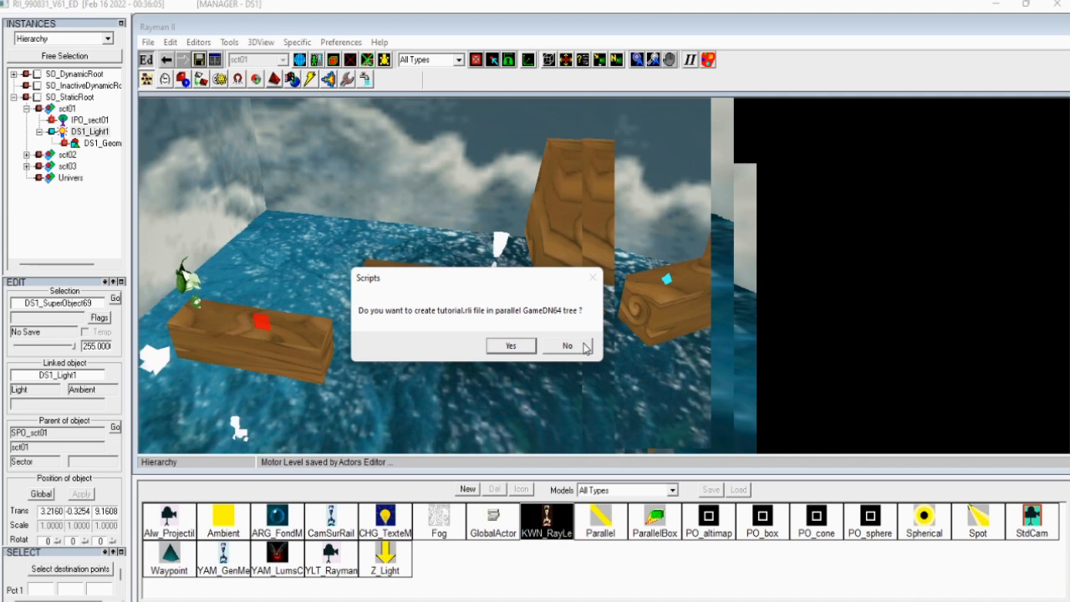
click(581, 357)
click(626, 335)
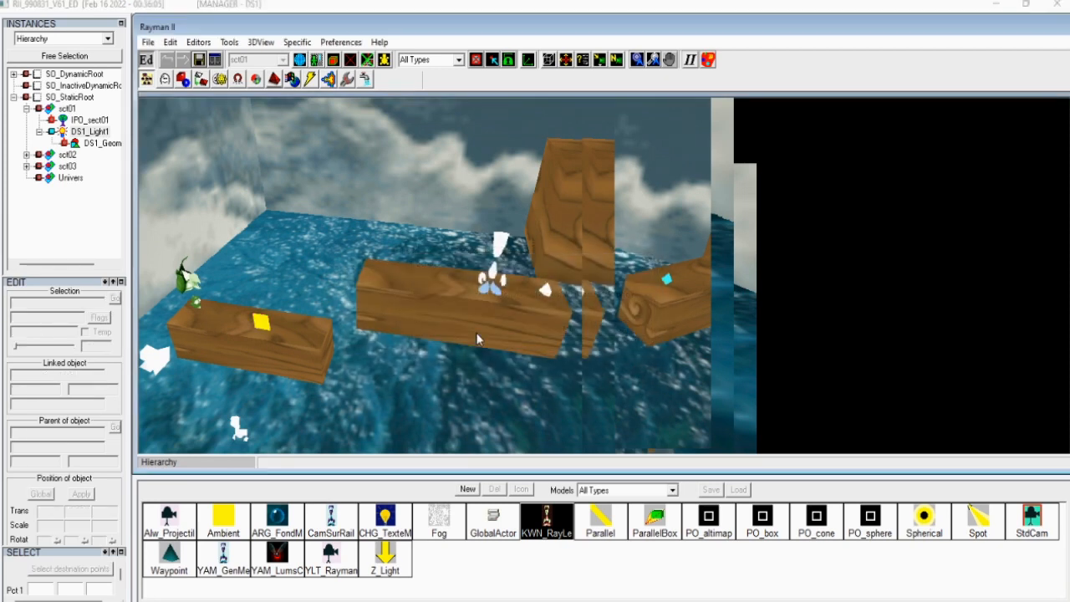
click(199, 61)
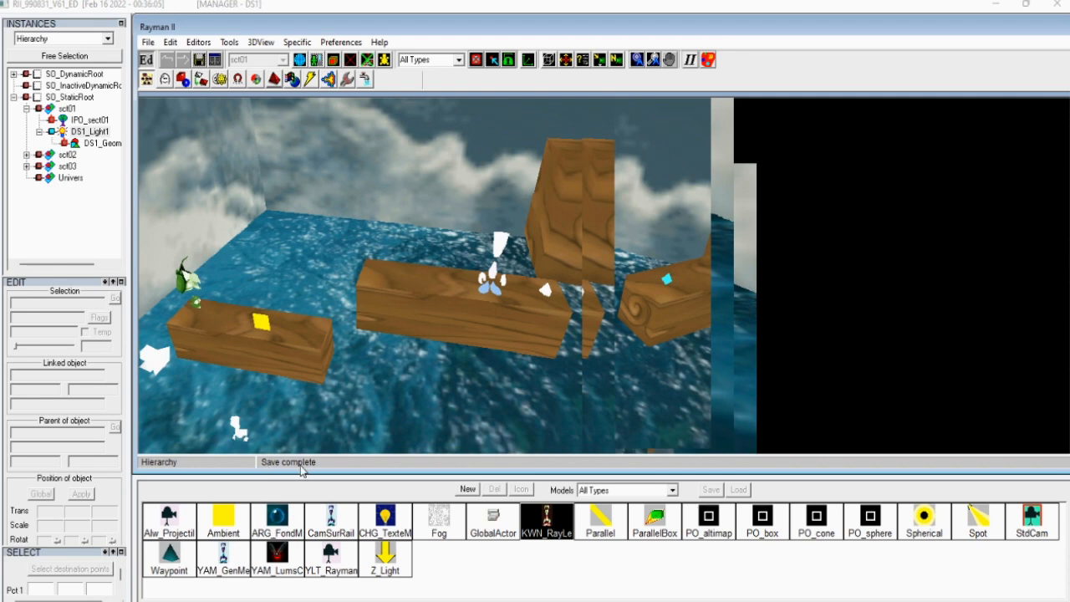
middle_drag(401, 401, 244, 33)
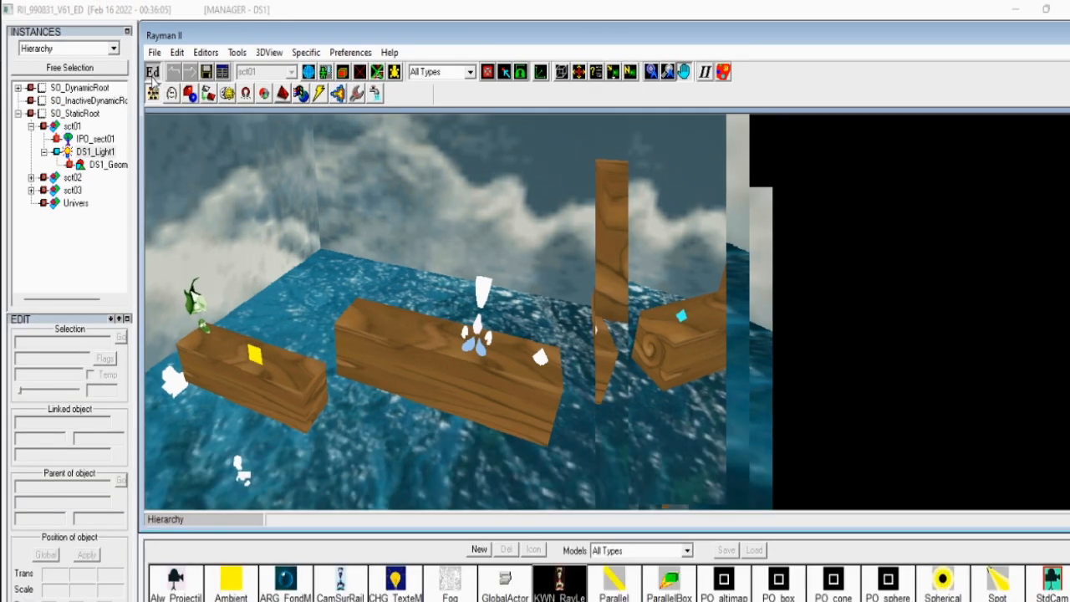
Step: Toggle the level's edit mode, switch to the CPA Editor's Editor folder in File Explorer and launch the tutorial map with InitMap
click(152, 75)
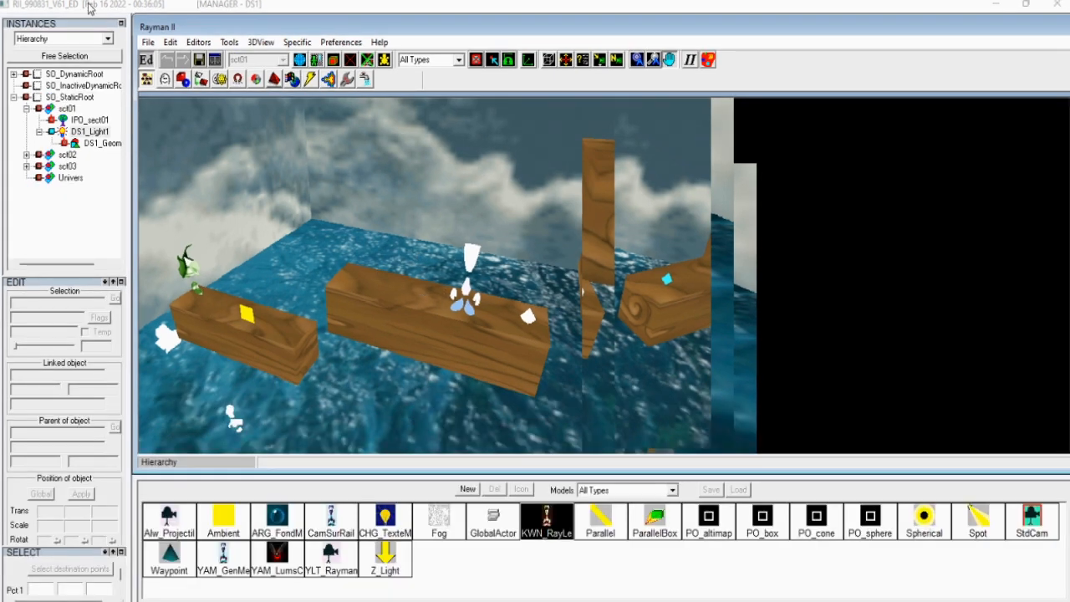
click(146, 60)
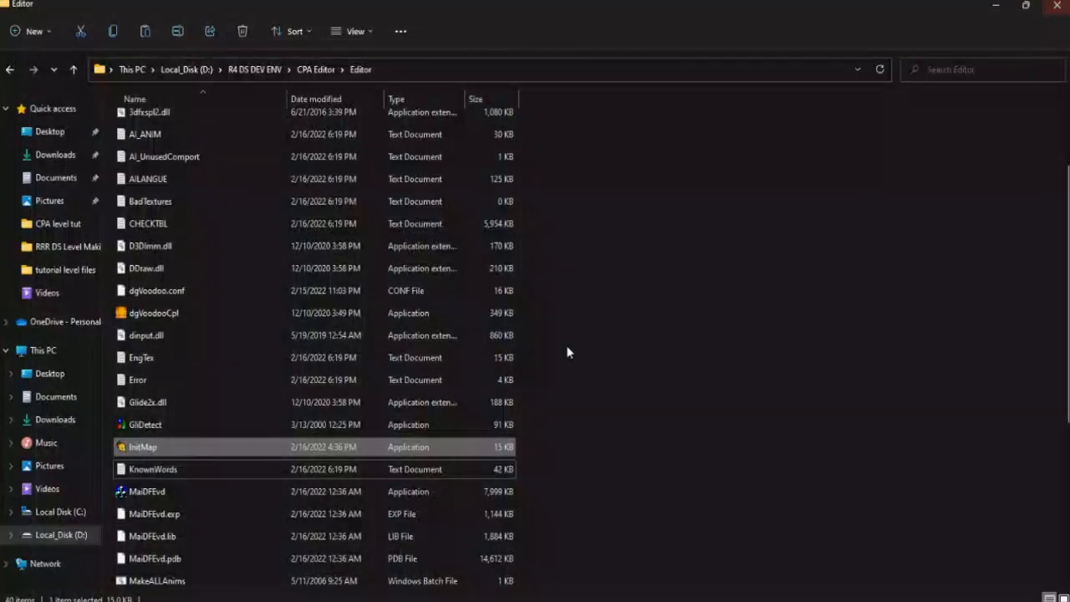
double_click(143, 447)
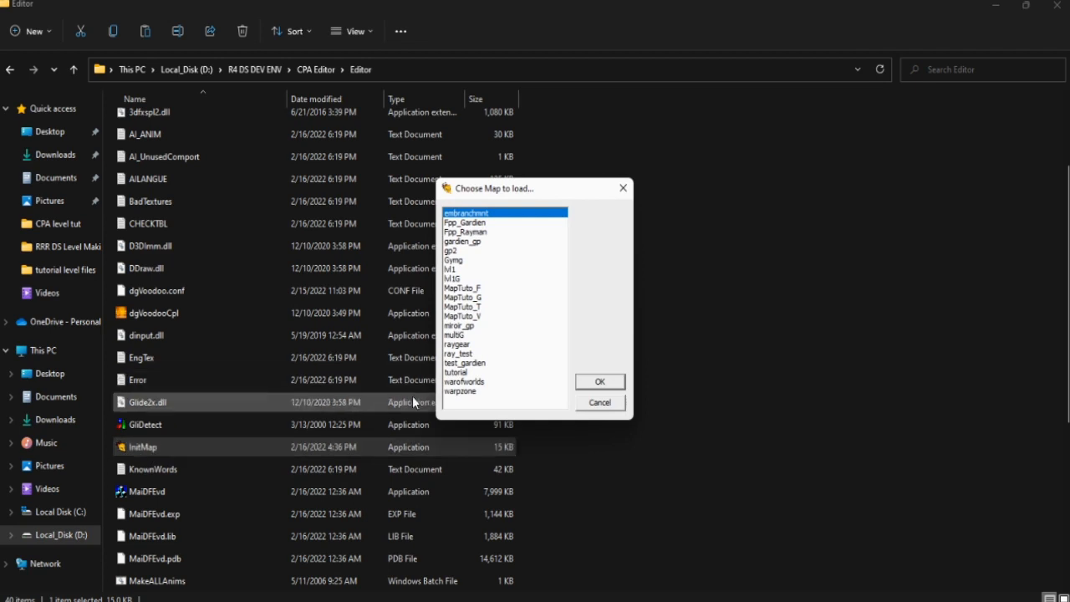
click(458, 373)
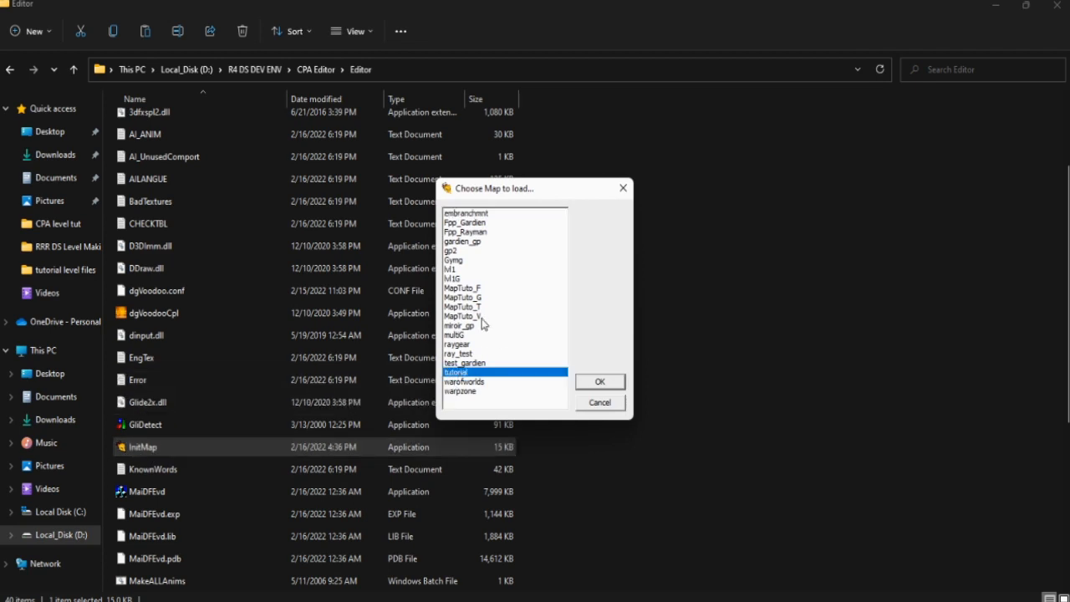
click(594, 383)
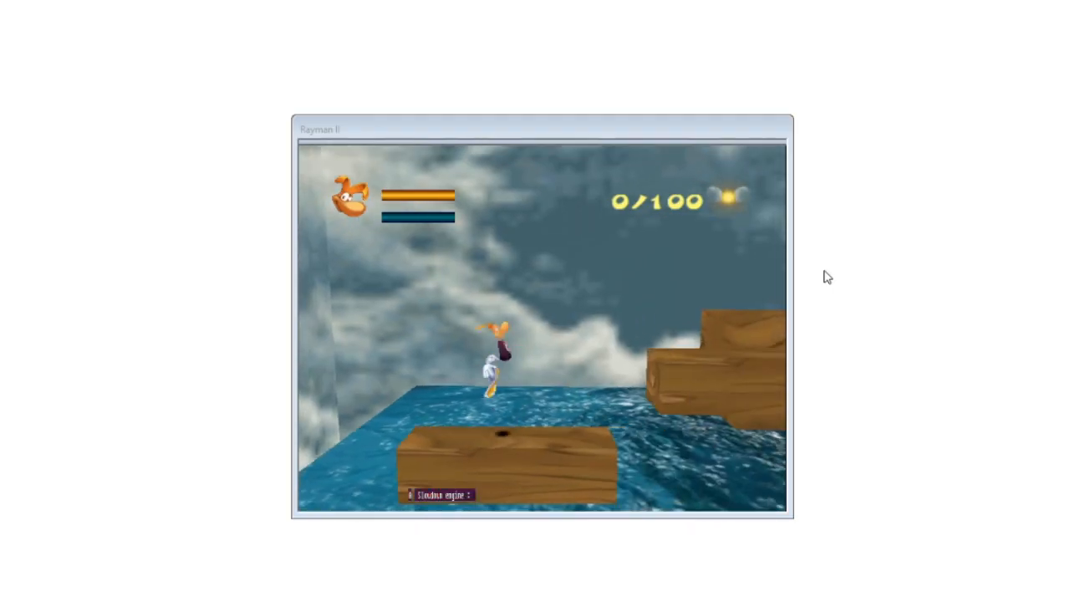
Step: Playtest the wooden platforms by running Rayman in both directions and jumping him from one platform to another
key(Right)
key(Left)
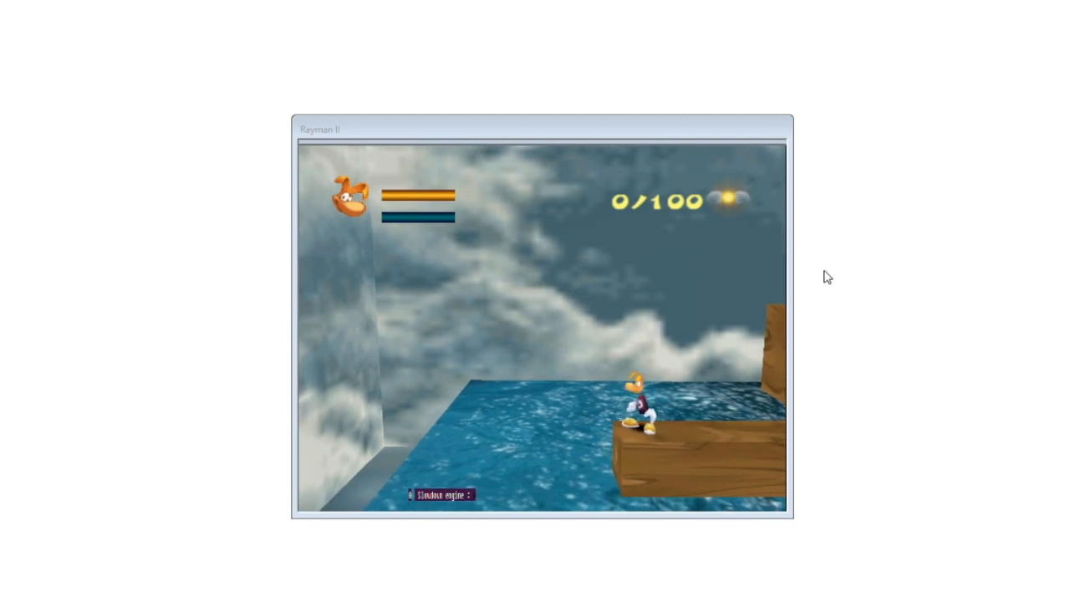
key(Right)
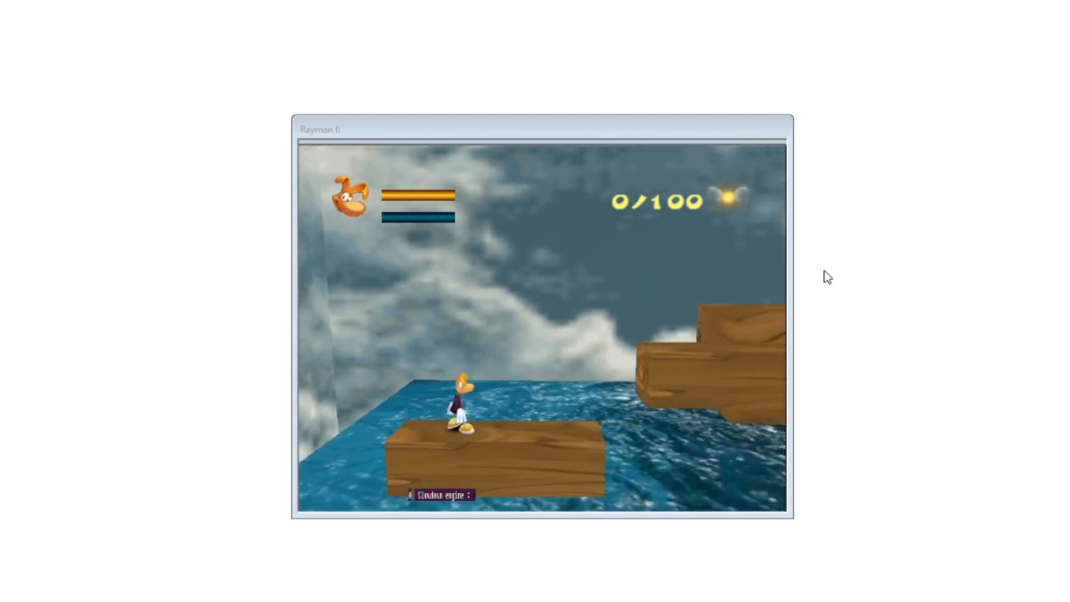
key(a)
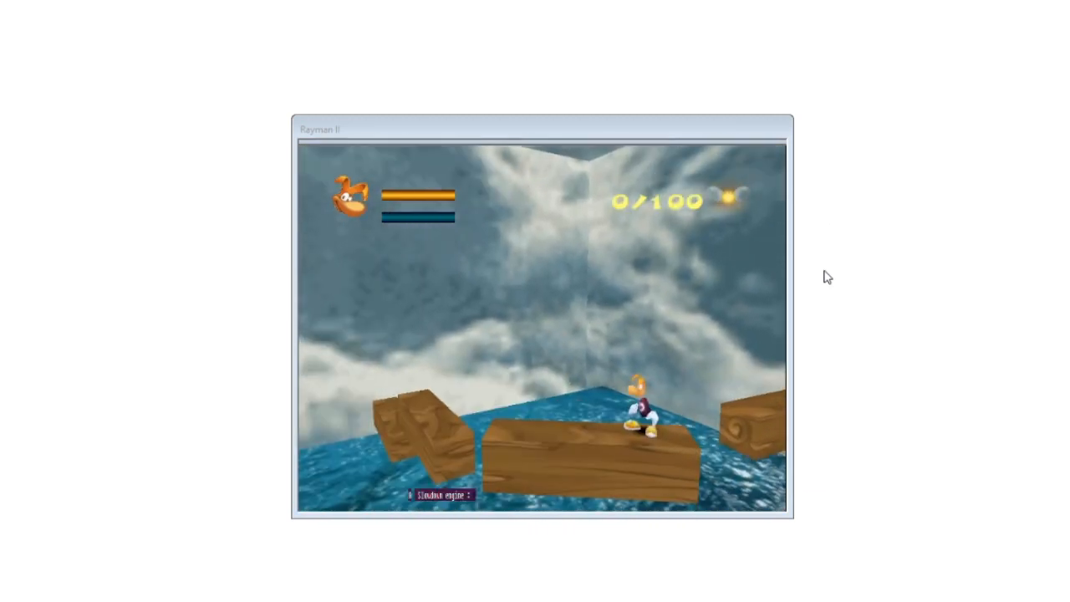
key(Right)
key(a)
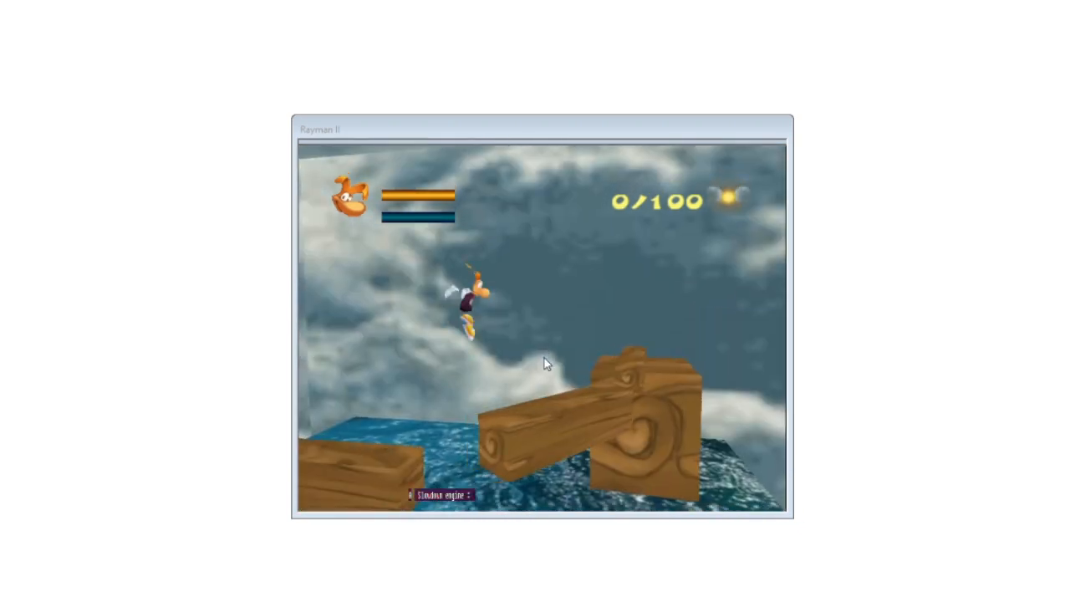
key(Right)
key(a)
key(Right)
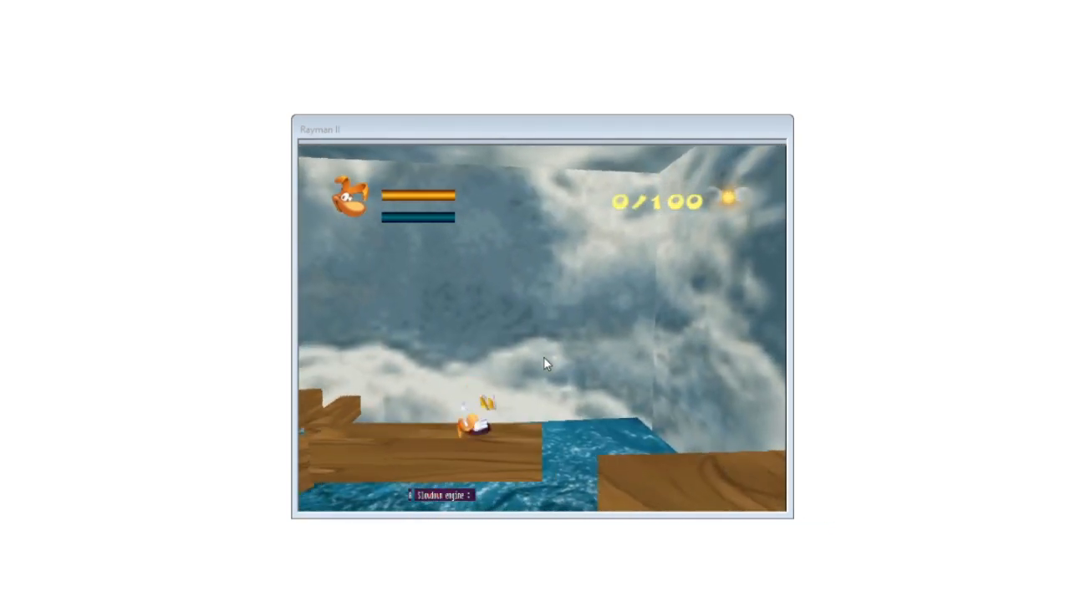
key(a)
key(Right)
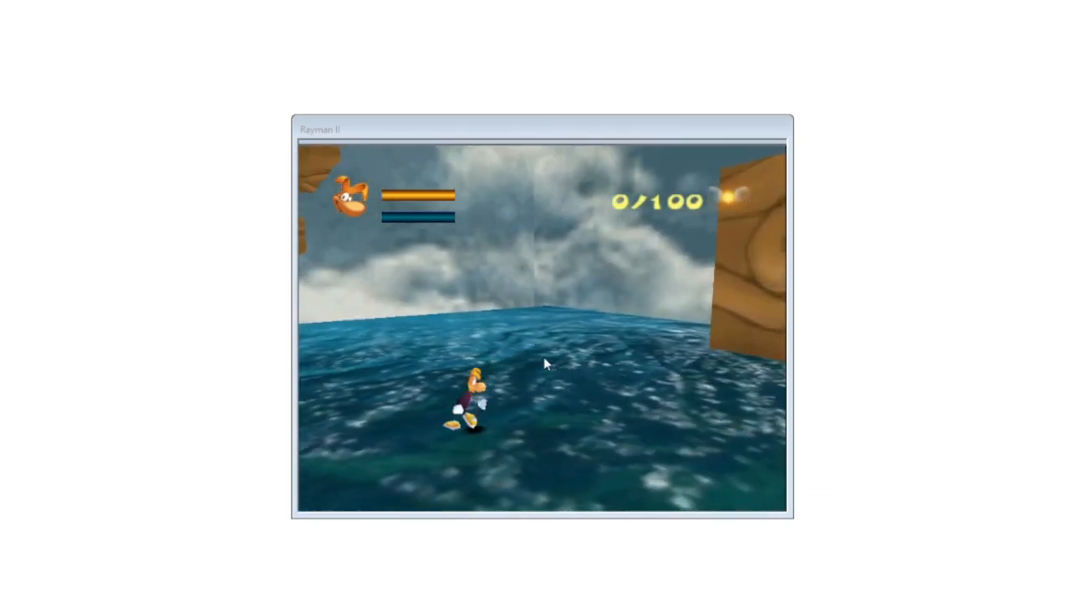
Step: Test the water surface below the platforms by running Rayman back and forth and jumping on it
key(a)
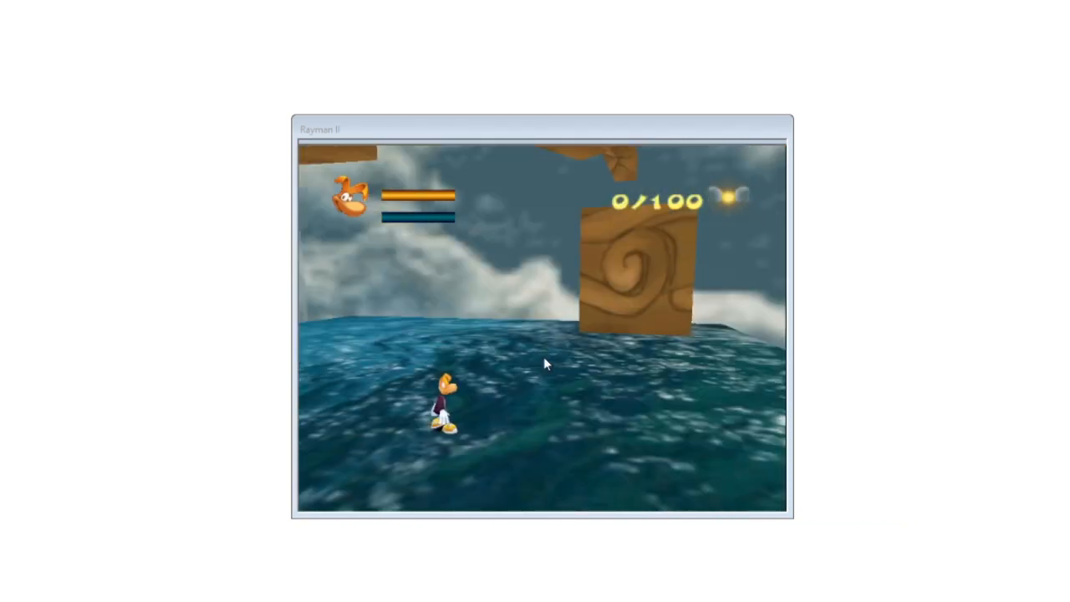
key(Right)
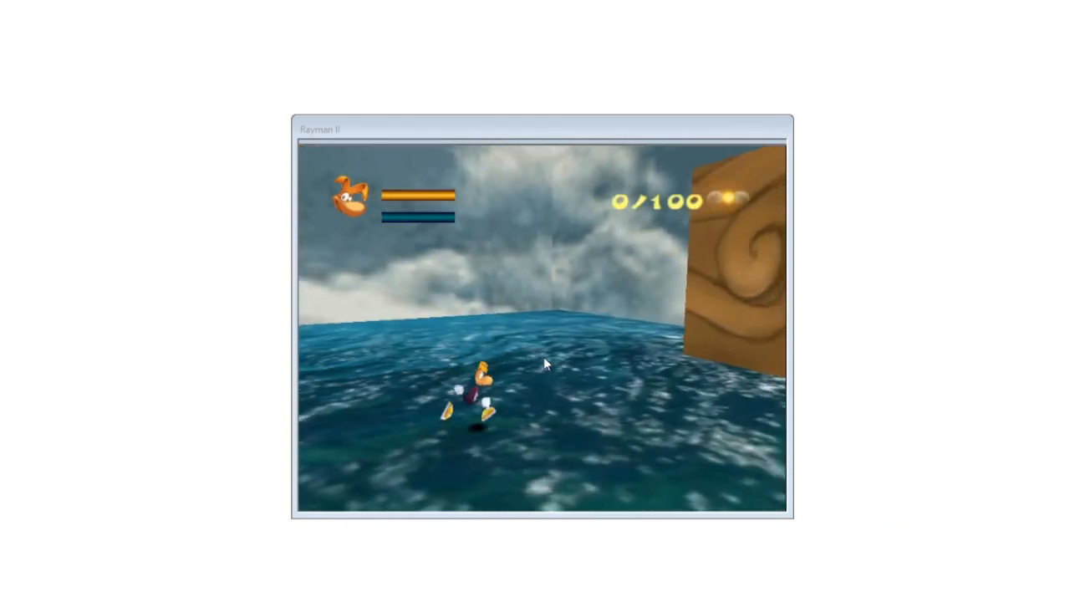
key(Left)
key(Right)
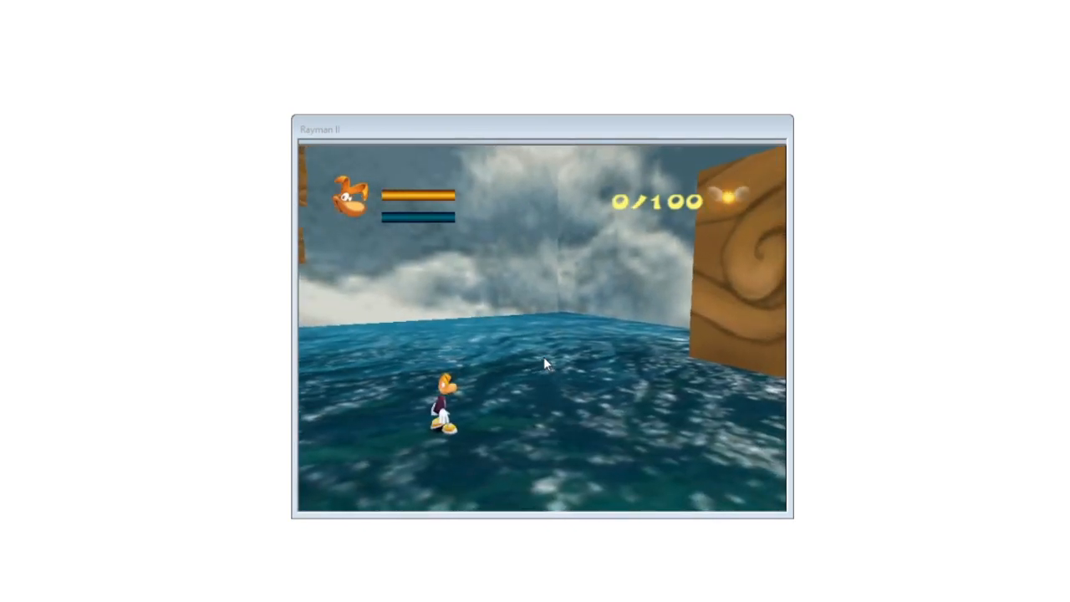
key(Left)
key(a)
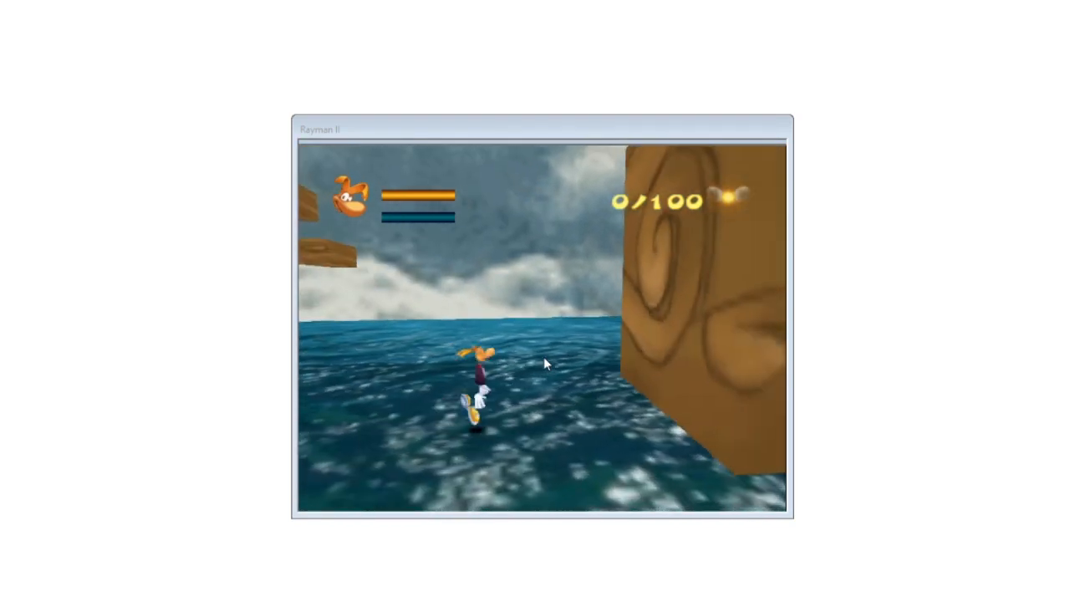
key(a)
key(a)
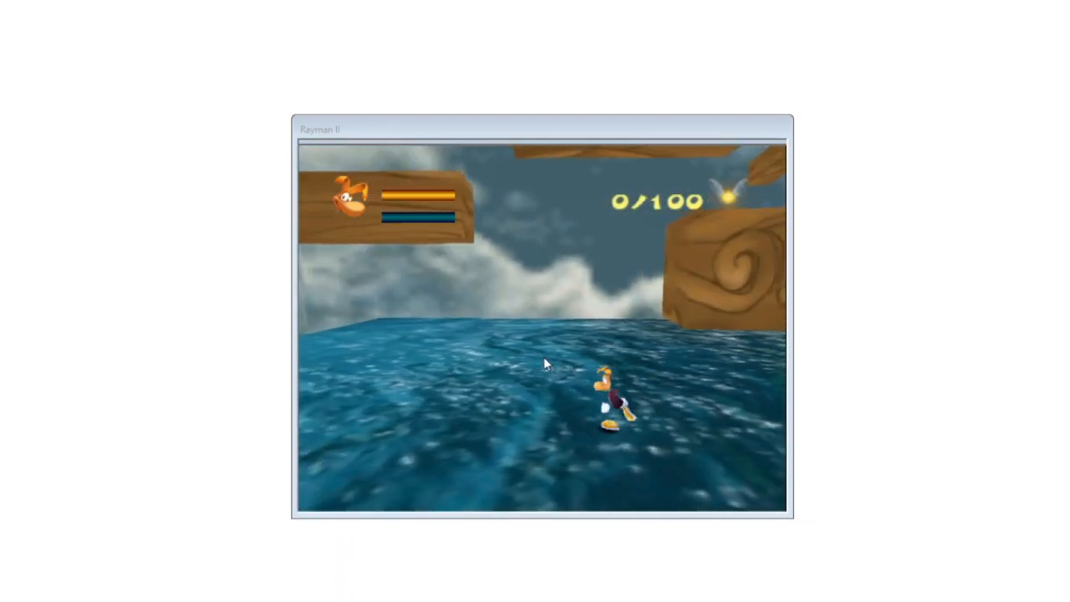
key(Right)
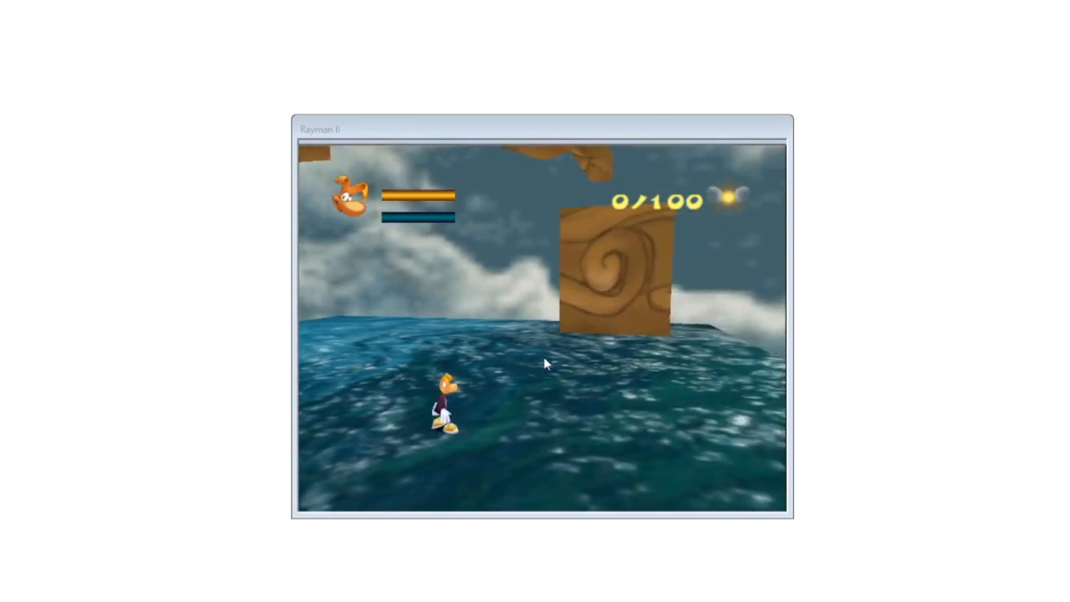